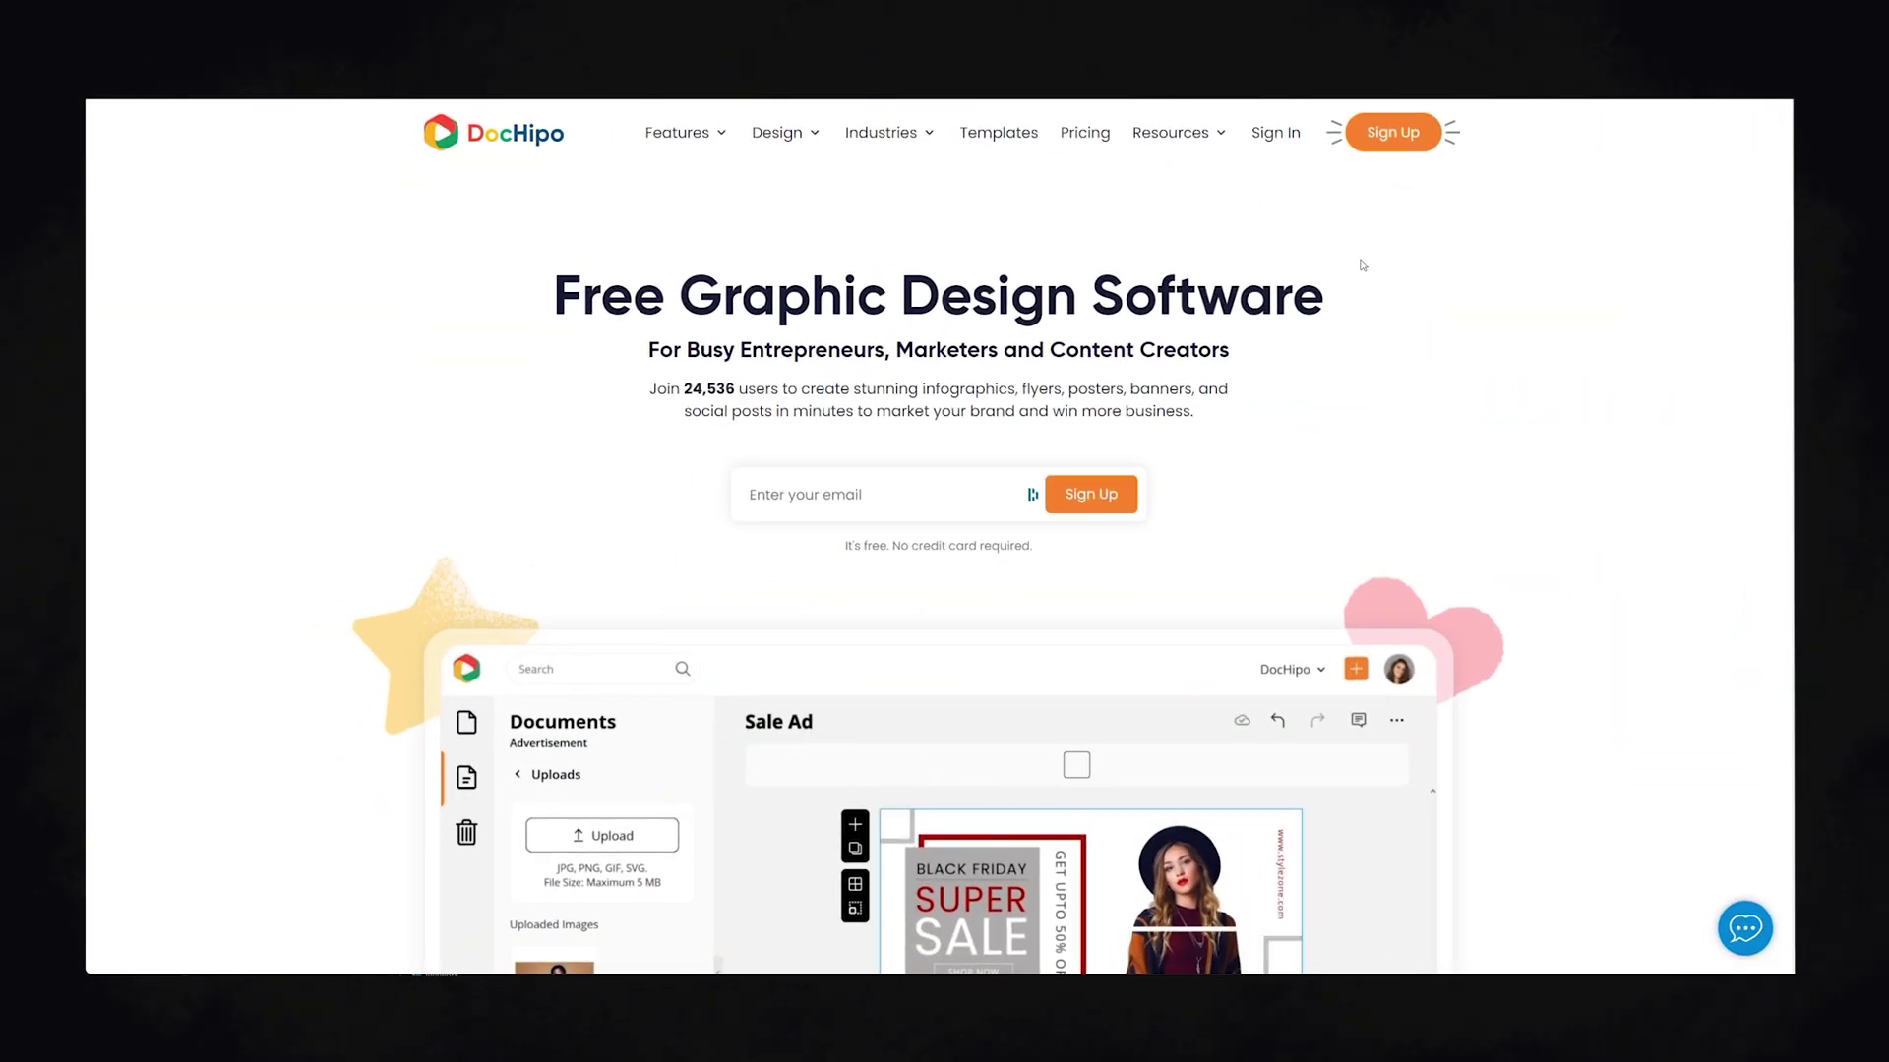
# Scroll down the DocHipo homepage on the way to the Instagram Post template gallery
pyautogui.scroll(-12, 1304, 386)
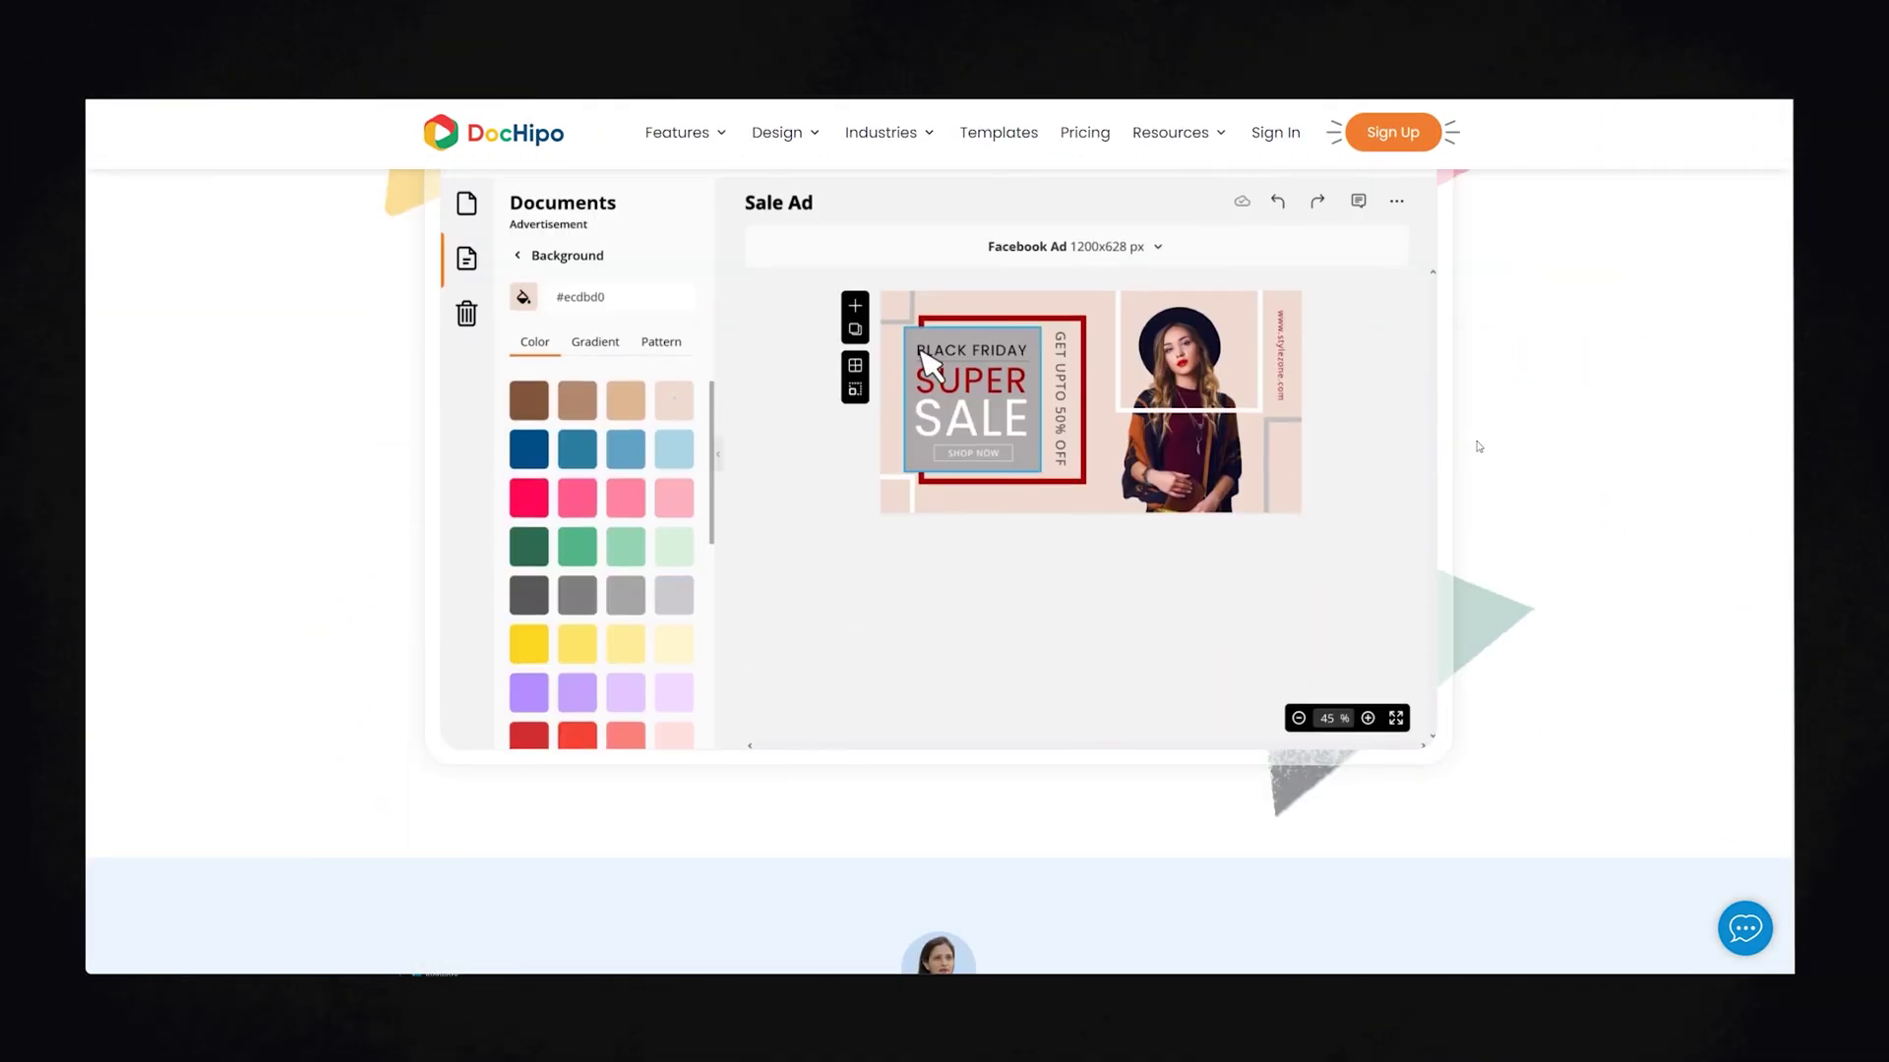
pyautogui.scroll(-3, 1603, 521)
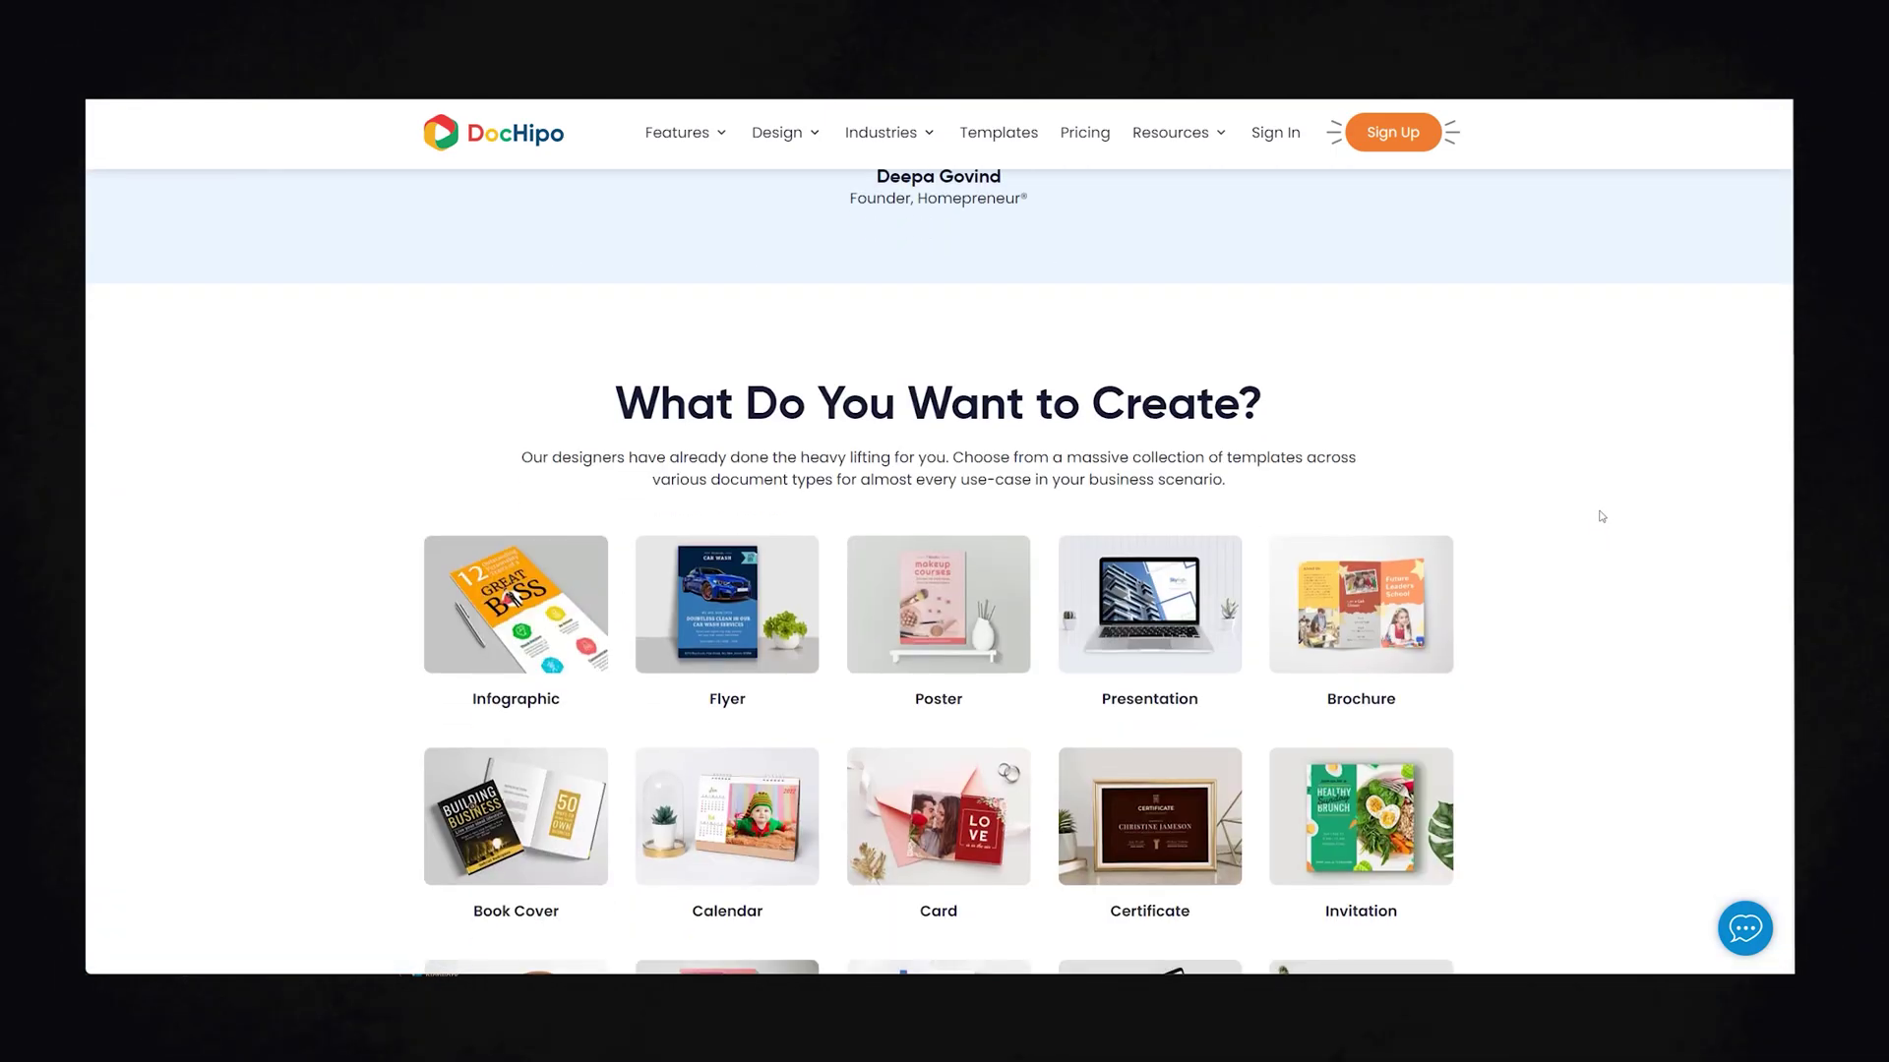
pyautogui.scroll(-20, 1603, 522)
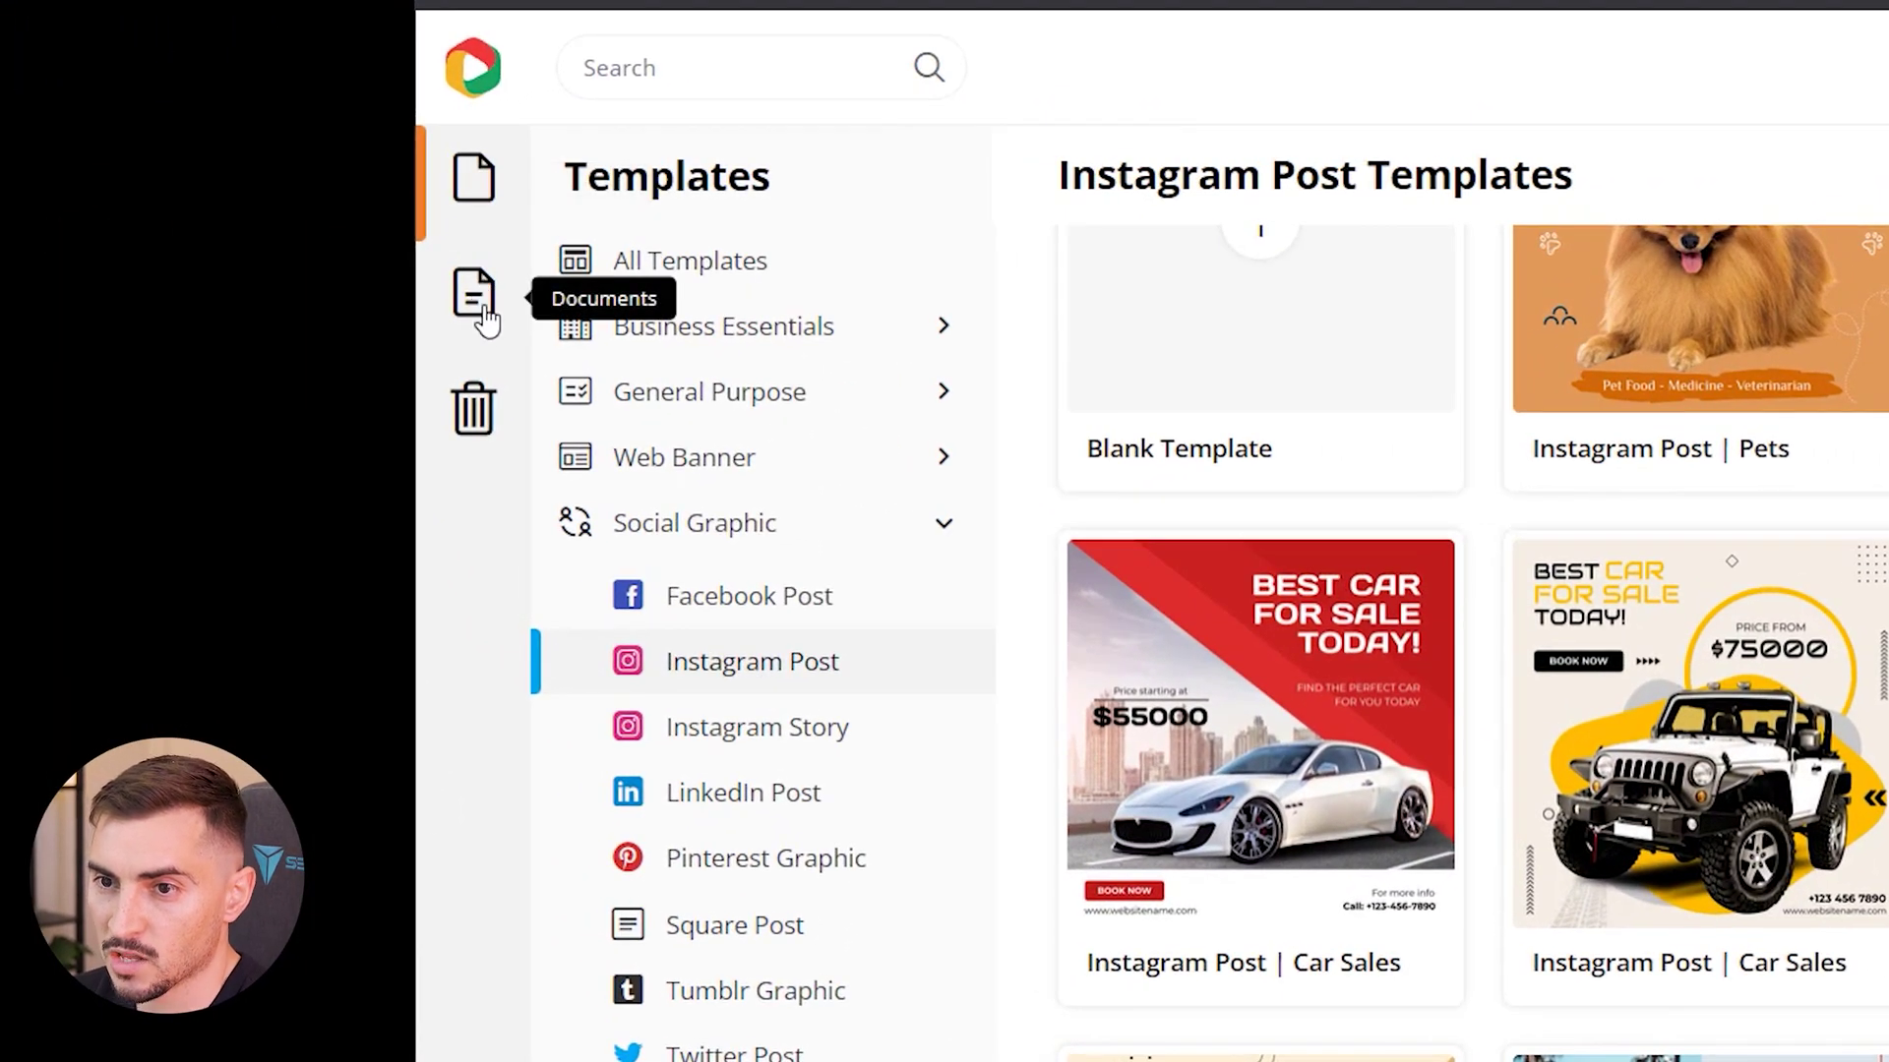
# Browse the template categories and open the Business Essentials > Poster templates
pyautogui.click(485, 316)
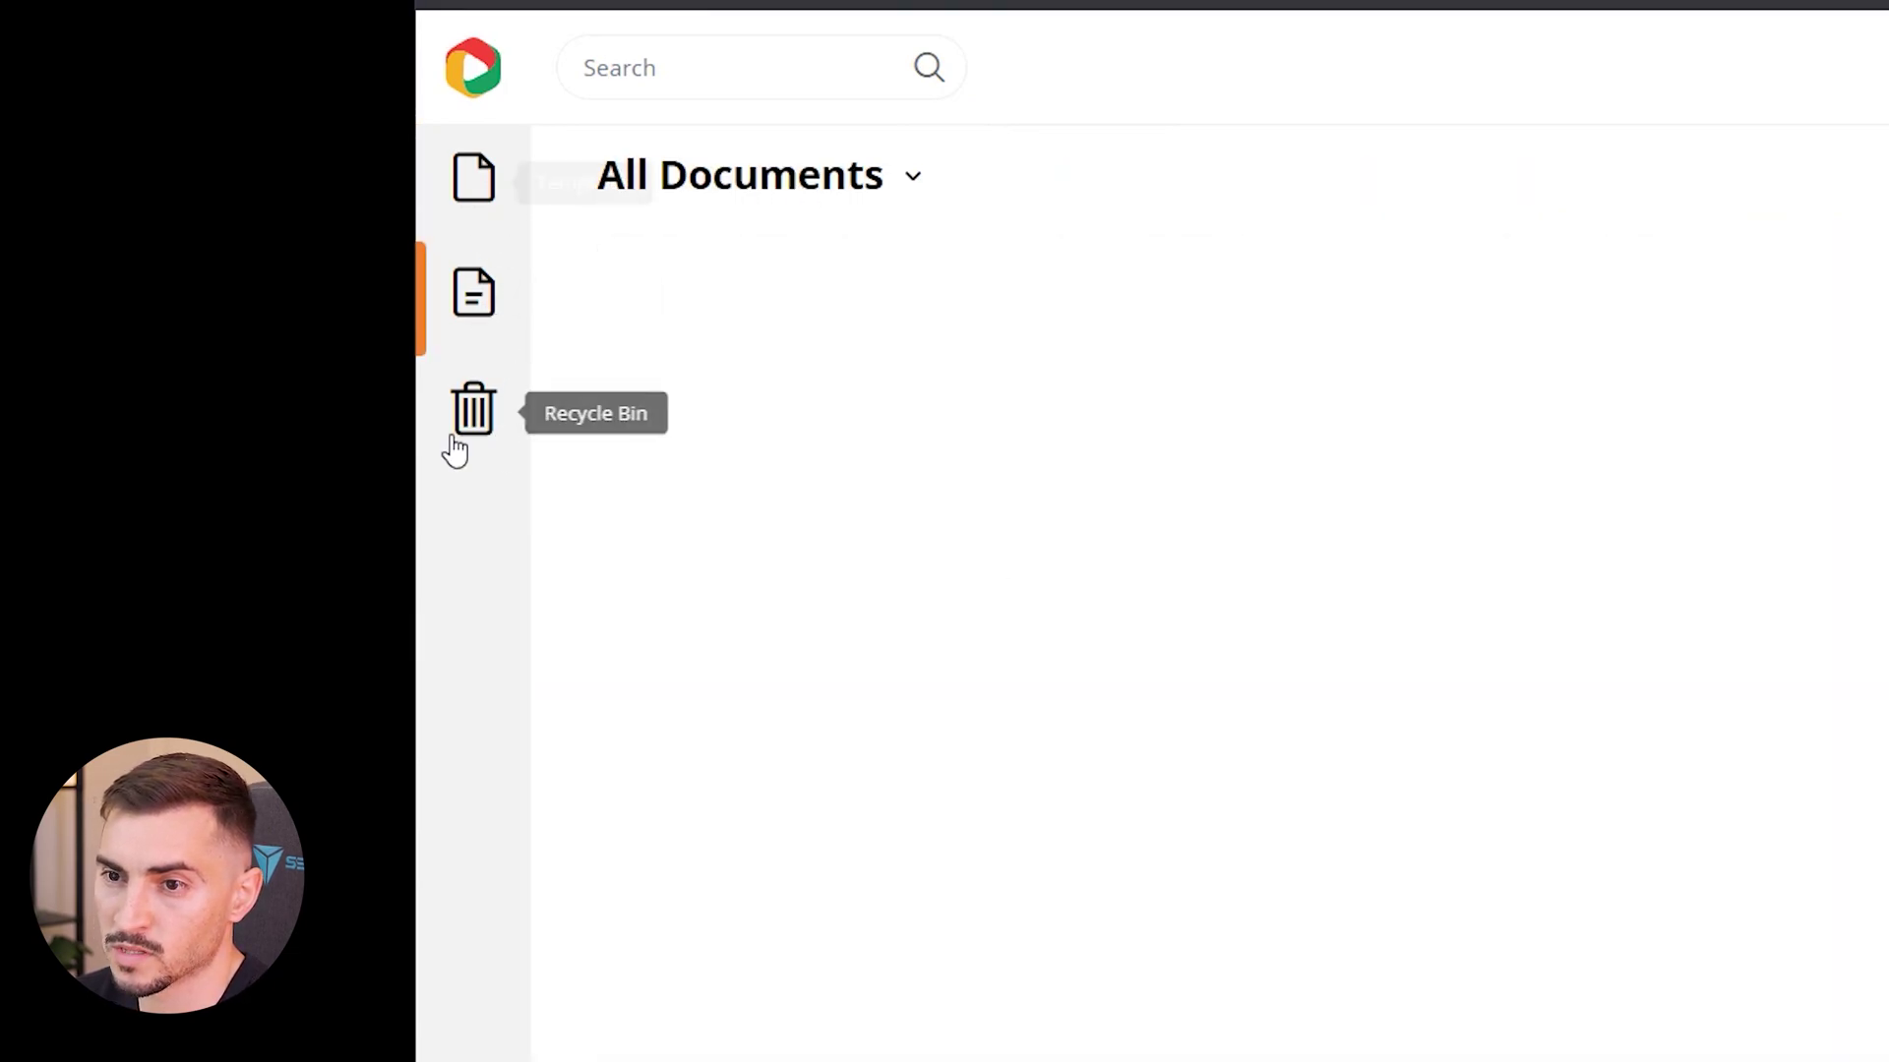
pyautogui.click(473, 177)
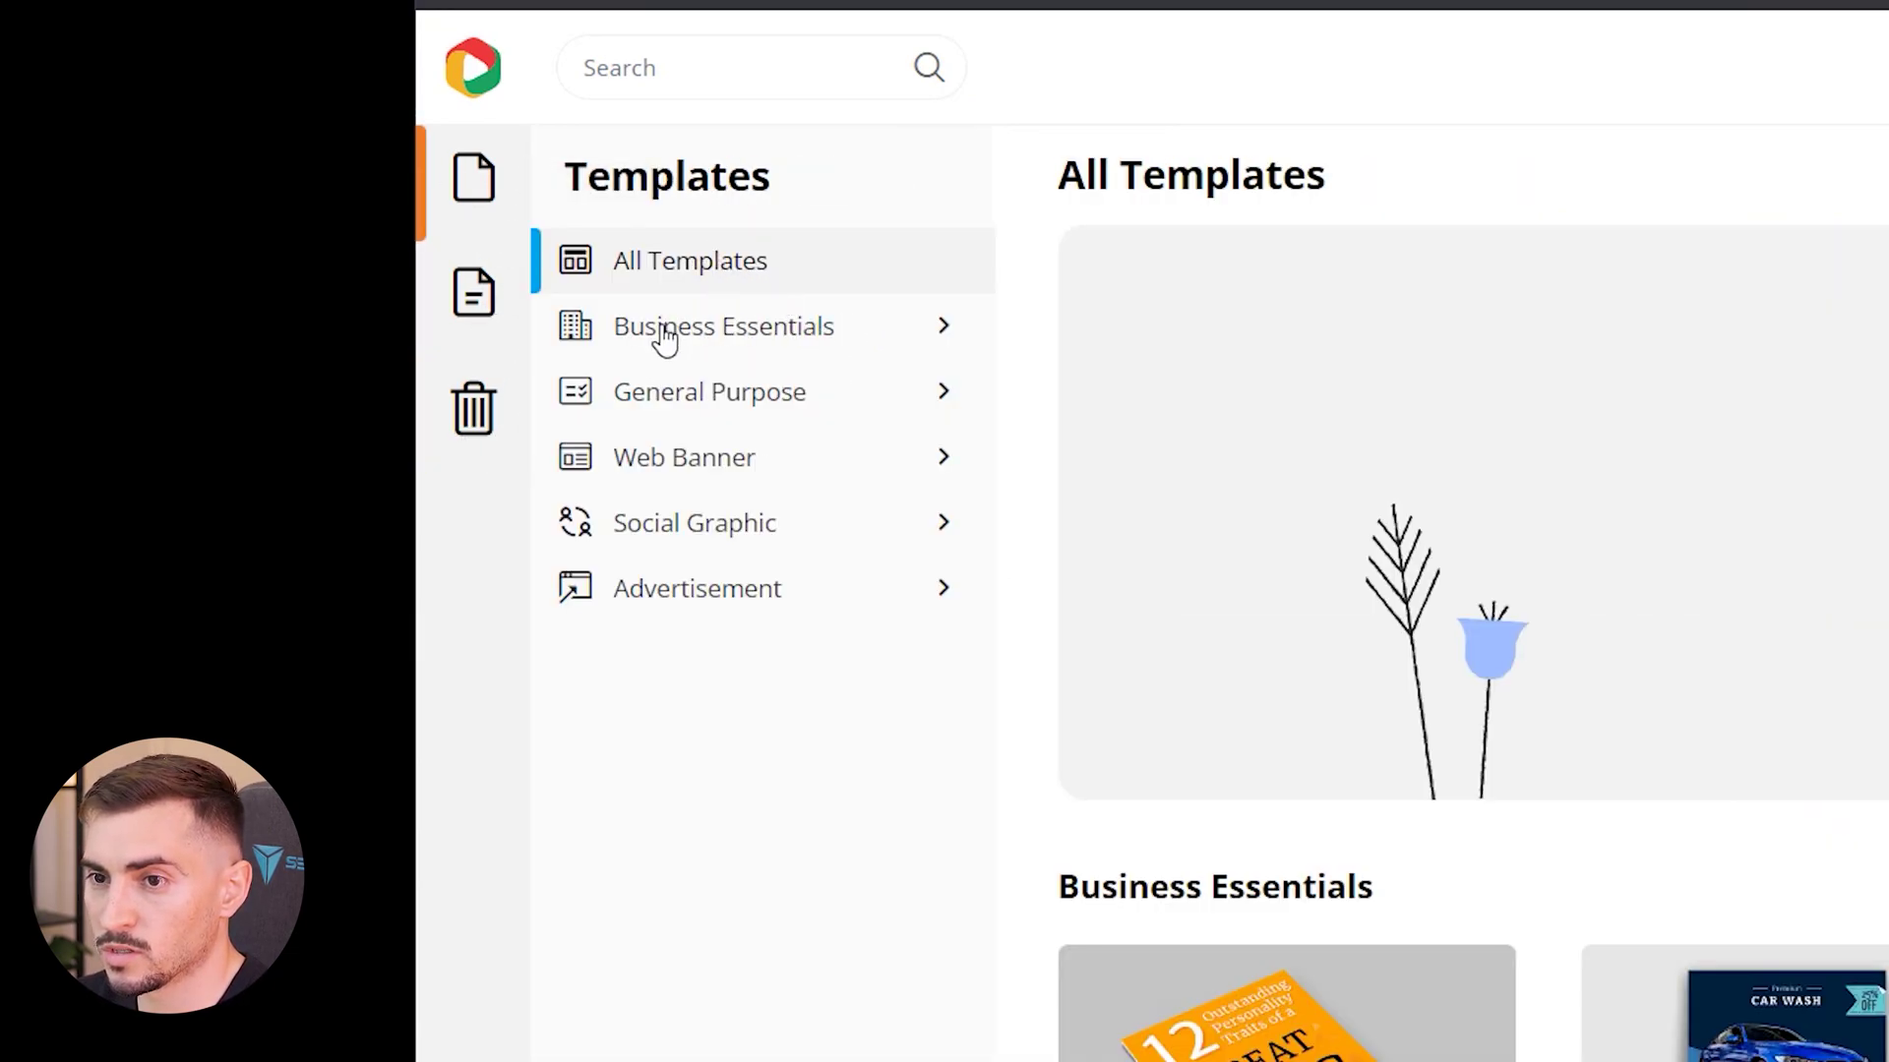
pyautogui.click(698, 519)
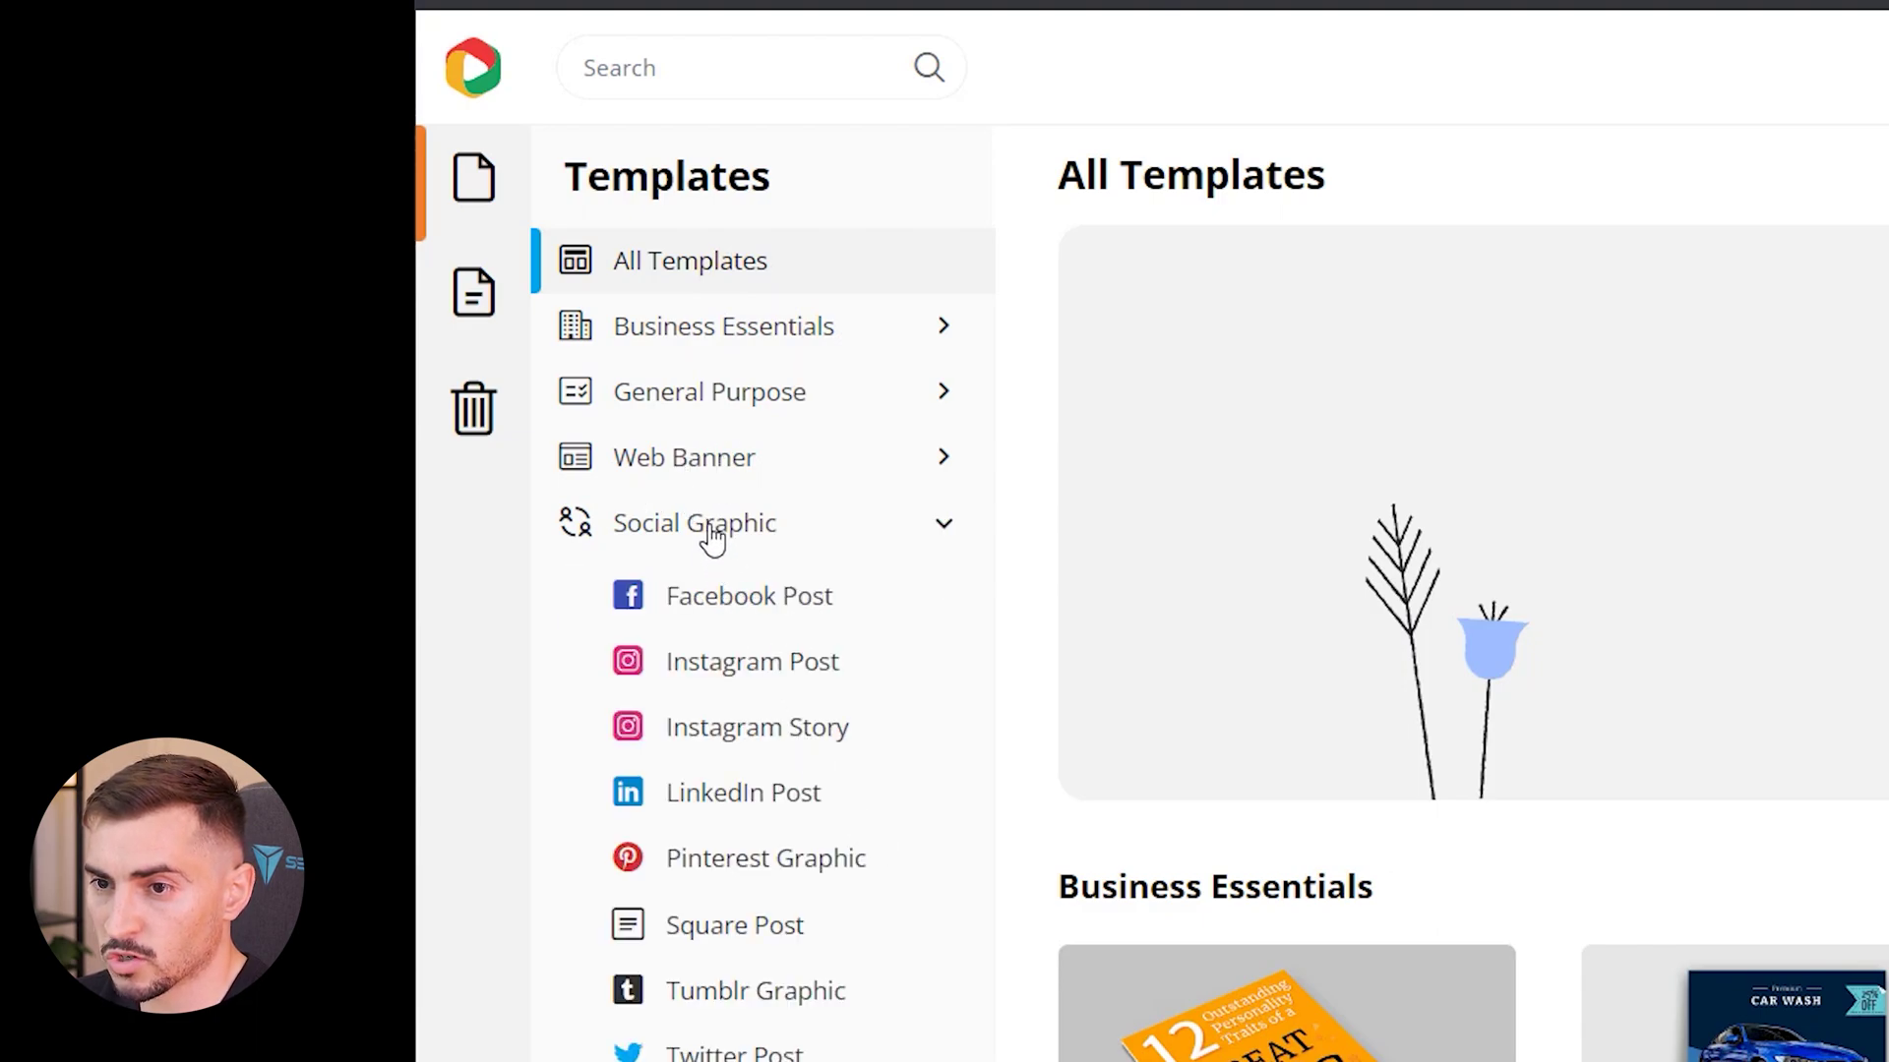
pyautogui.click(738, 455)
pyautogui.click(734, 398)
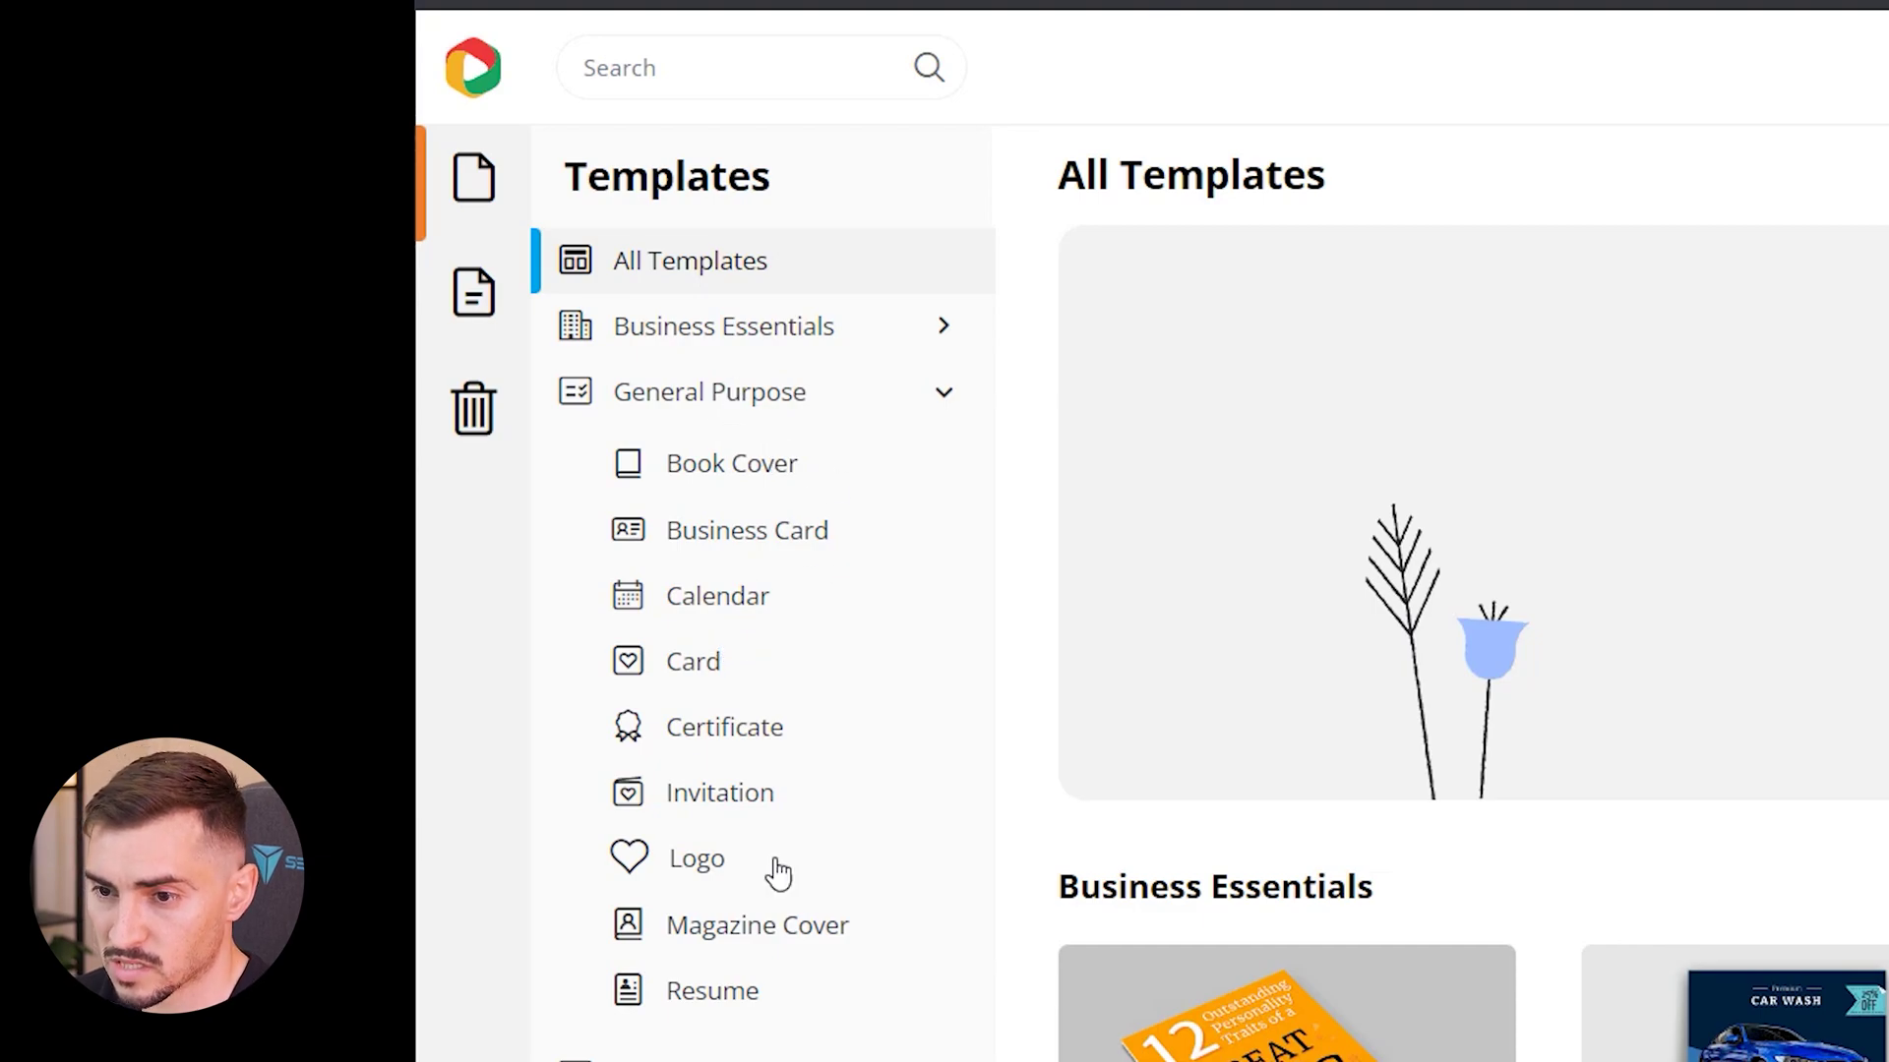
pyautogui.click(727, 327)
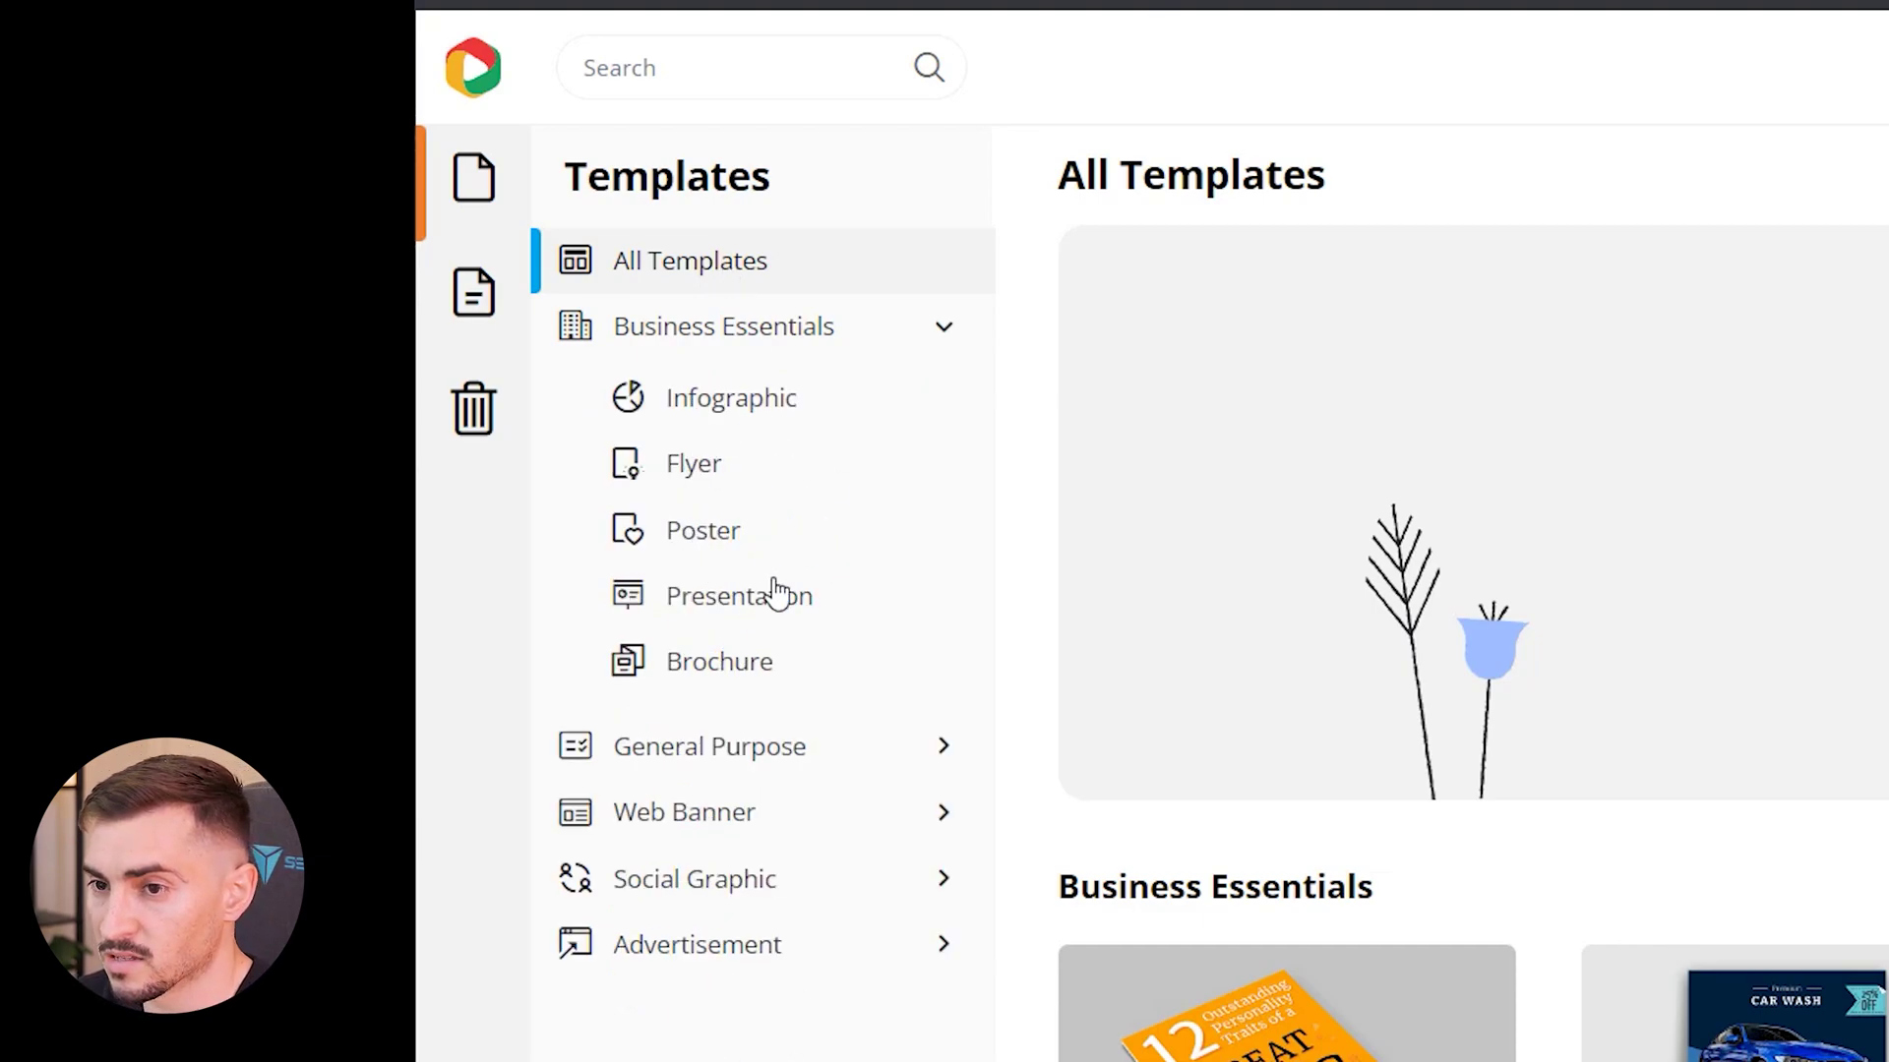
pyautogui.click(704, 536)
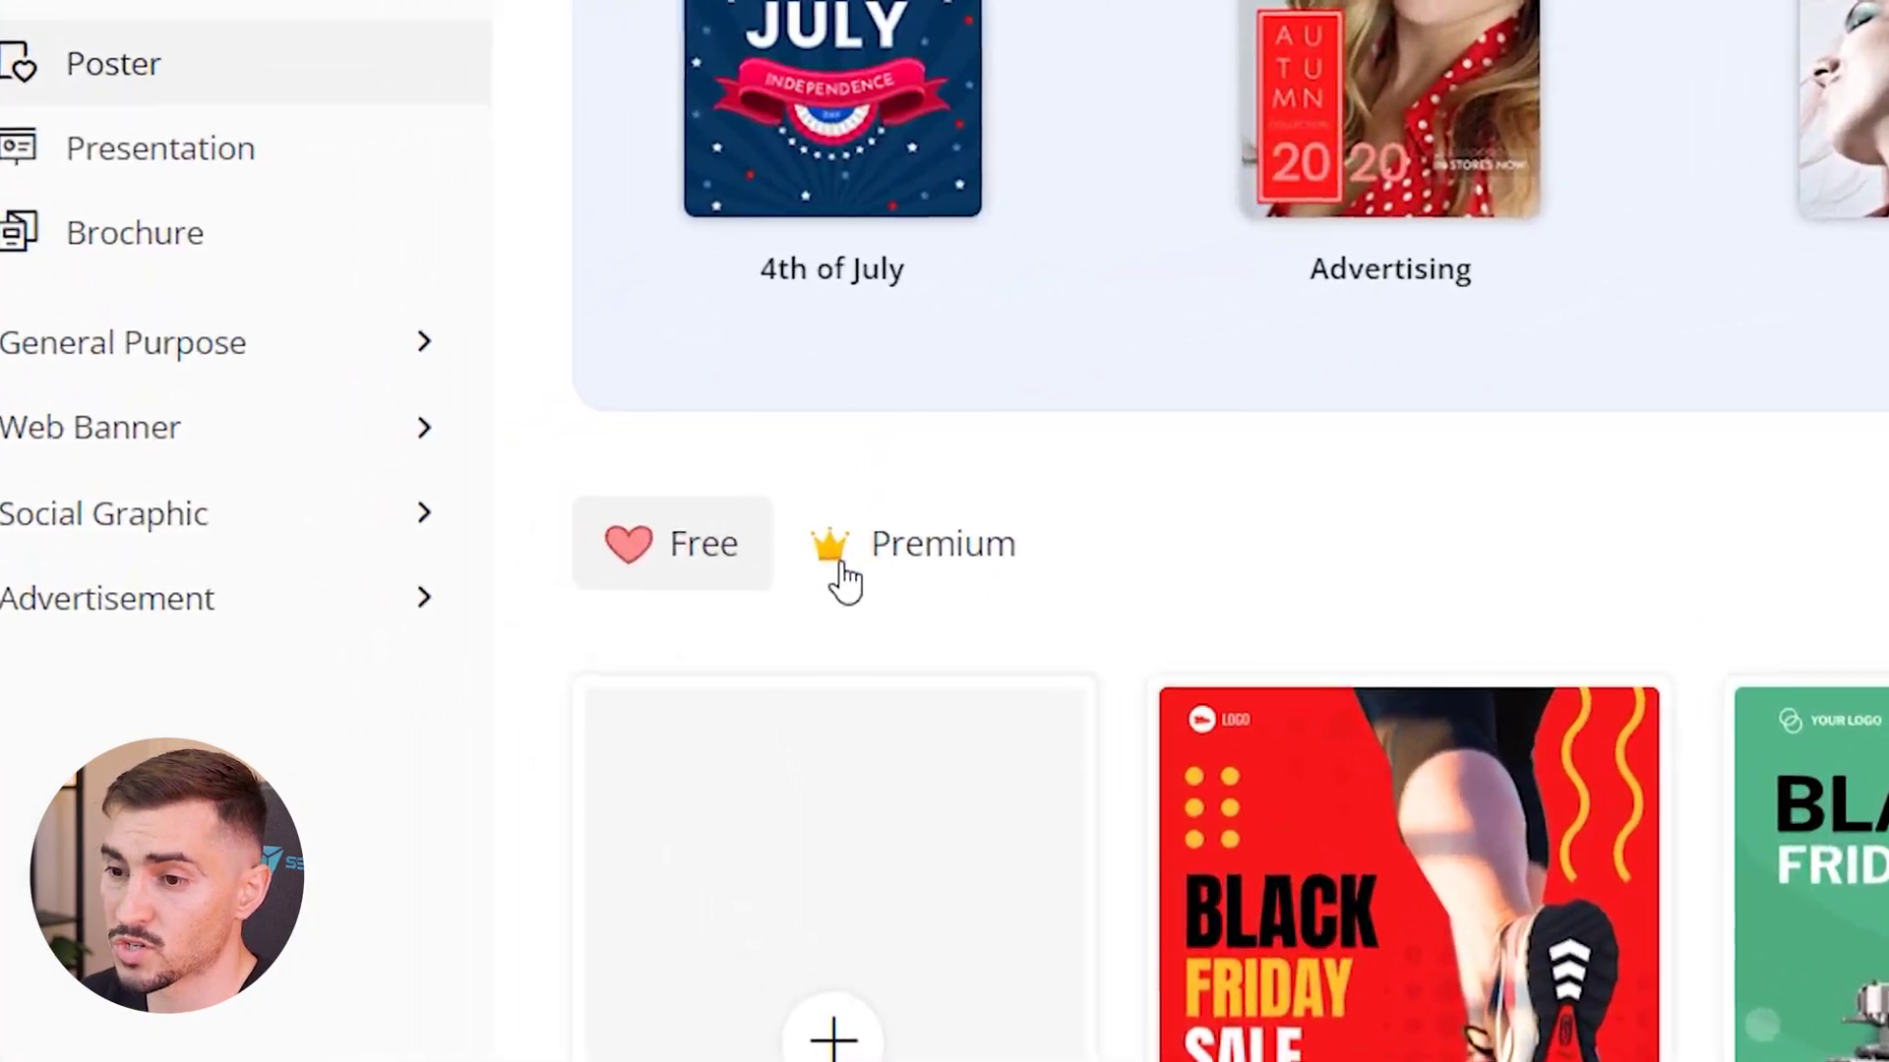
# Compare premium and free posters, then scroll the free ones to the Grand Opening coffee poster
pyautogui.click(844, 571)
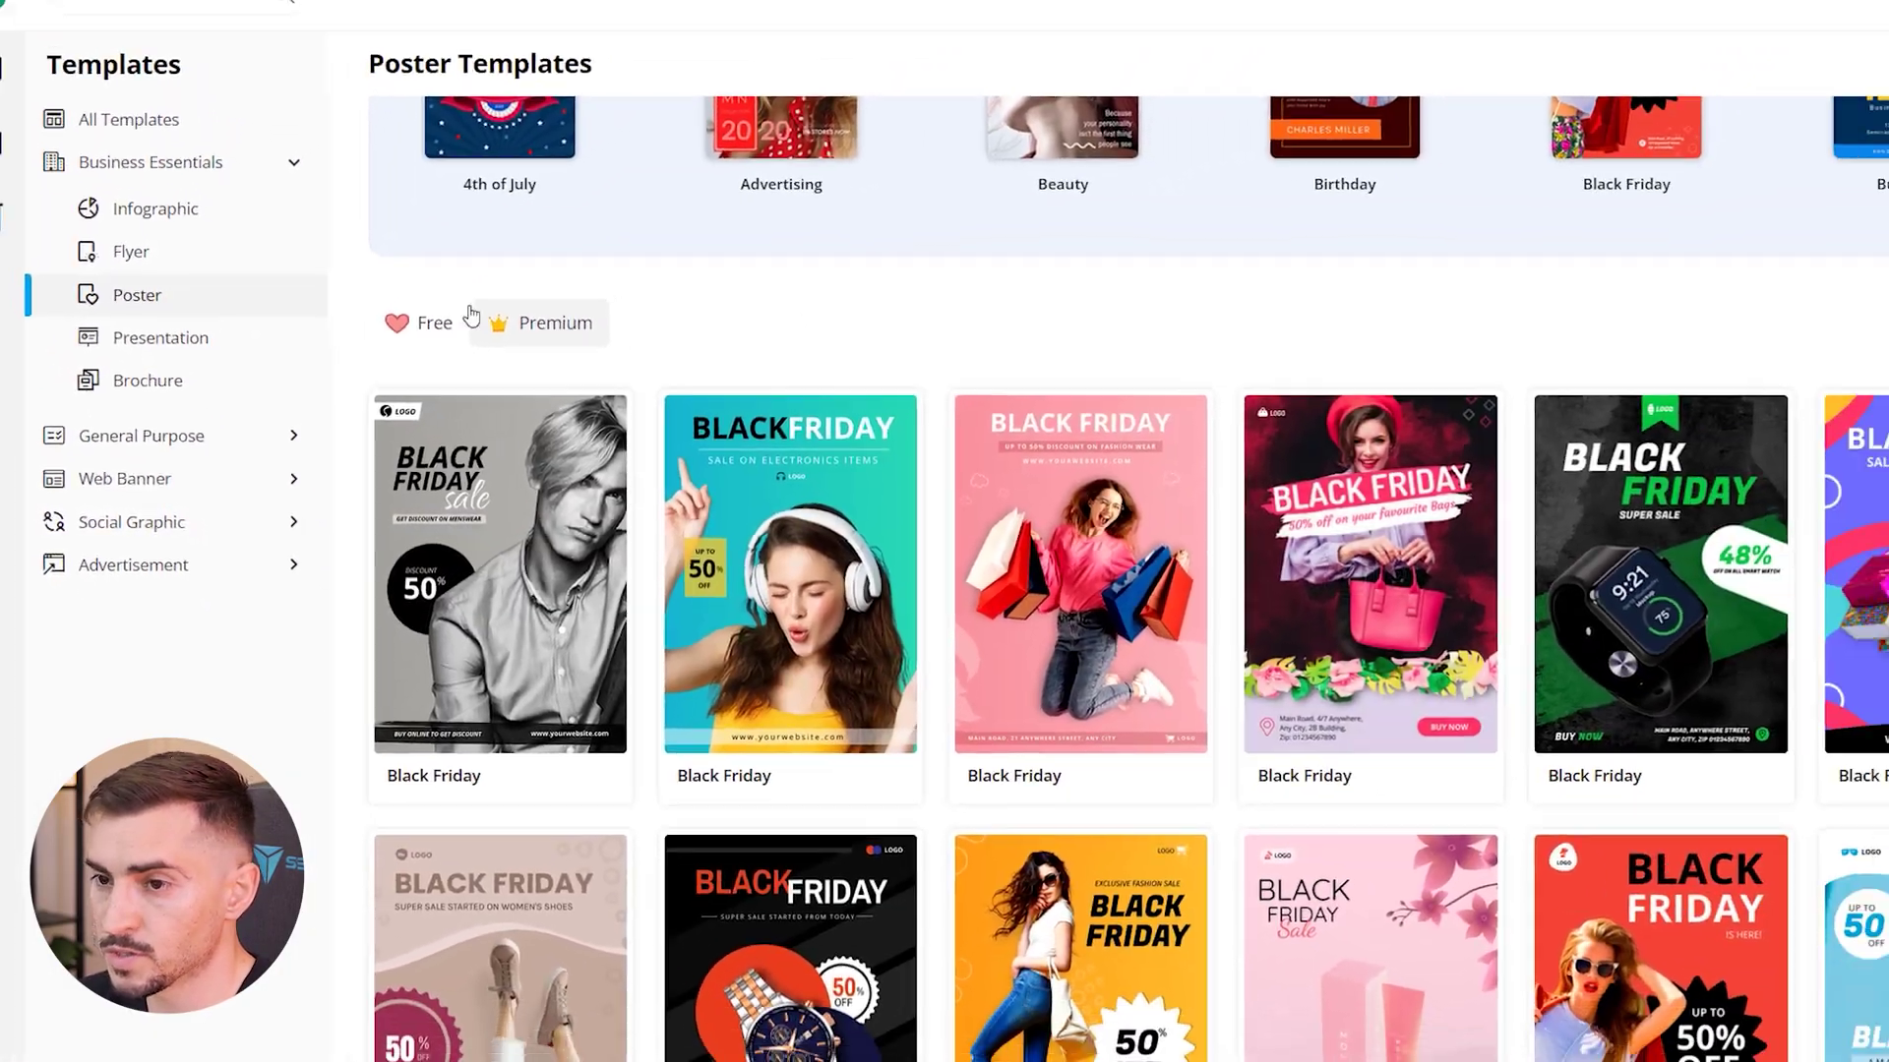
pyautogui.click(482, 271)
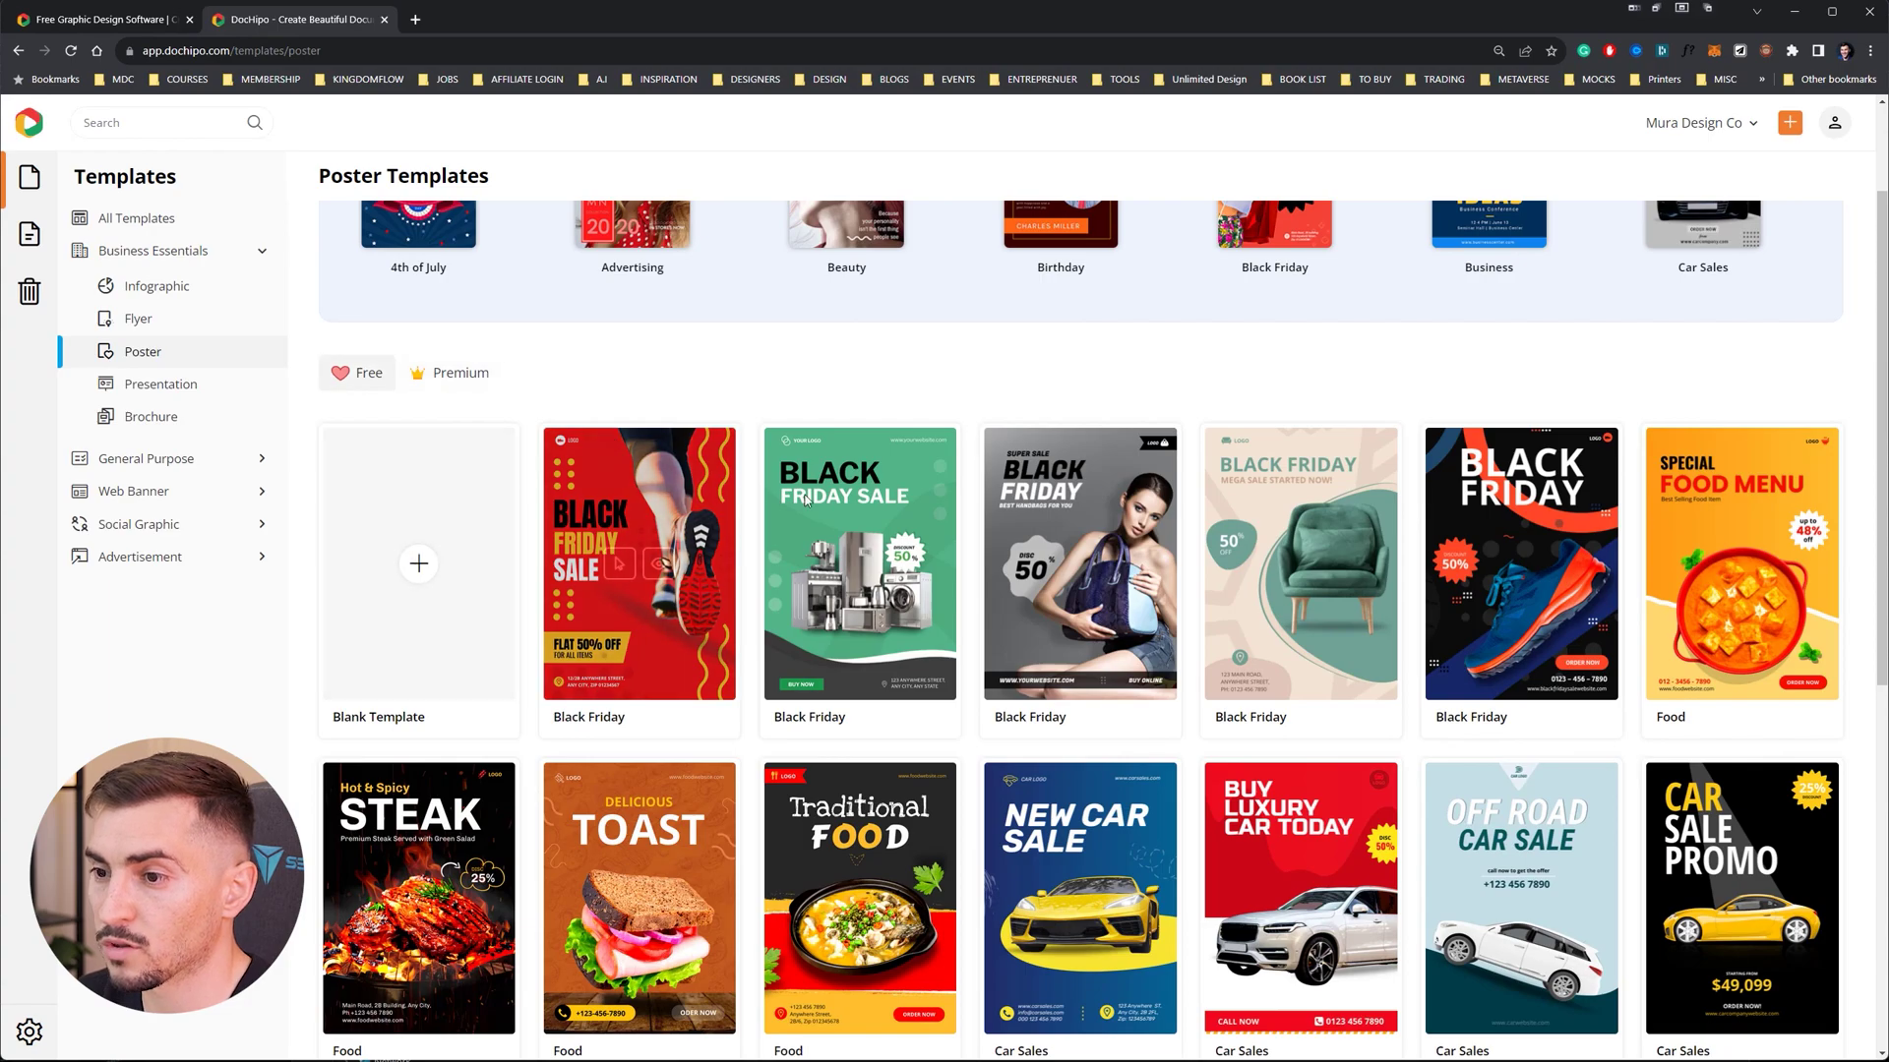
pyautogui.scroll(2, 851, 391)
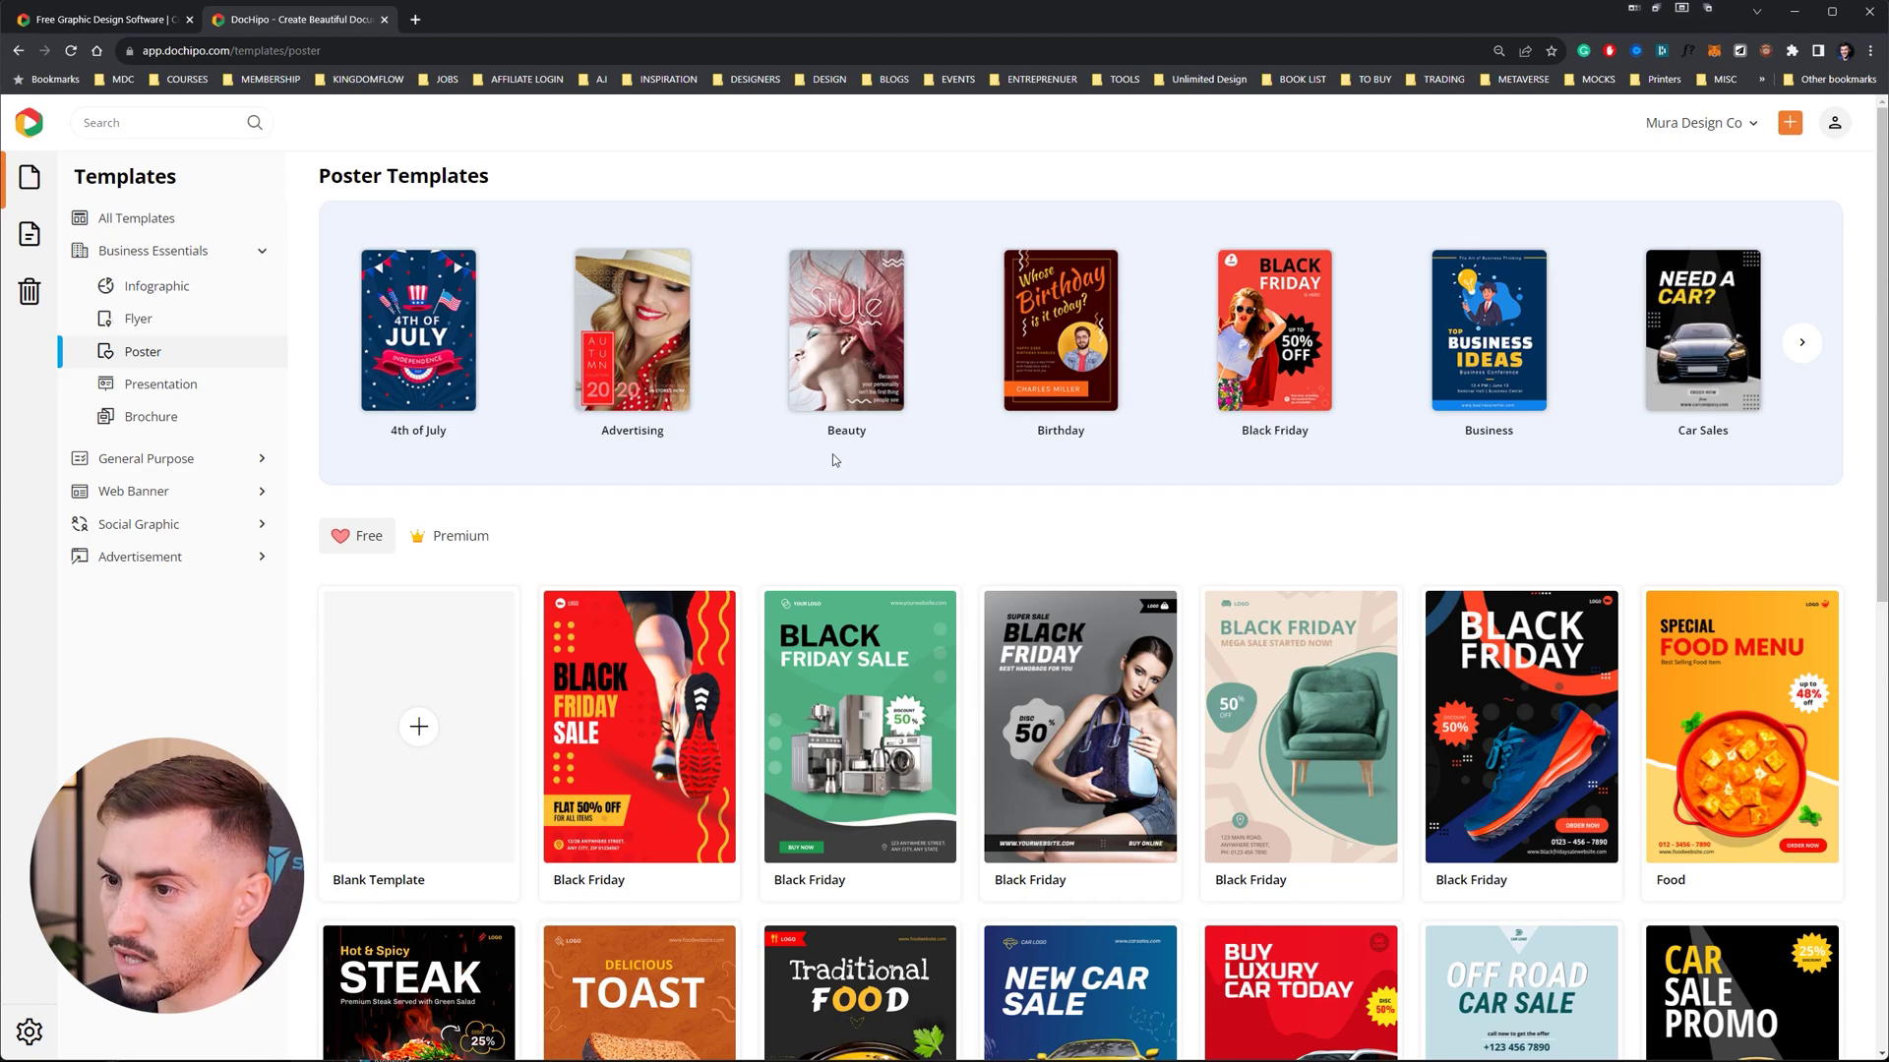
pyautogui.click(1802, 346)
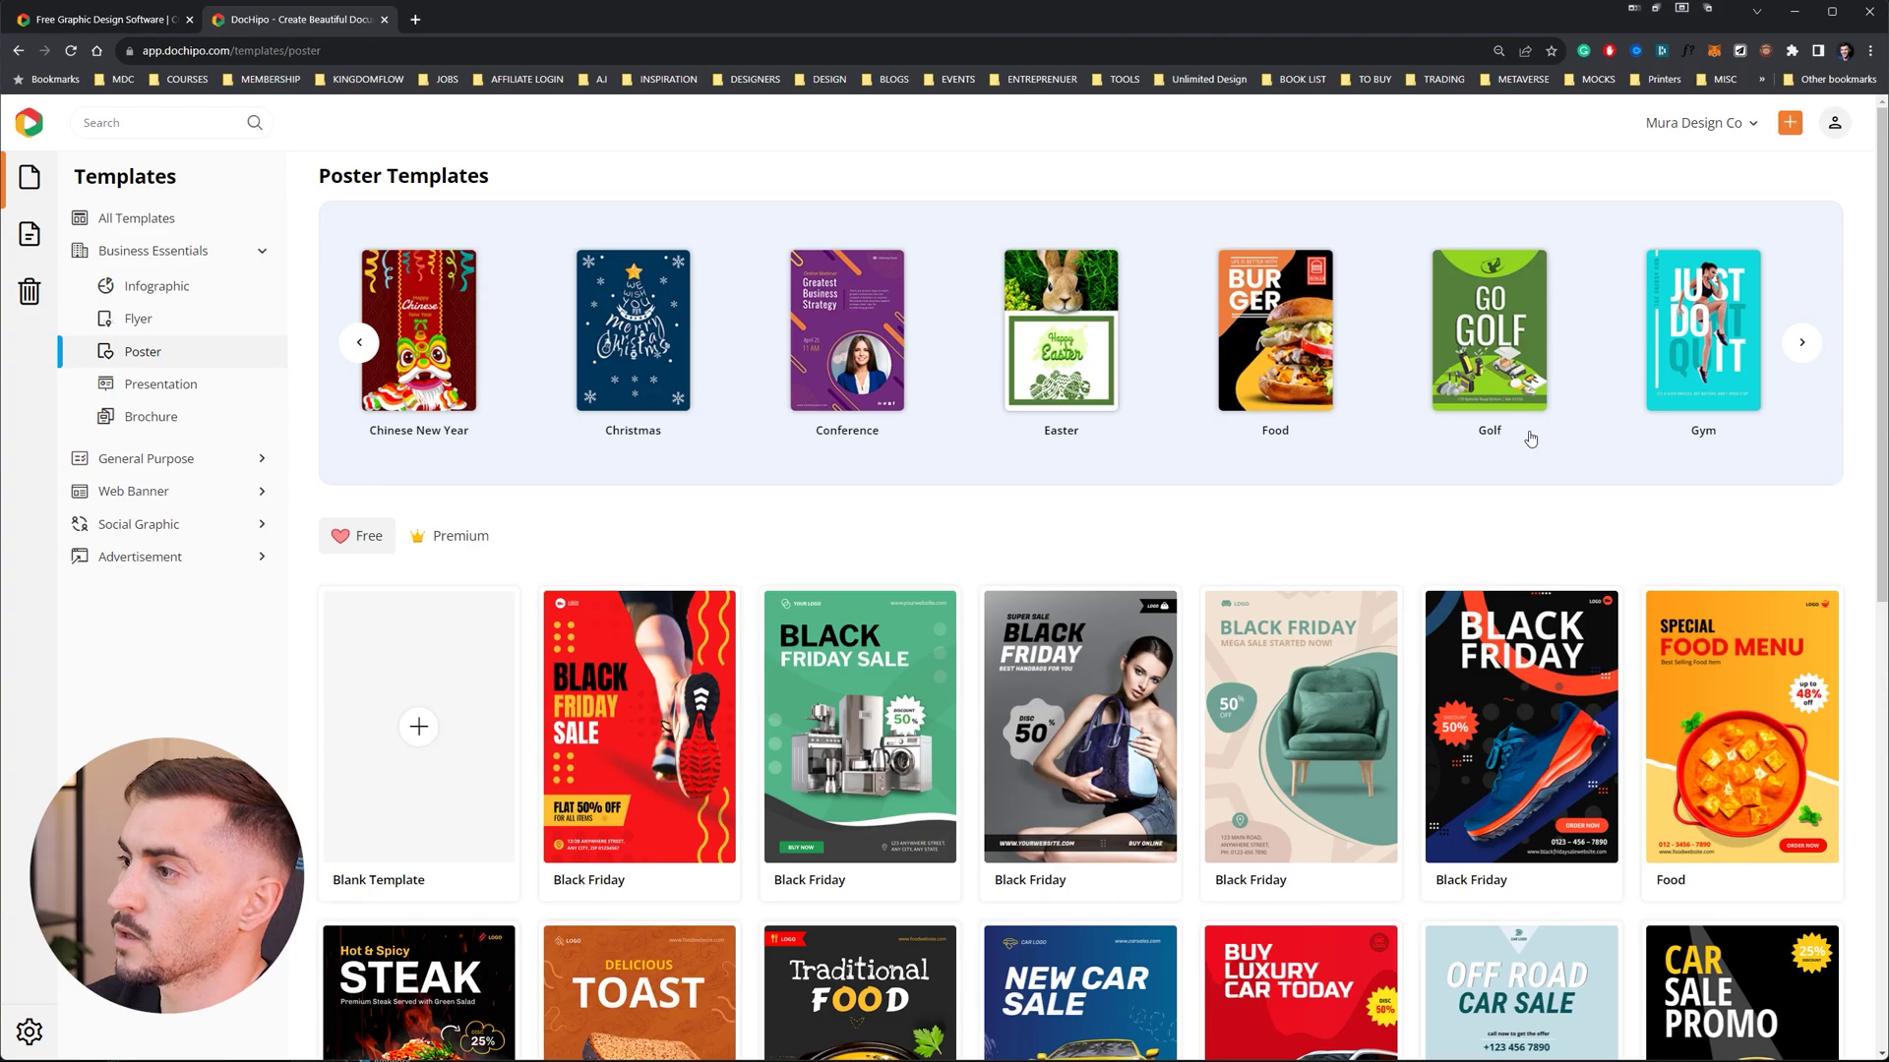
pyautogui.scroll(-10, 1531, 439)
# Use the Grand Opening template, check the document owner, and name the document Sun Cafe Coffee
pyautogui.moveTo(829, 553)
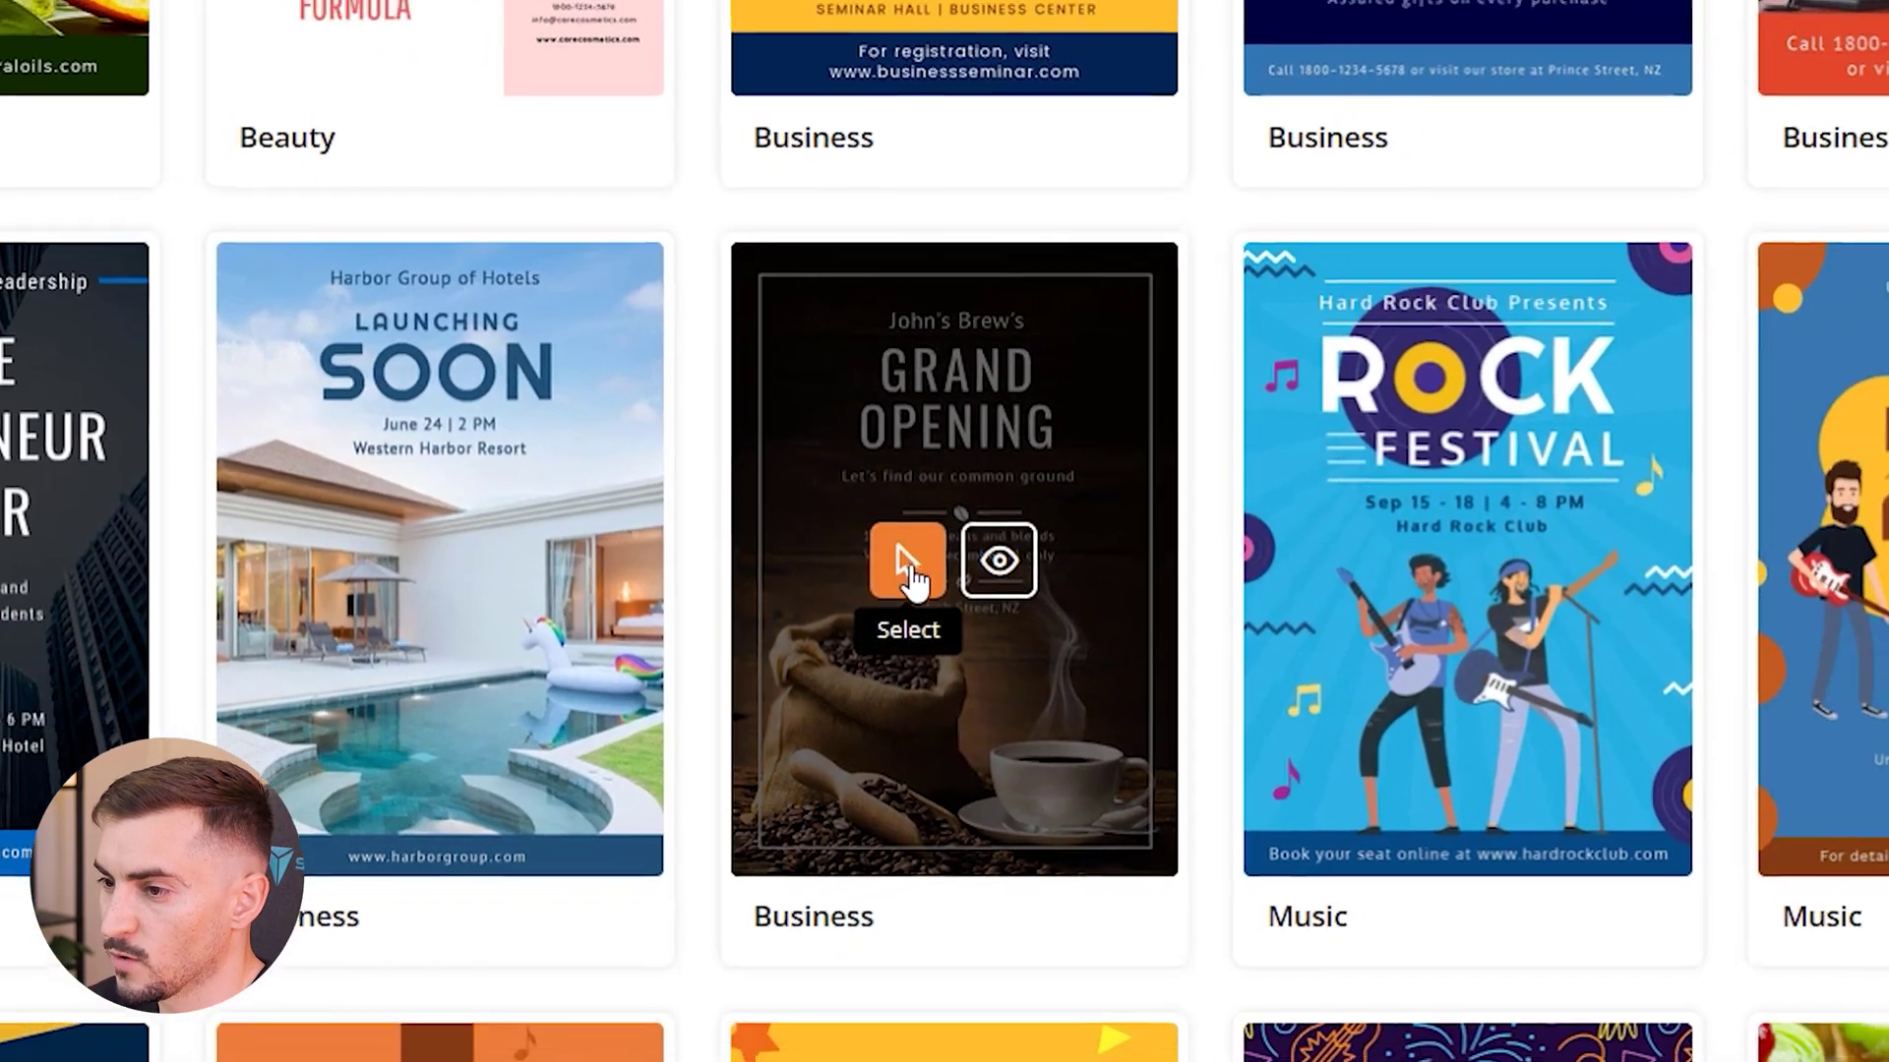
pyautogui.click(910, 576)
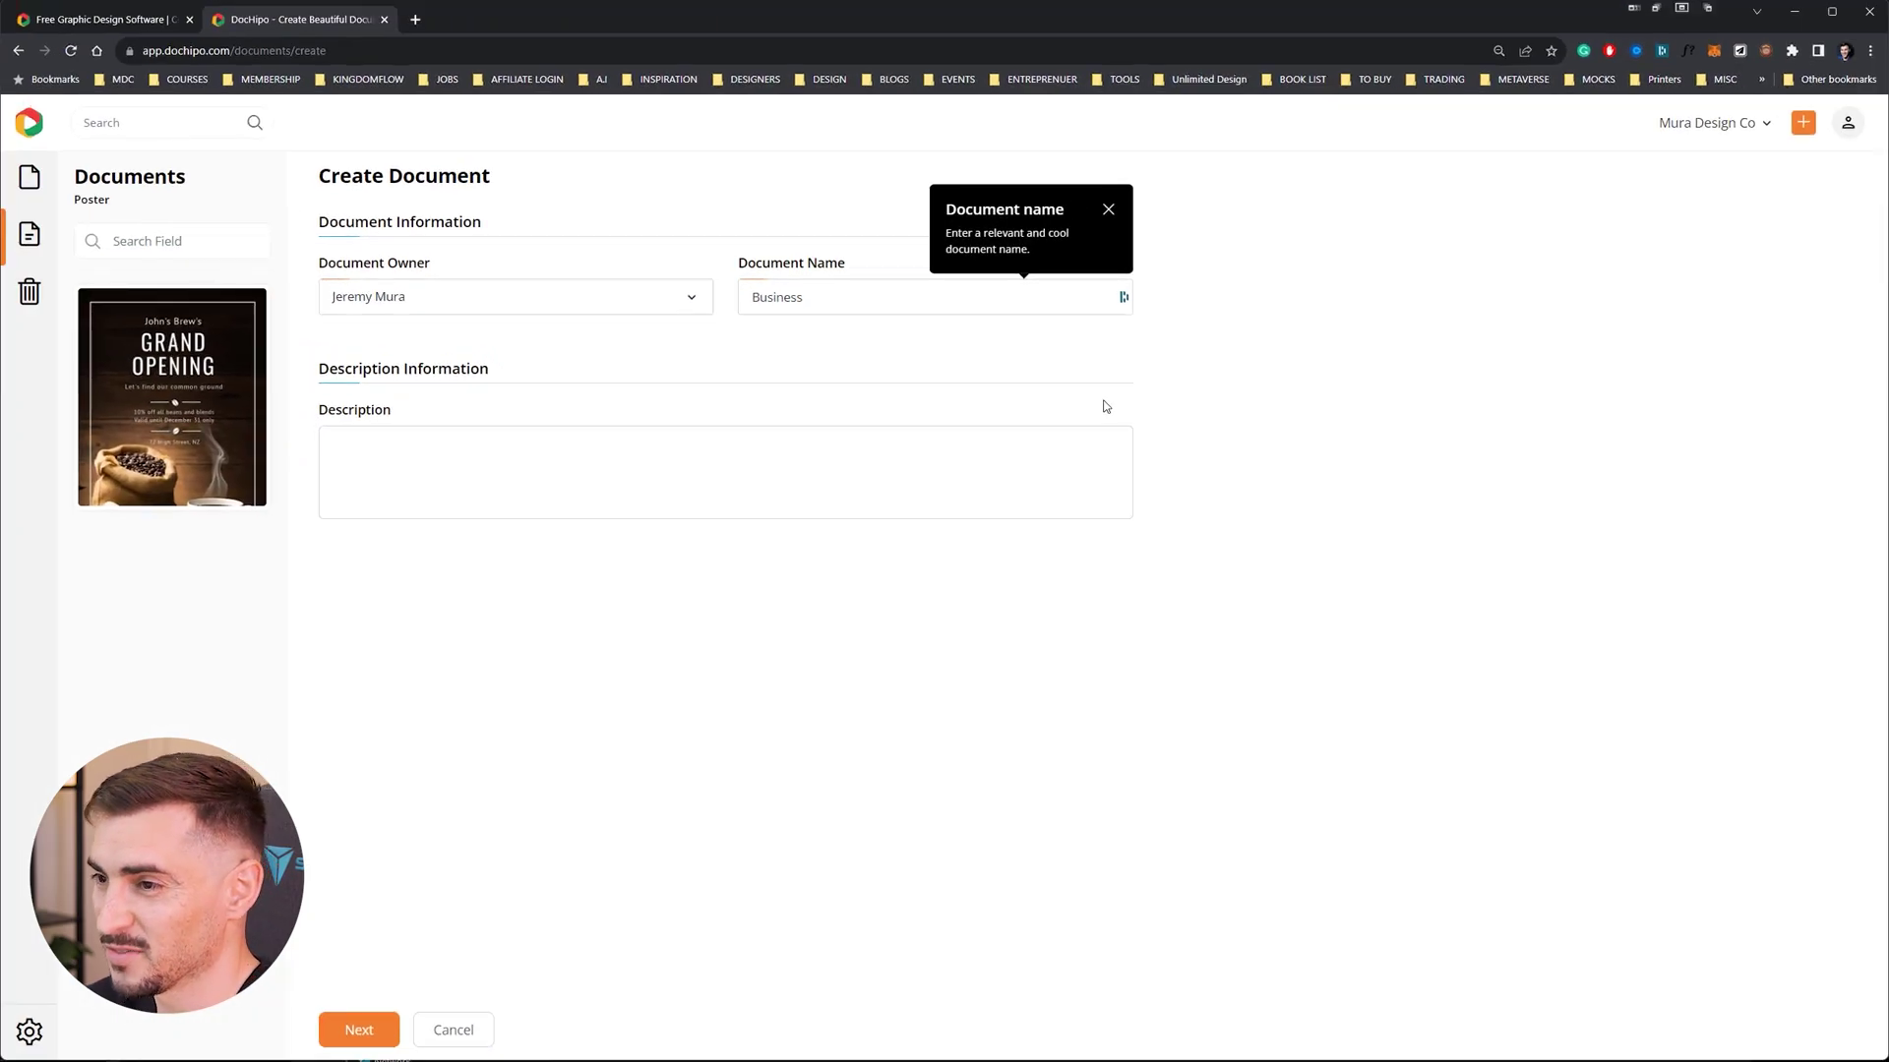
pyautogui.click(433, 307)
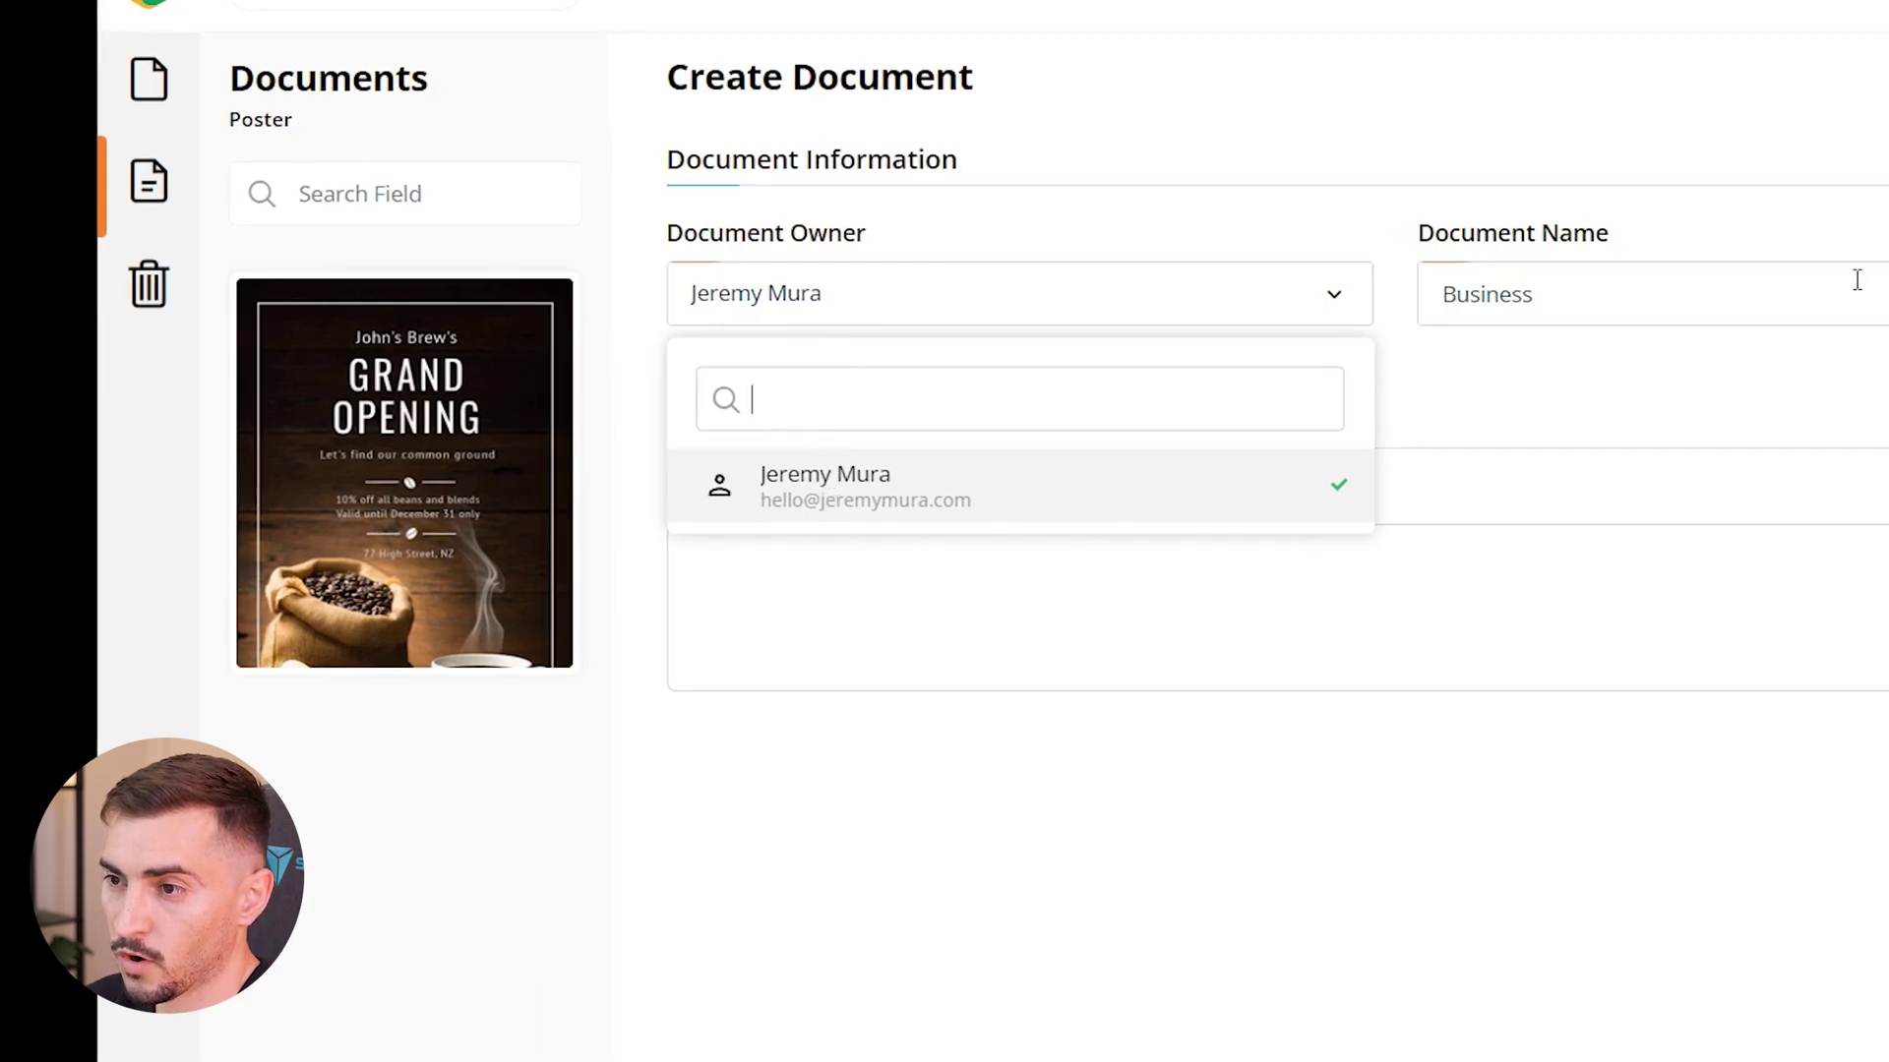
pyautogui.click(1857, 280)
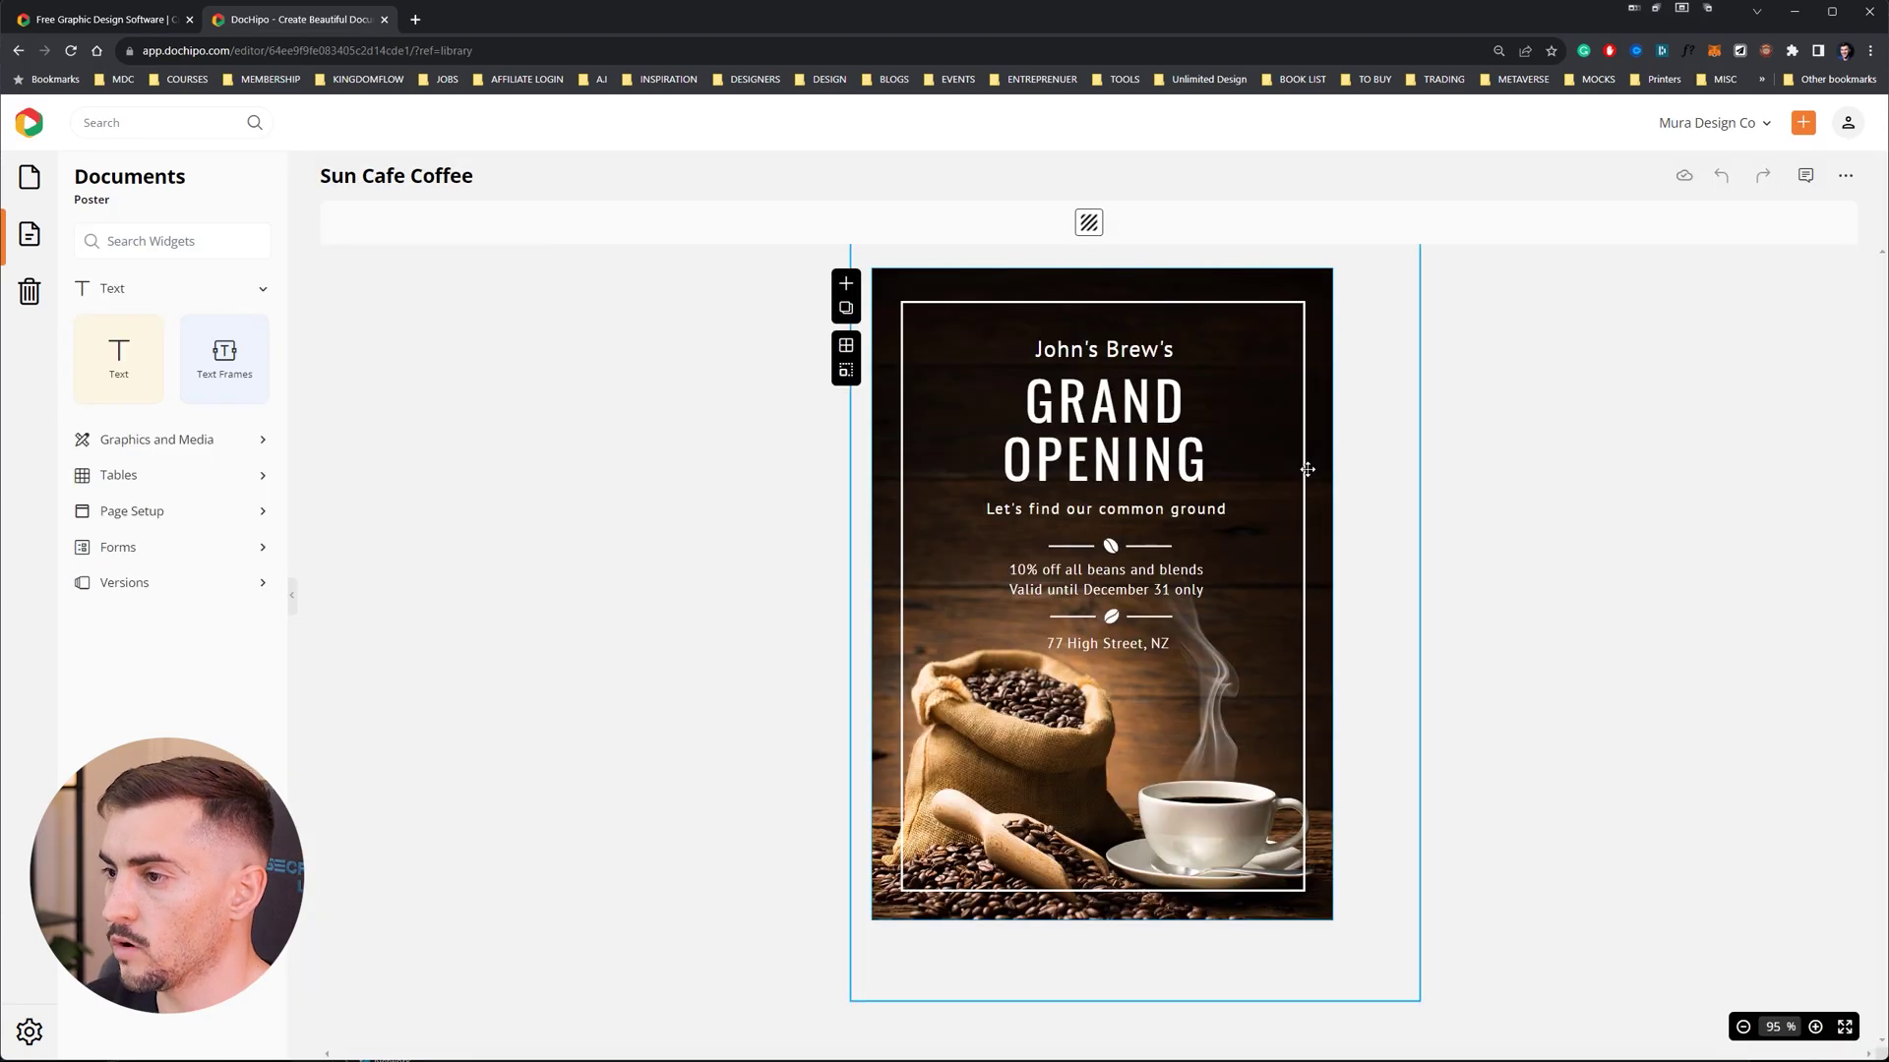
# Adjust the zoom and make the GRAND OPENING text box narrower
pyautogui.hotkey('ctrl', '+')
pyautogui.hotkey('ctrl', '+')
pyautogui.hotkey('ctrl', '+')
pyautogui.hotkey('ctrl', '-')
pyautogui.hotkey('ctrl', '-')
pyautogui.hotkey('ctrl', '-')
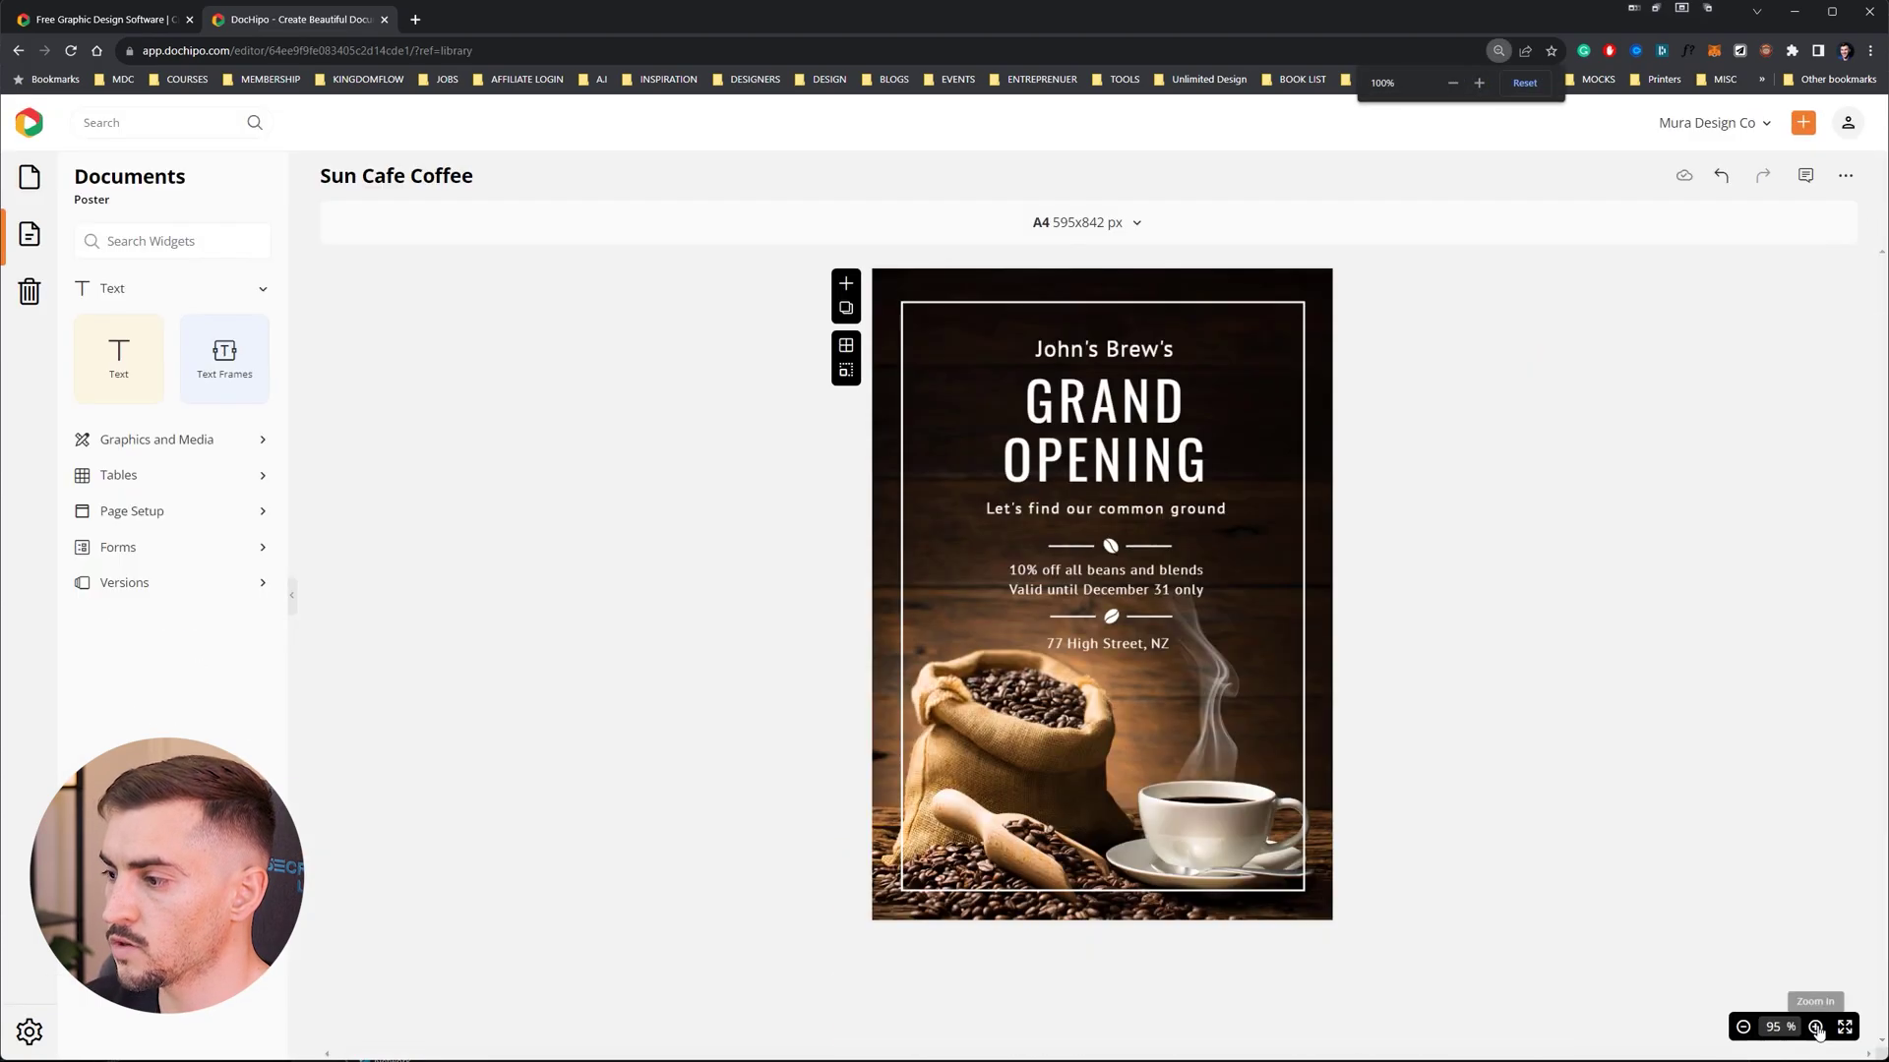
pyautogui.click(1817, 1027)
pyautogui.click(1816, 1027)
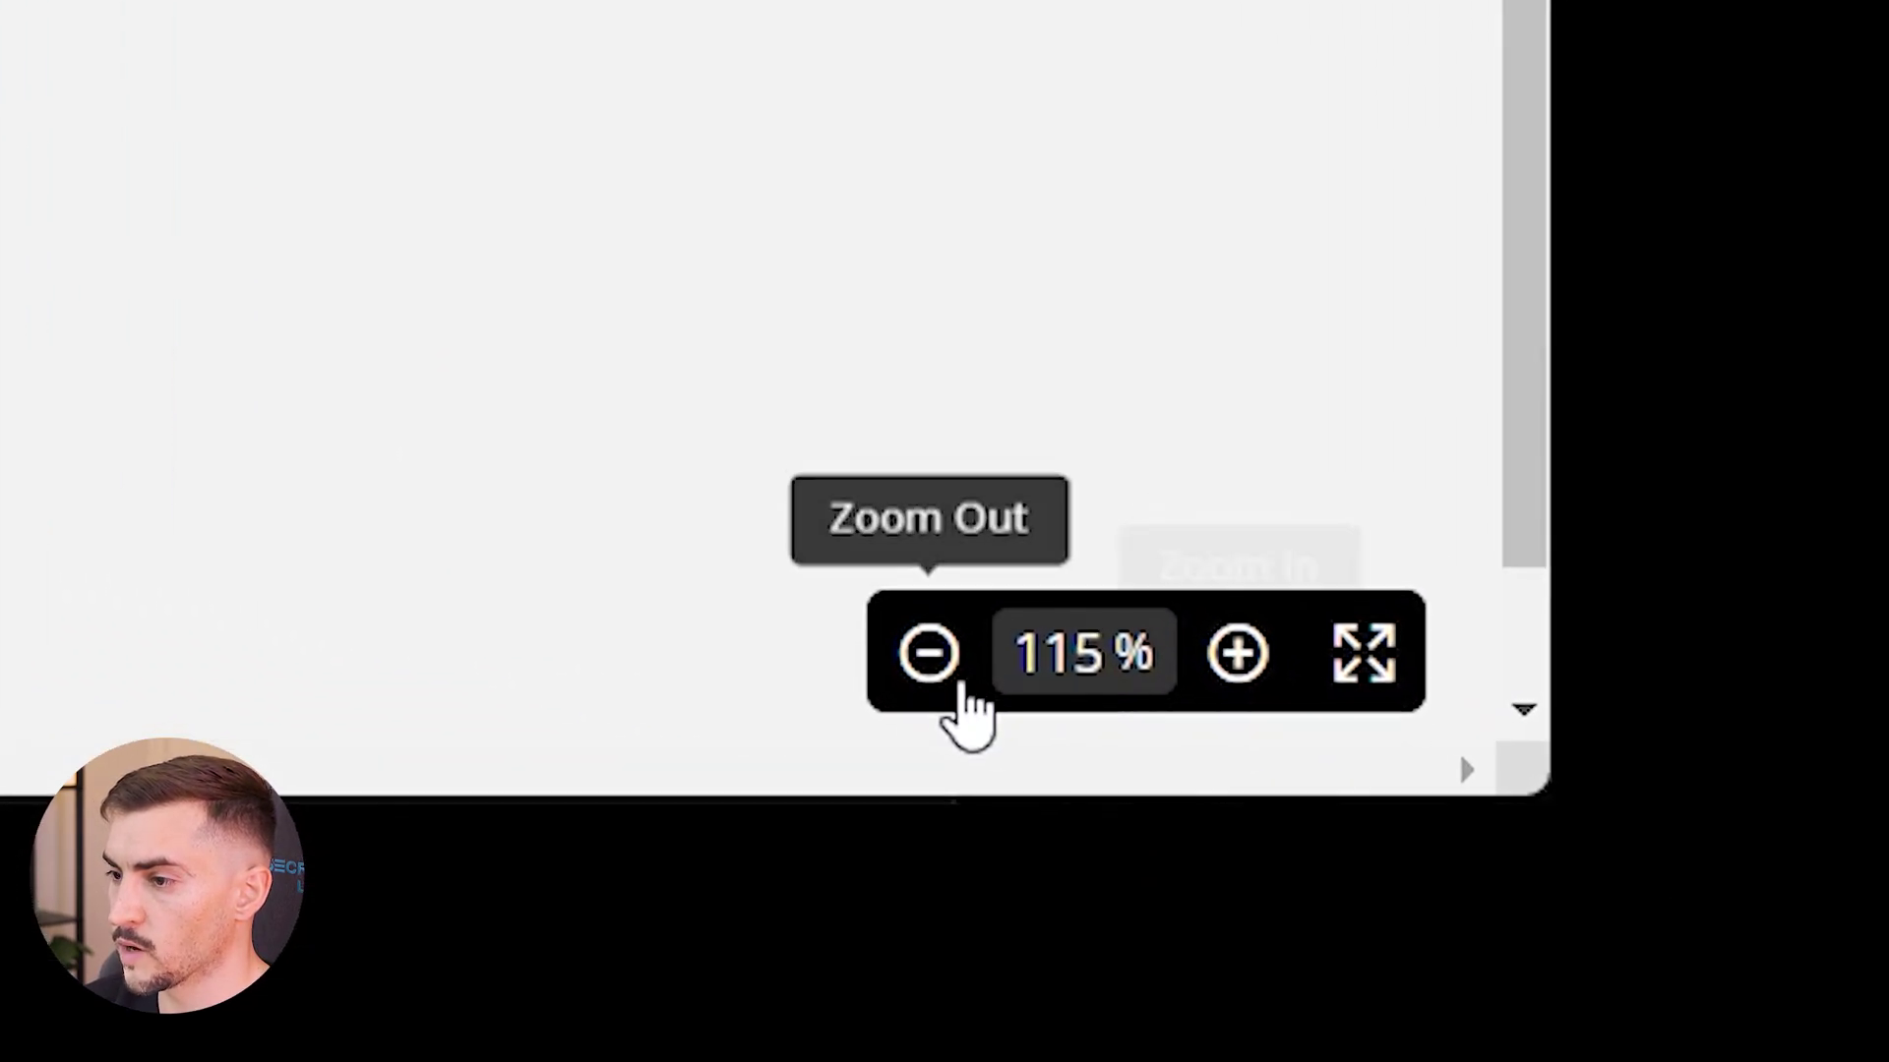
pyautogui.click(960, 684)
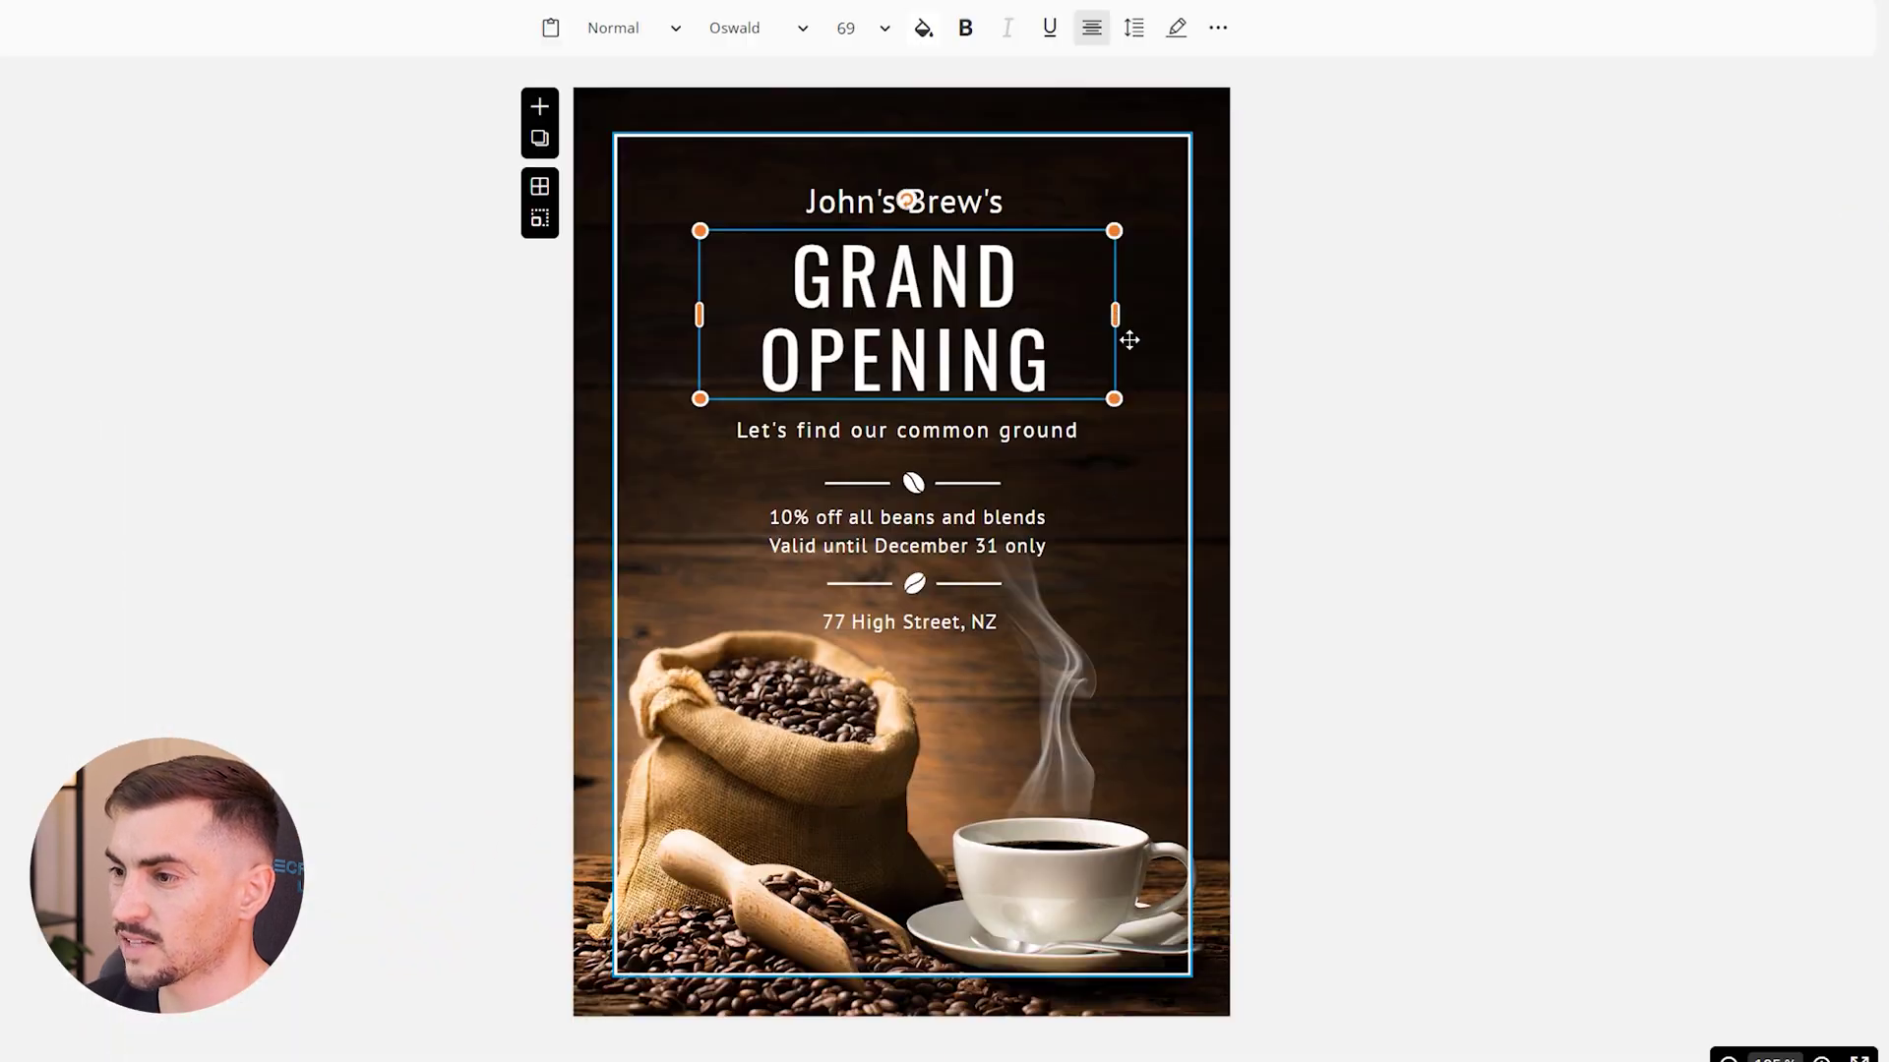
pyautogui.moveTo(1125, 338); pyautogui.dragTo(1106, 305)
# Style John's Brew's as Heading 3 in Playfair Display with a horizontal shadow of 10
pyautogui.click(961, 208)
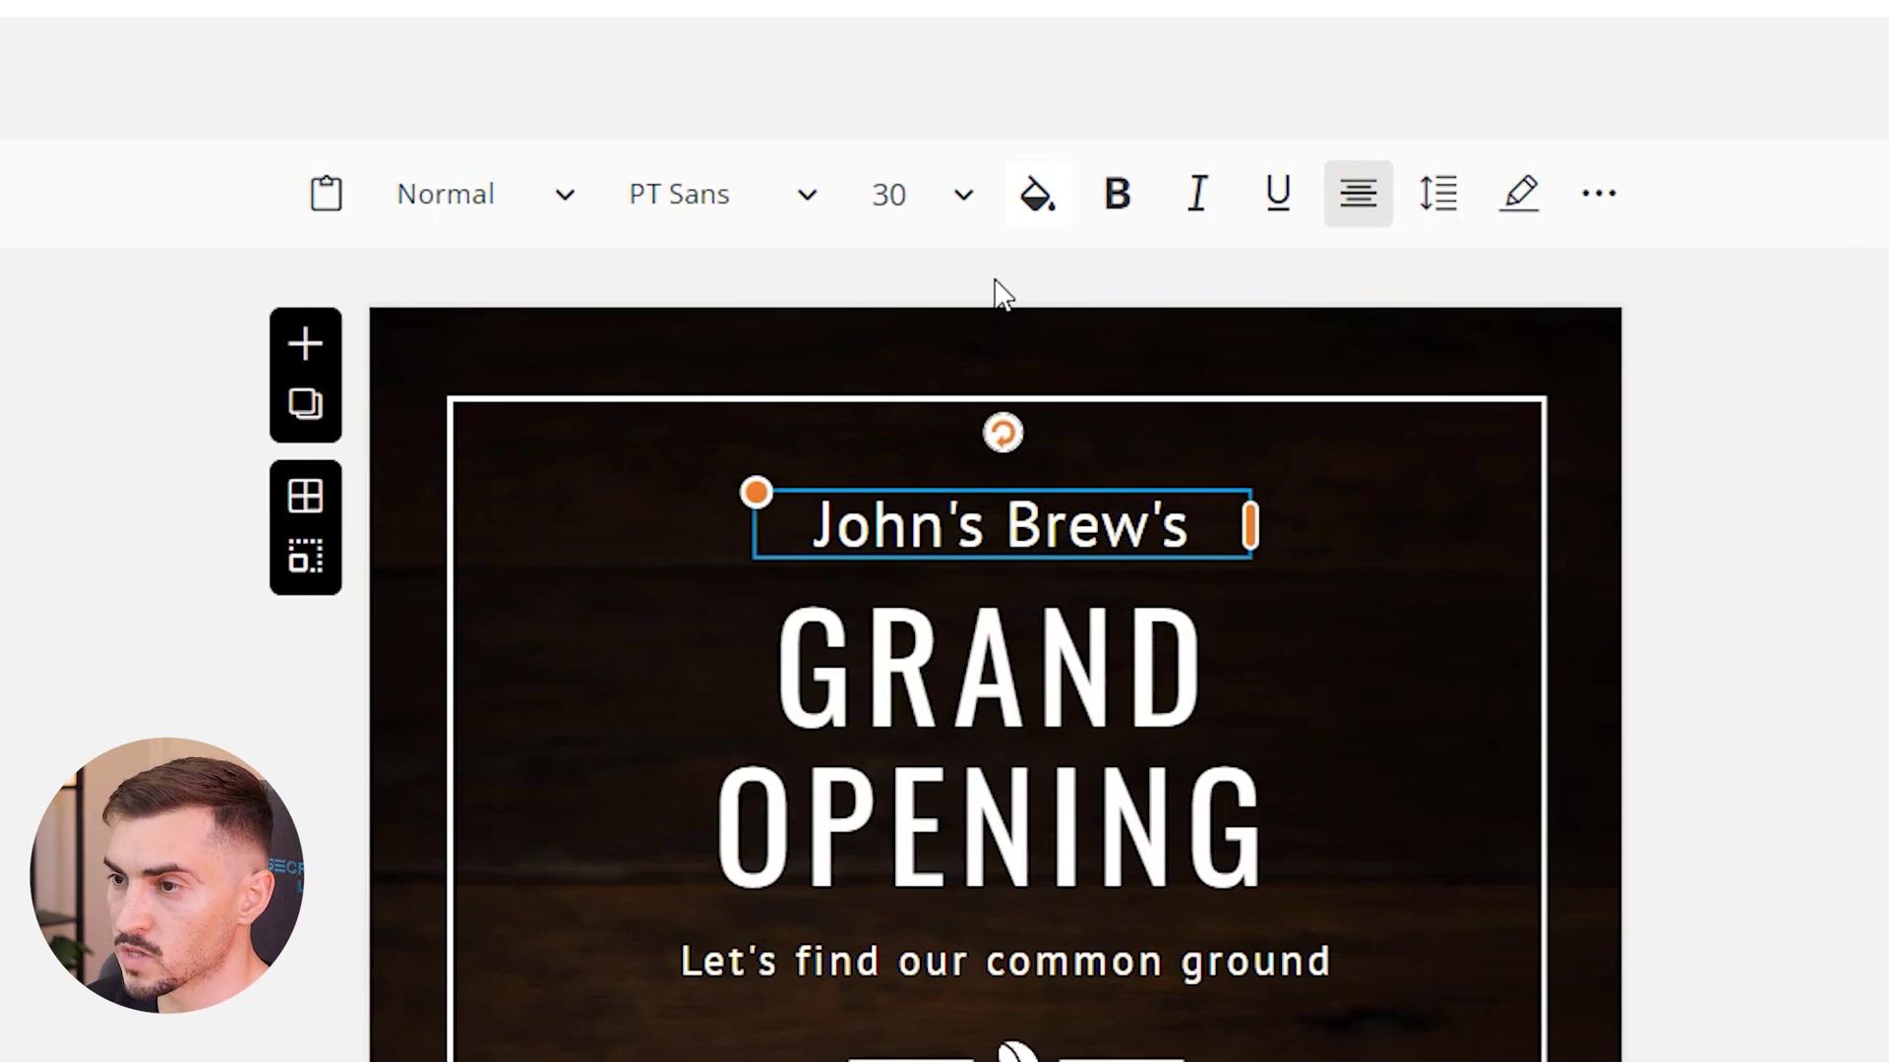
pyautogui.click(528, 191)
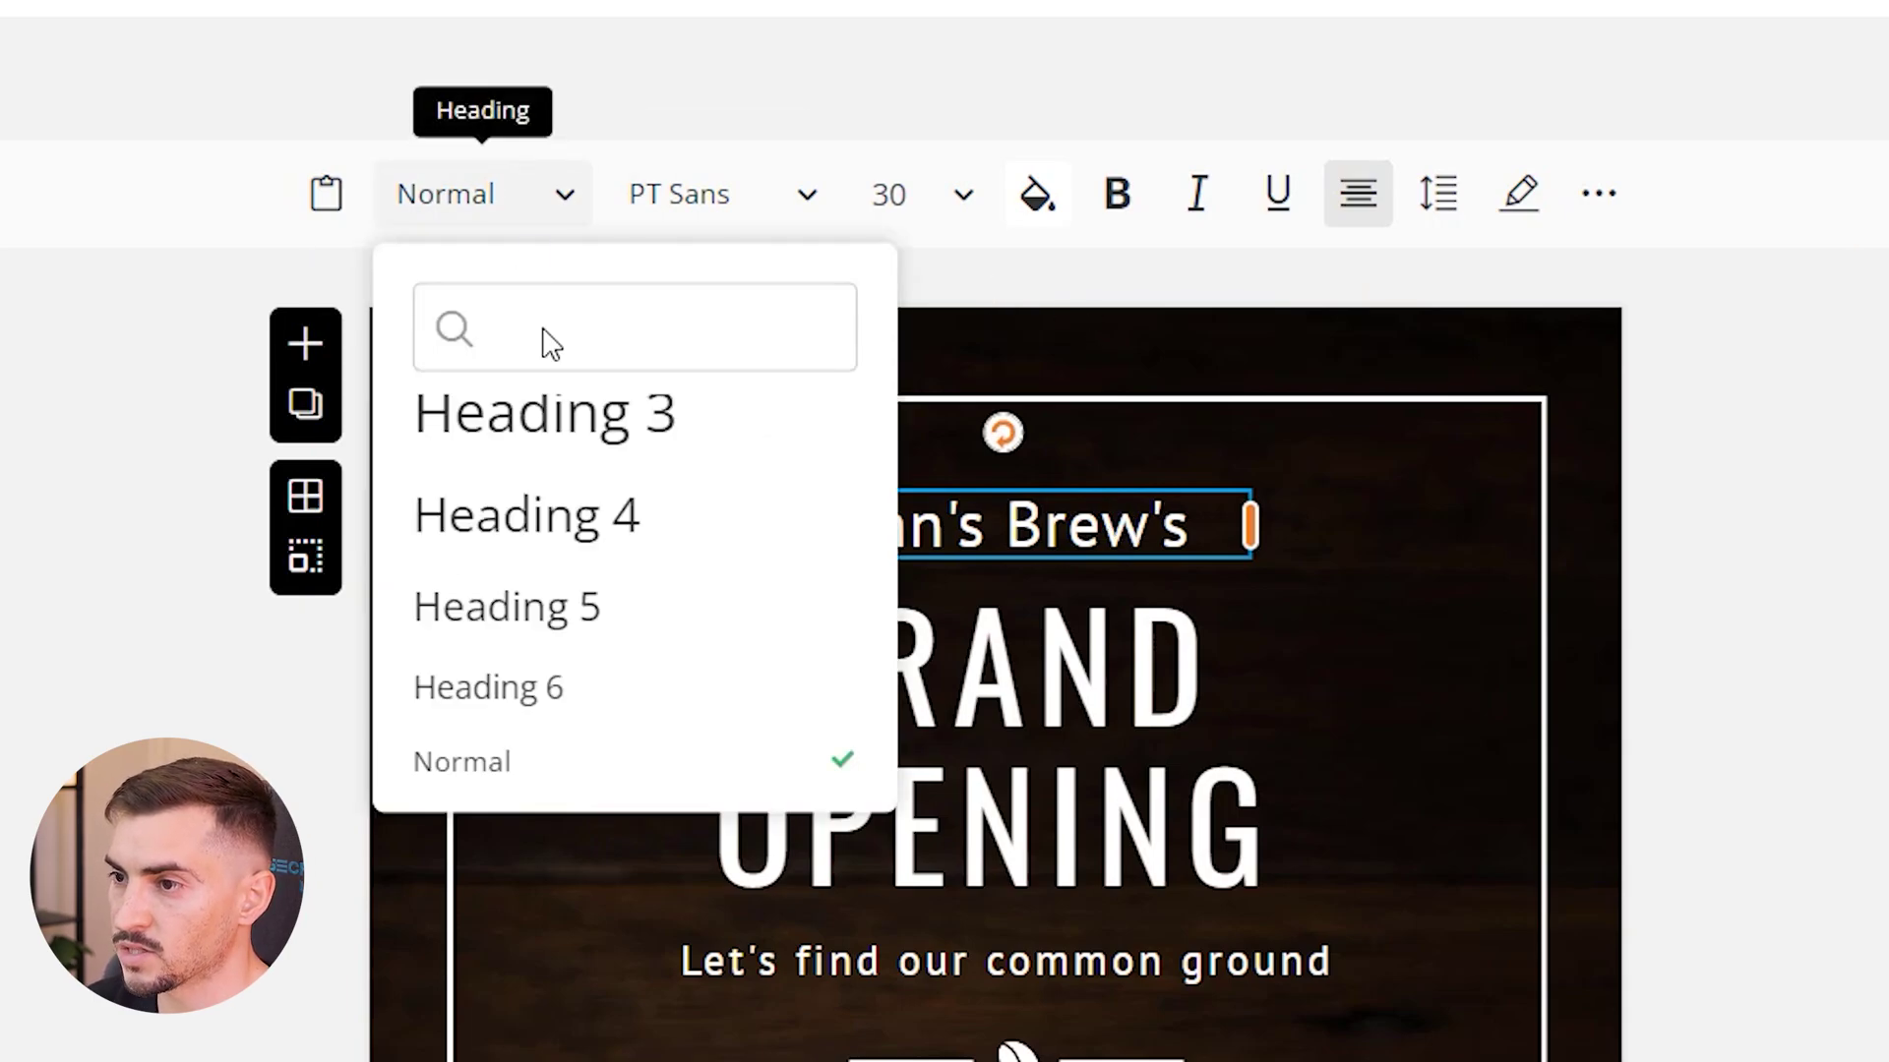
pyautogui.click(570, 426)
pyautogui.click(732, 206)
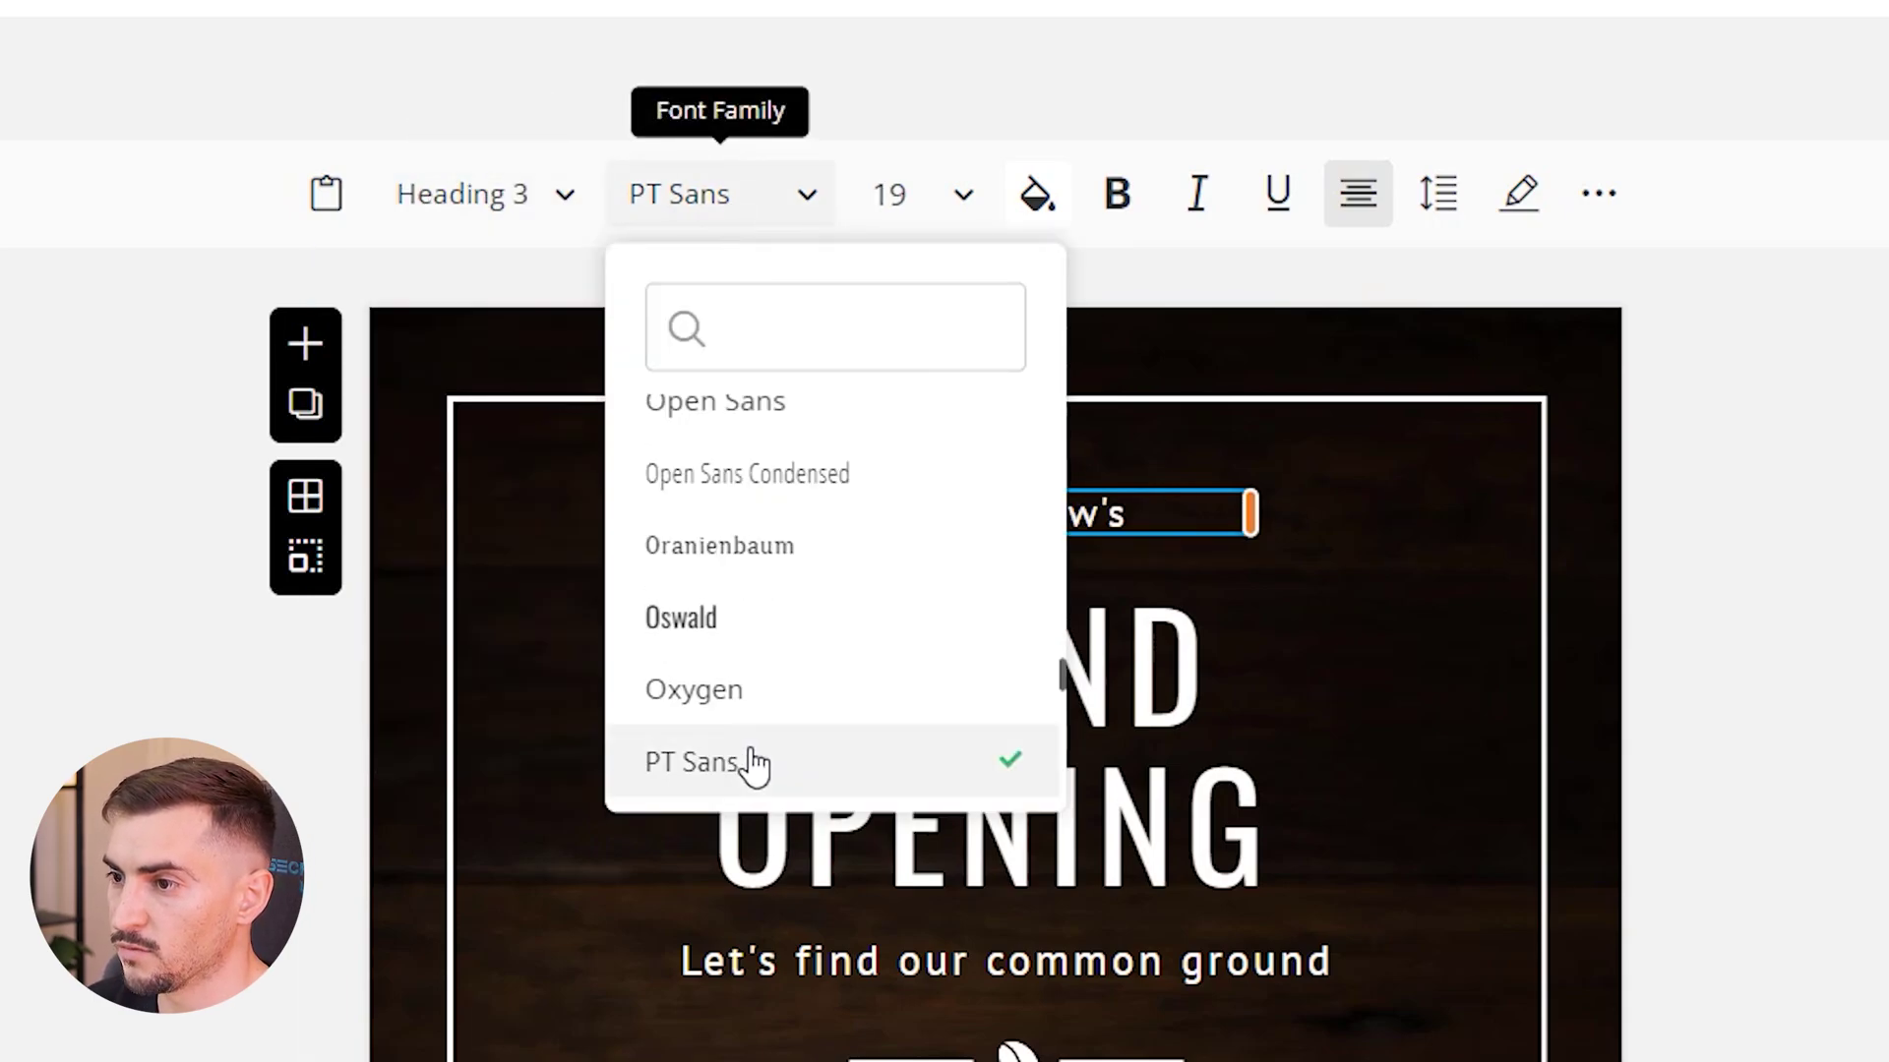
pyautogui.scroll(-7, 755, 763)
pyautogui.click(776, 571)
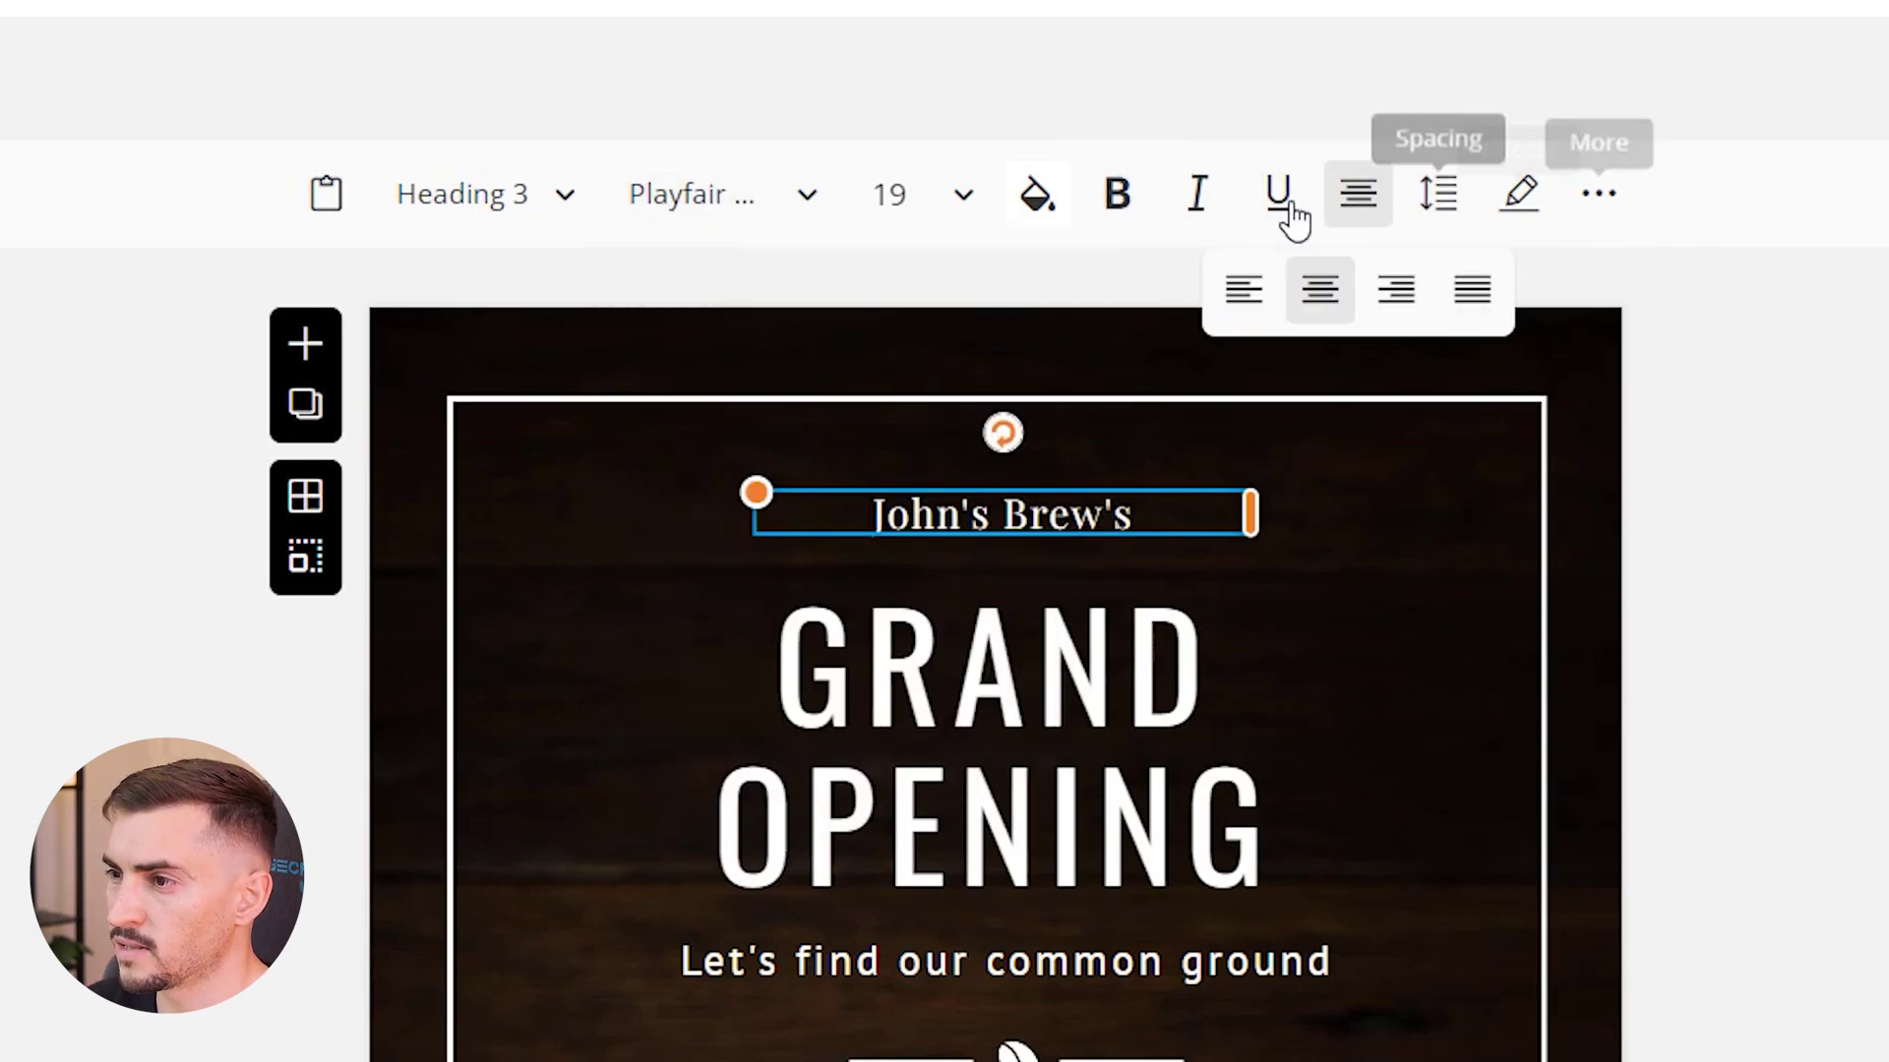
pyautogui.click(1520, 197)
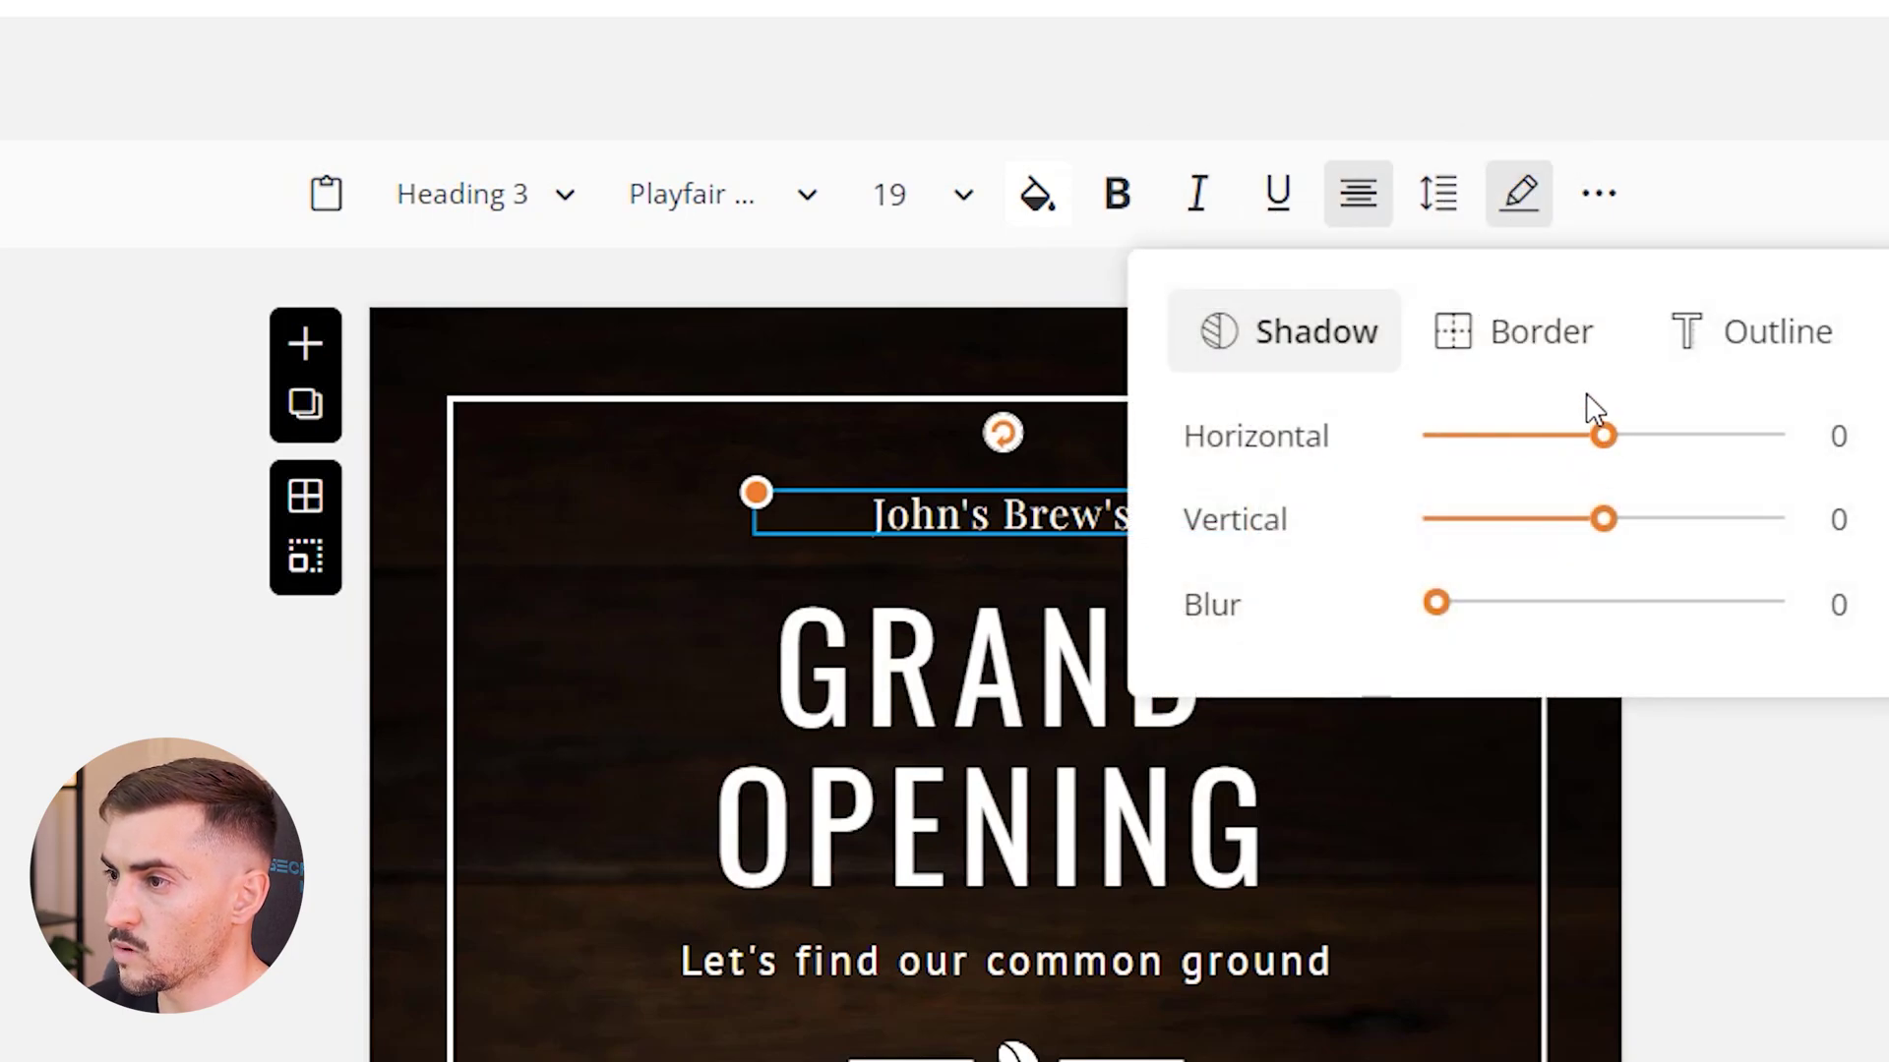
pyautogui.click(1420, 438)
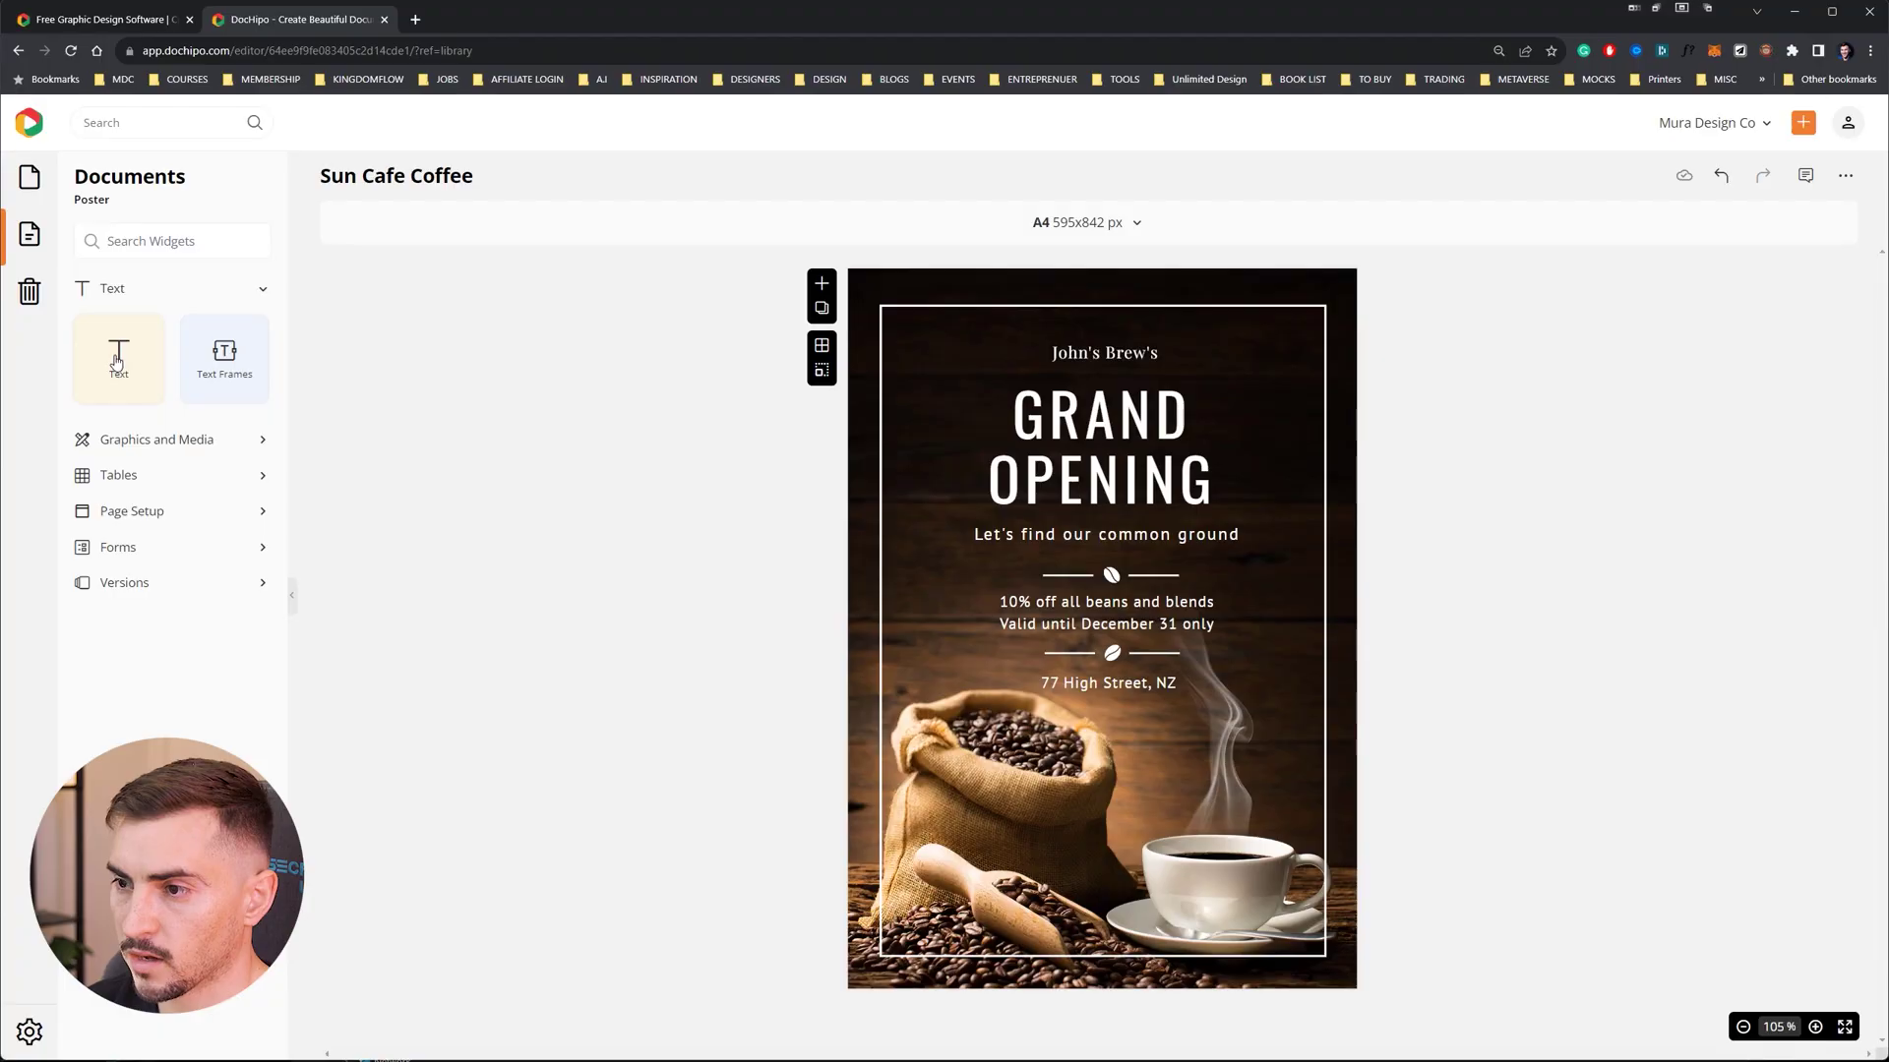
# Add a new heading from the Text widgets below John's Brew's
pyautogui.click(989, 419)
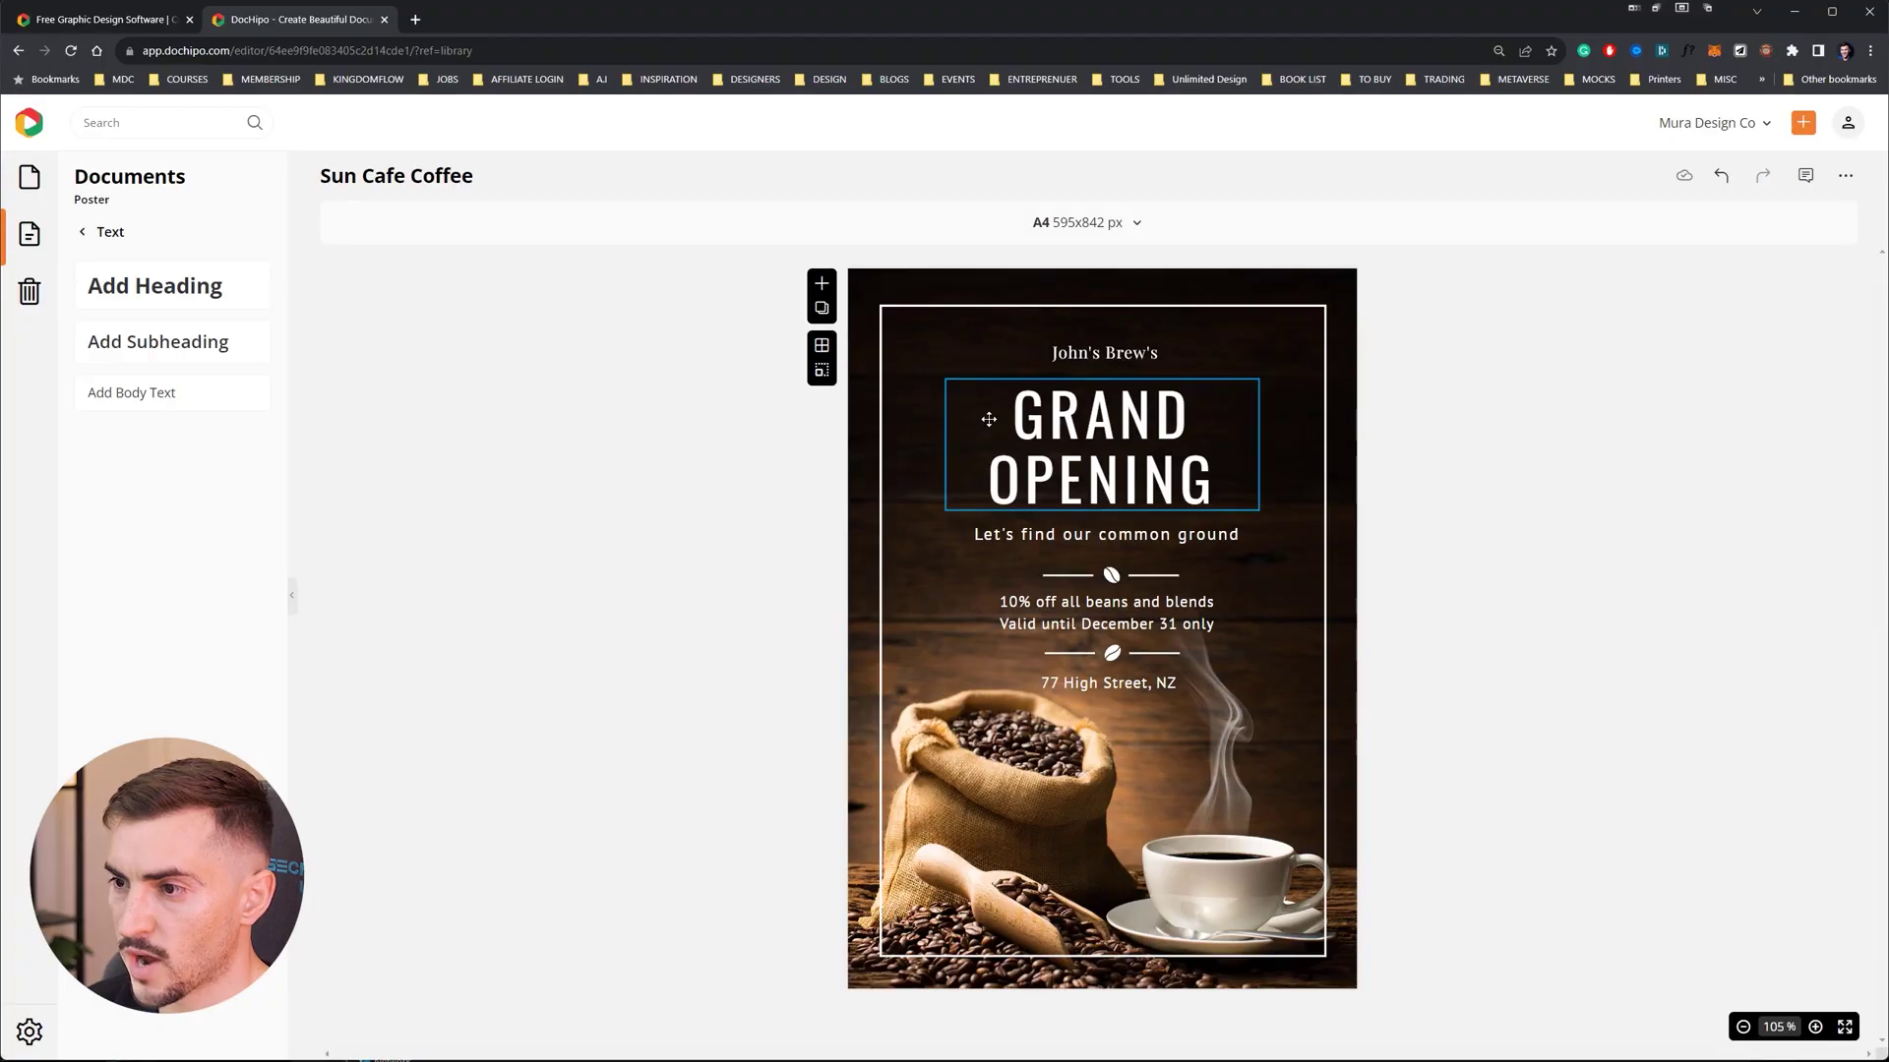
pyautogui.moveTo(116, 288); pyautogui.dragTo(520, 346)
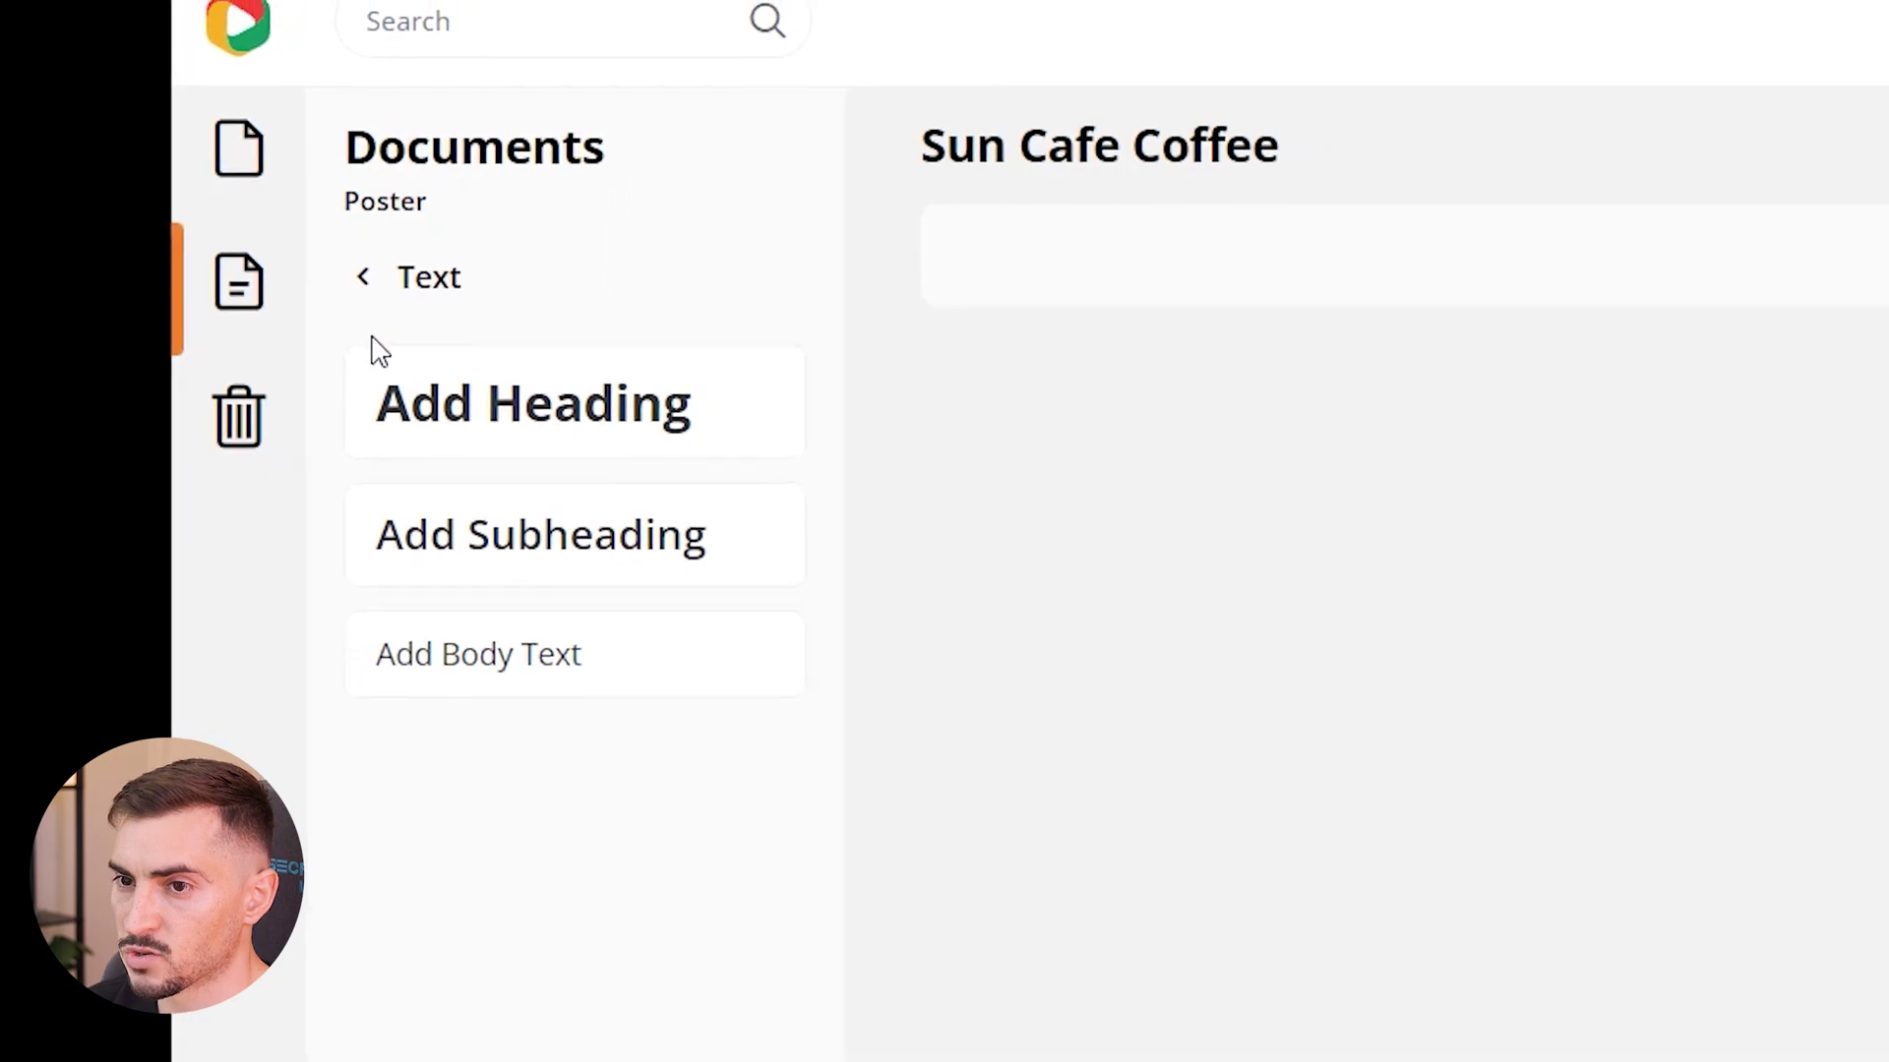
pyautogui.click(393, 287)
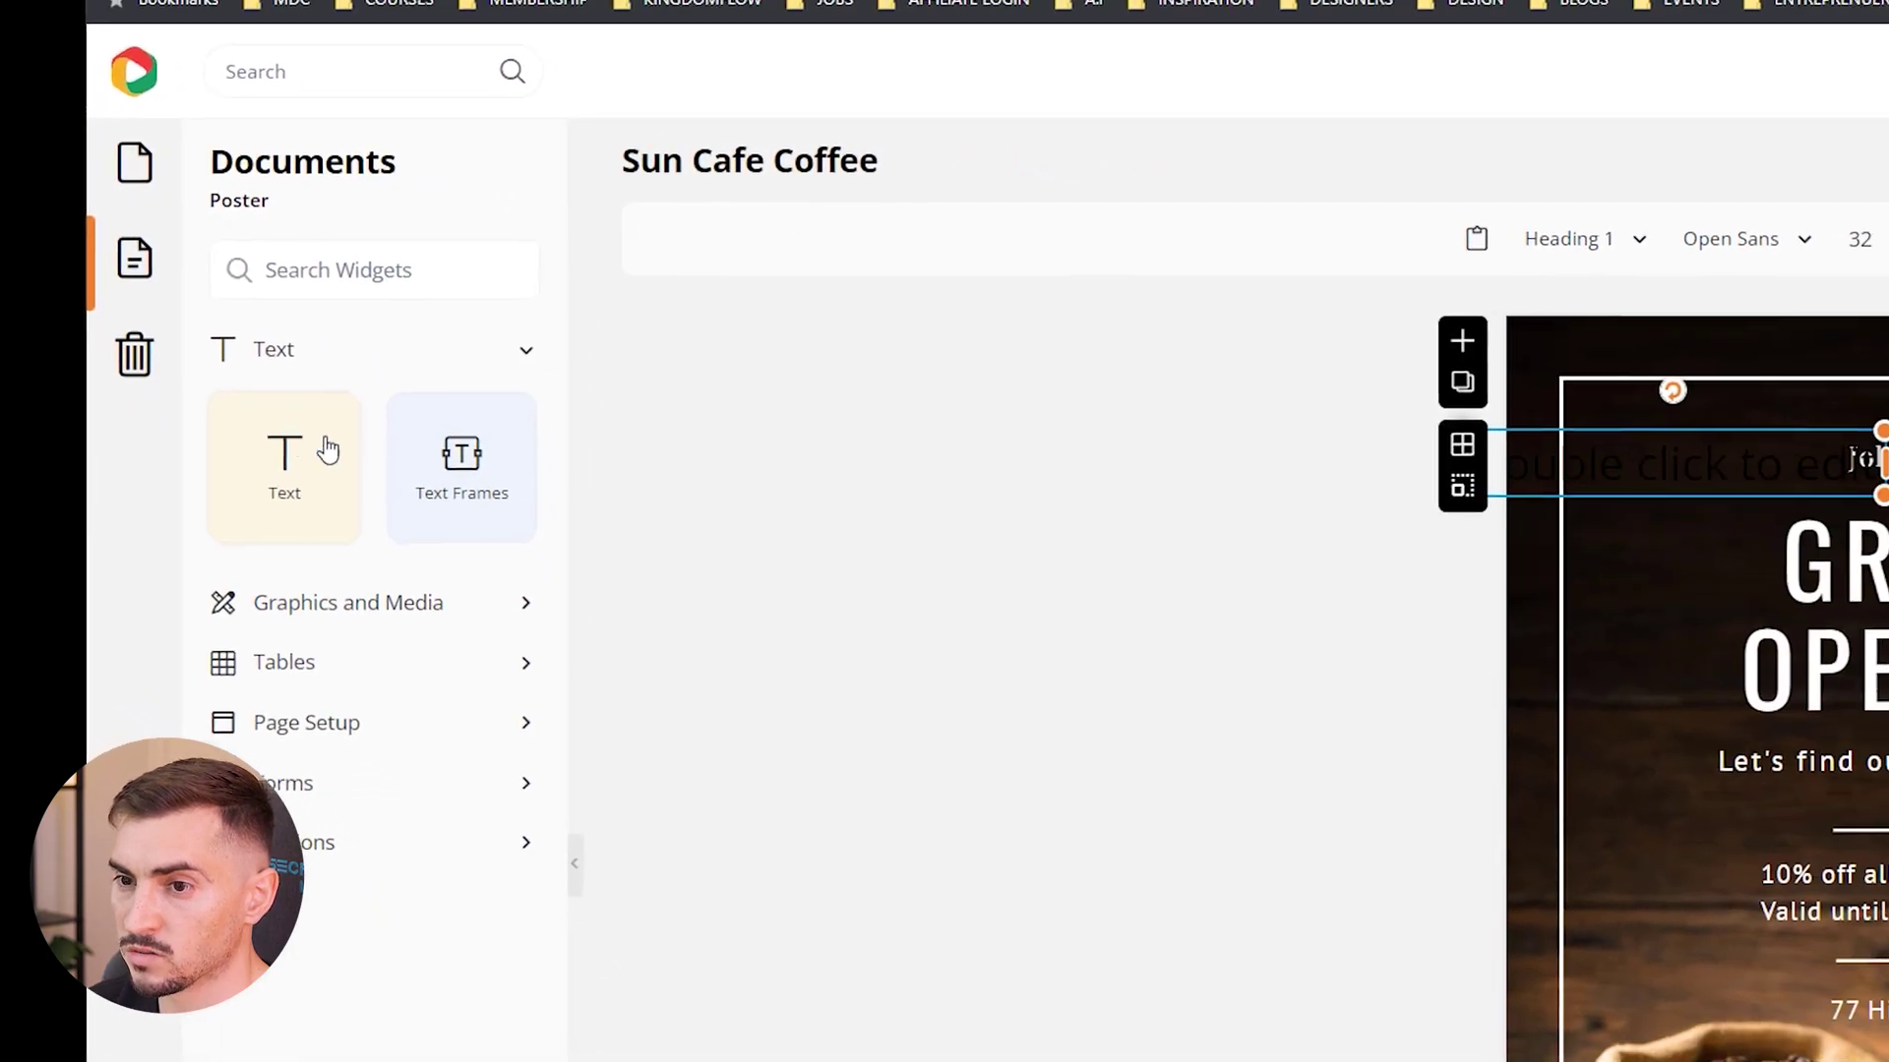
pyautogui.click(347, 487)
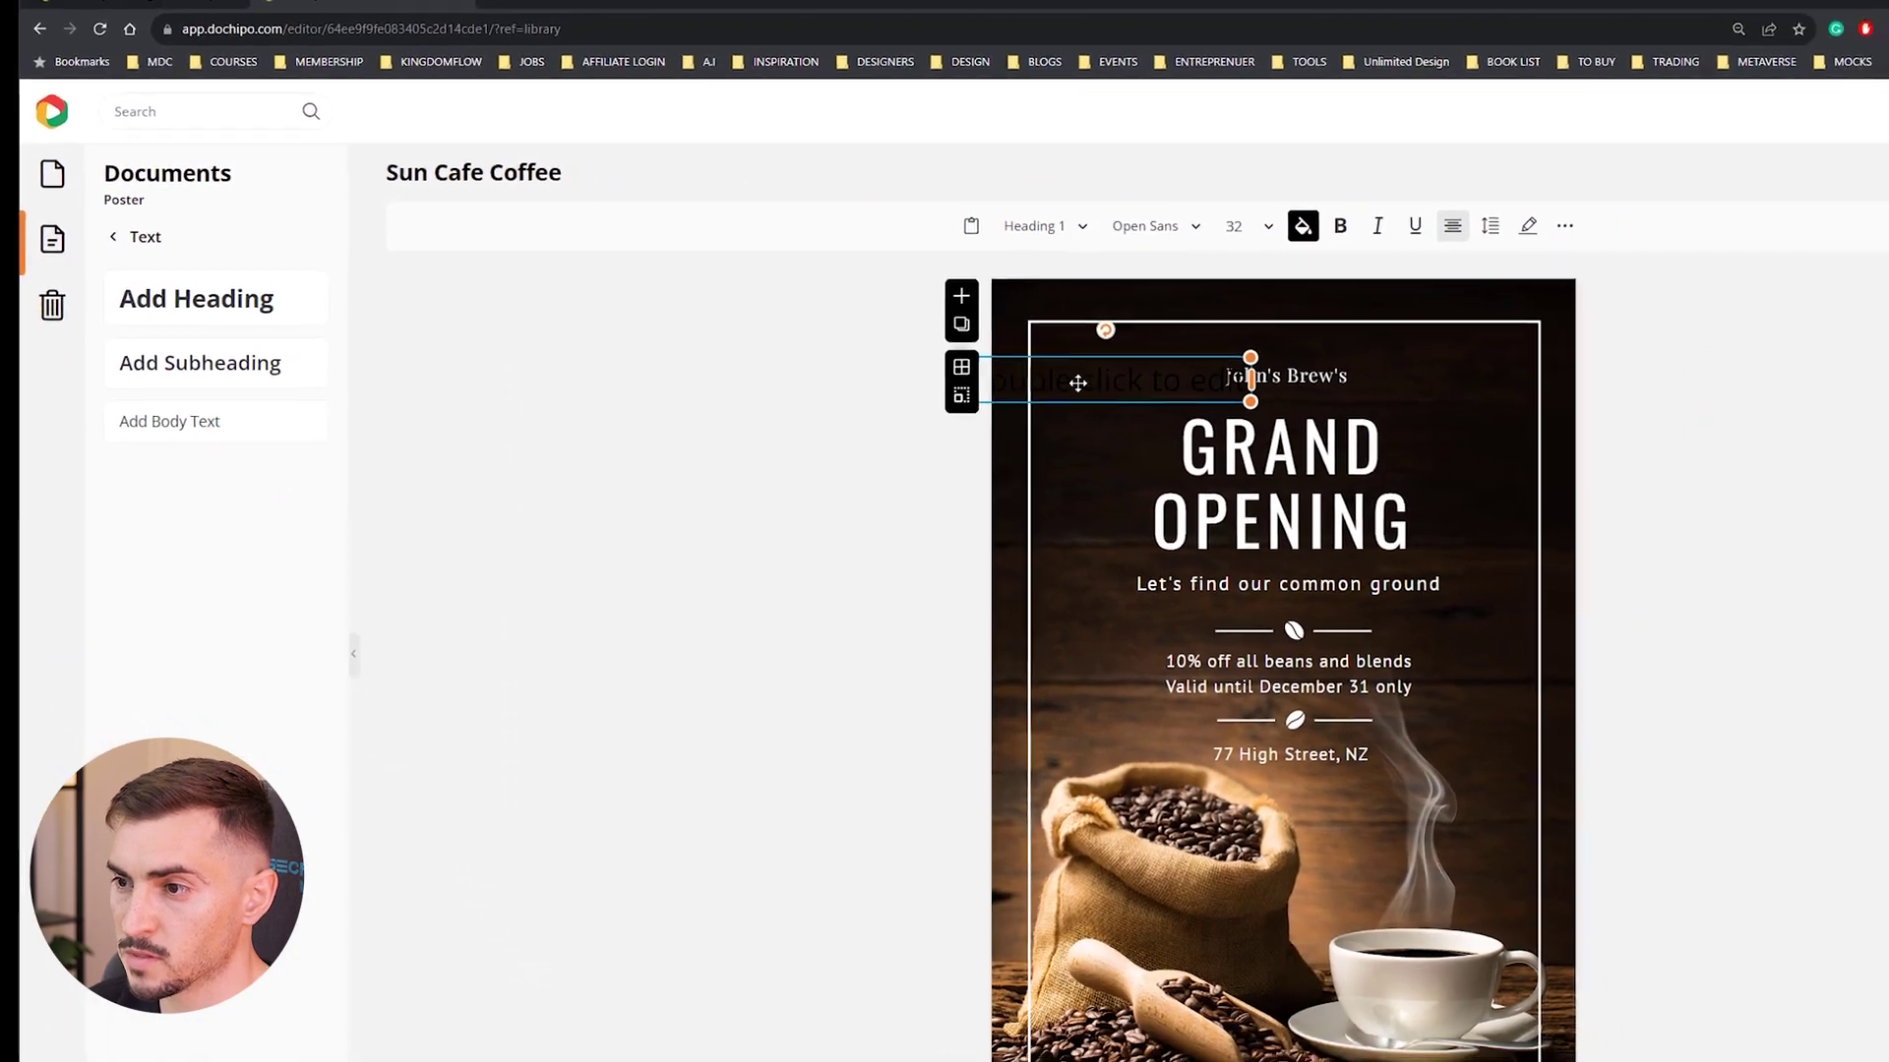
pyautogui.moveTo(1078, 382); pyautogui.dragTo(1235, 407)
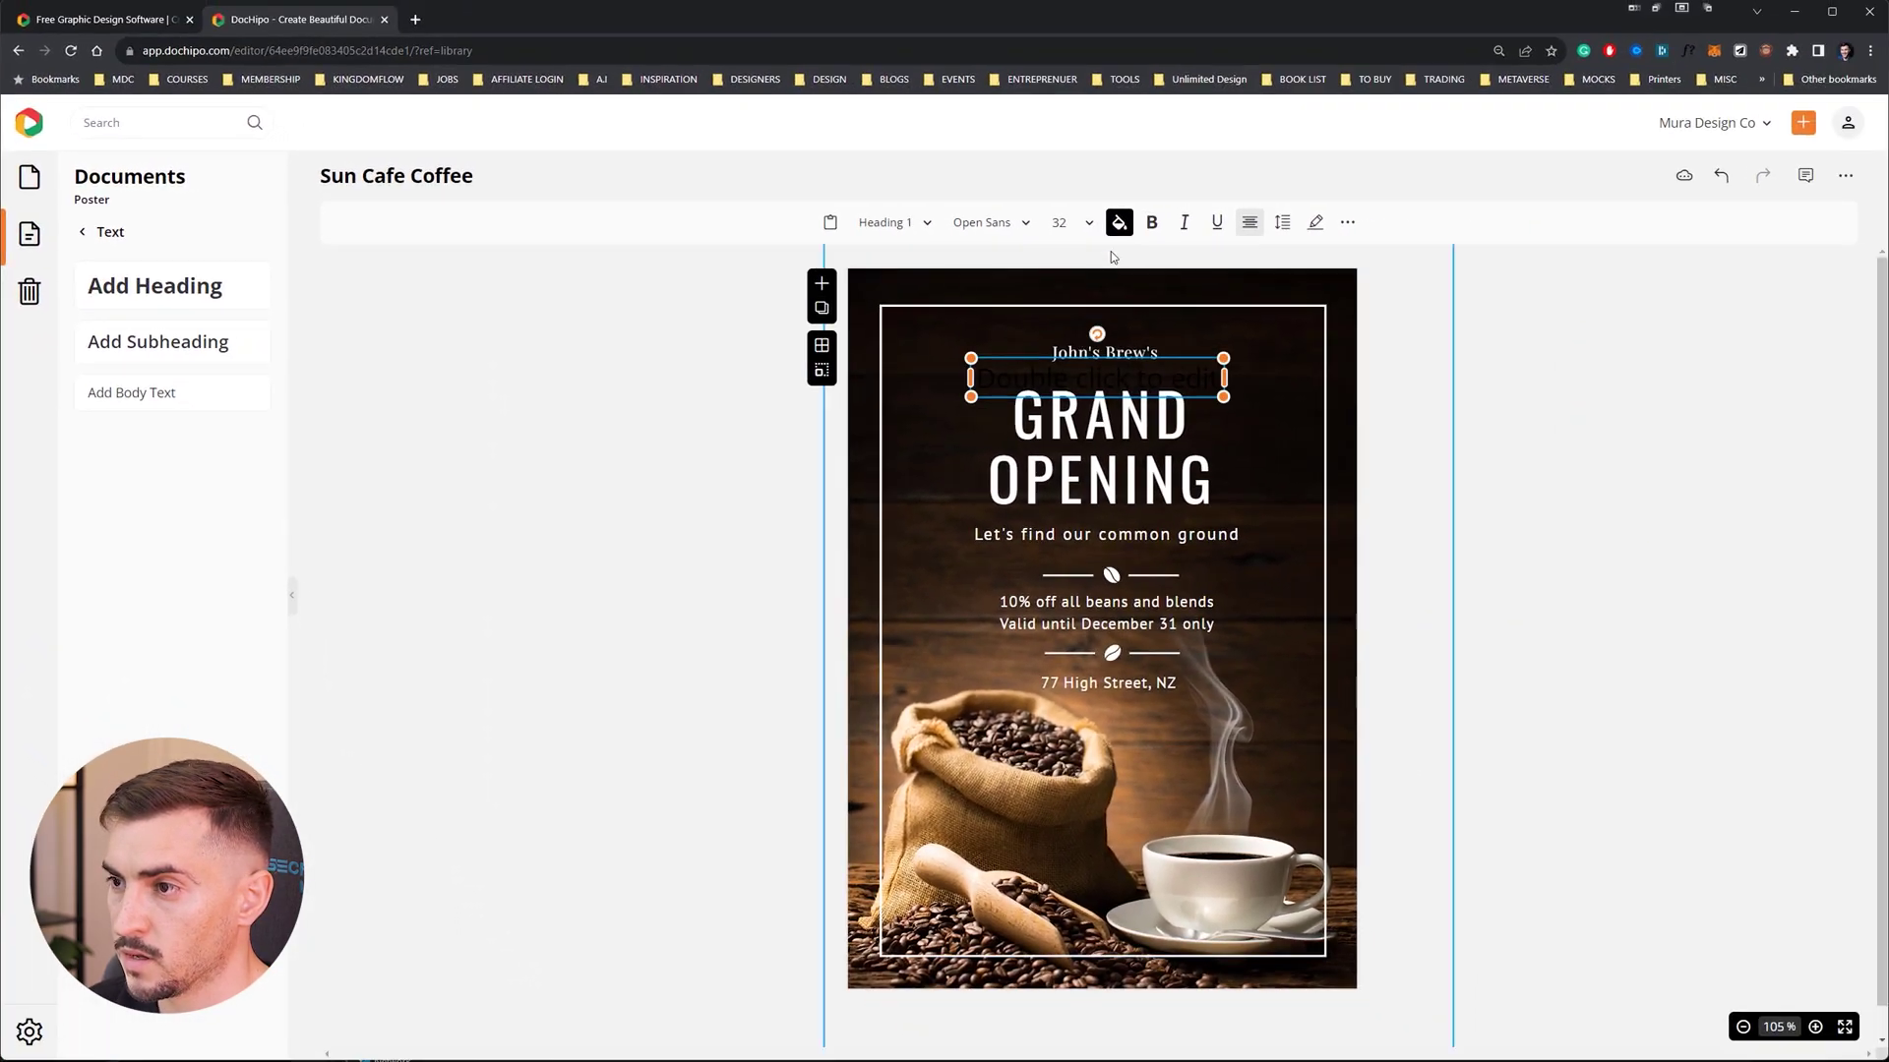
# Colour the new heading green, move it above John's Brew's, then delete it
pyautogui.click(1302, 225)
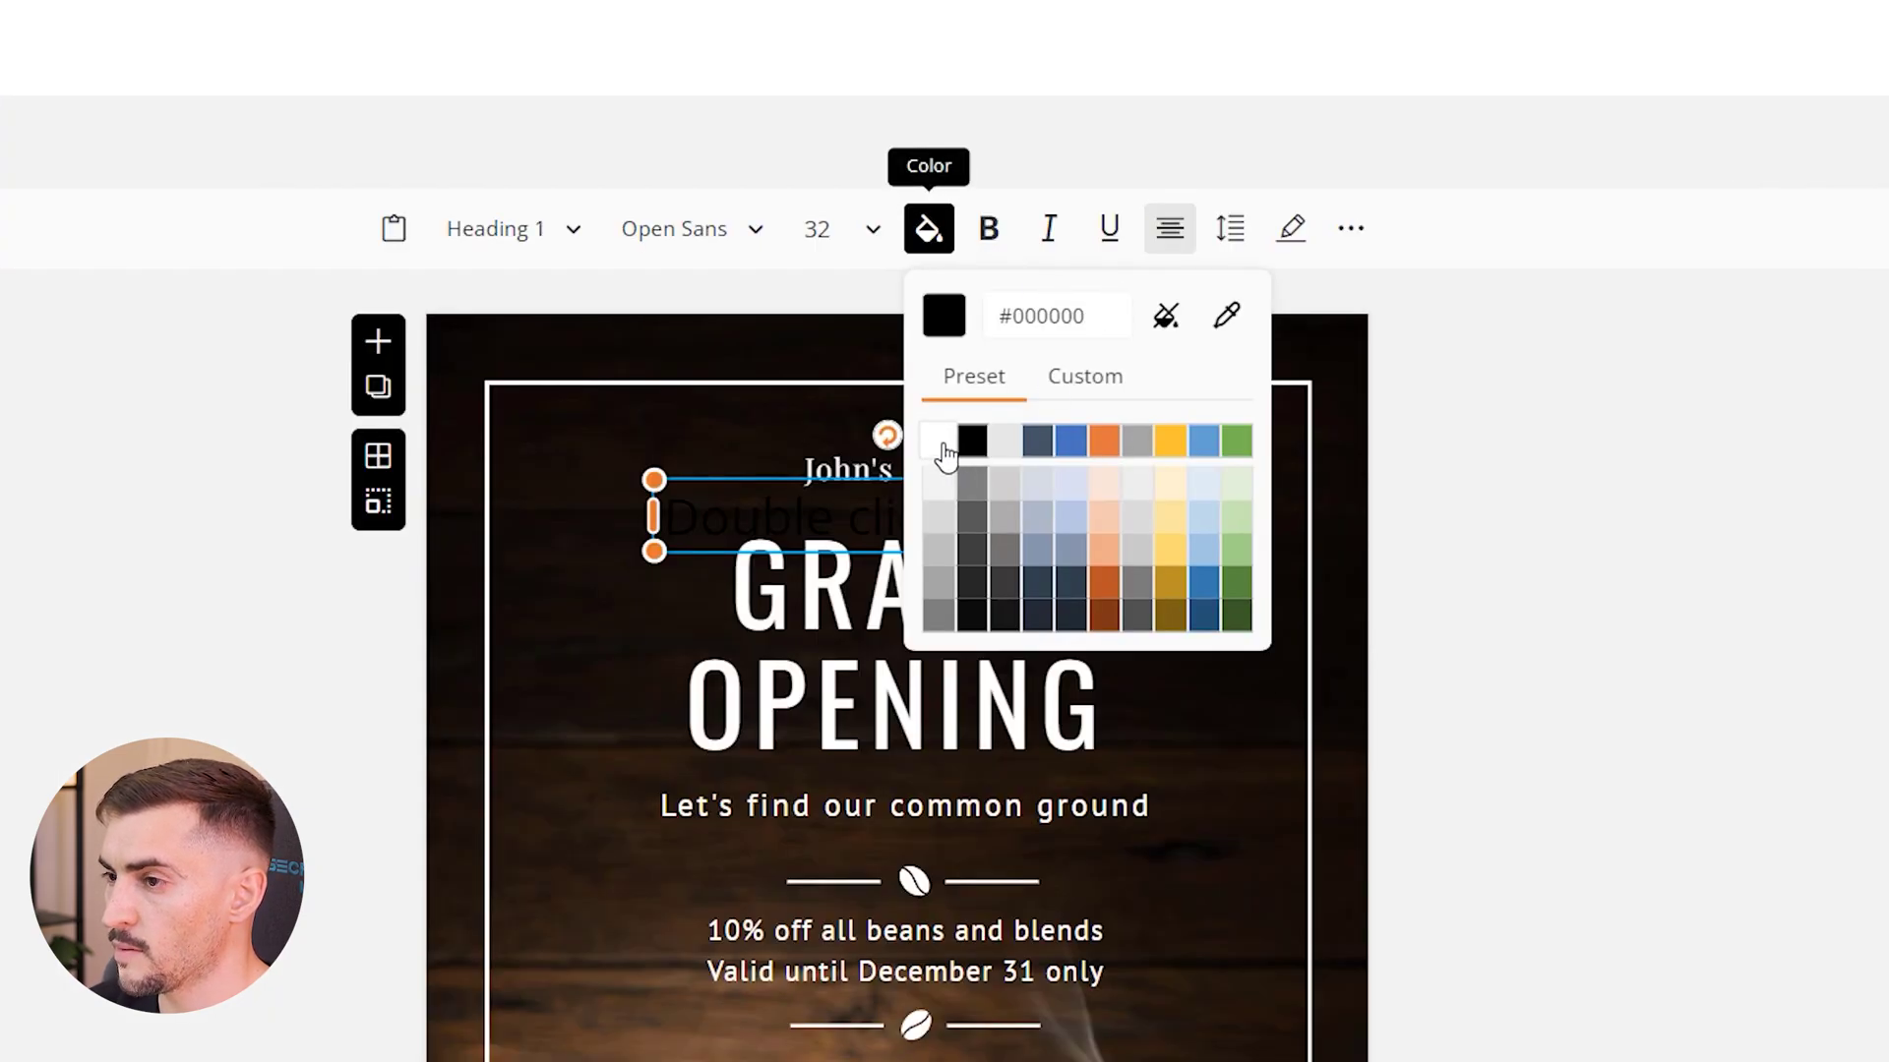
pyautogui.click(947, 454)
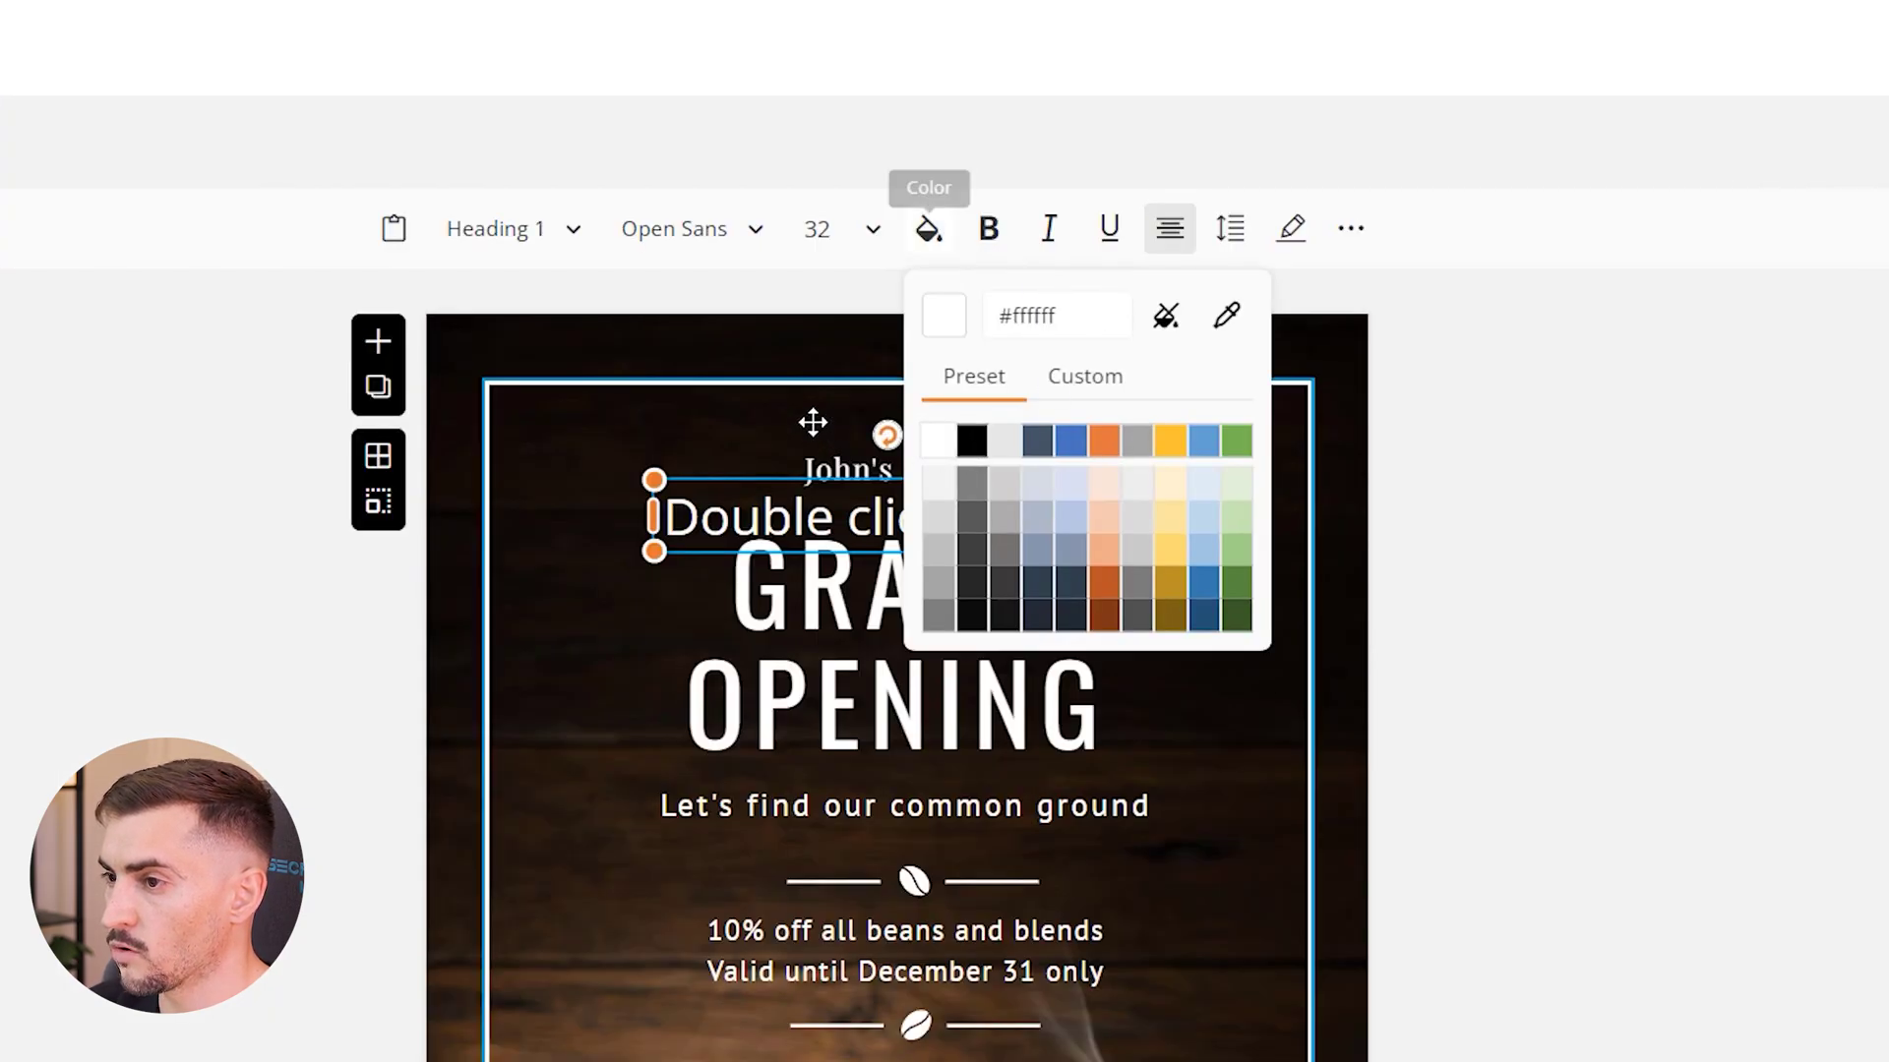
pyautogui.click(1236, 440)
pyautogui.moveTo(787, 526); pyautogui.dragTo(787, 428)
pyautogui.click(1013, 470)
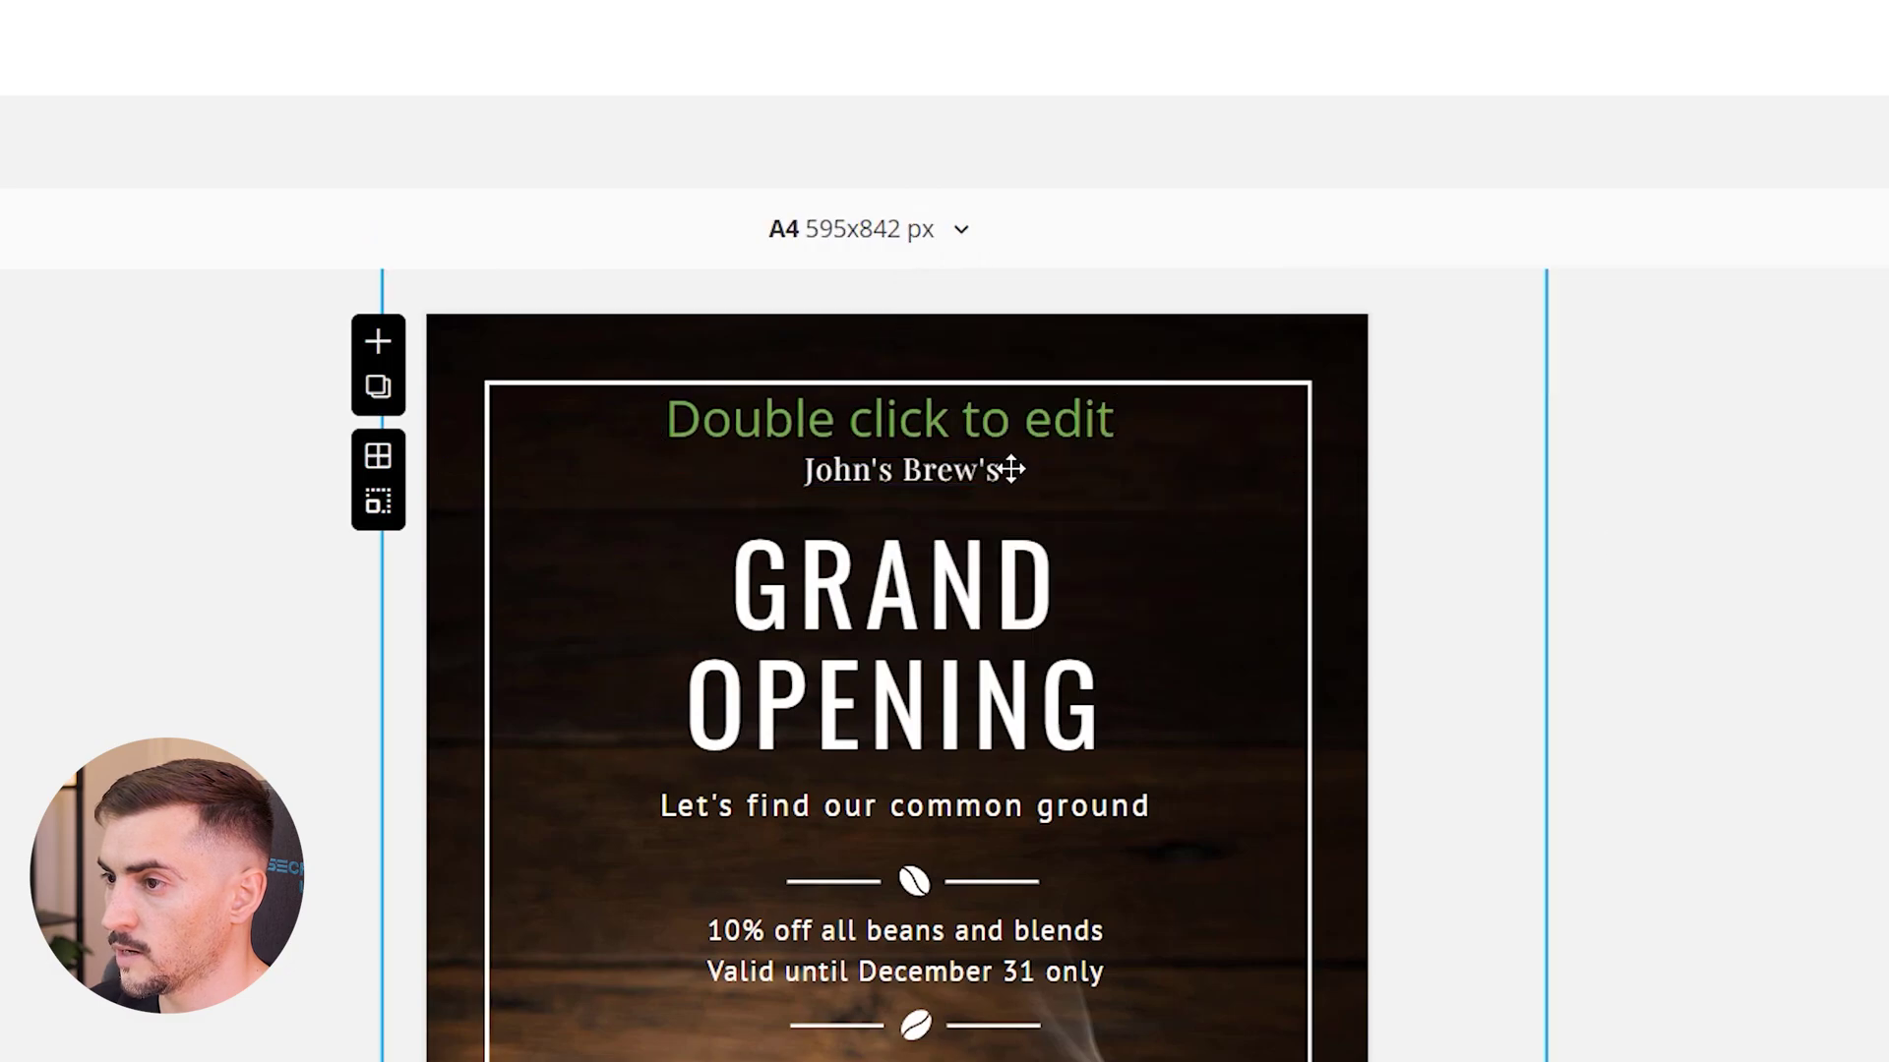
pyautogui.moveTo(997, 420); pyautogui.dragTo(1069, 413)
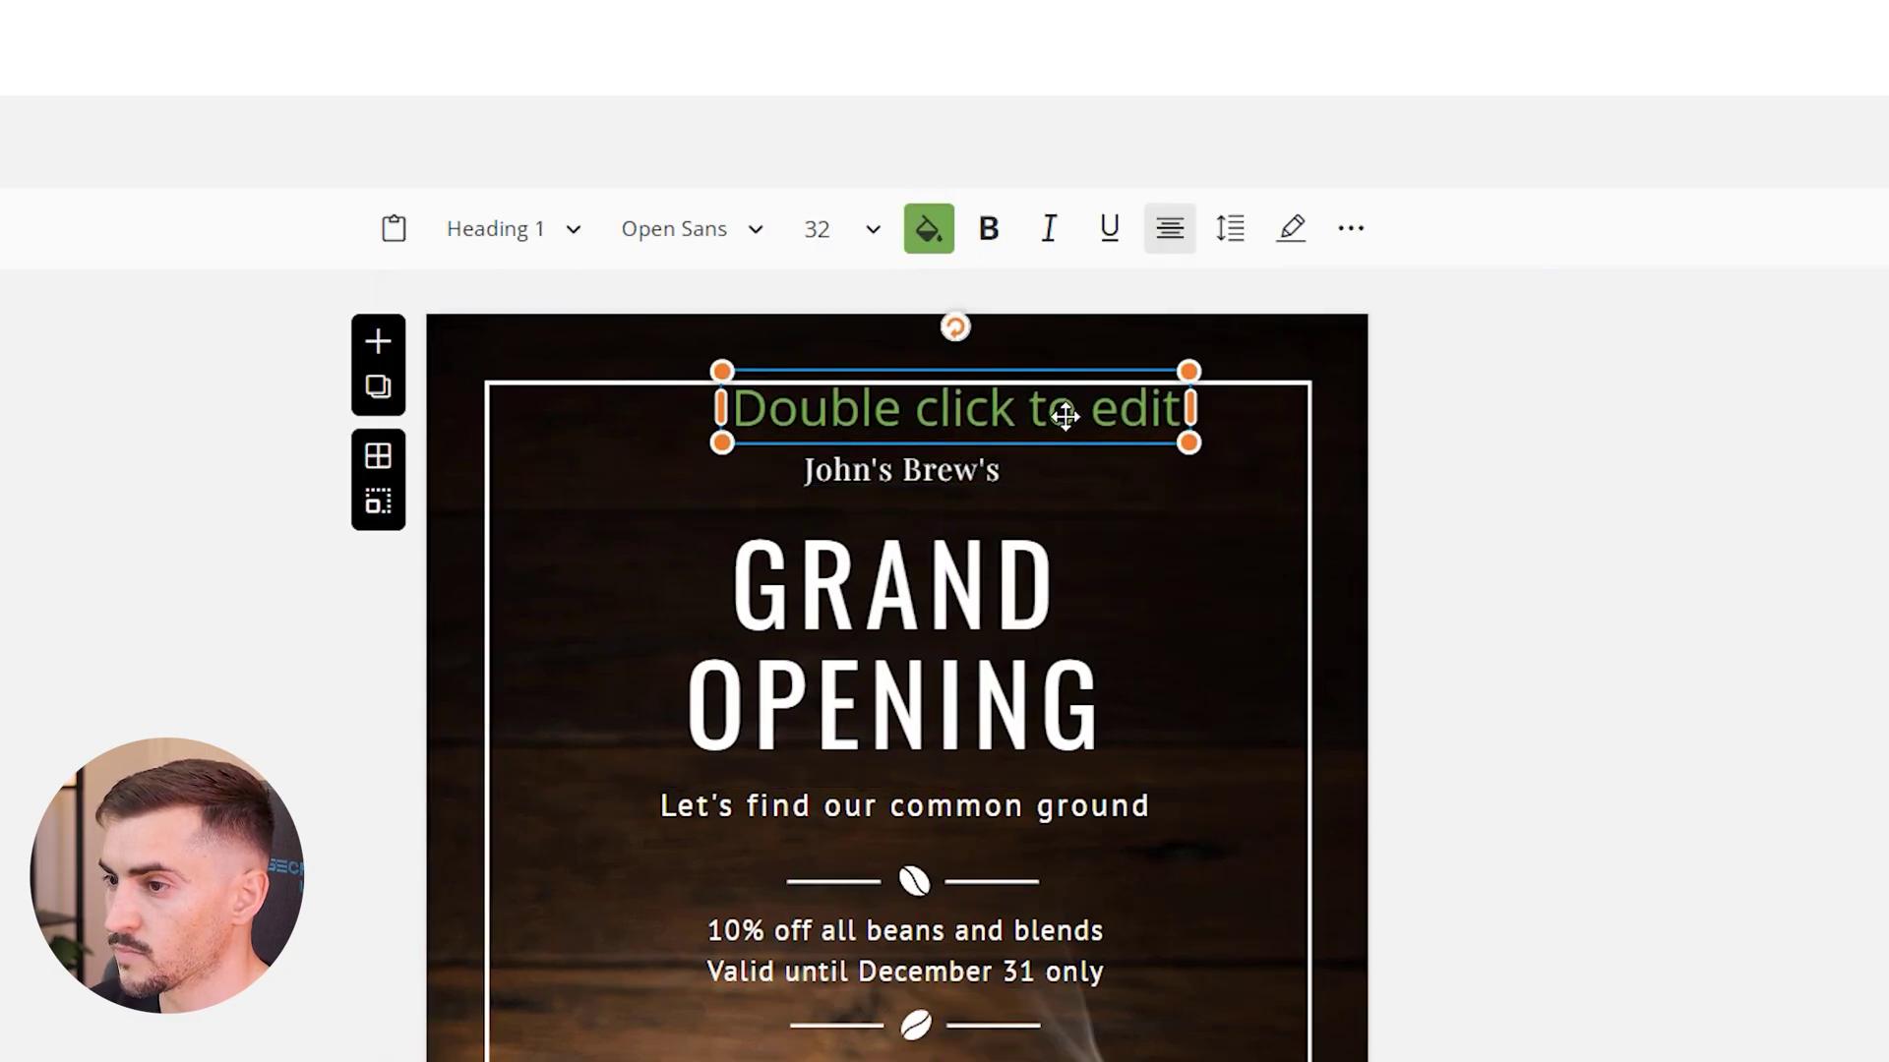
pyautogui.press('Delete')
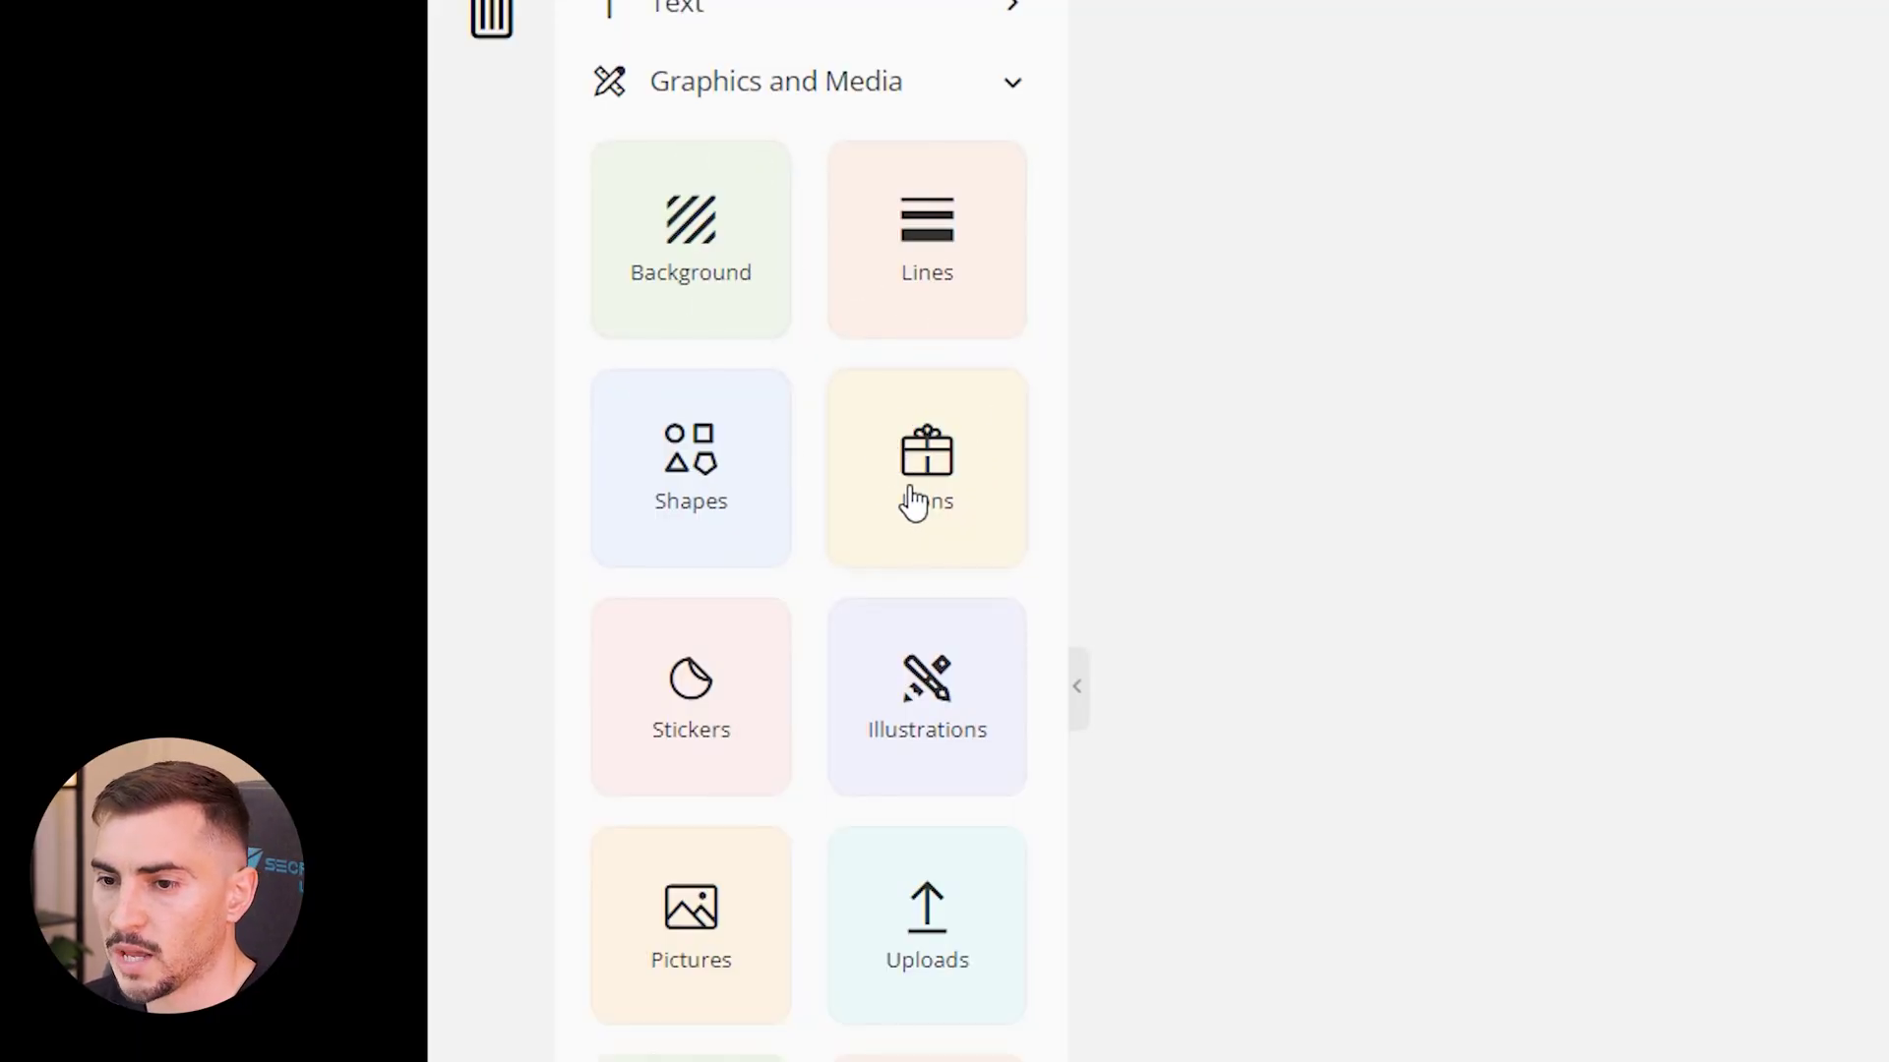
# Browse the Icons library, Page Setup options and Text widget sections
pyautogui.click(943, 505)
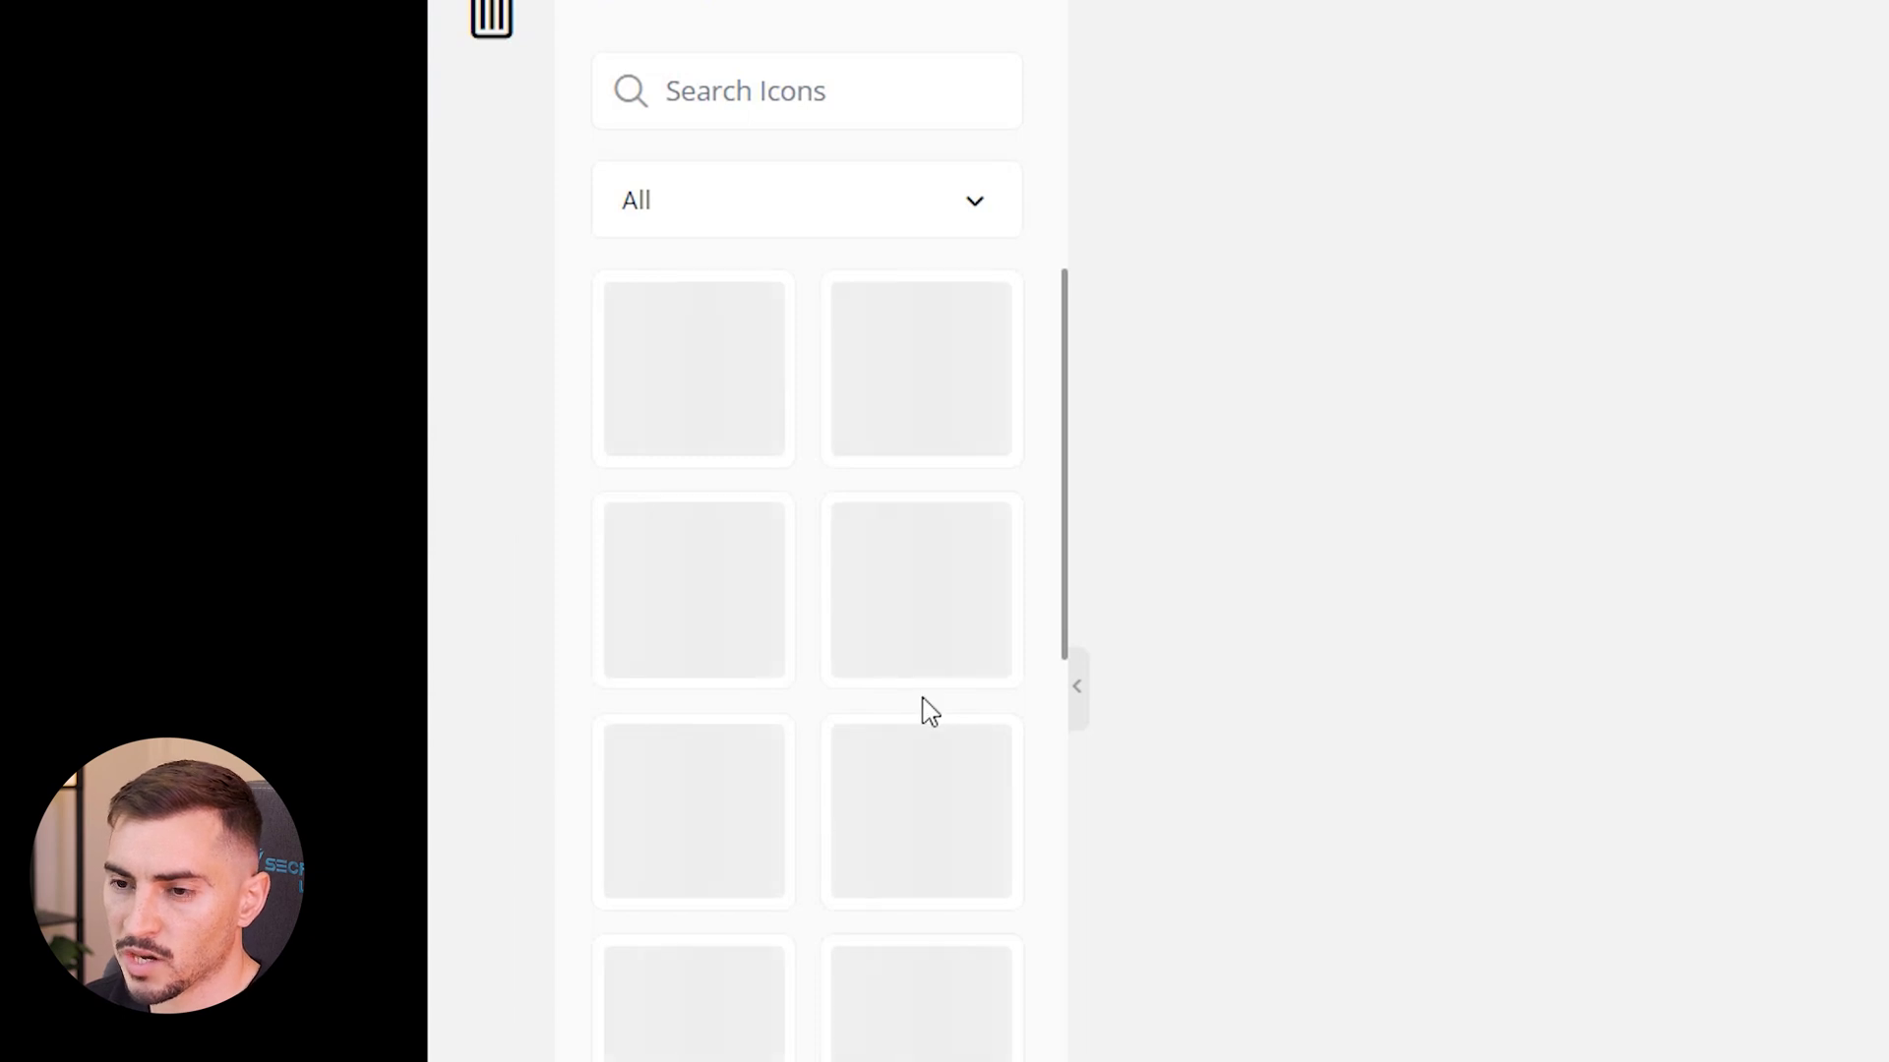
pyautogui.scroll(-5, 923, 716)
pyautogui.scroll(-5, 939, 729)
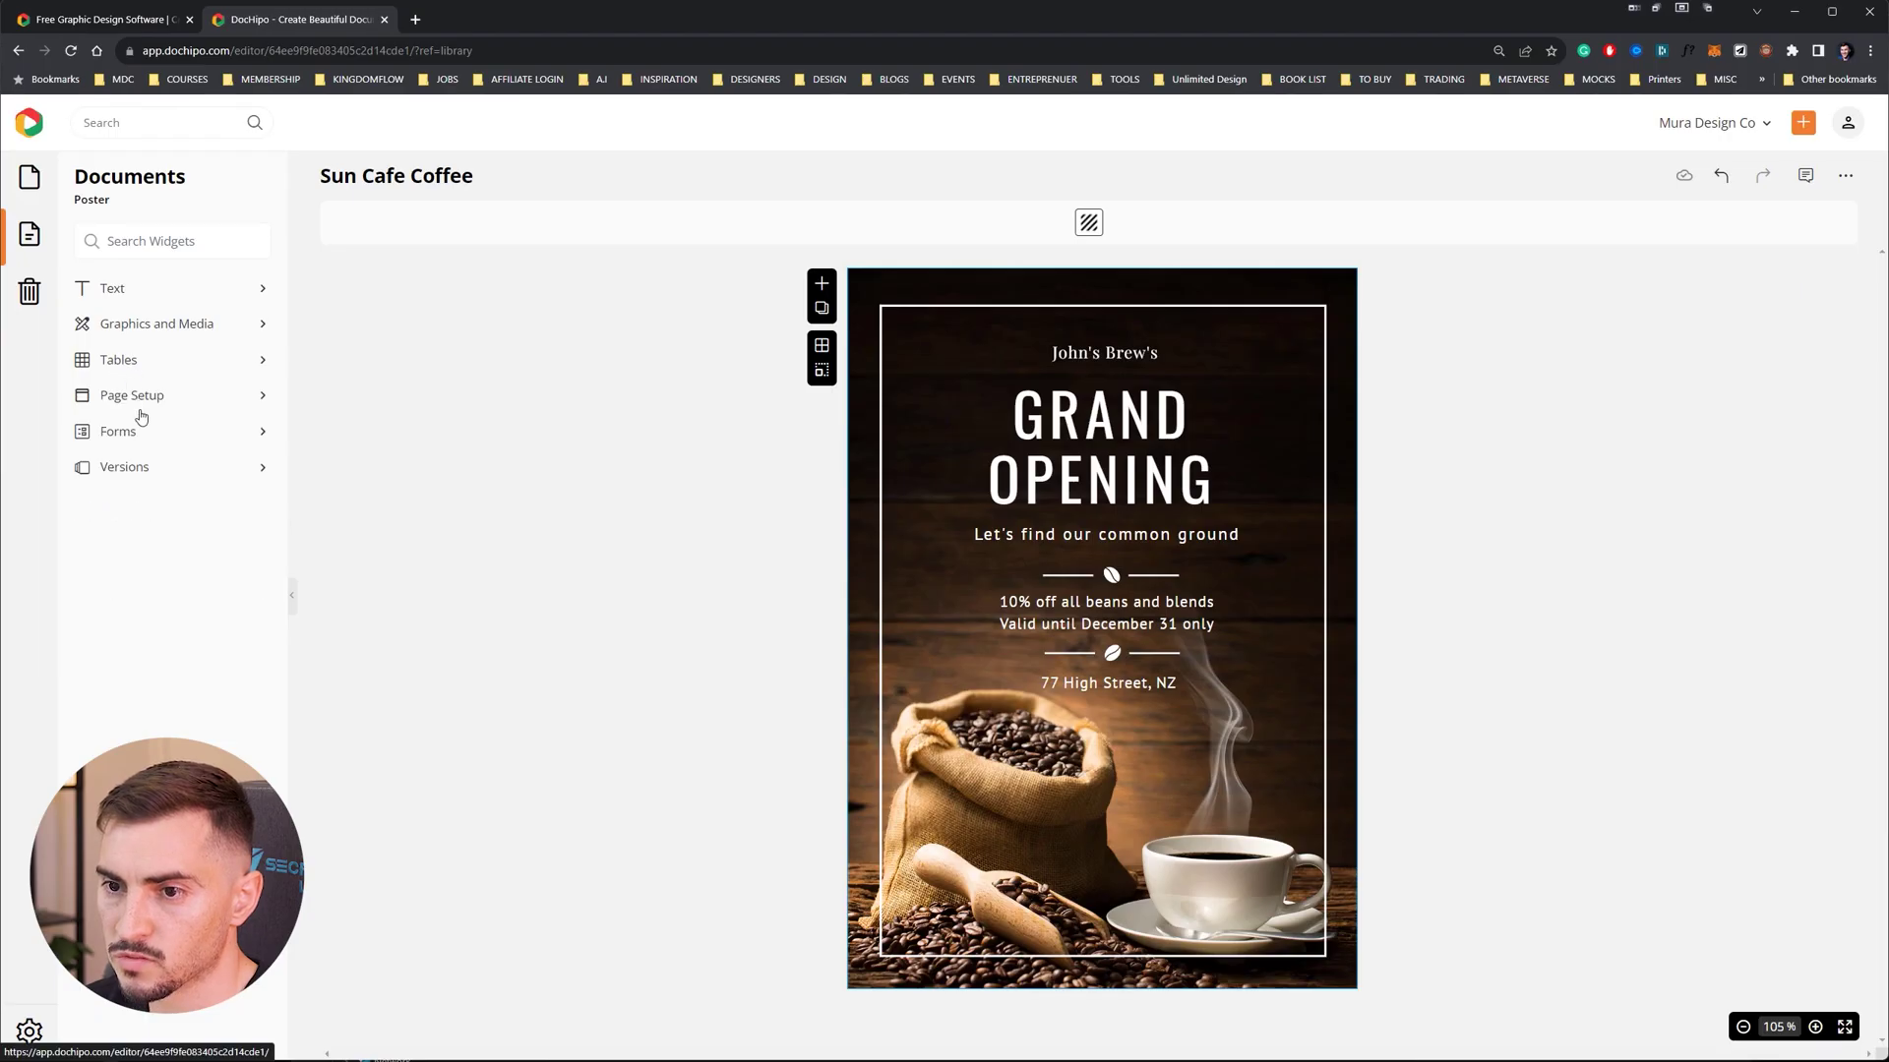
pyautogui.click(156, 399)
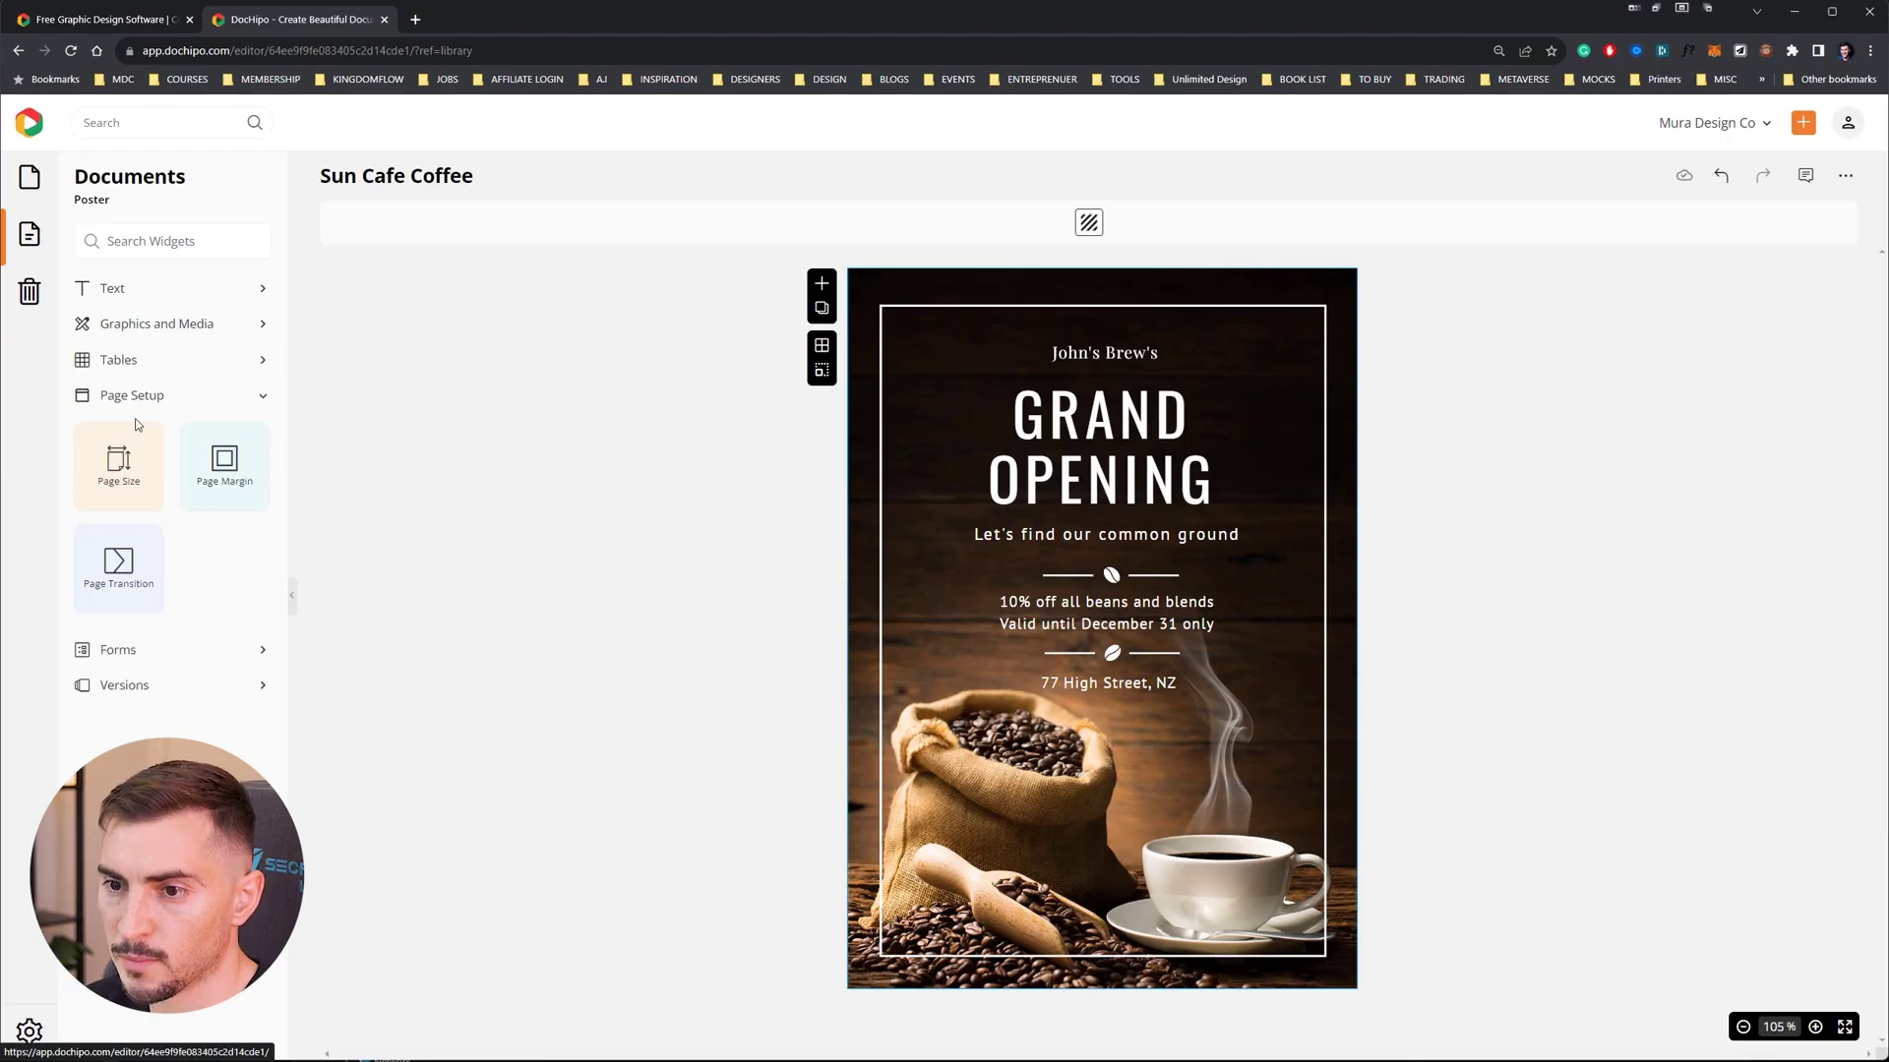
pyautogui.click(145, 398)
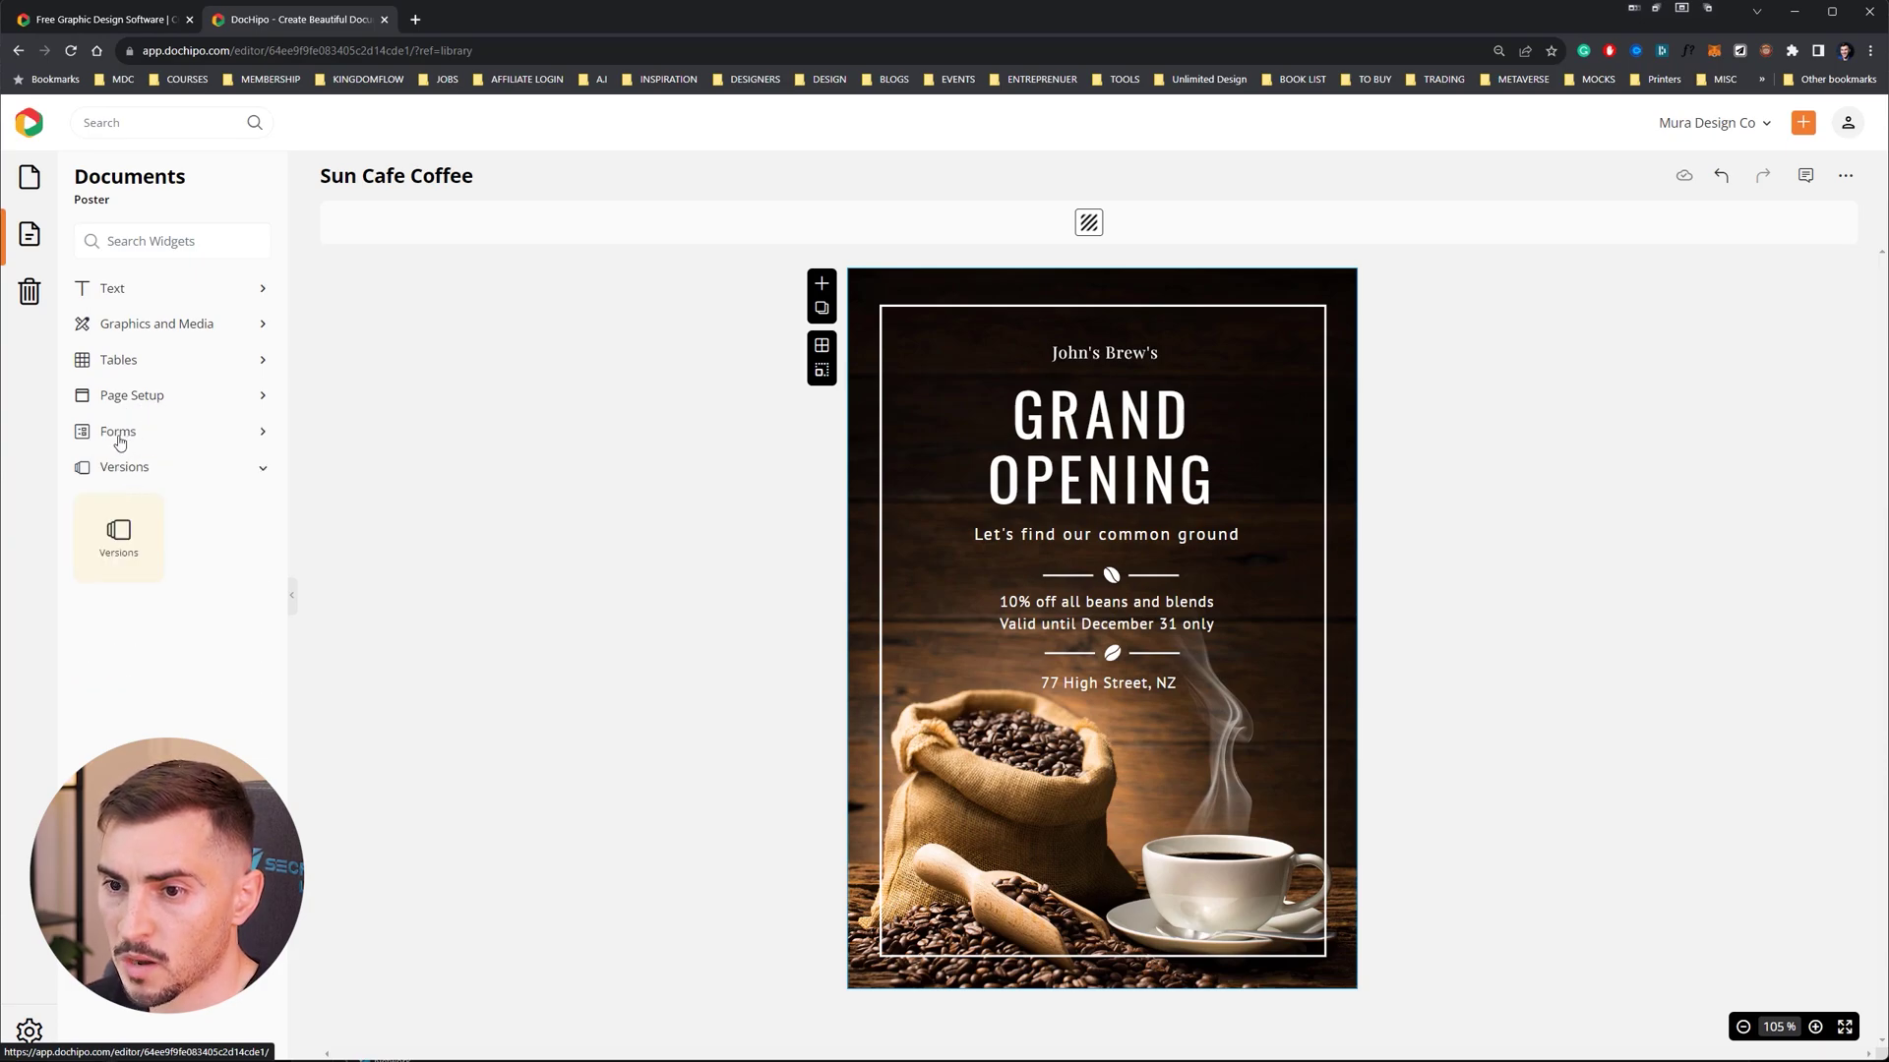
pyautogui.click(137, 291)
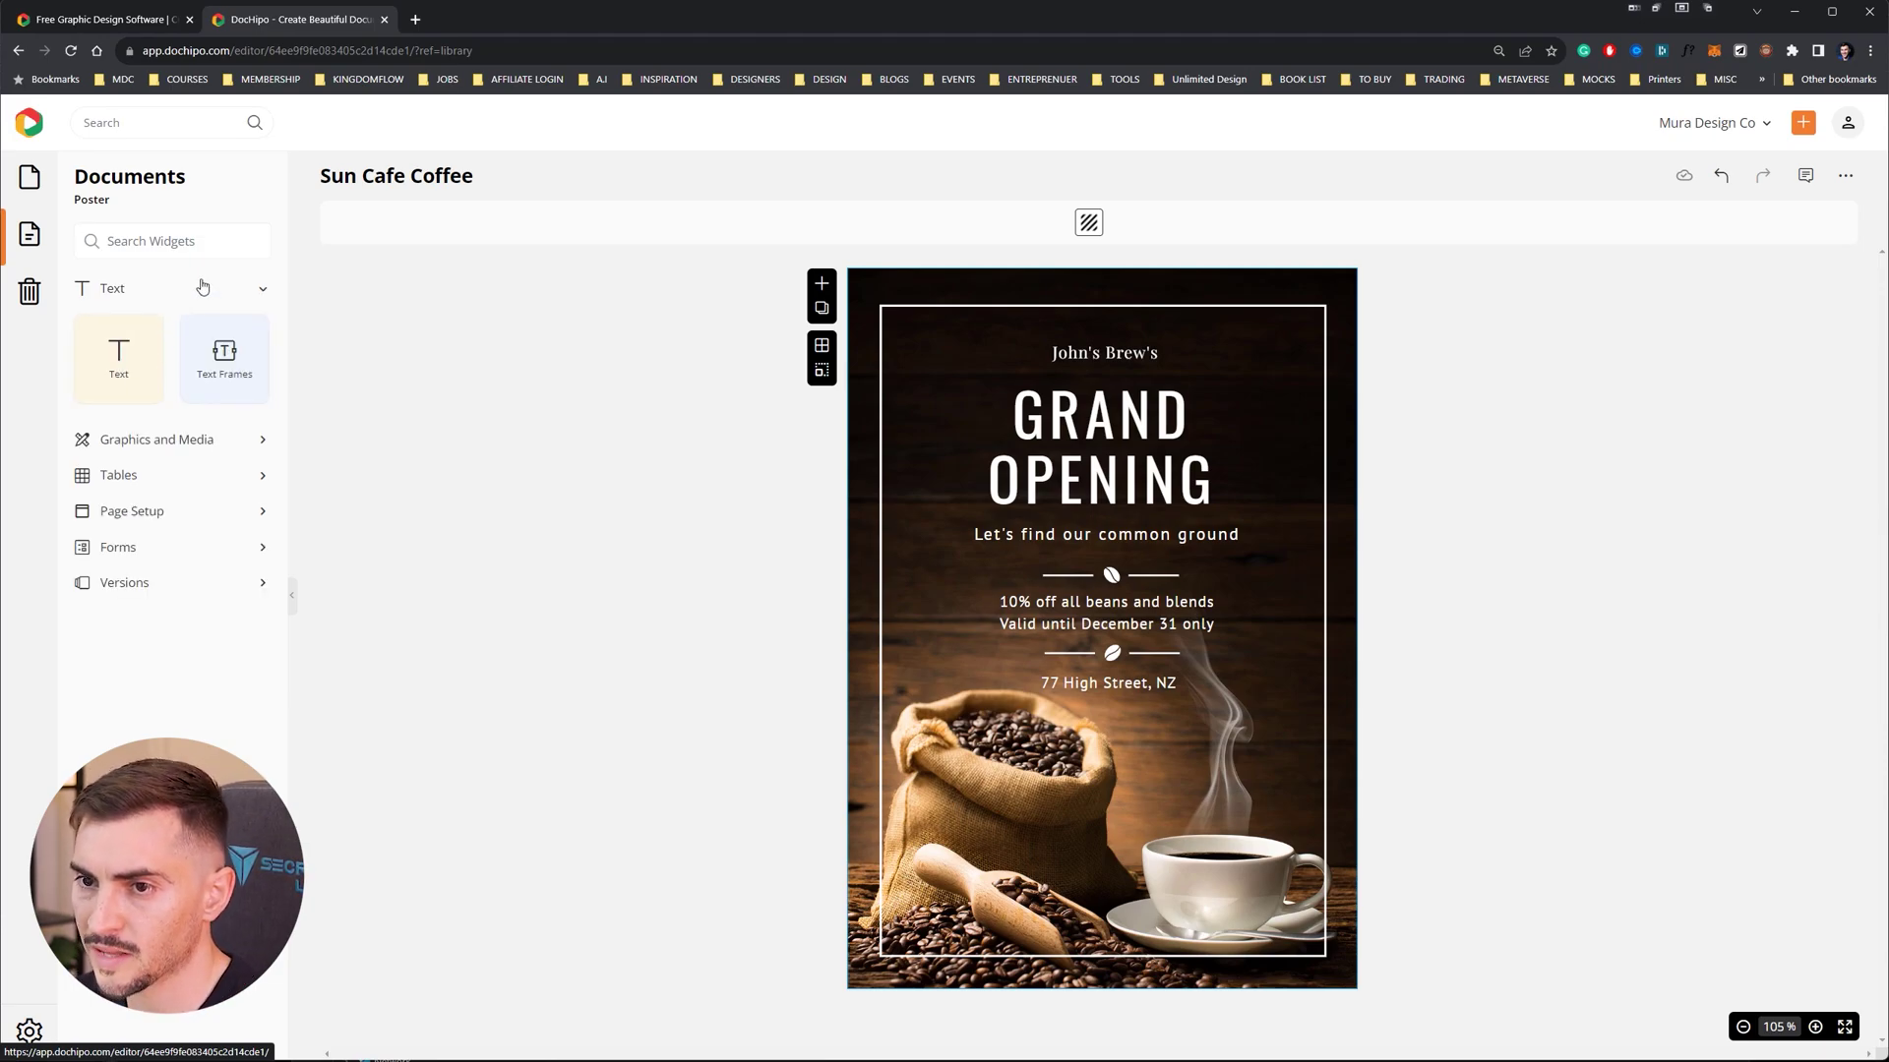
pyautogui.click(156, 439)
# Delete the dark coffee background photo and search the stock Pictures for coffee
pyautogui.click(927, 411)
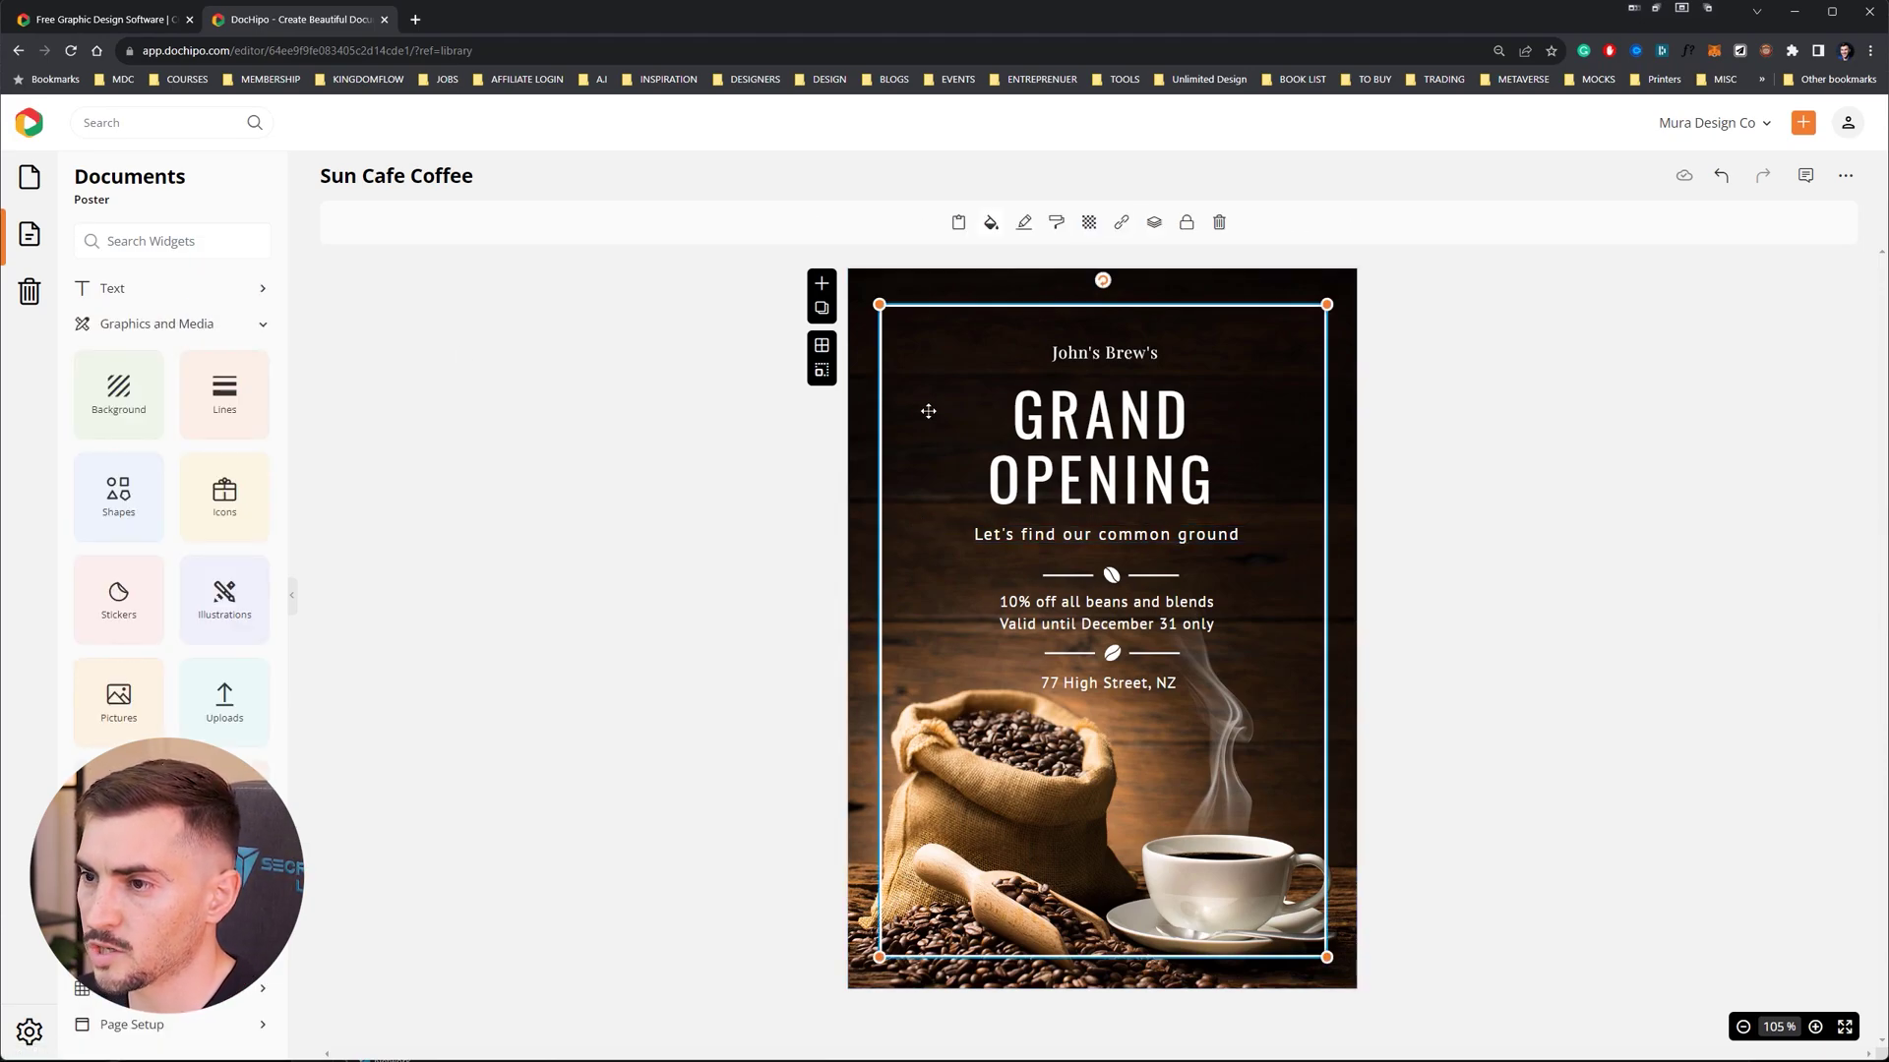
pyautogui.click(983, 292)
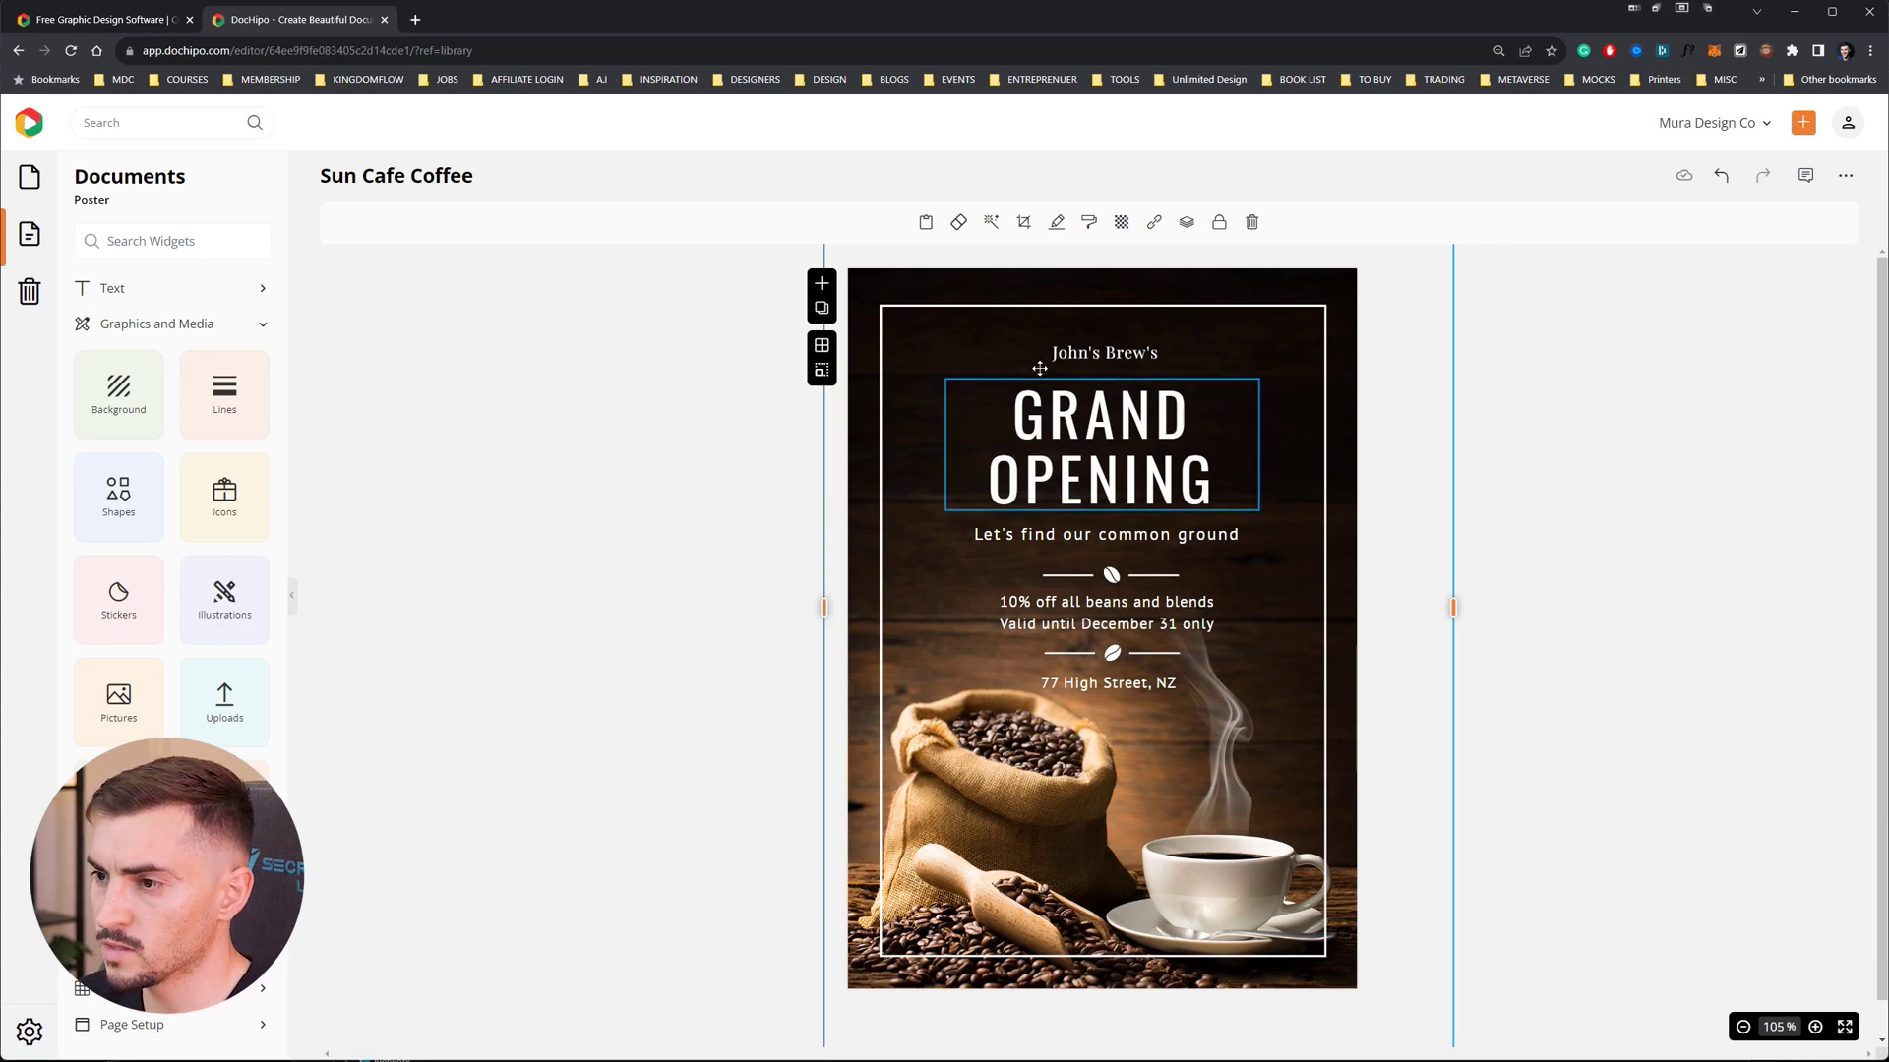
pyautogui.press('Delete')
pyautogui.click(127, 403)
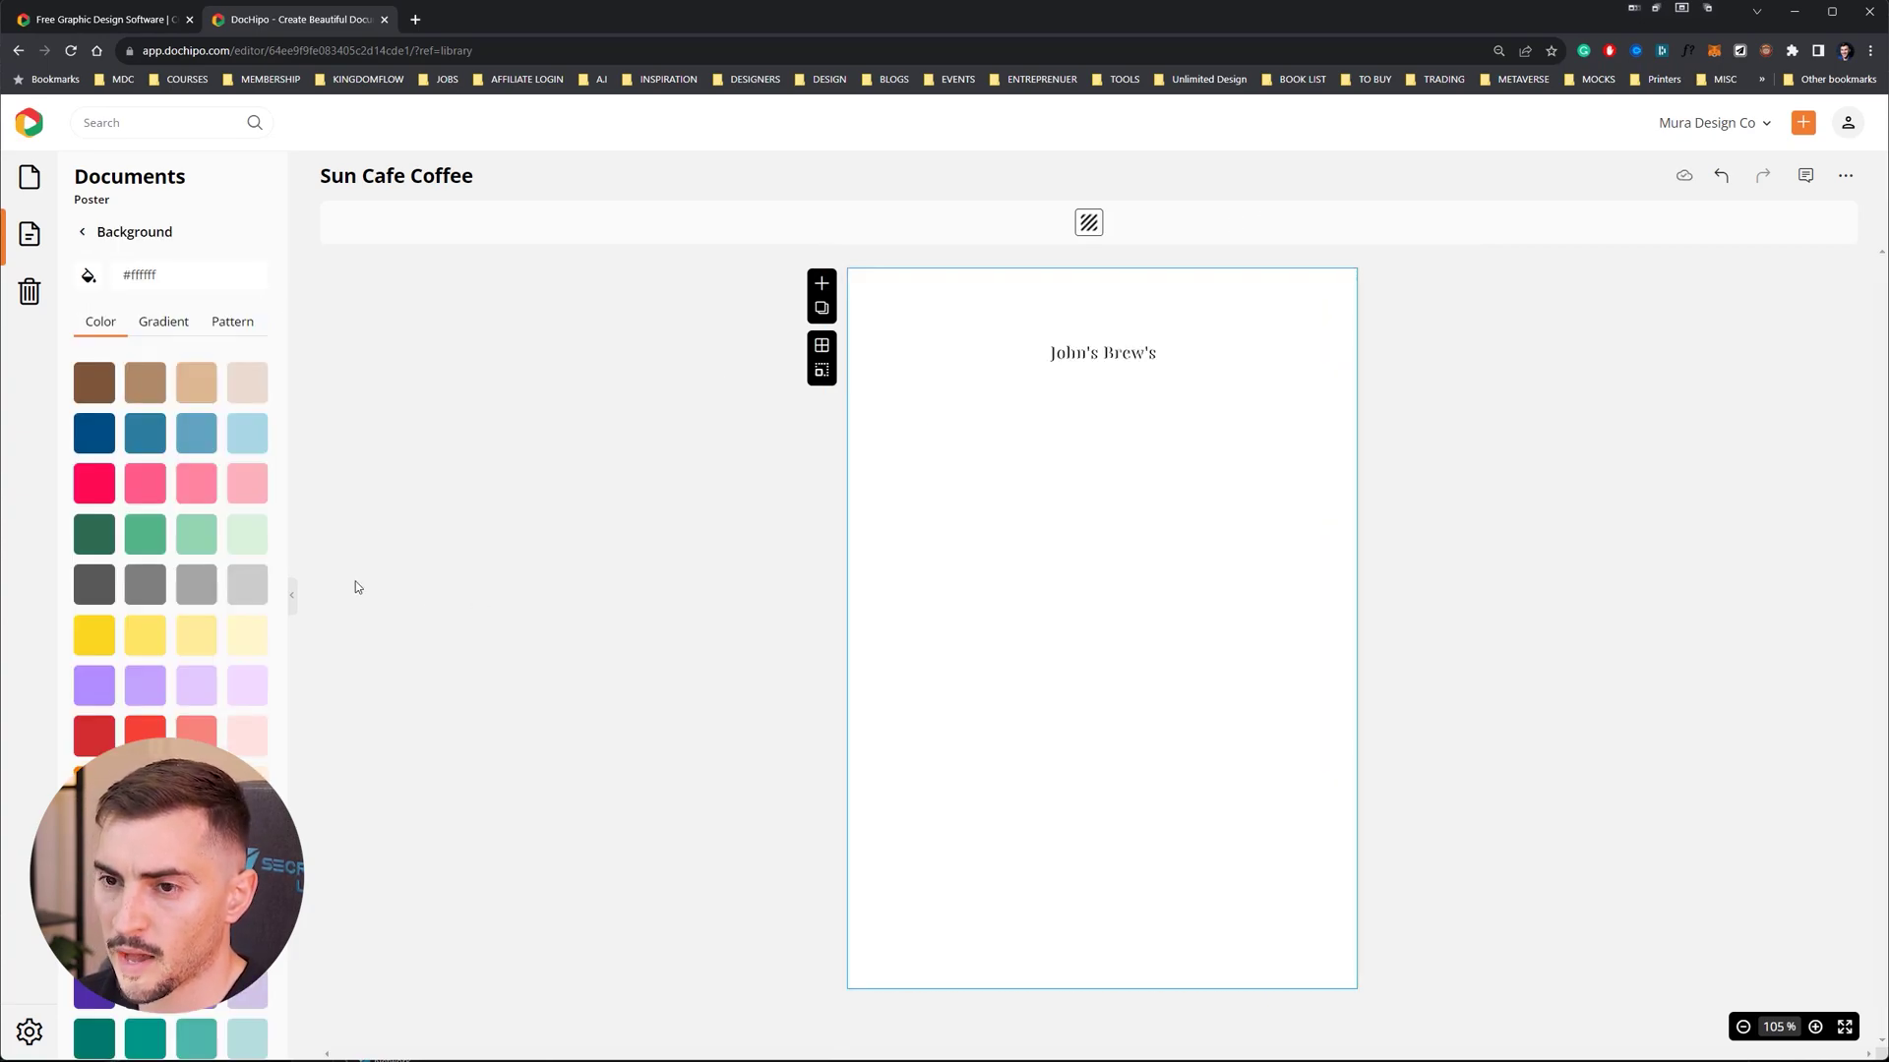
pyautogui.click(83, 232)
pyautogui.click(120, 698)
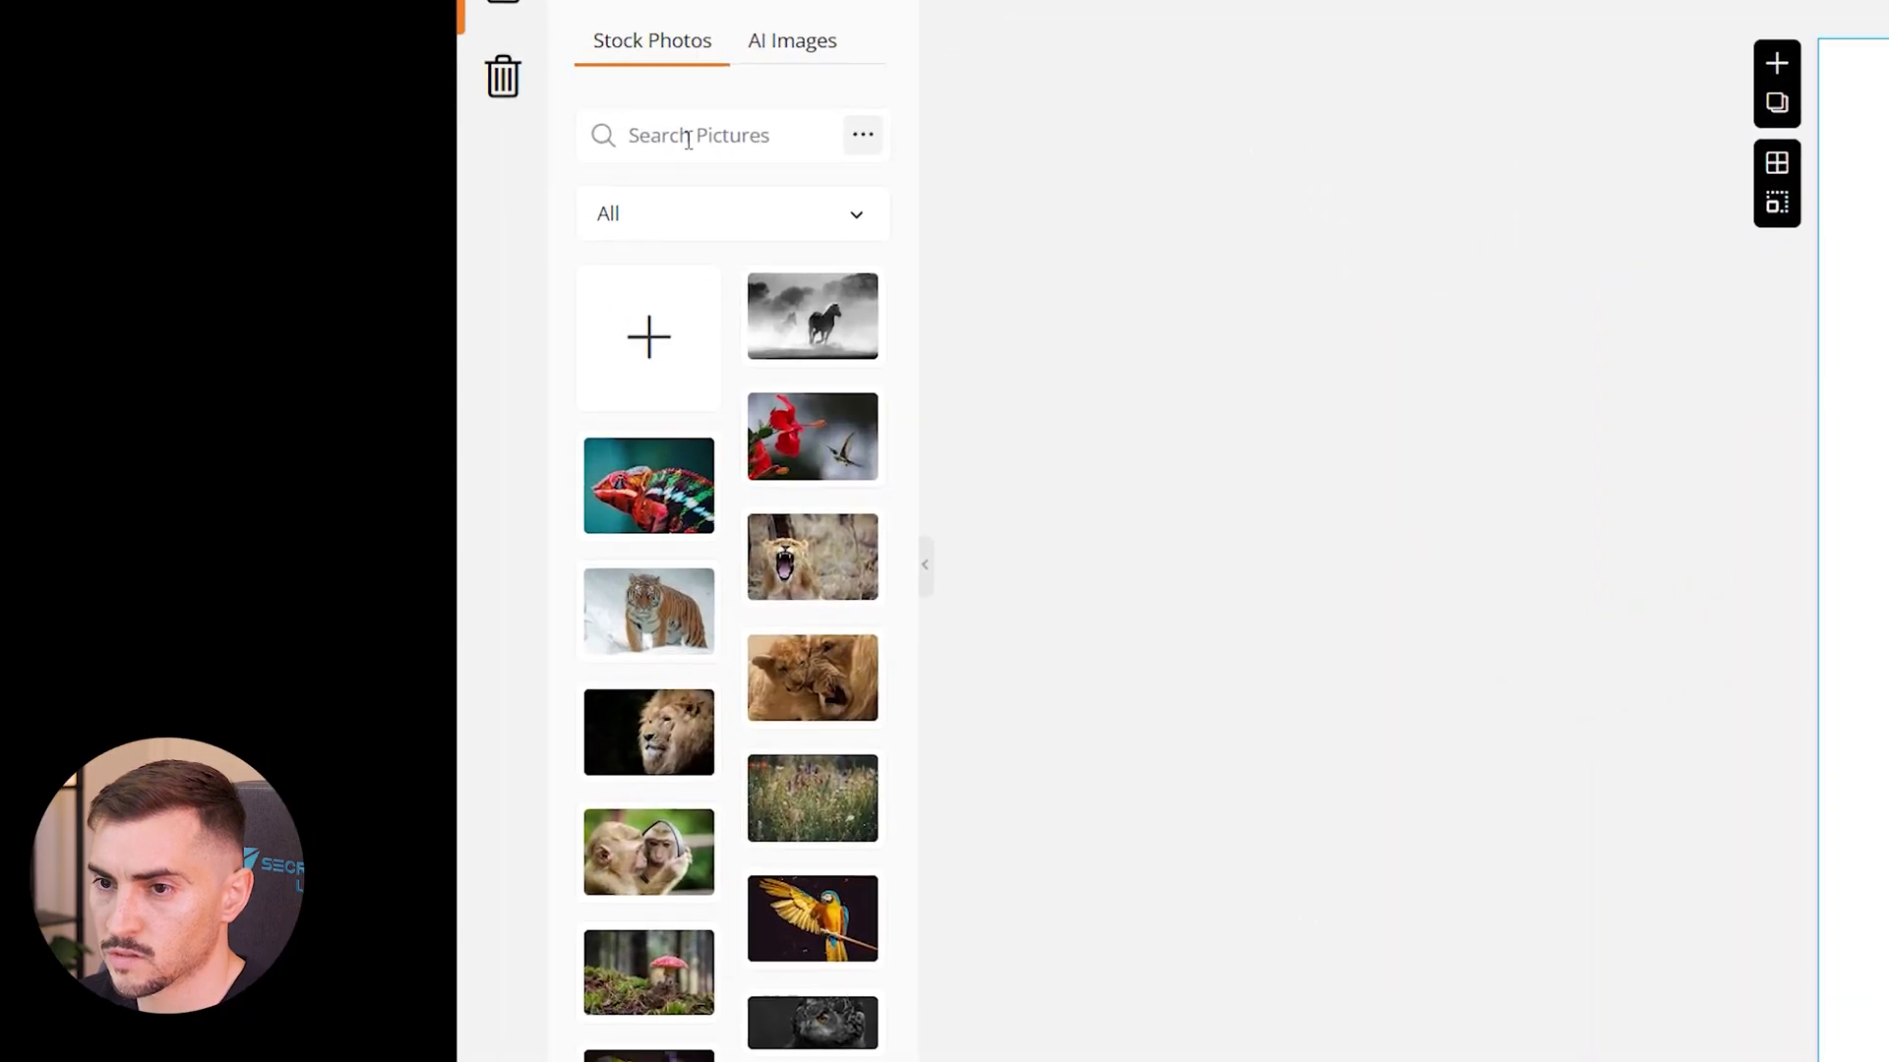
pyautogui.click(687, 139)
pyautogui.write('d')
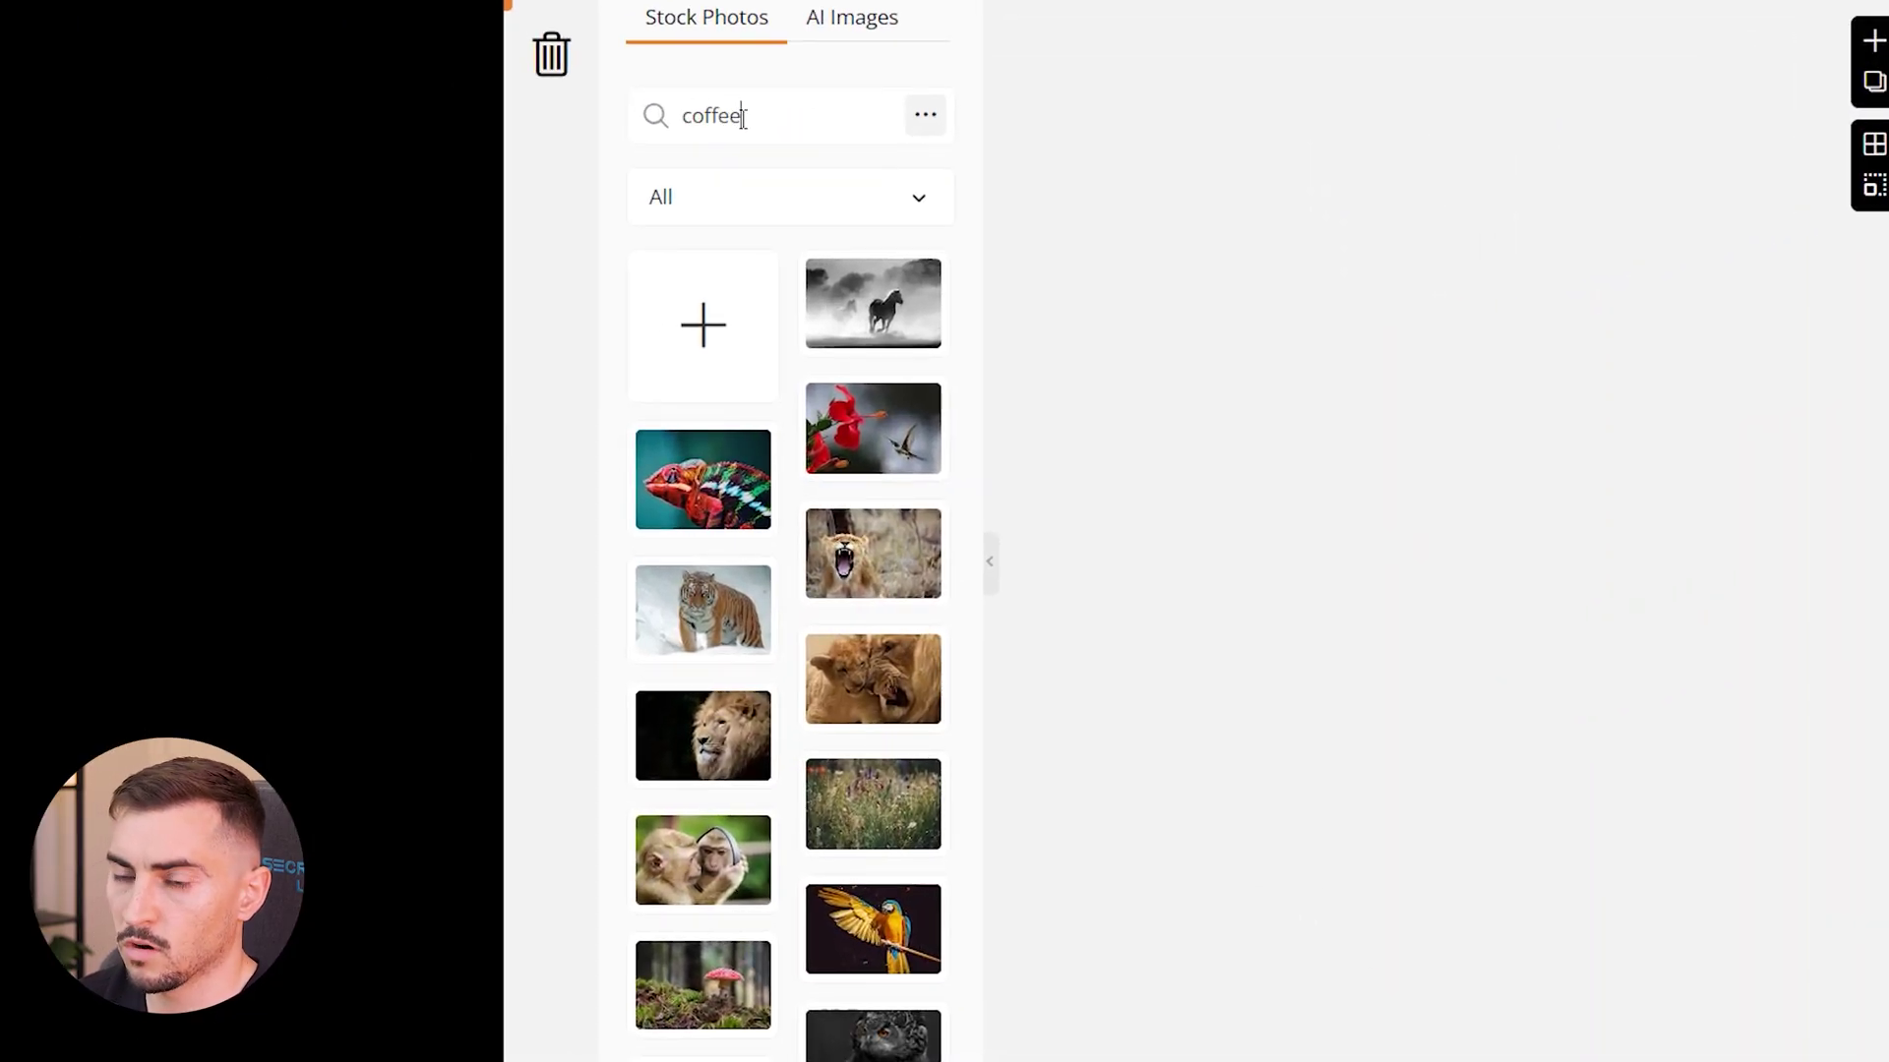
pyautogui.press('Return')
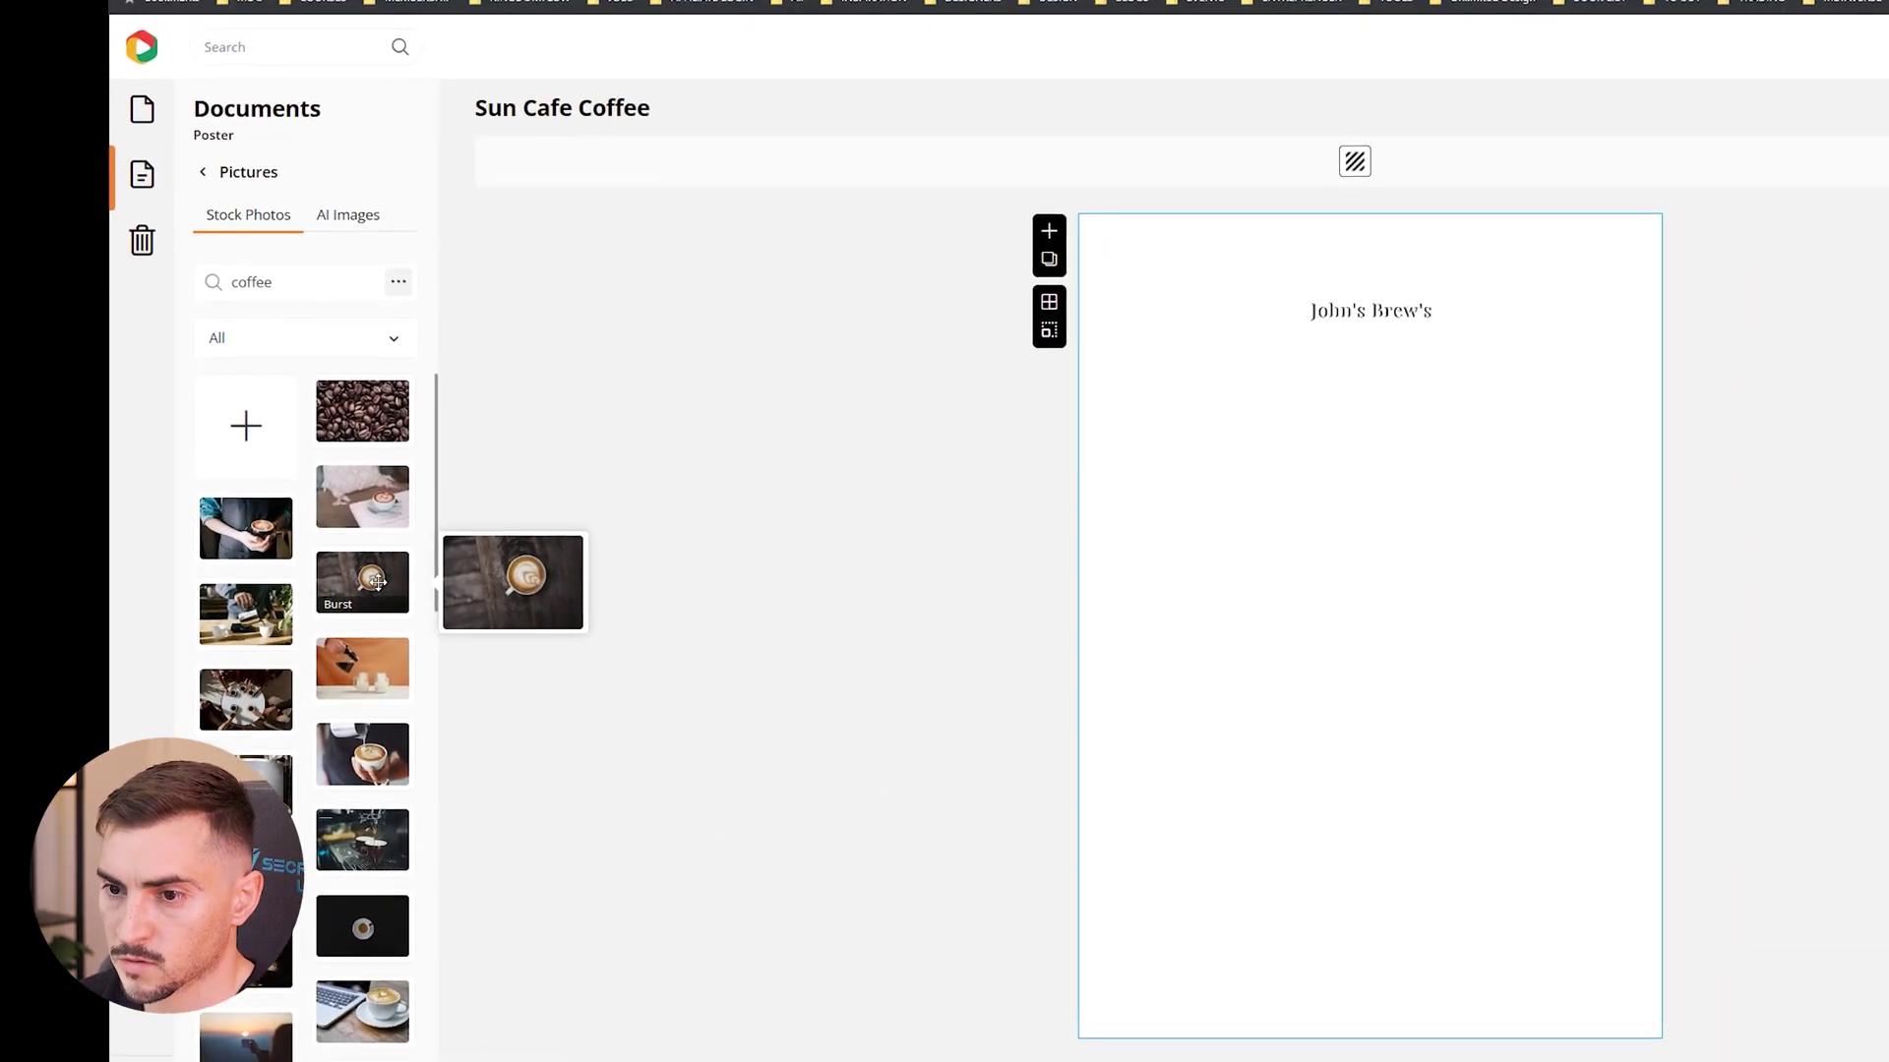
# Insert a top-down latte photo and enlarge it across the page
pyautogui.click(393, 578)
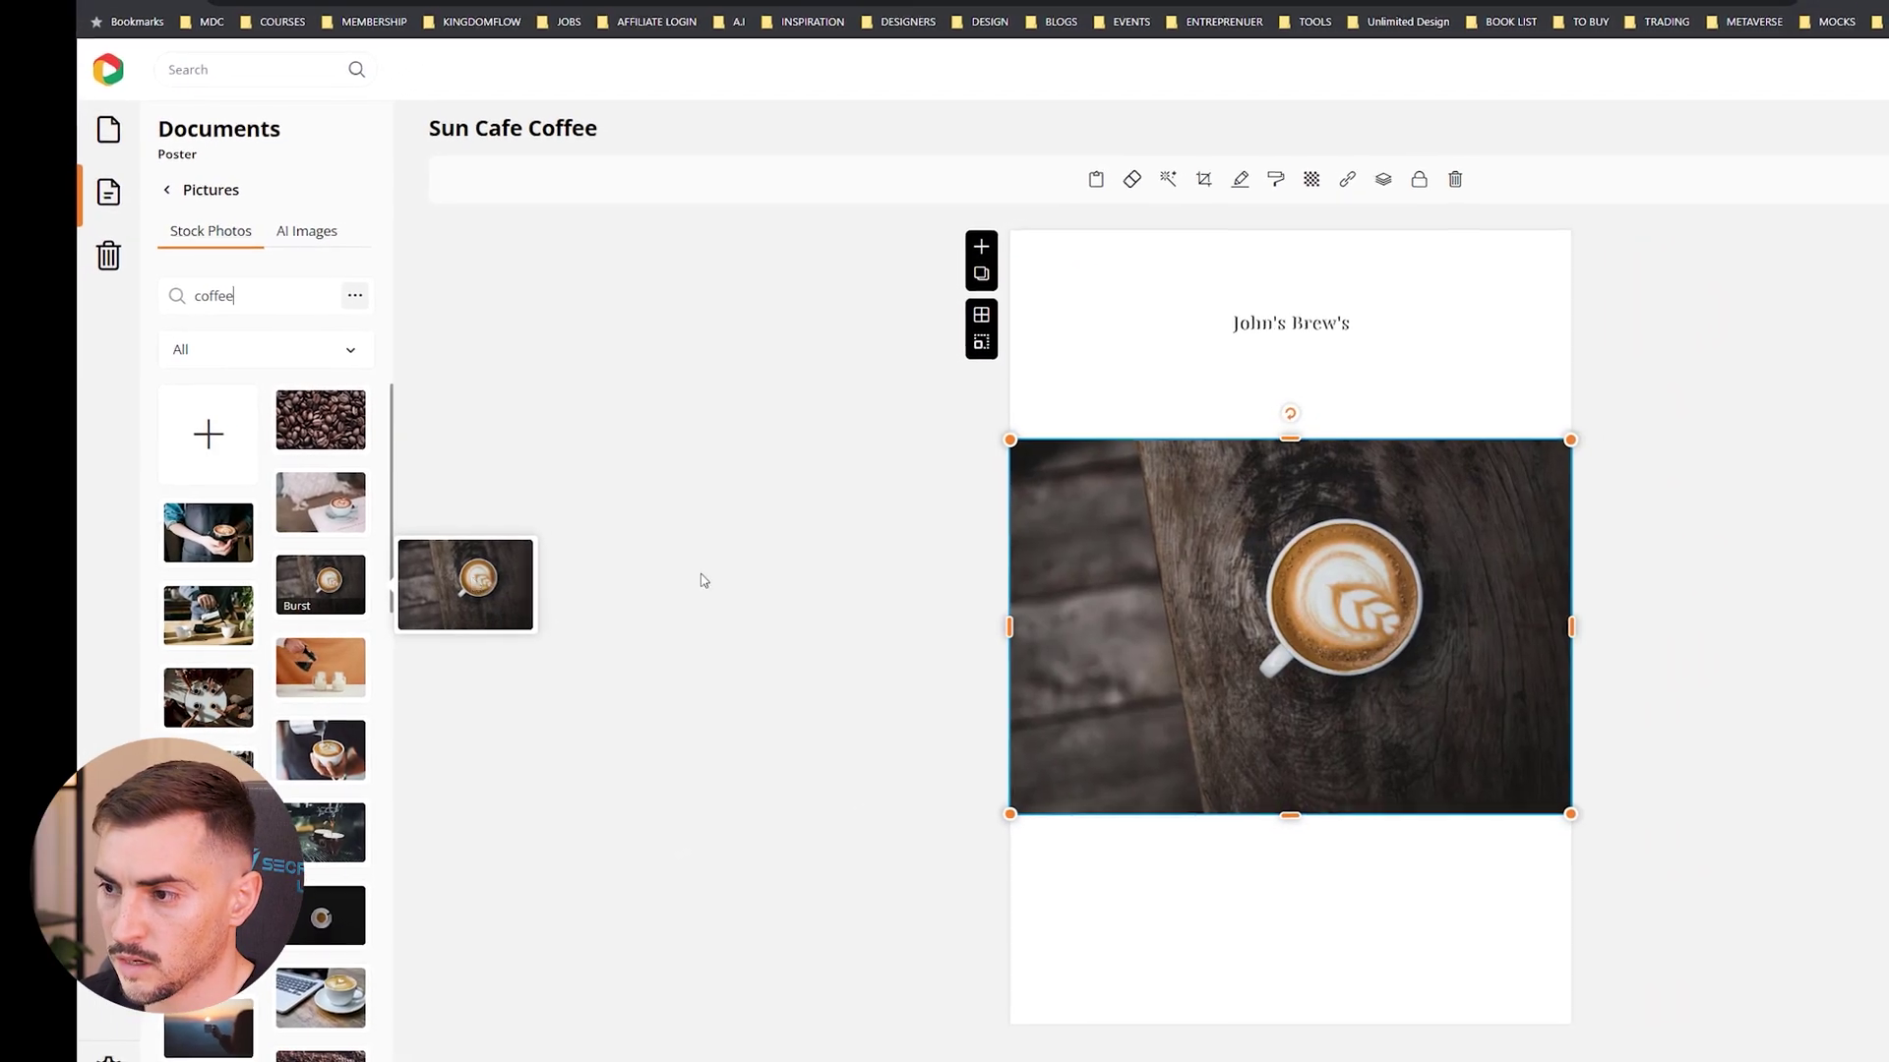
pyautogui.moveTo(1570, 439); pyautogui.dragTo(1888, 0)
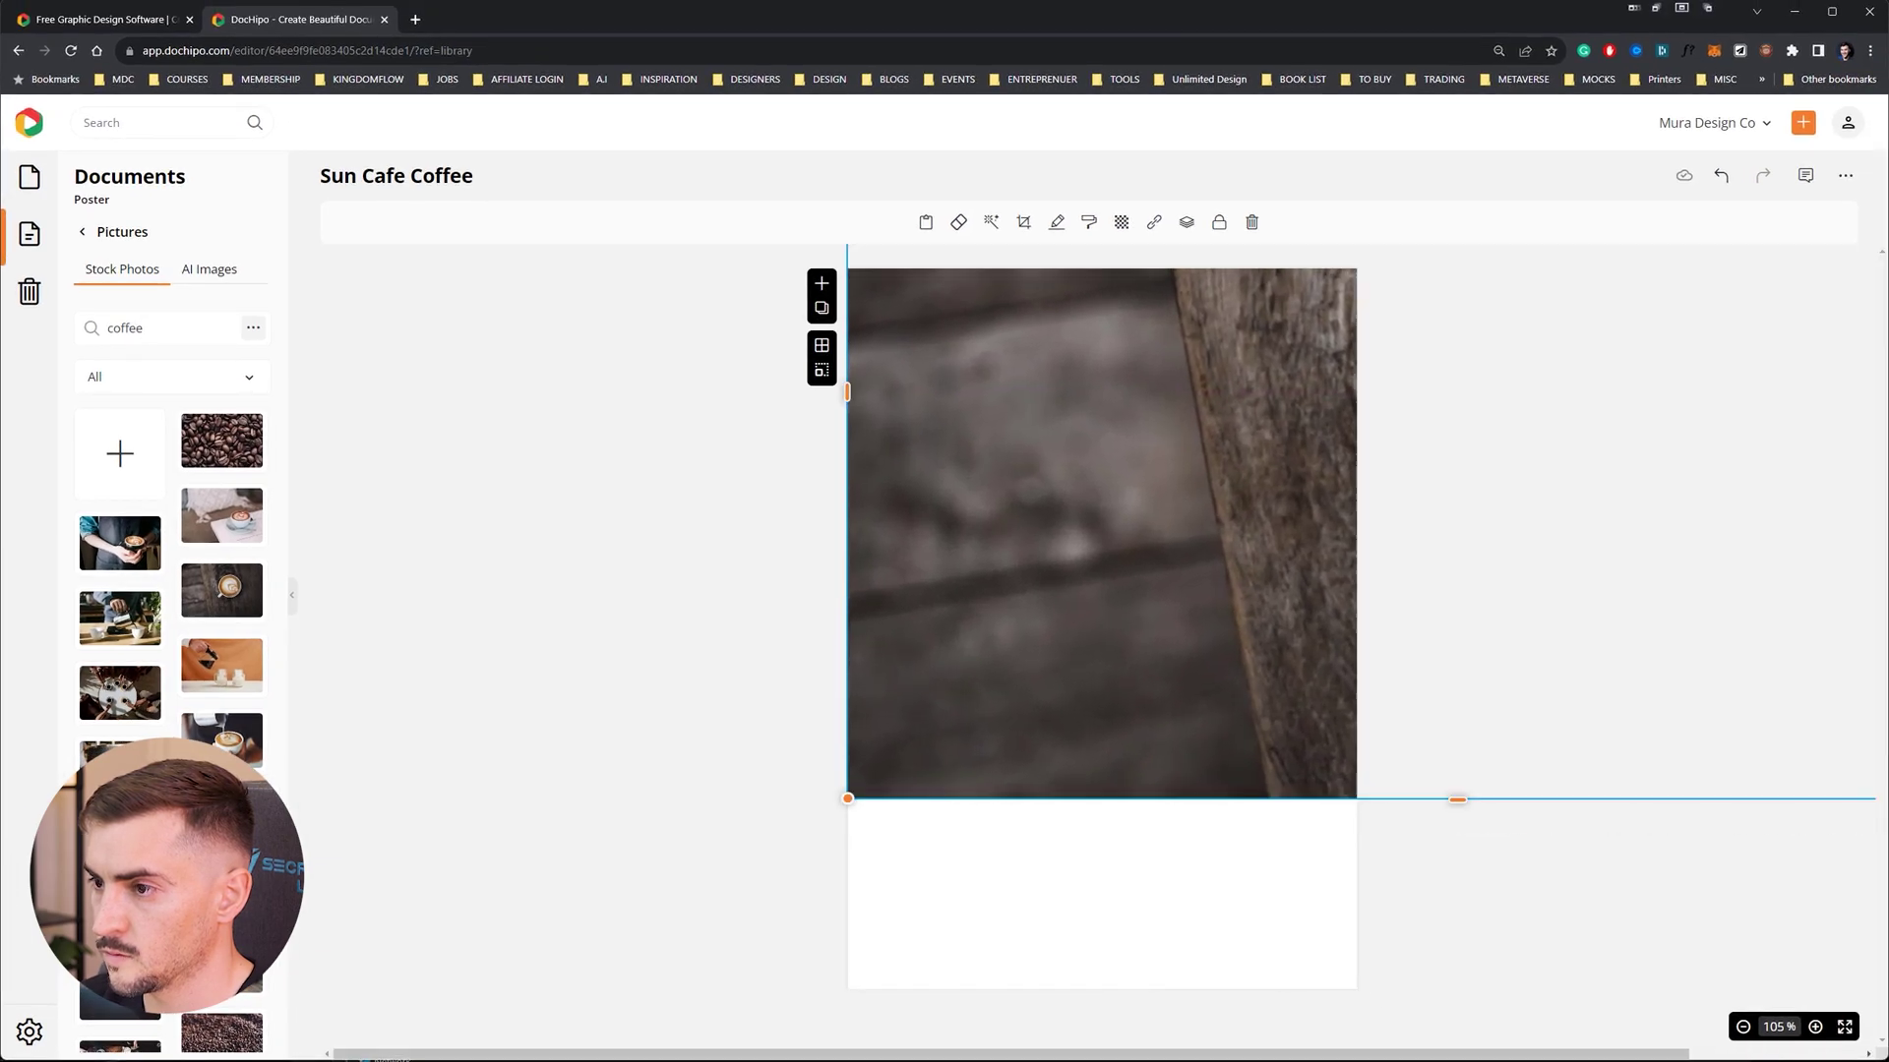
pyautogui.moveTo(1140, 650); pyautogui.dragTo(766, 833)
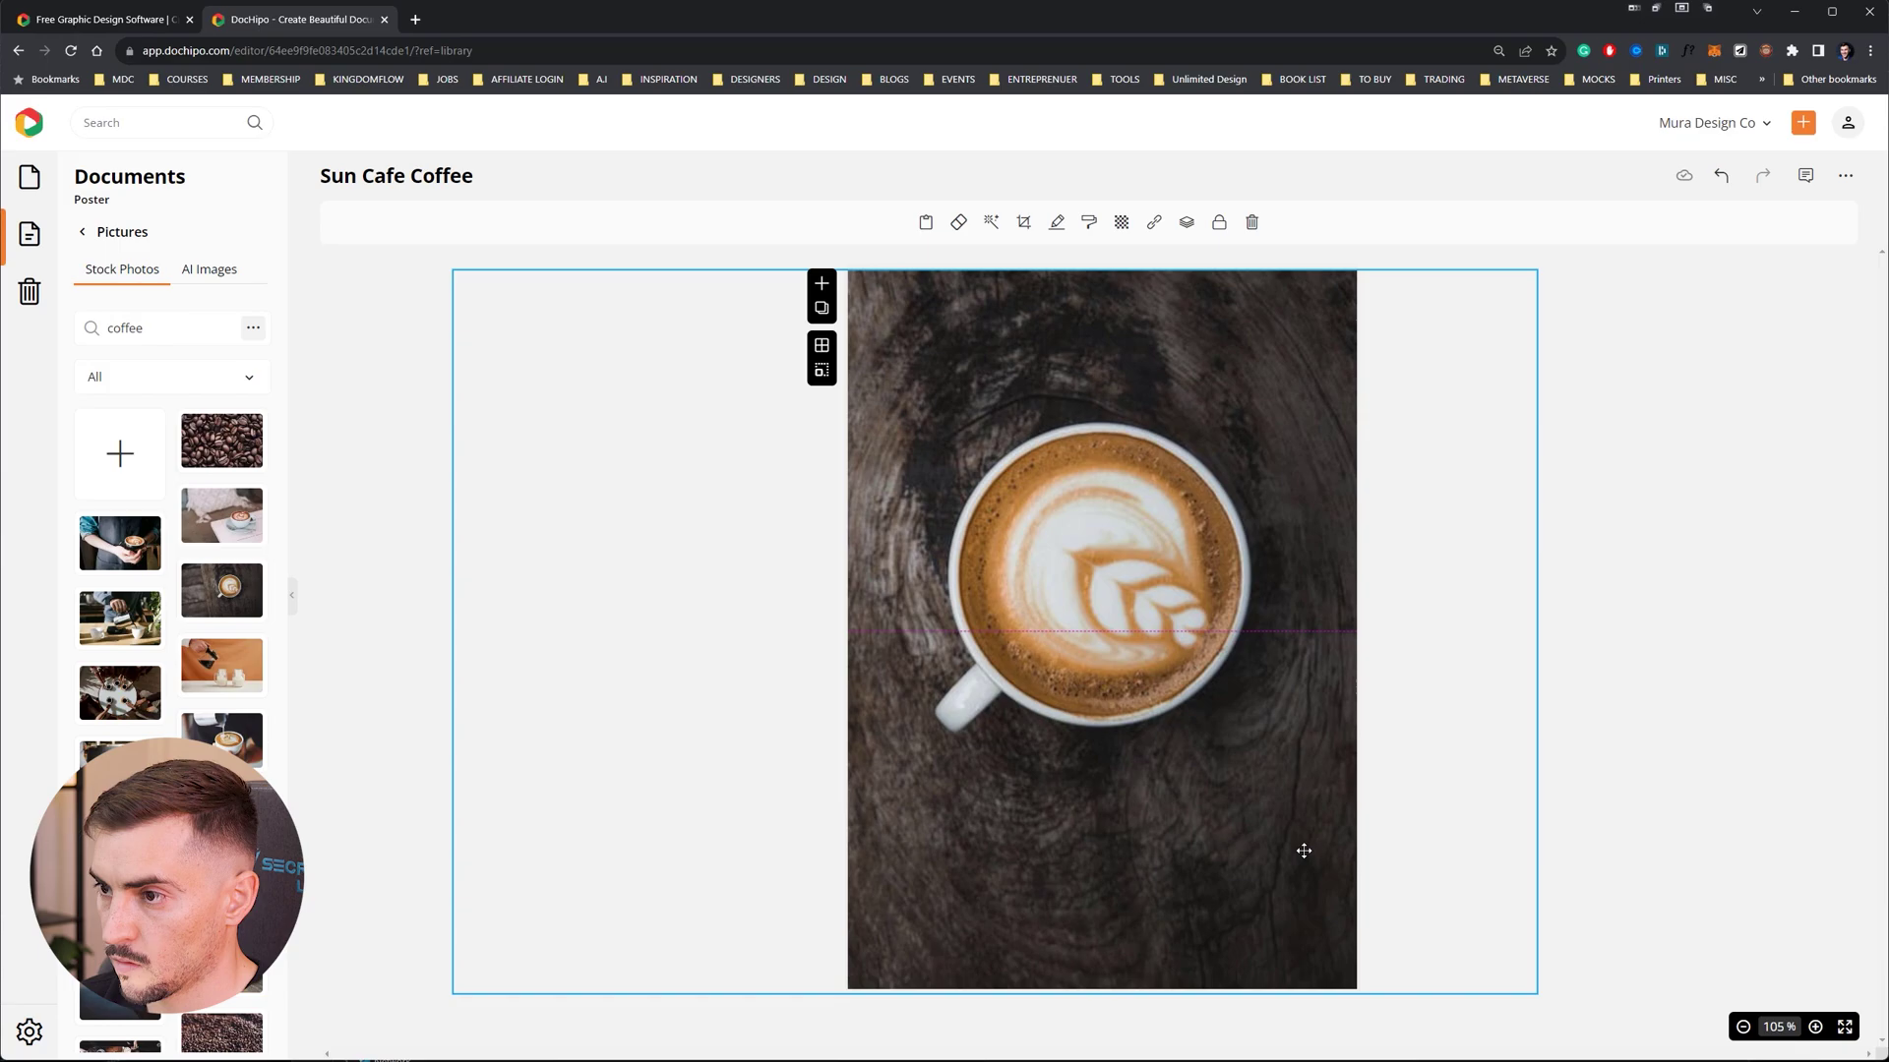
pyautogui.moveTo(1303, 851); pyautogui.dragTo(1303, 851)
pyautogui.scroll(-15, 268, 761)
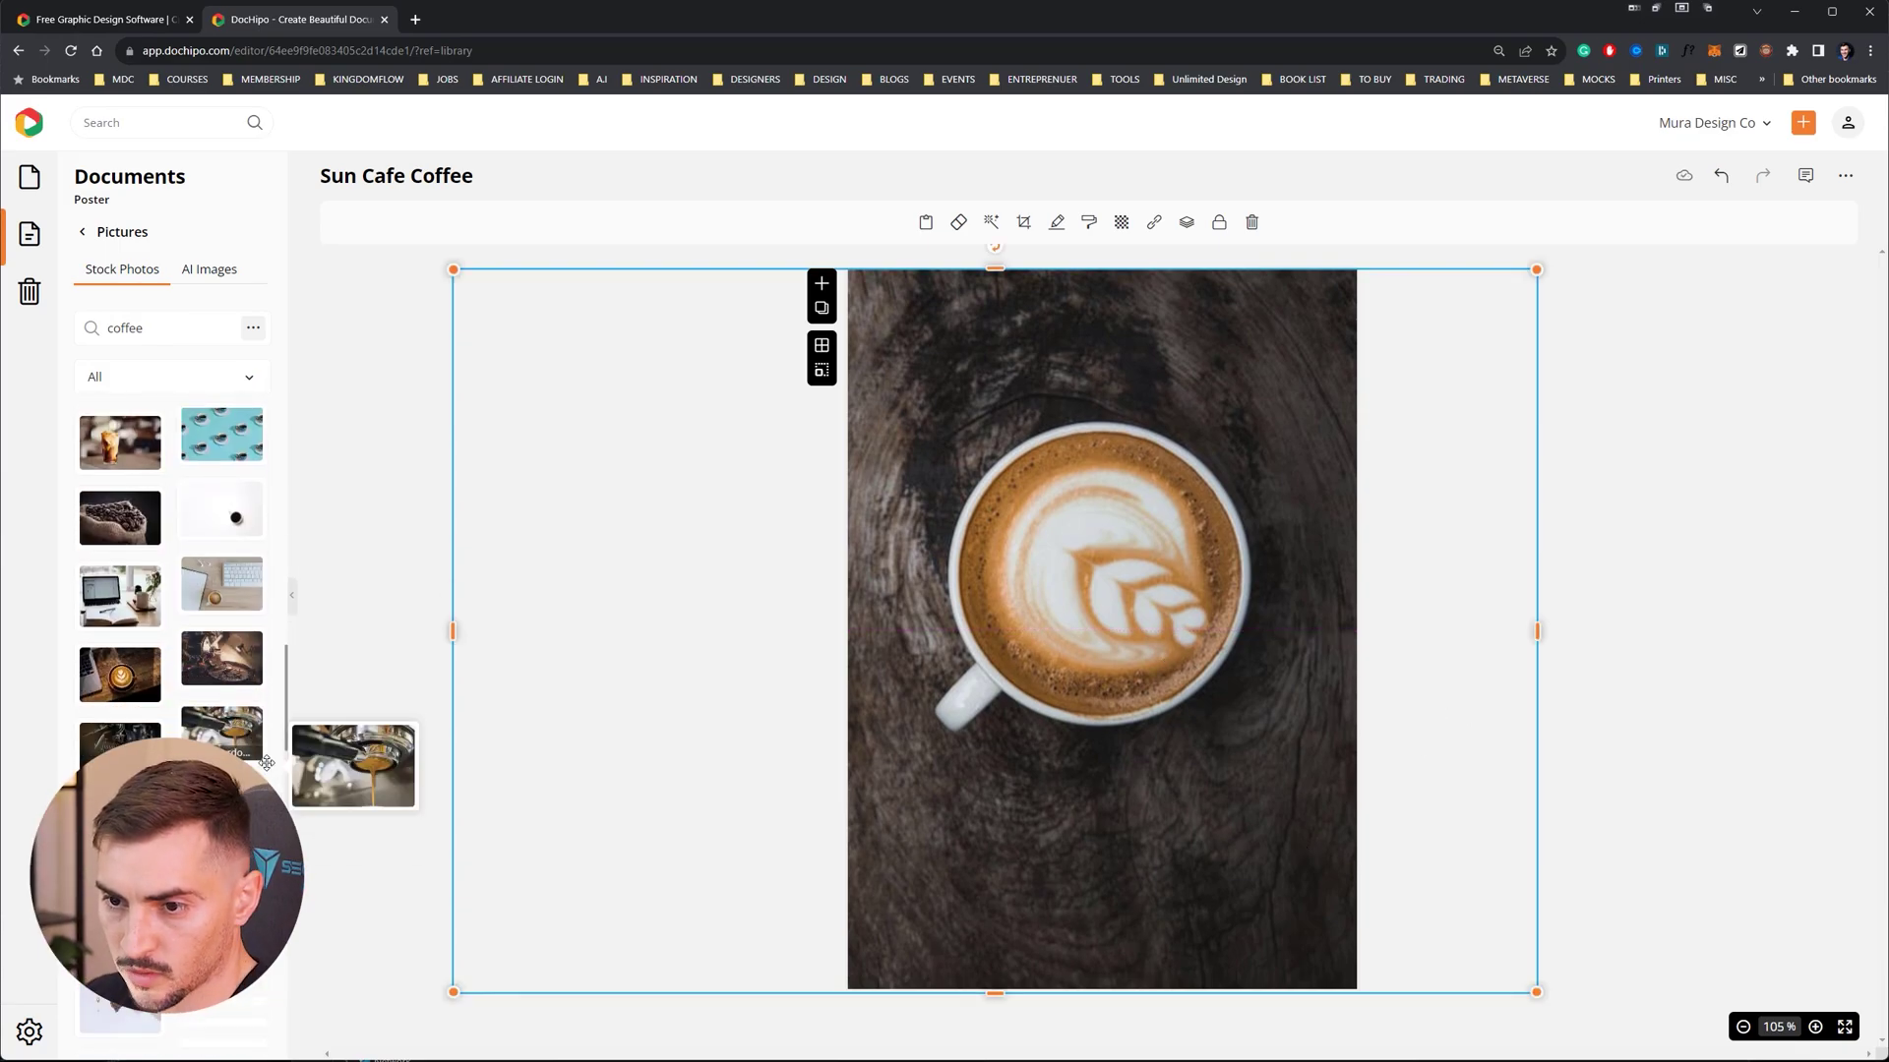
# Replace it with the laptop-and-latte photo, enlarged to fill the page below John's Brew's
pyautogui.click(120, 674)
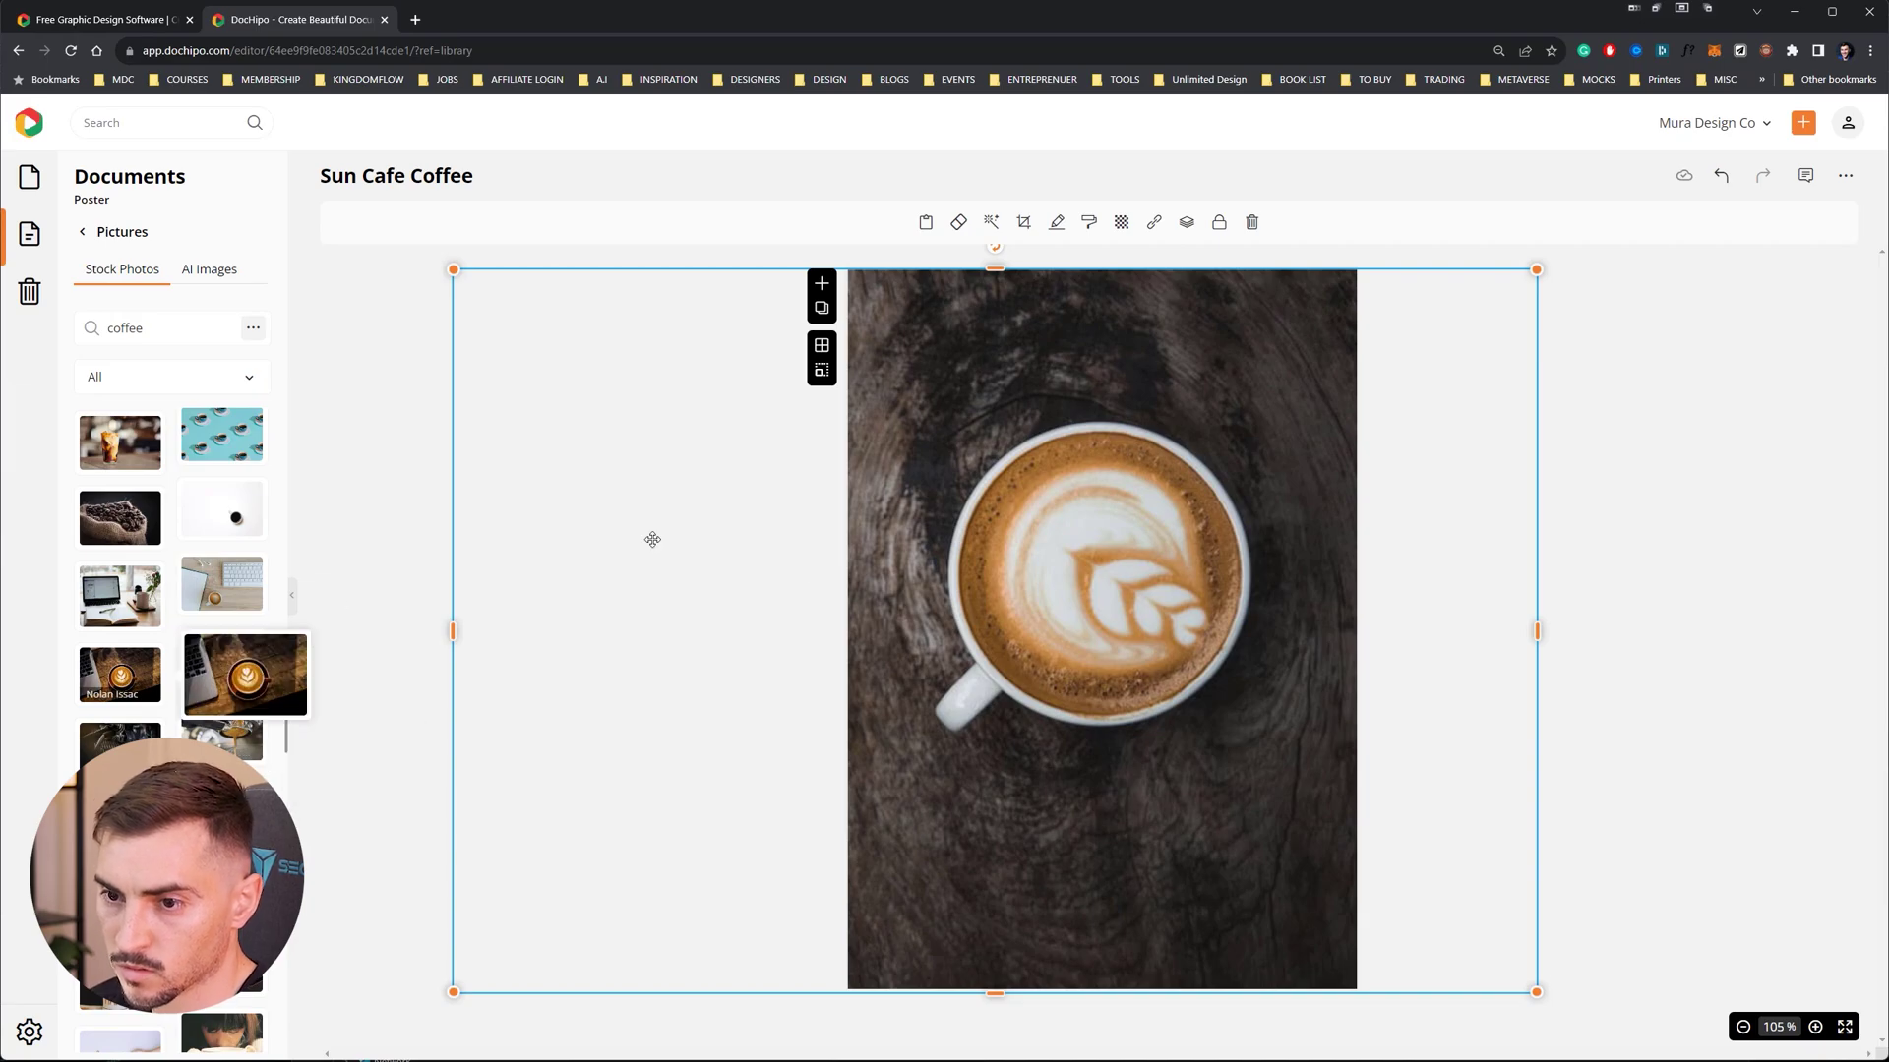
pyautogui.click(1328, 341)
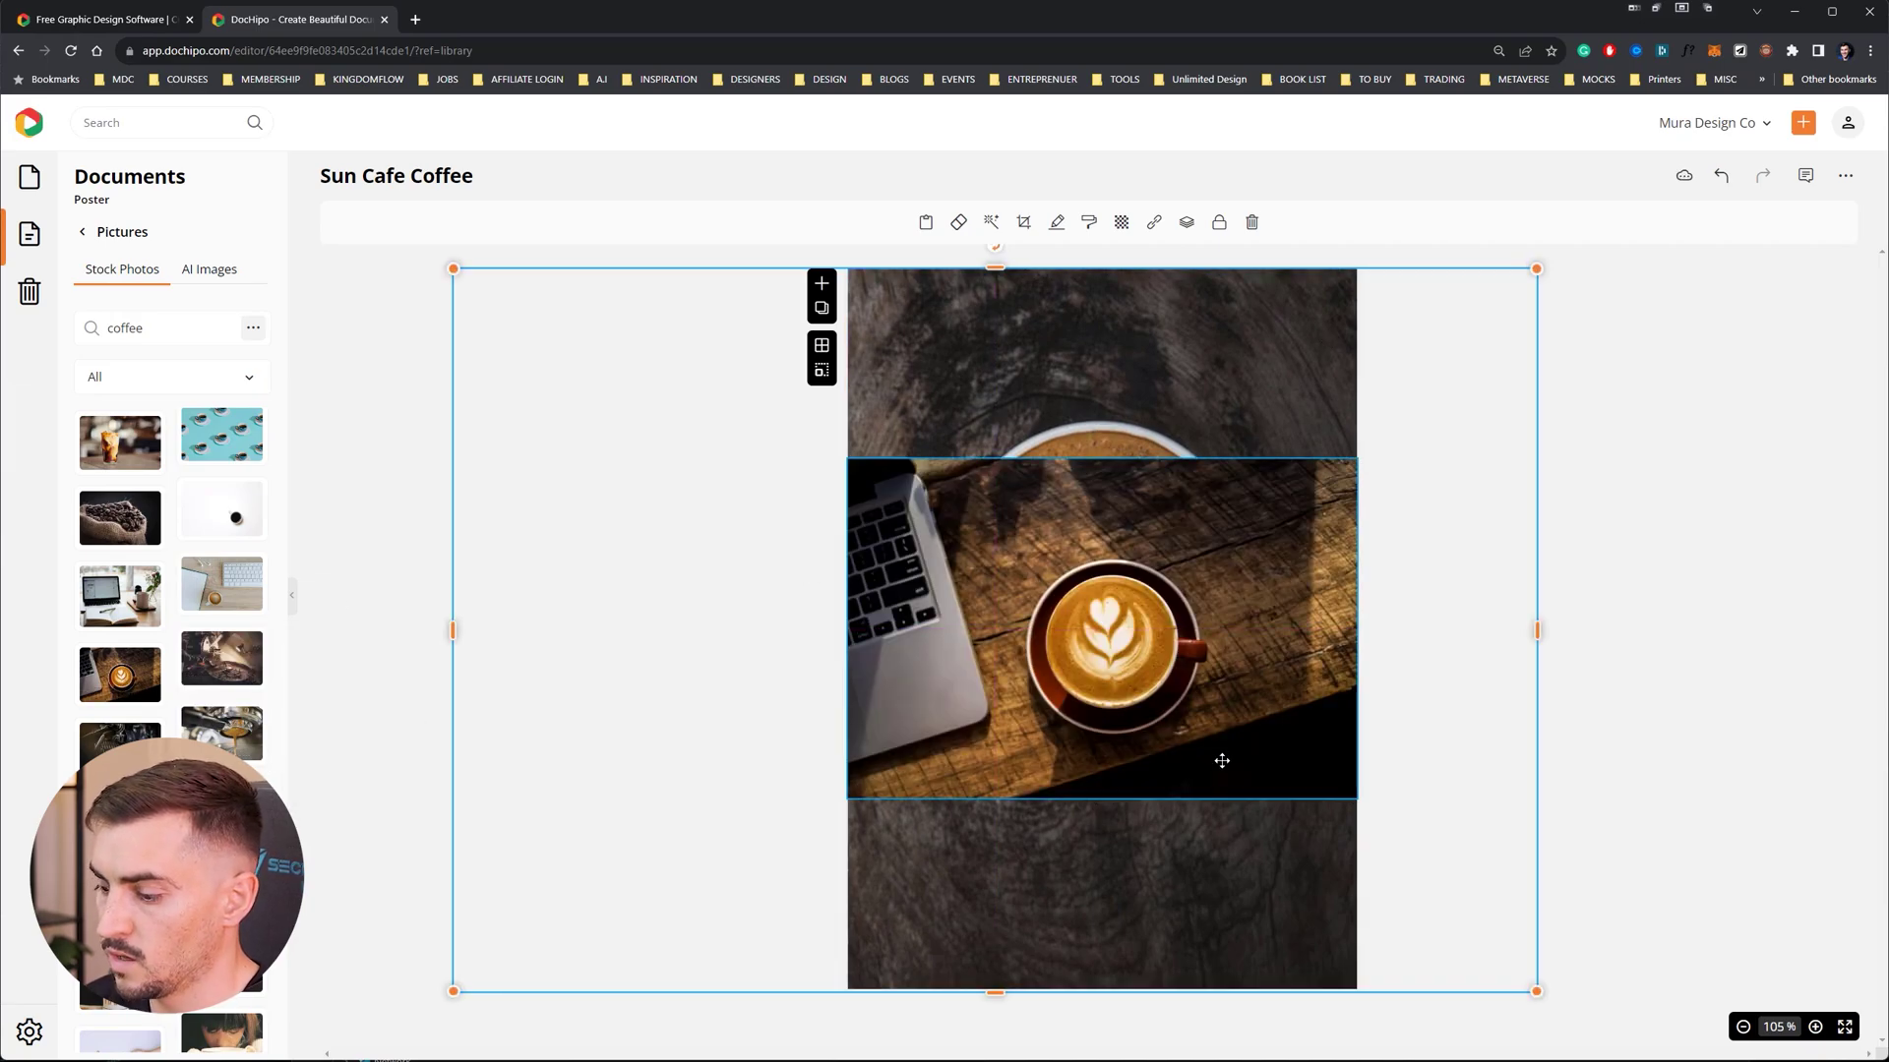
pyautogui.press('Delete')
pyautogui.click(1222, 762)
pyautogui.moveTo(1361, 453); pyautogui.dragTo(1657, 253)
pyautogui.click(1451, 705)
pyautogui.click(1193, 784)
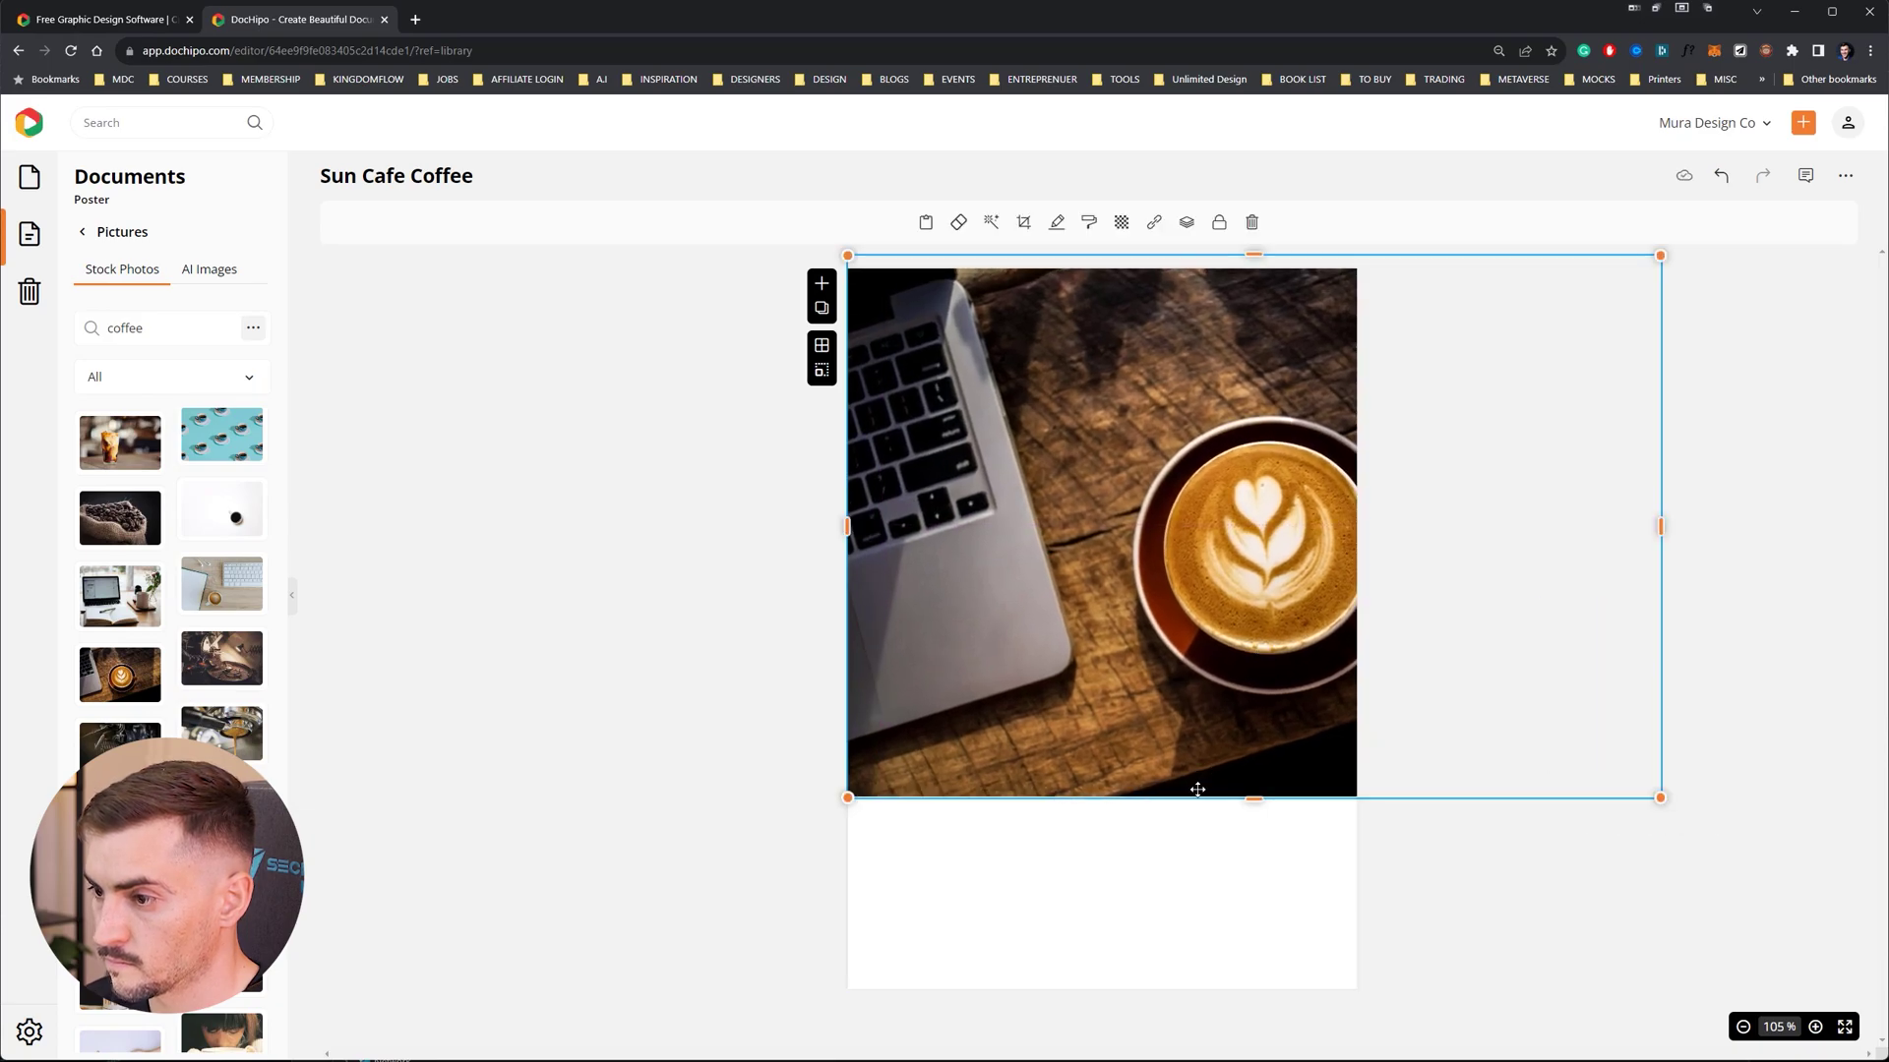
pyautogui.moveTo(1193, 784); pyautogui.dragTo(1105, 903)
pyautogui.click(1117, 260)
# Give the page background a brown gradient
pyautogui.click(82, 231)
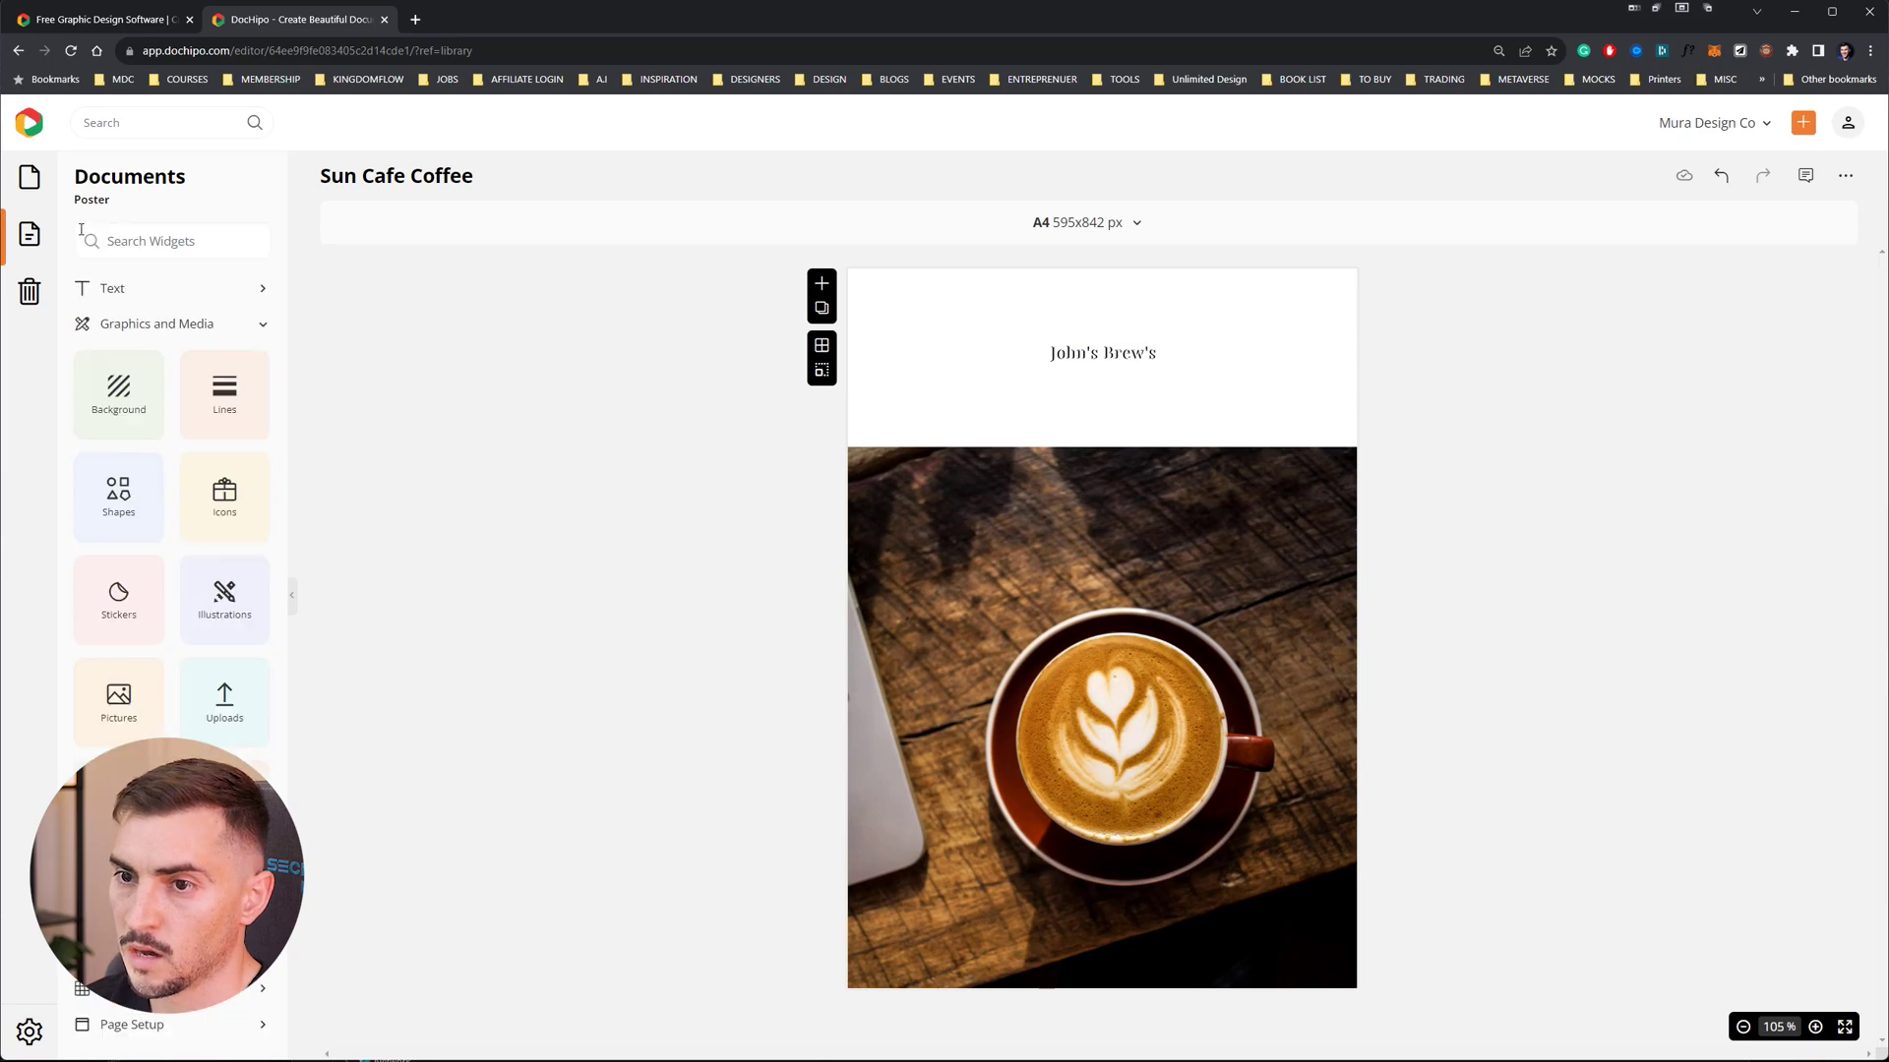
pyautogui.click(111, 390)
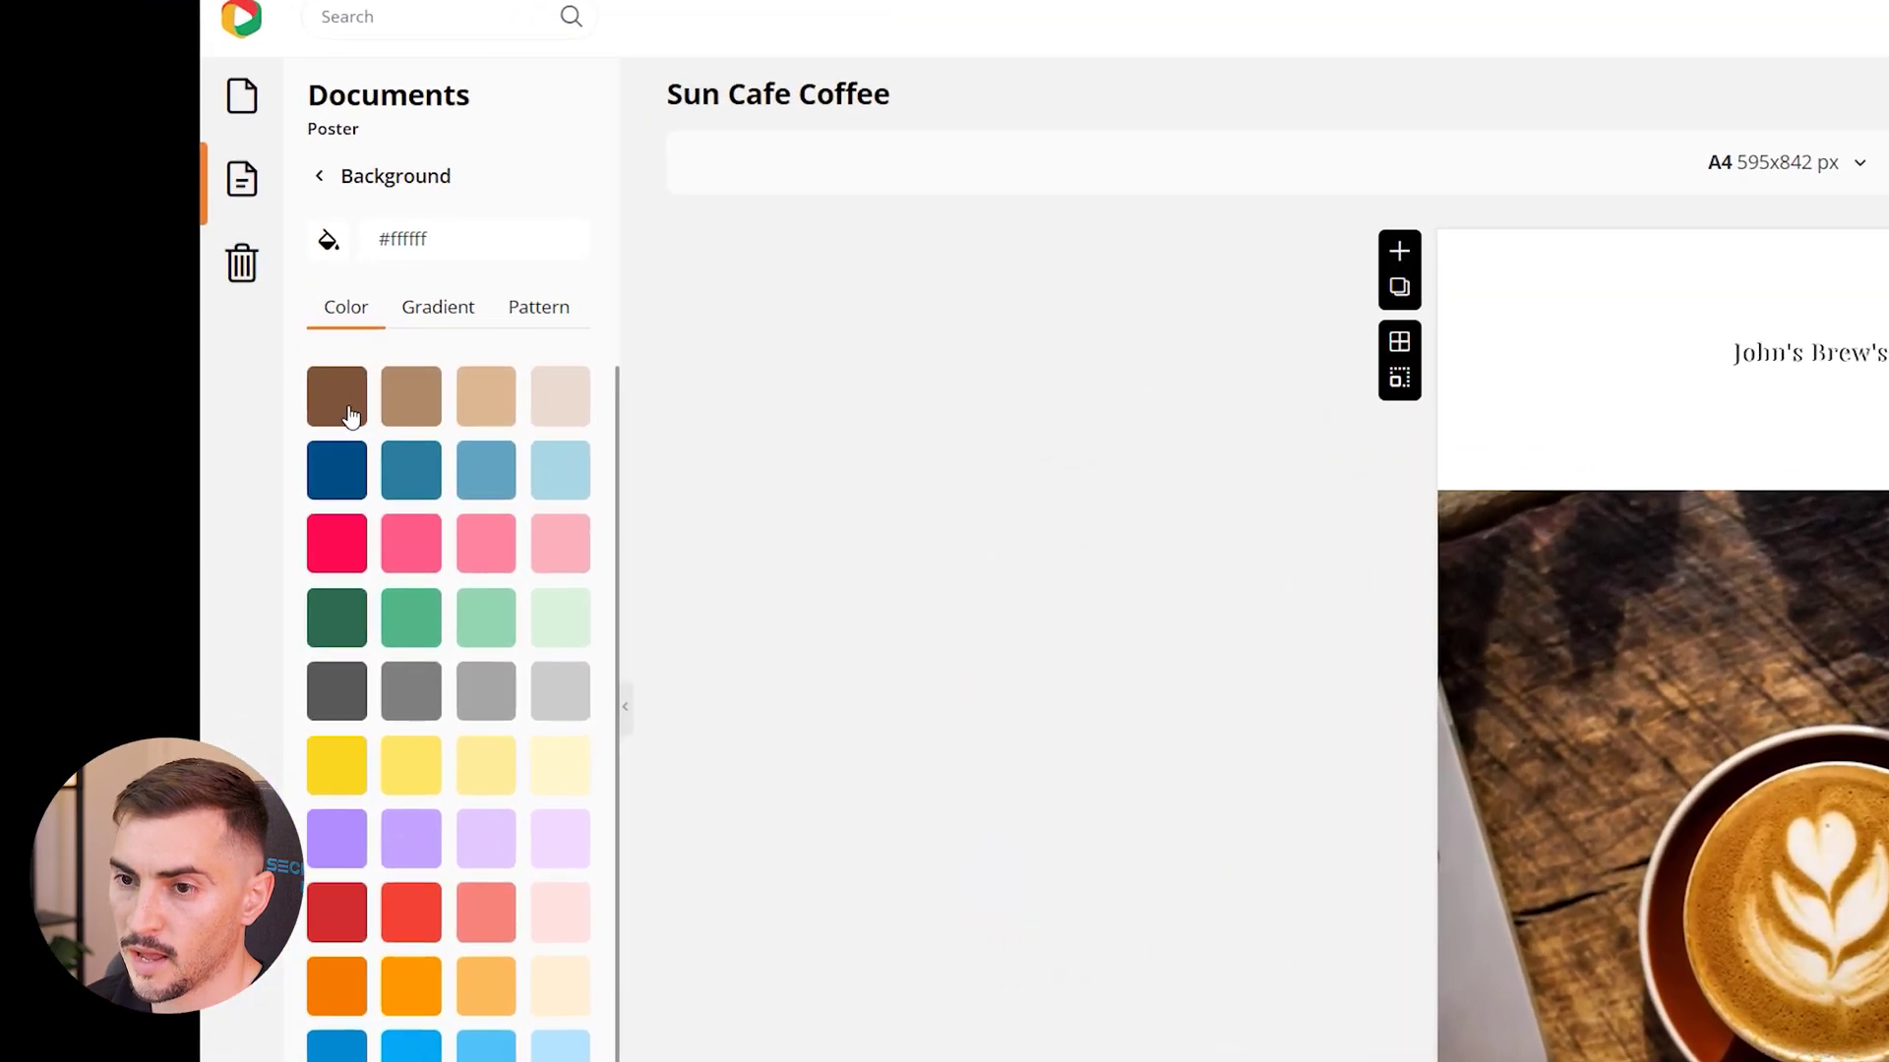
pyautogui.scroll(-3, 620, 675)
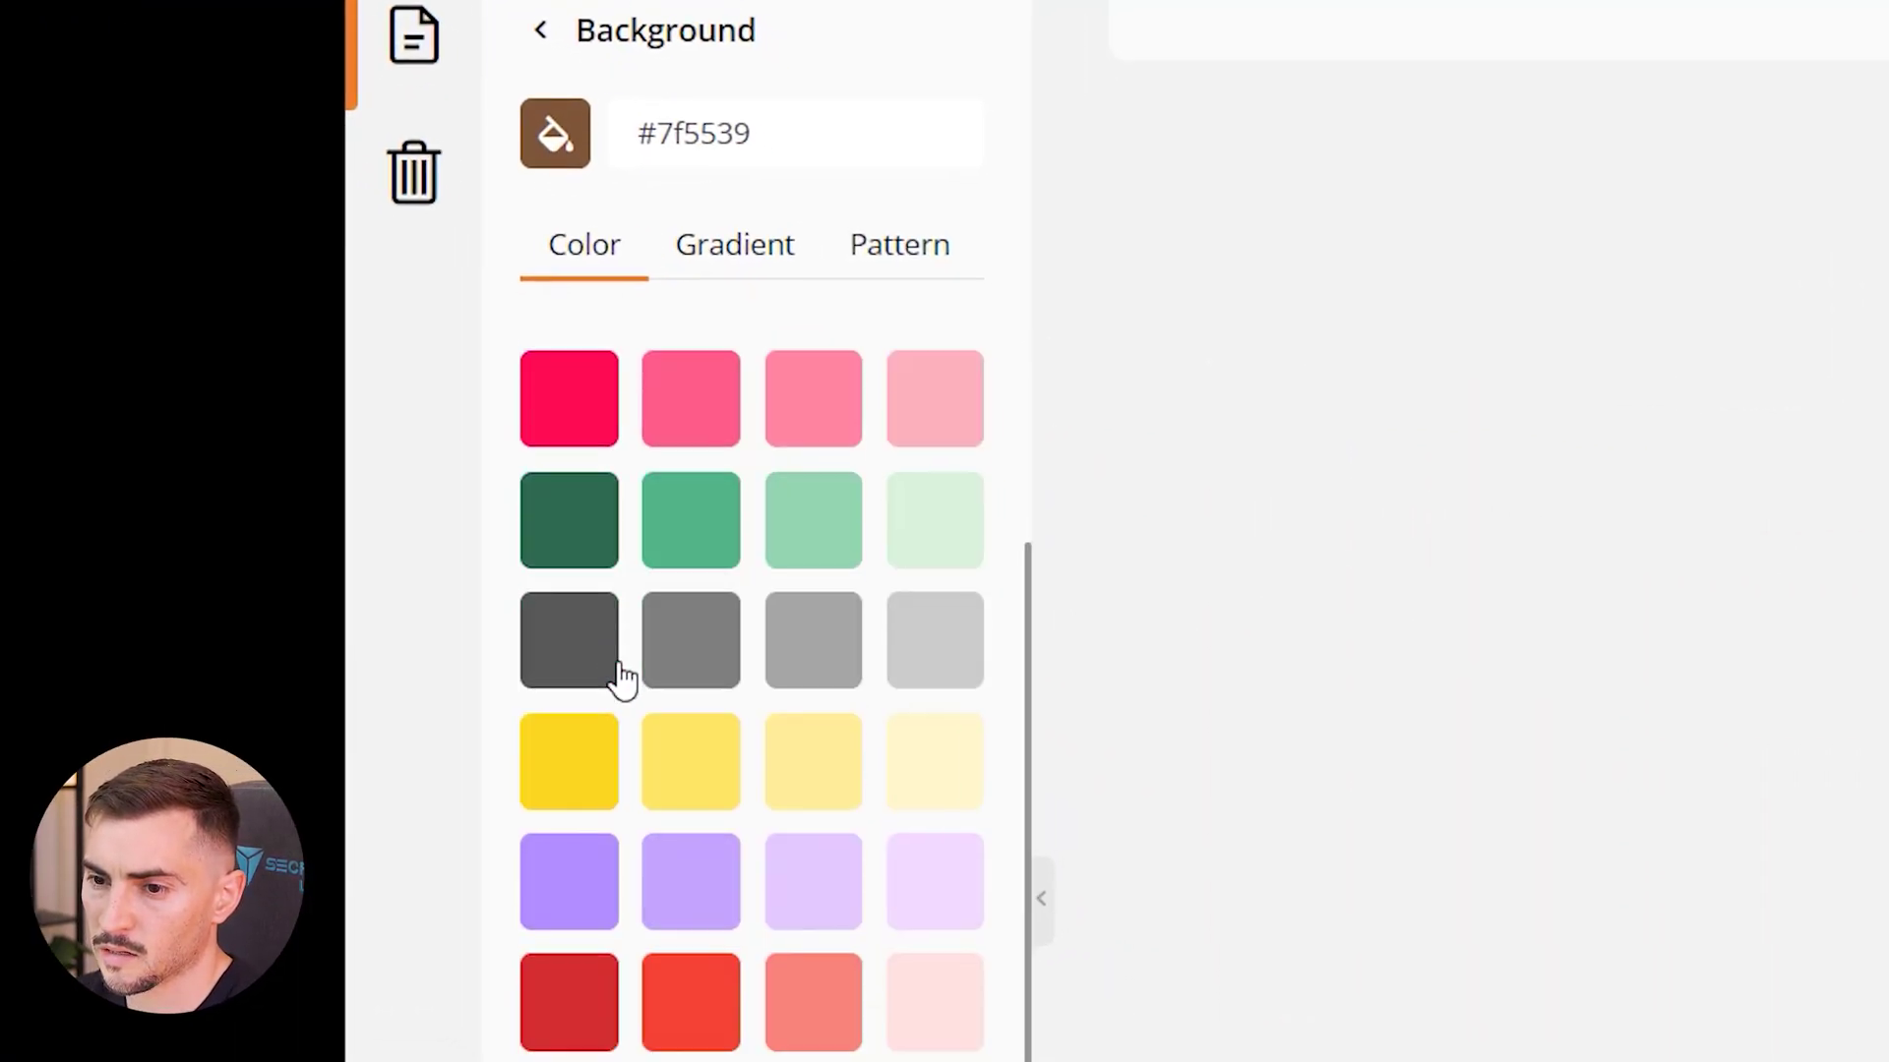
pyautogui.click(737, 251)
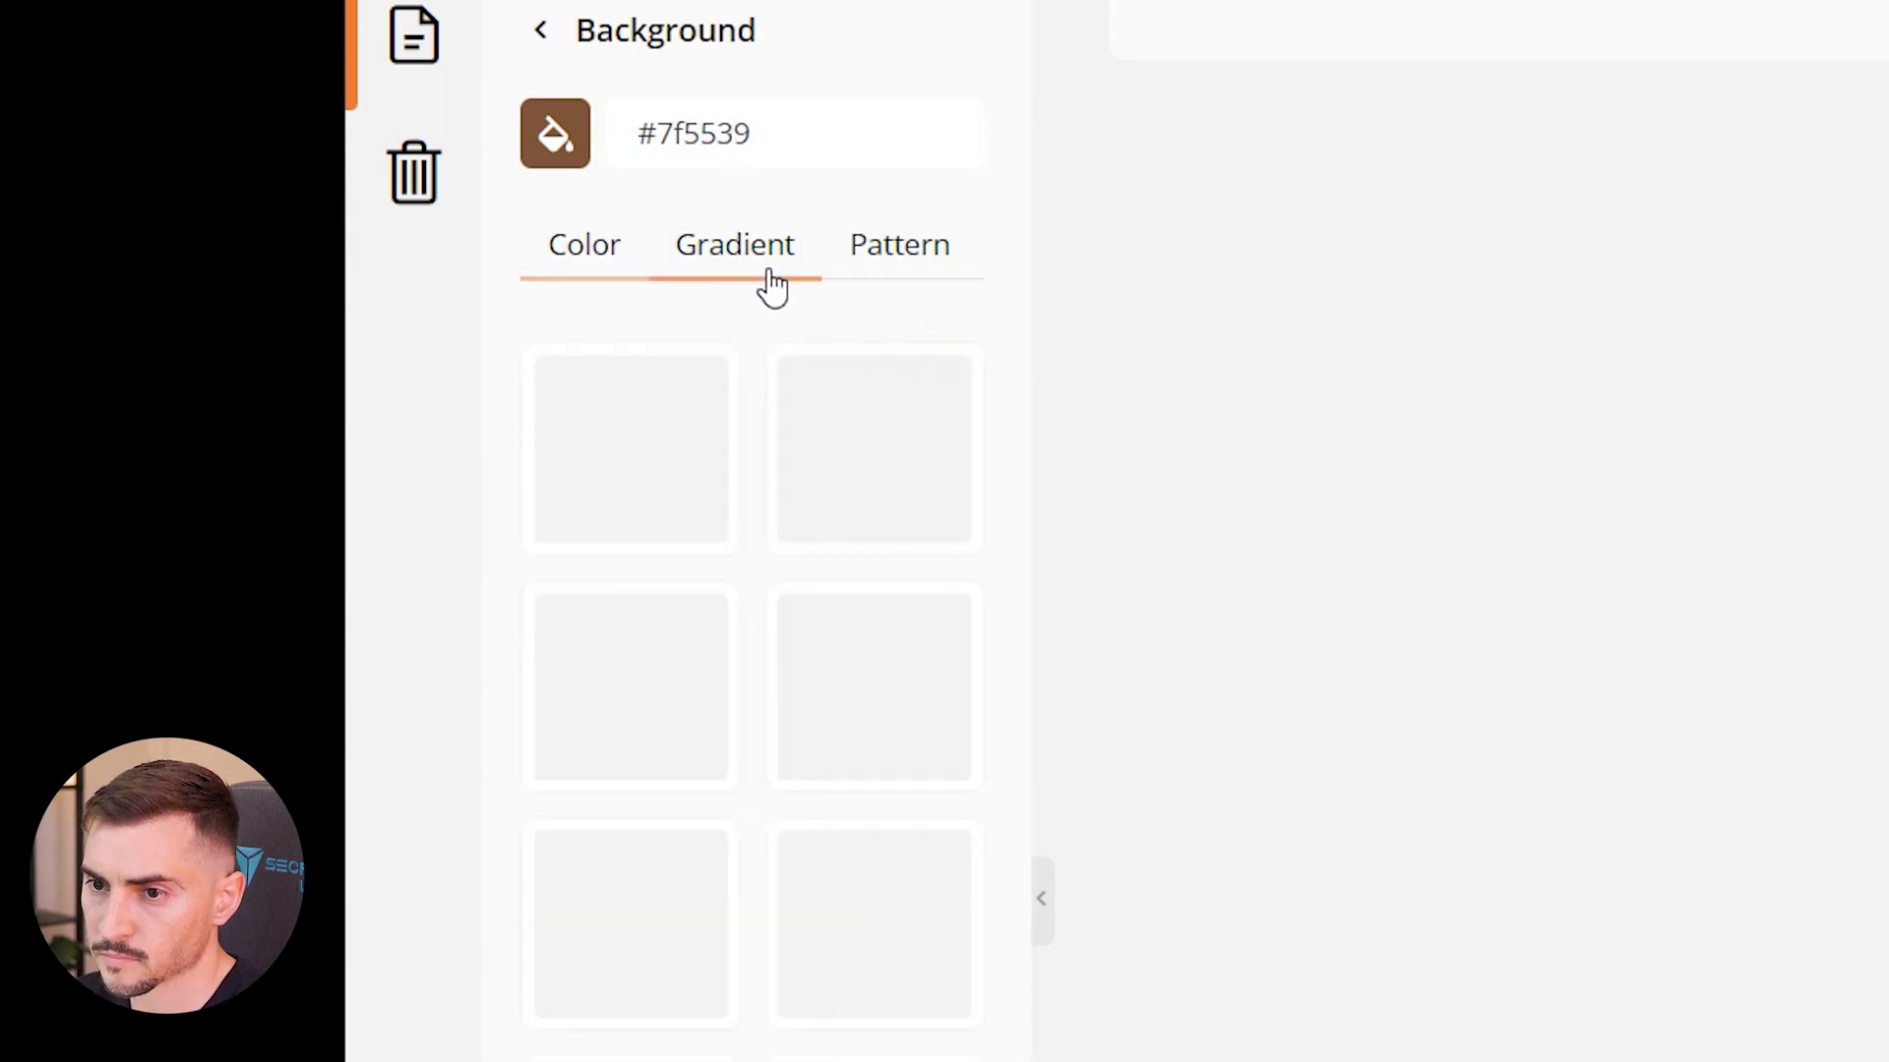
pyautogui.moveTo(862, 524)
pyautogui.scroll(-15, 863, 523)
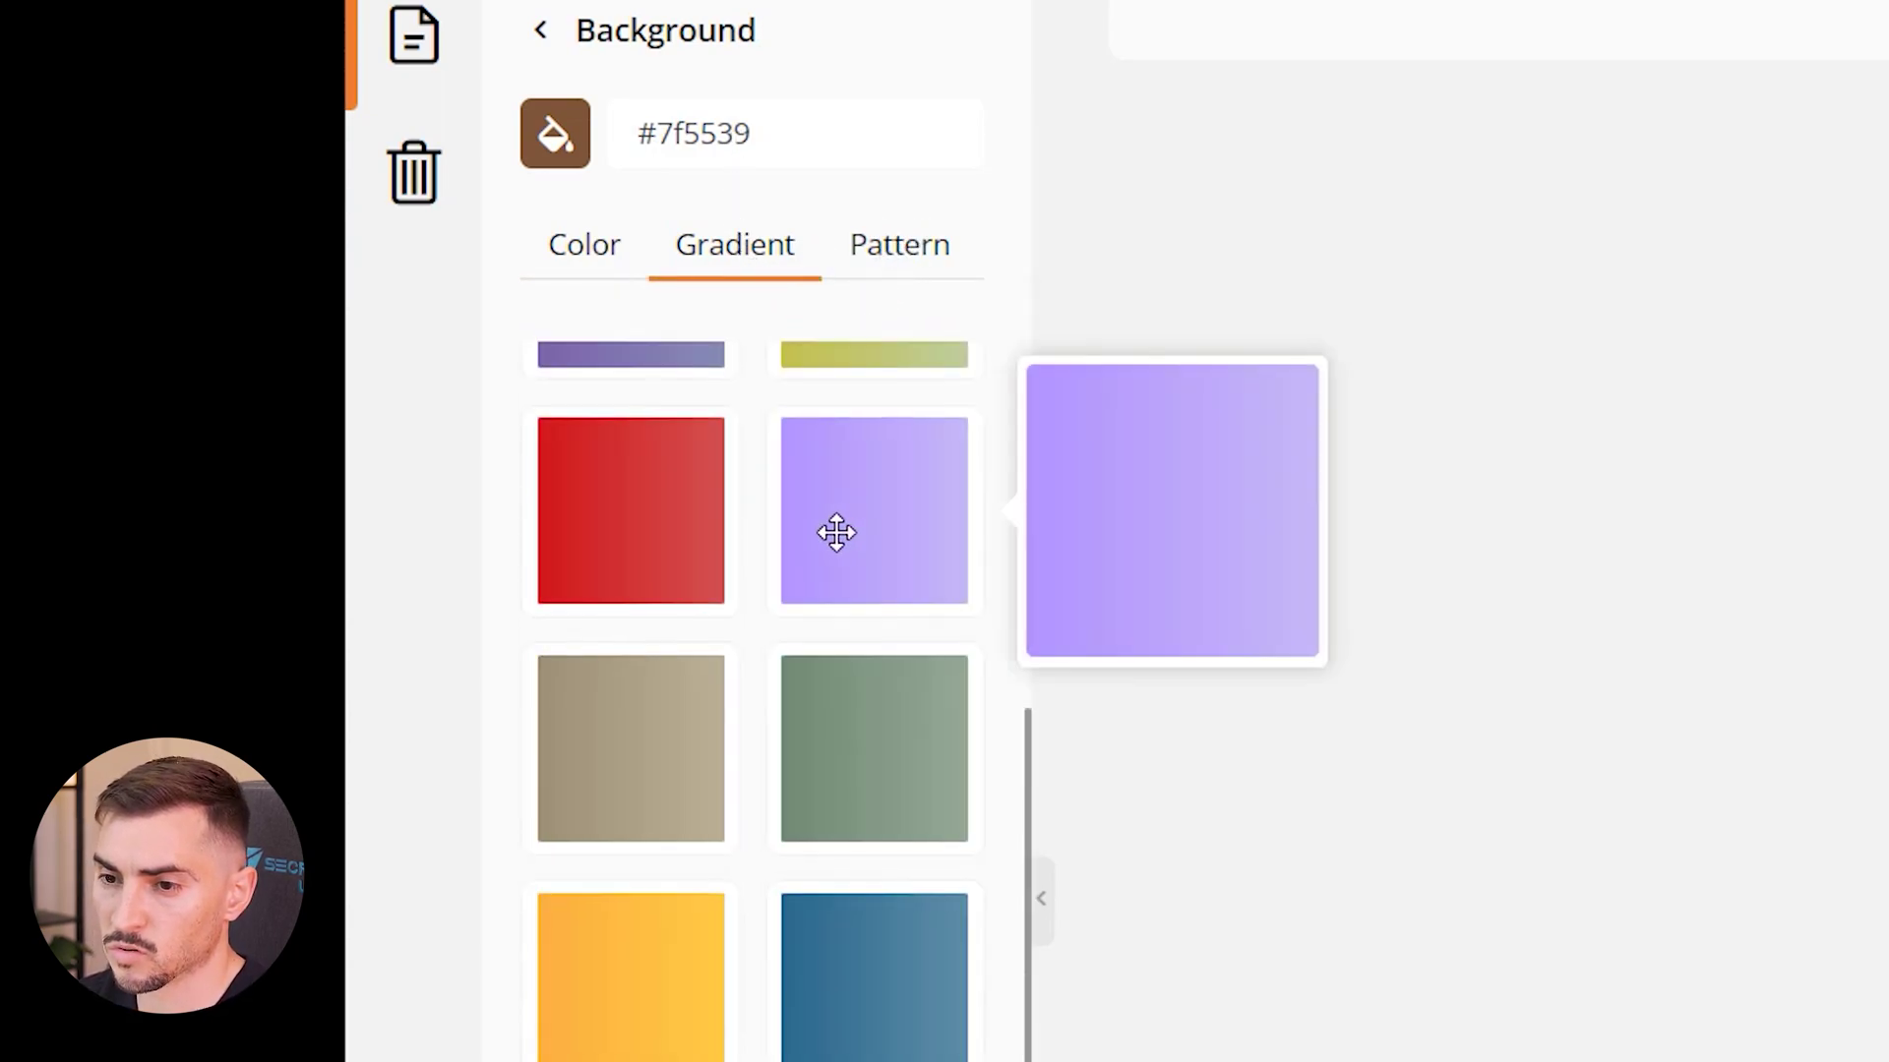
pyautogui.scroll(5, 864, 602)
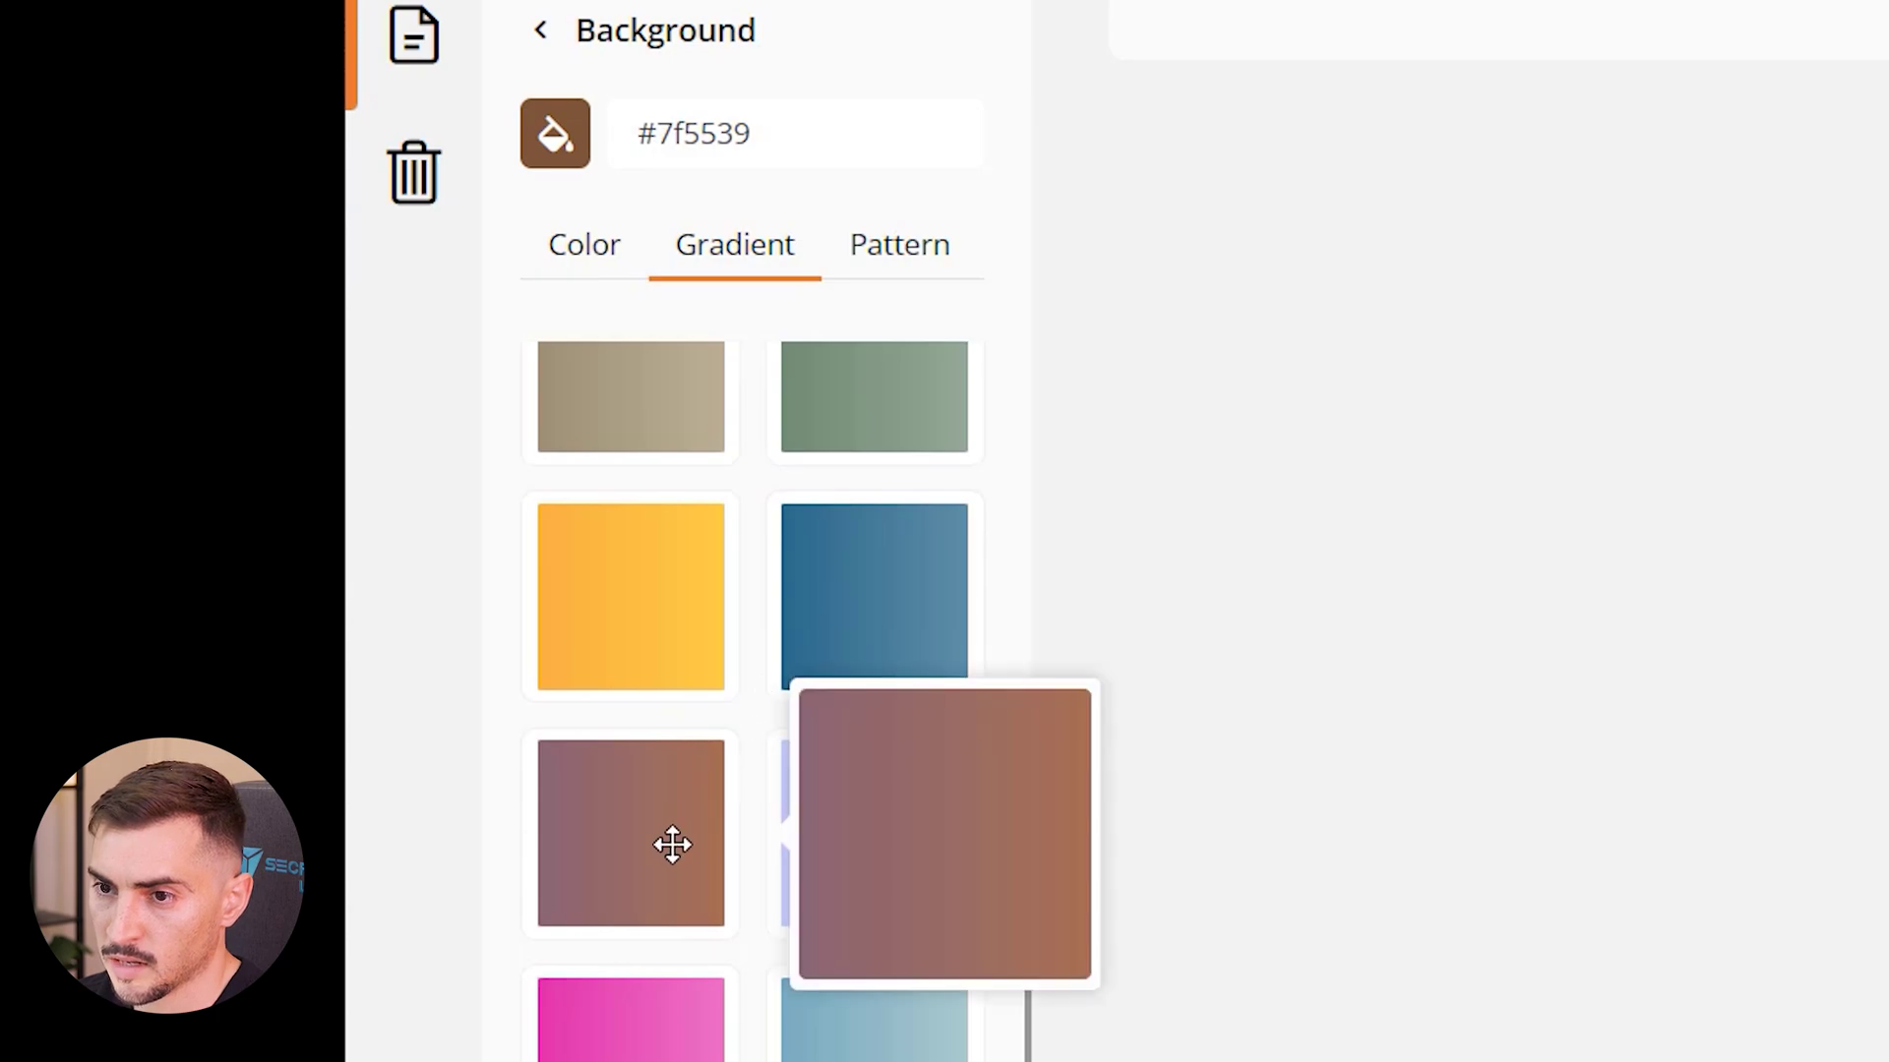
pyautogui.click(671, 844)
pyautogui.scroll(-8, 817, 1019)
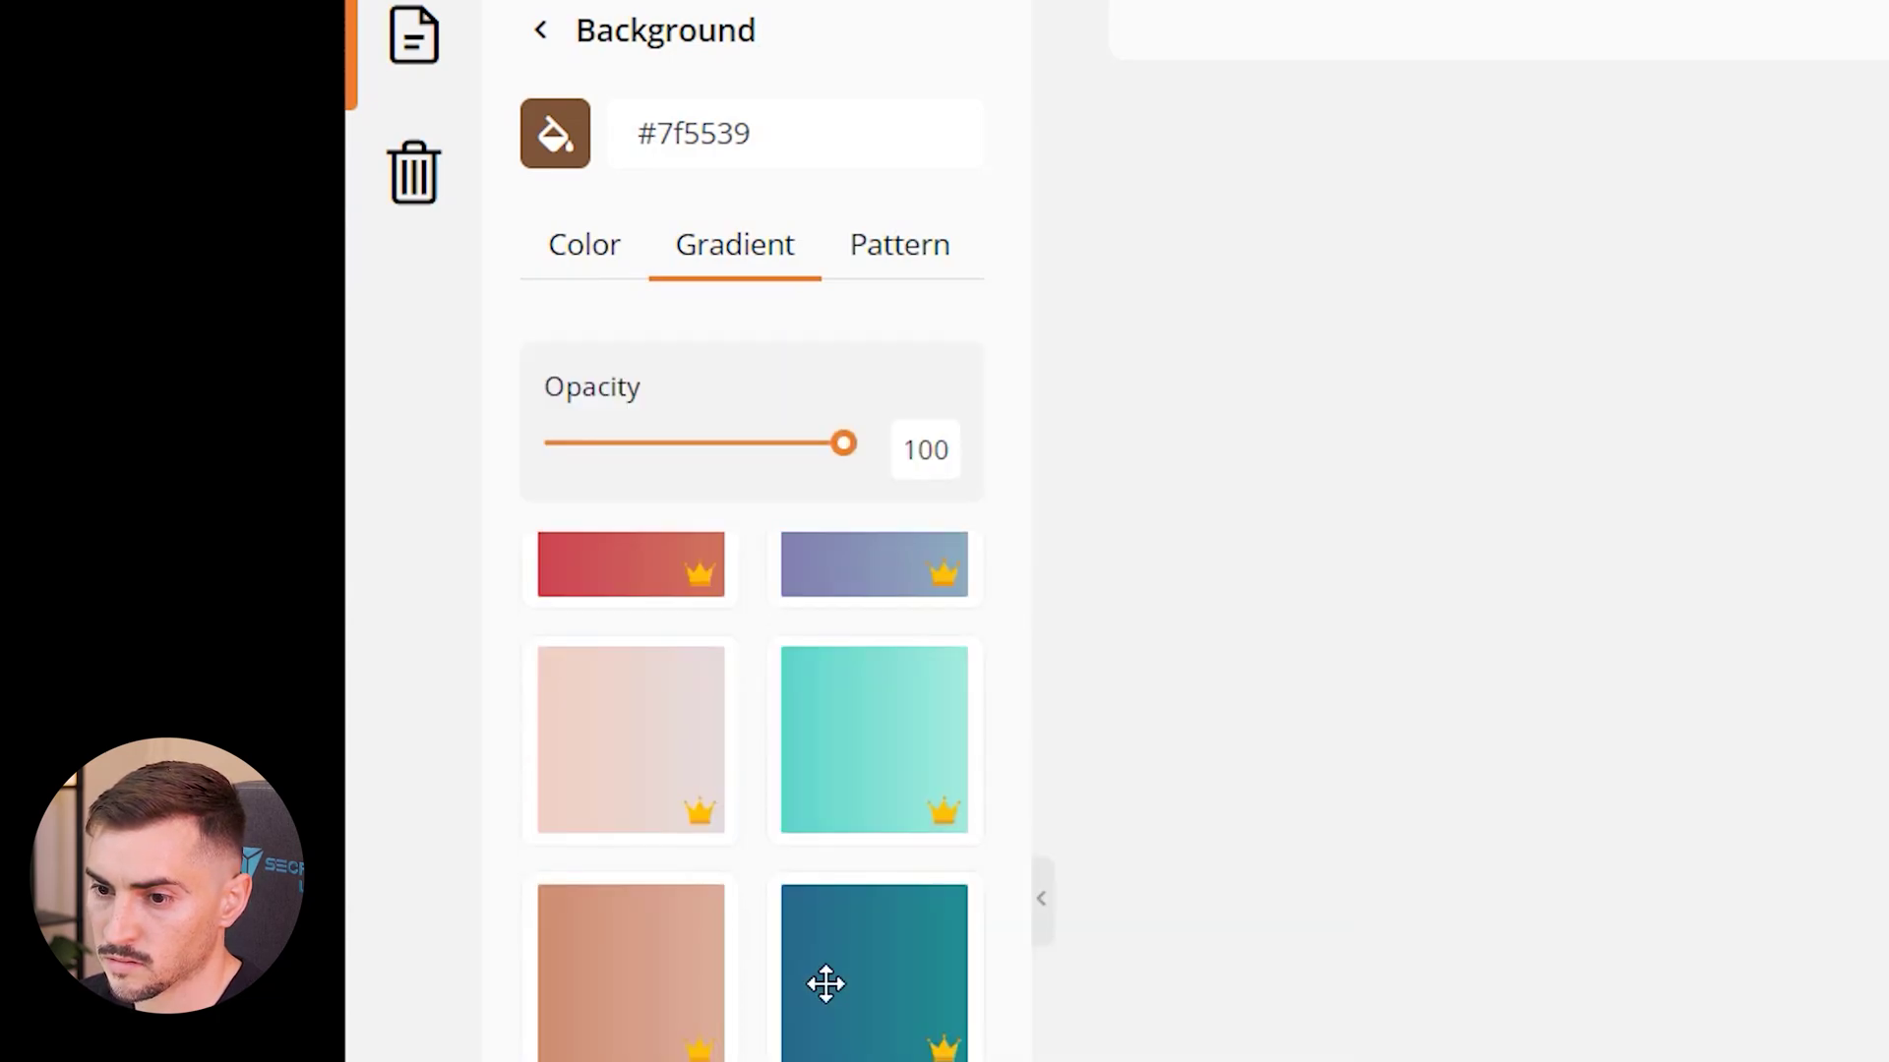
pyautogui.scroll(8, 873, 1021)
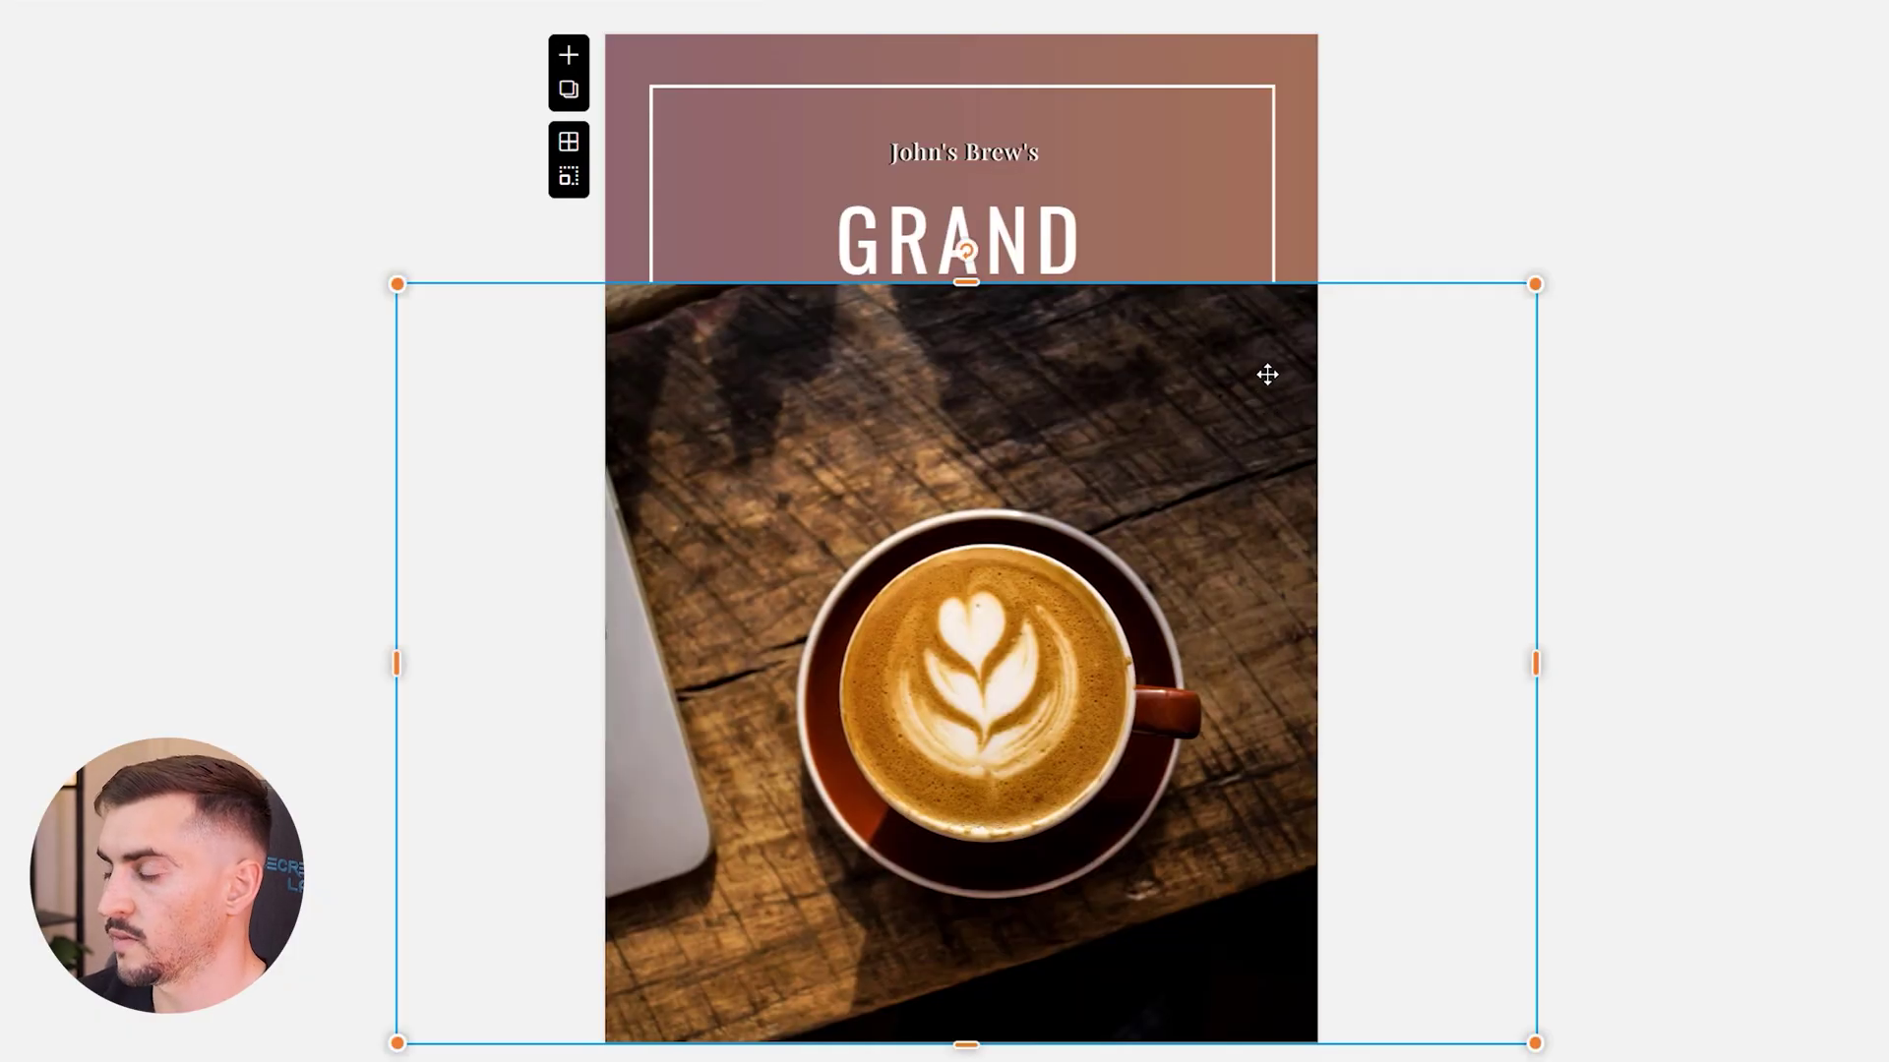
# Send the latte photo behind the text, enlarge it to fill the poster, and fade it to 39
pyautogui.rightClick(1263, 365)
pyautogui.click(1354, 572)
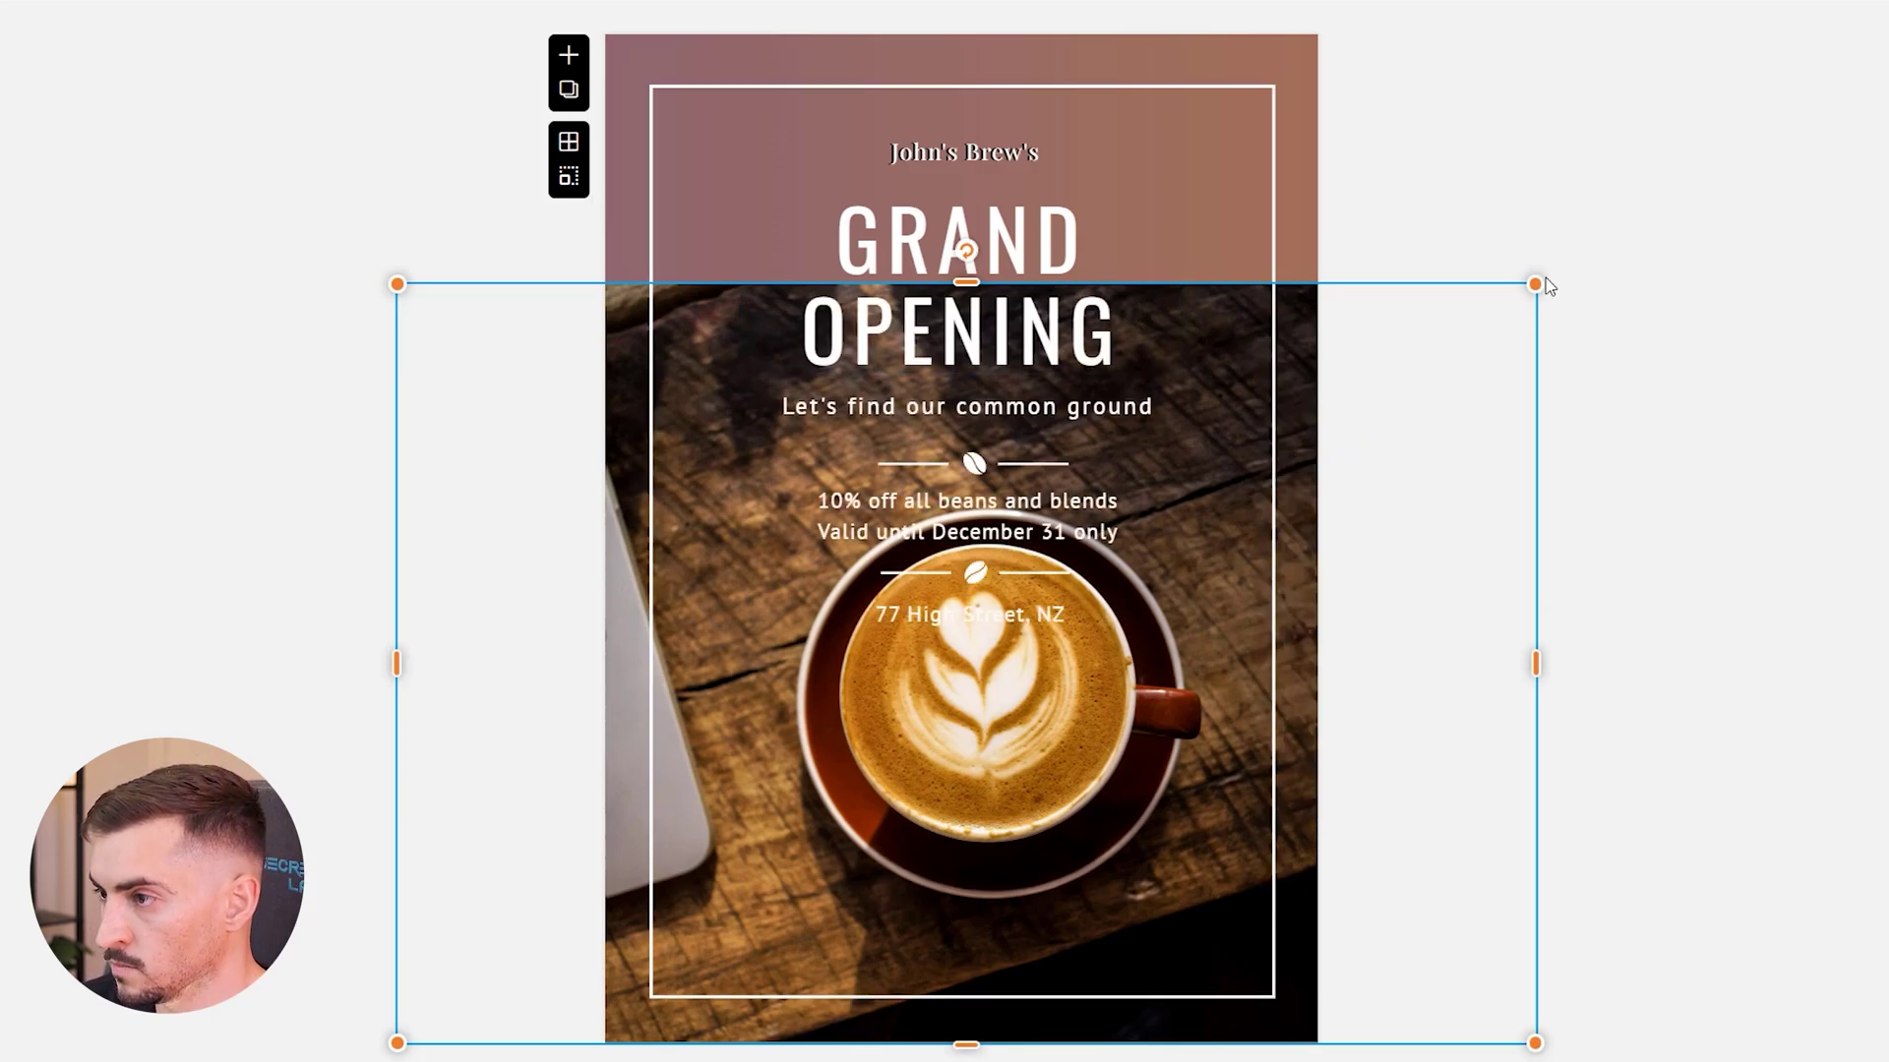
pyautogui.moveTo(1535, 284); pyautogui.dragTo(1866, 8)
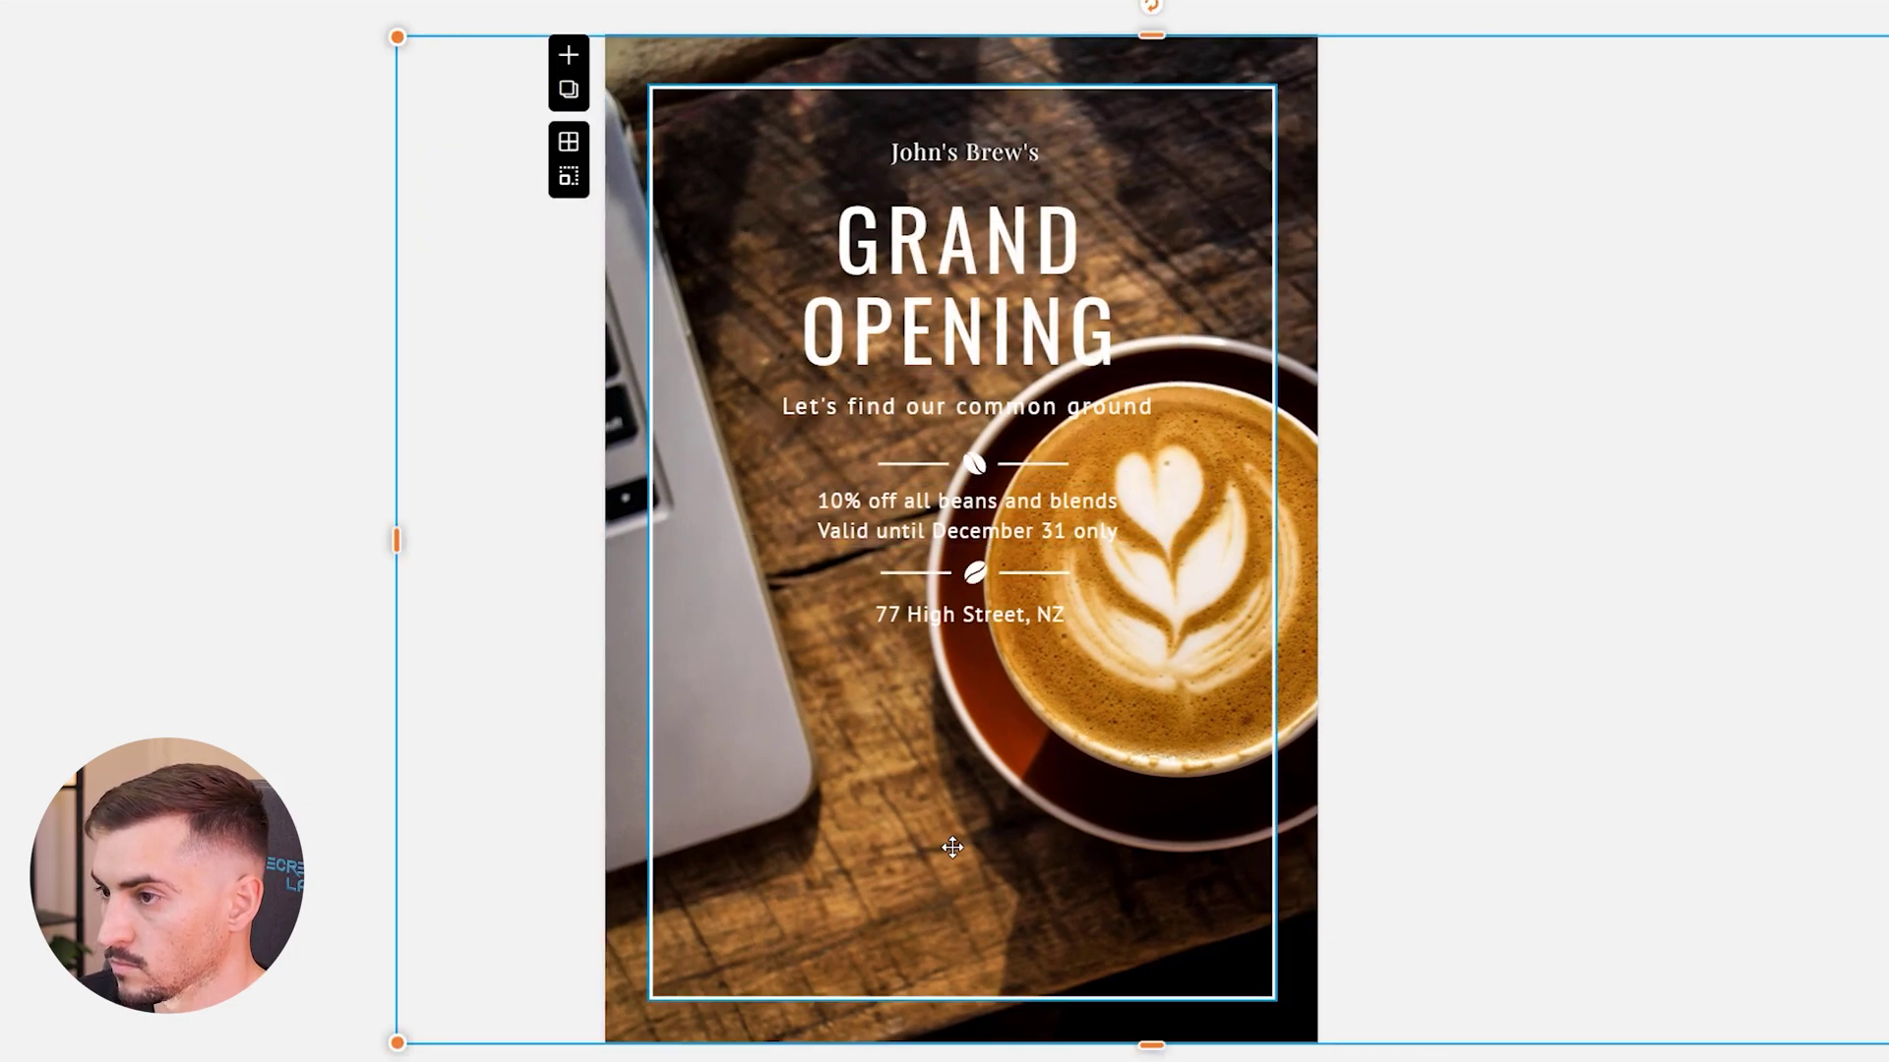
pyautogui.moveTo(1040, 41); pyautogui.dragTo(941, 44)
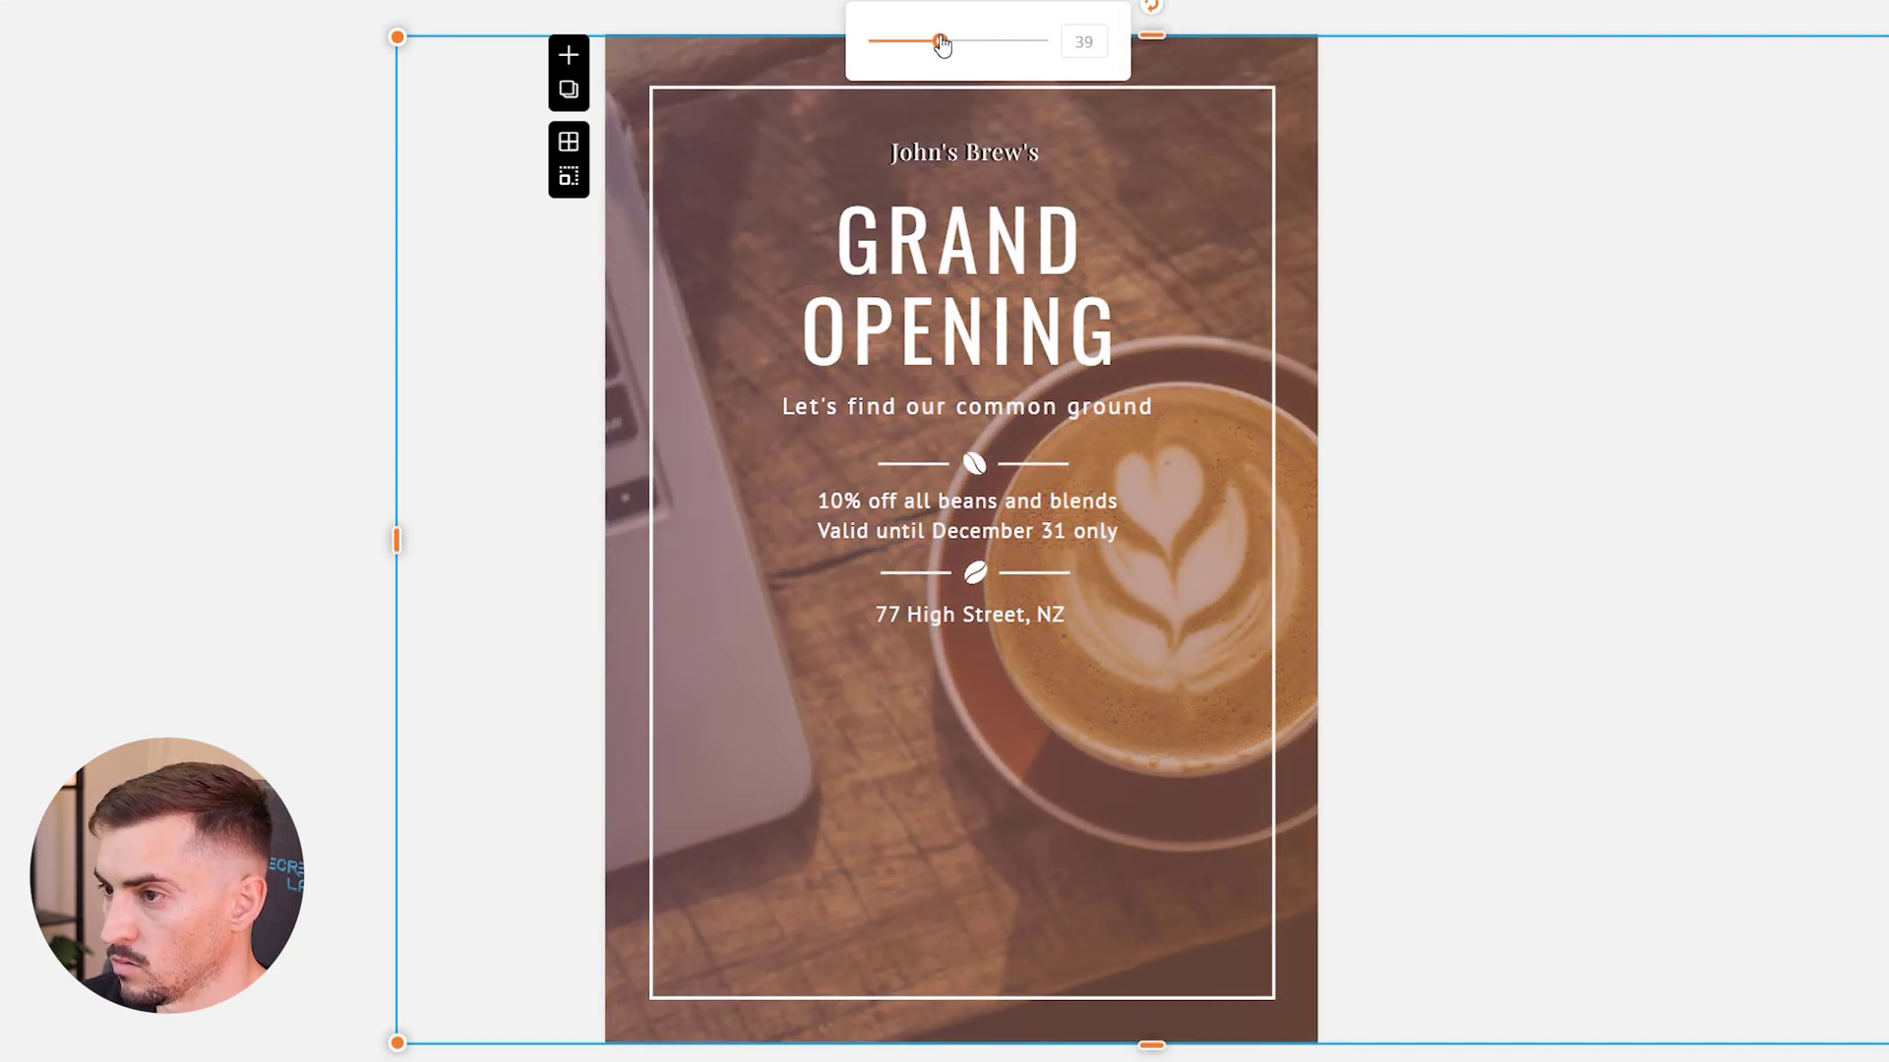
# Delete the John's Brew's text from the top of the poster
pyautogui.click(937, 247)
pyautogui.click(1035, 153)
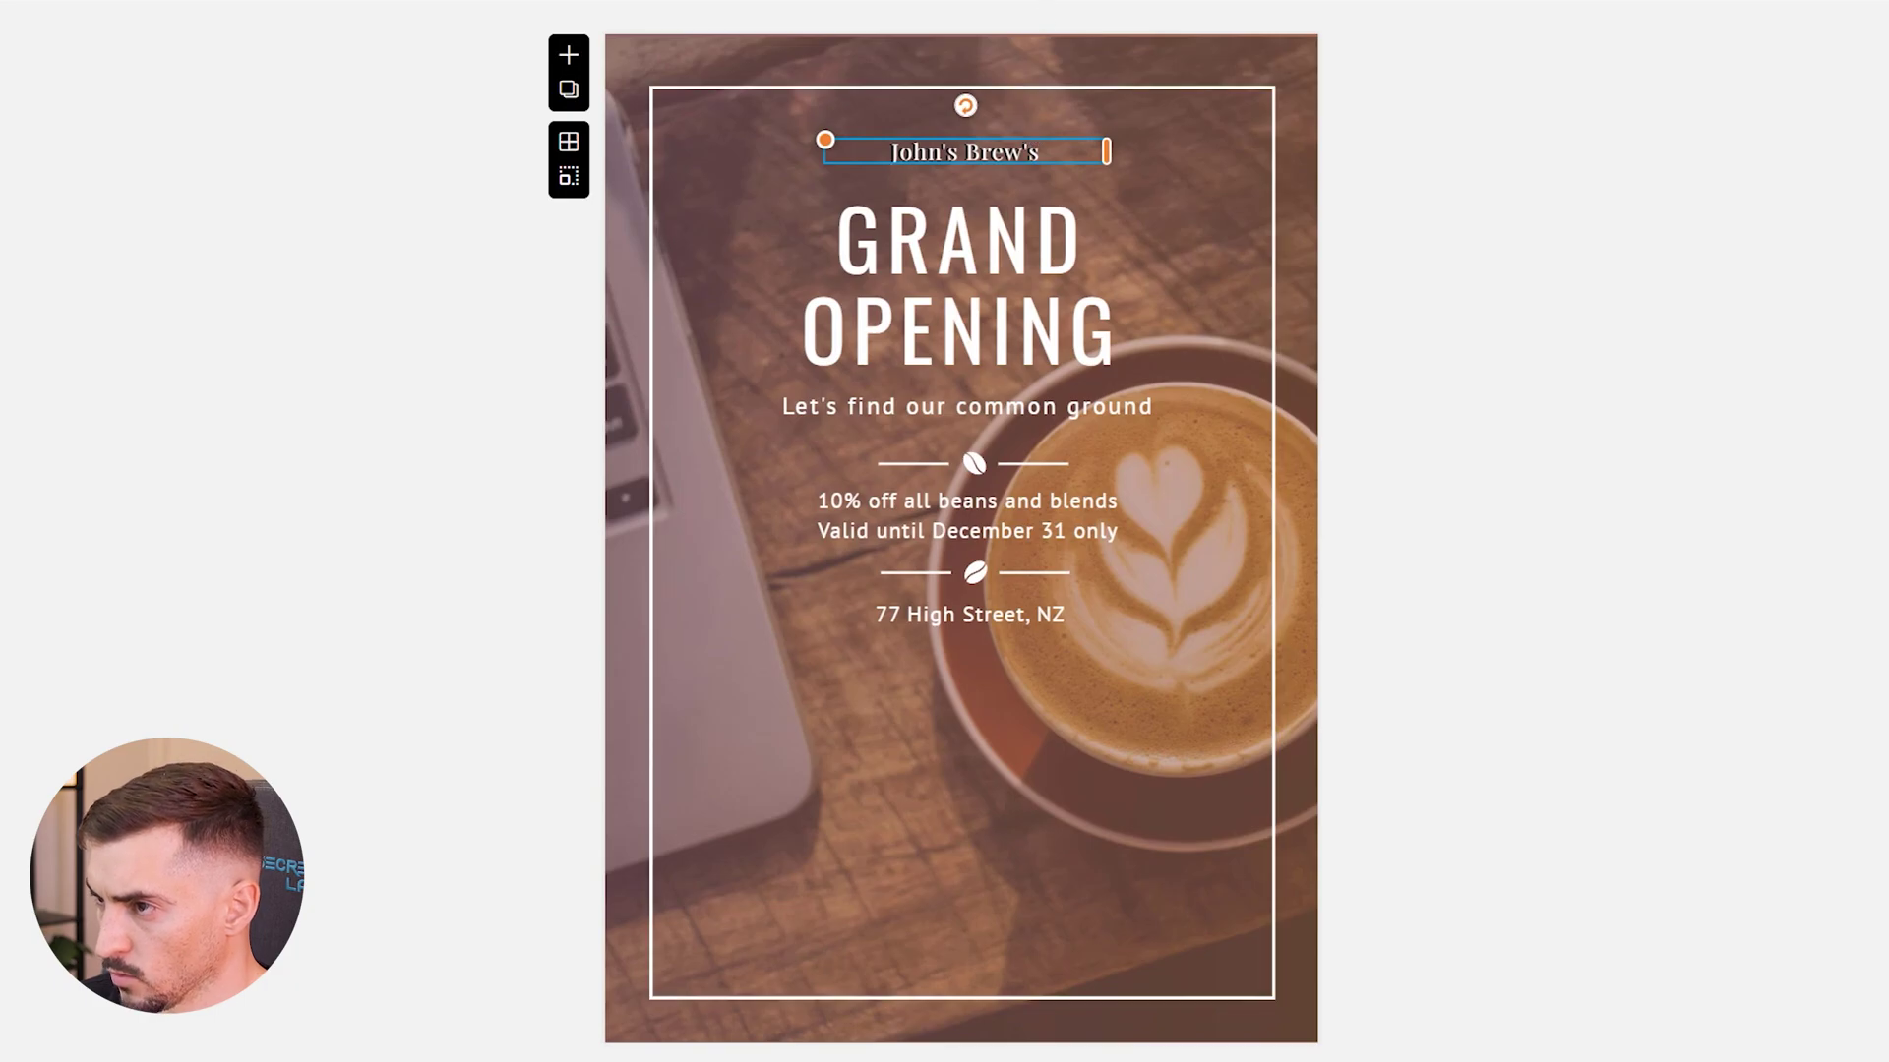
pyautogui.press('Delete')
pyautogui.click(988, 215)
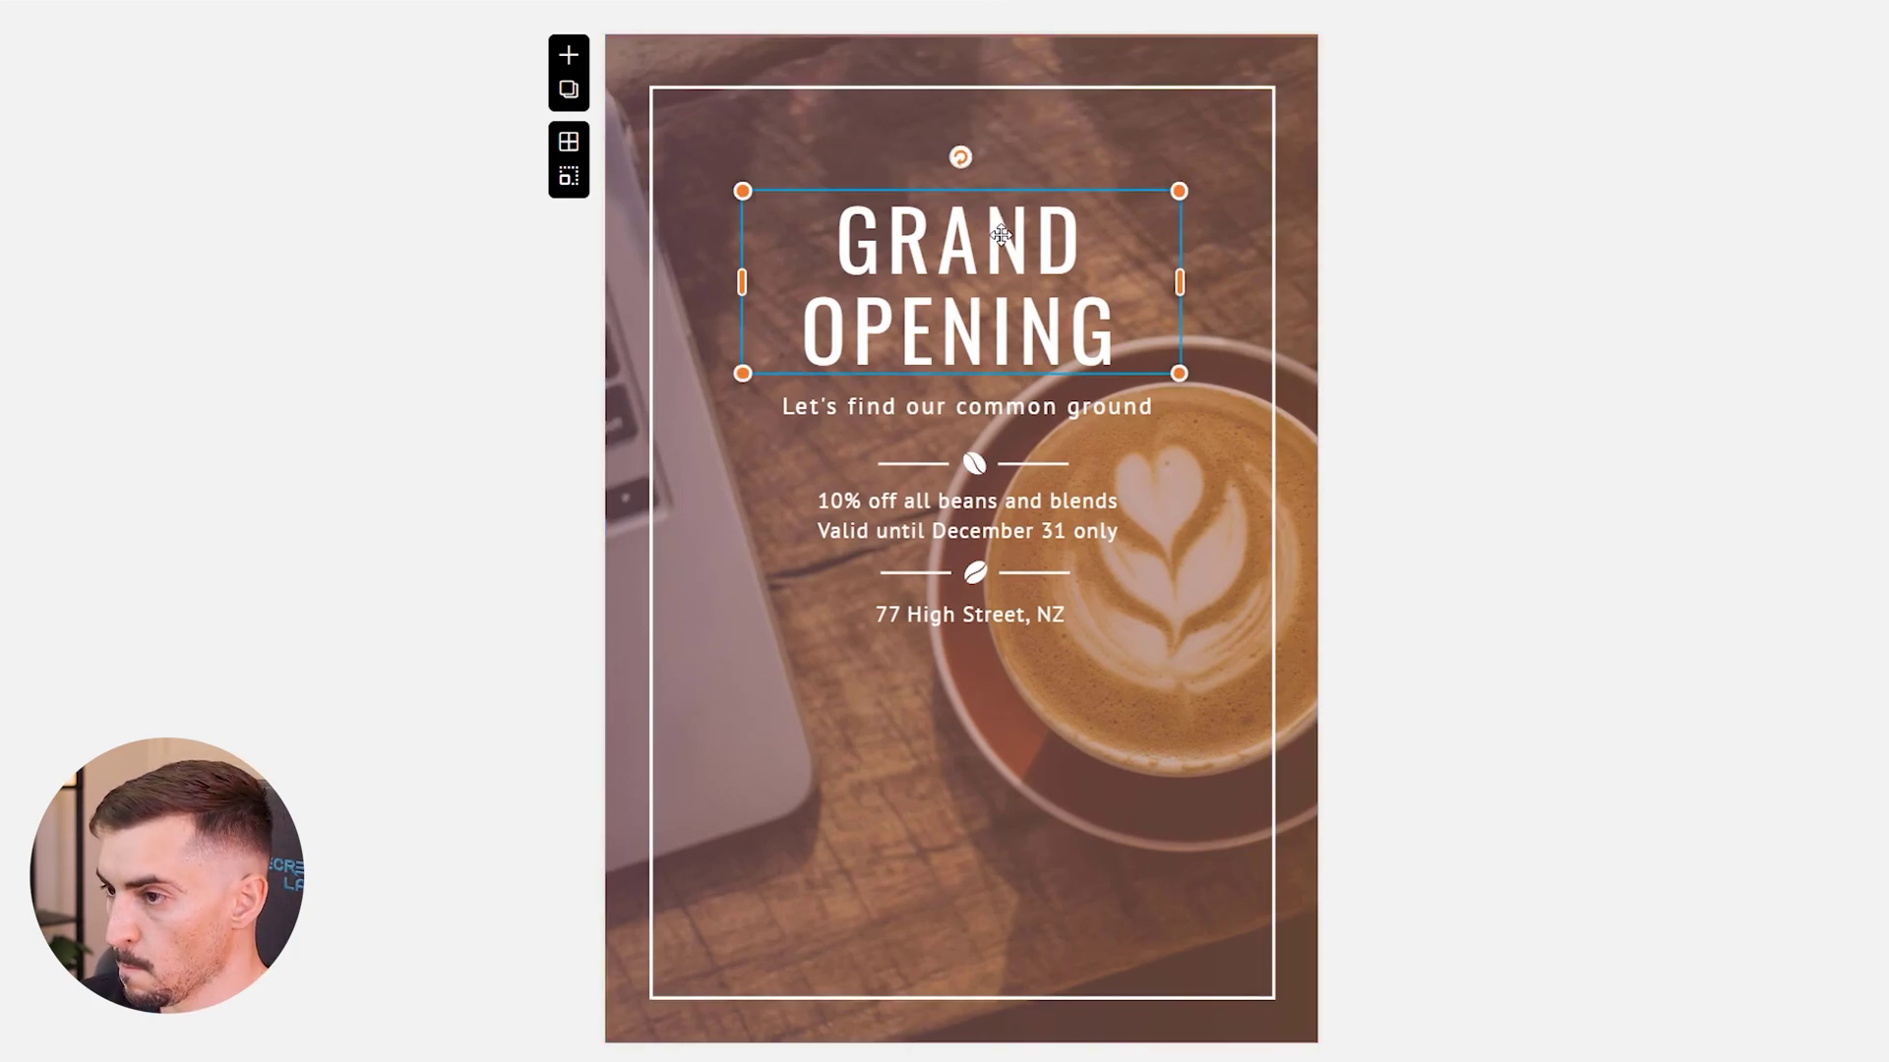
pyautogui.click(892, 413)
pyautogui.click(960, 262)
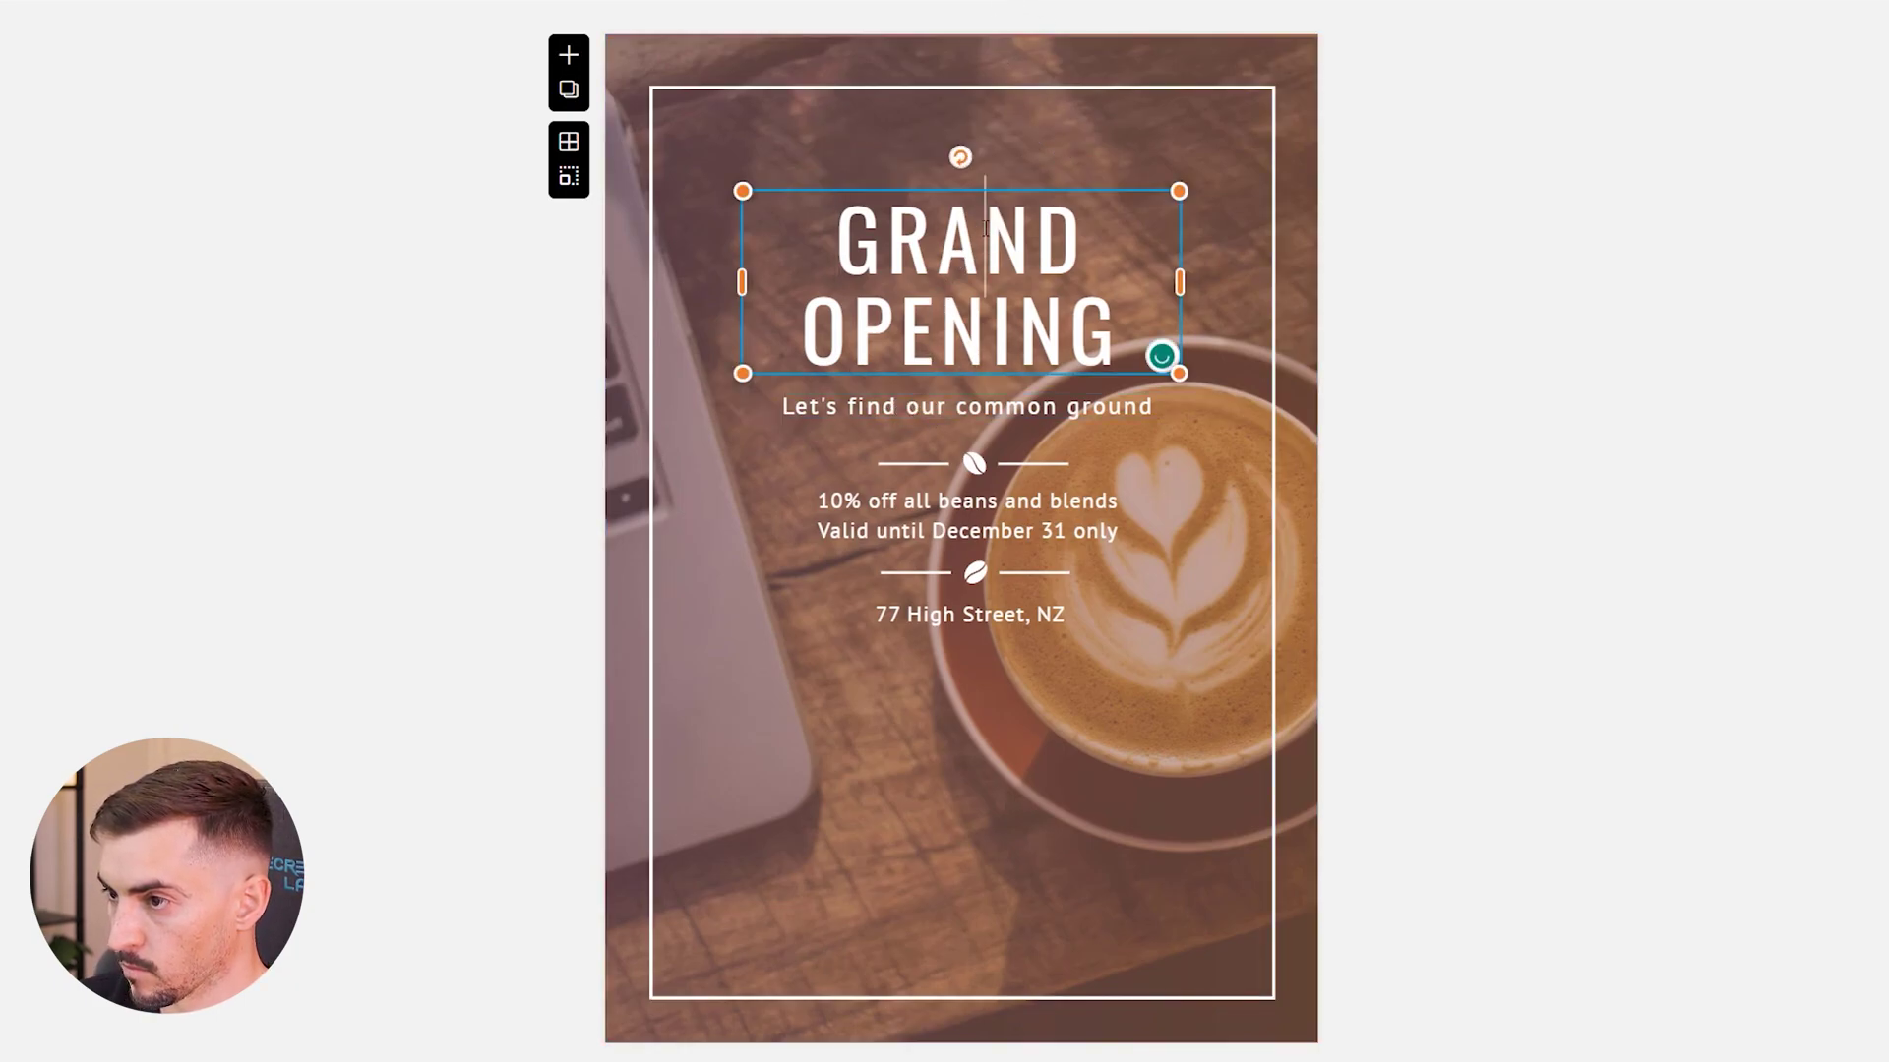
pyautogui.click(1236, 83)
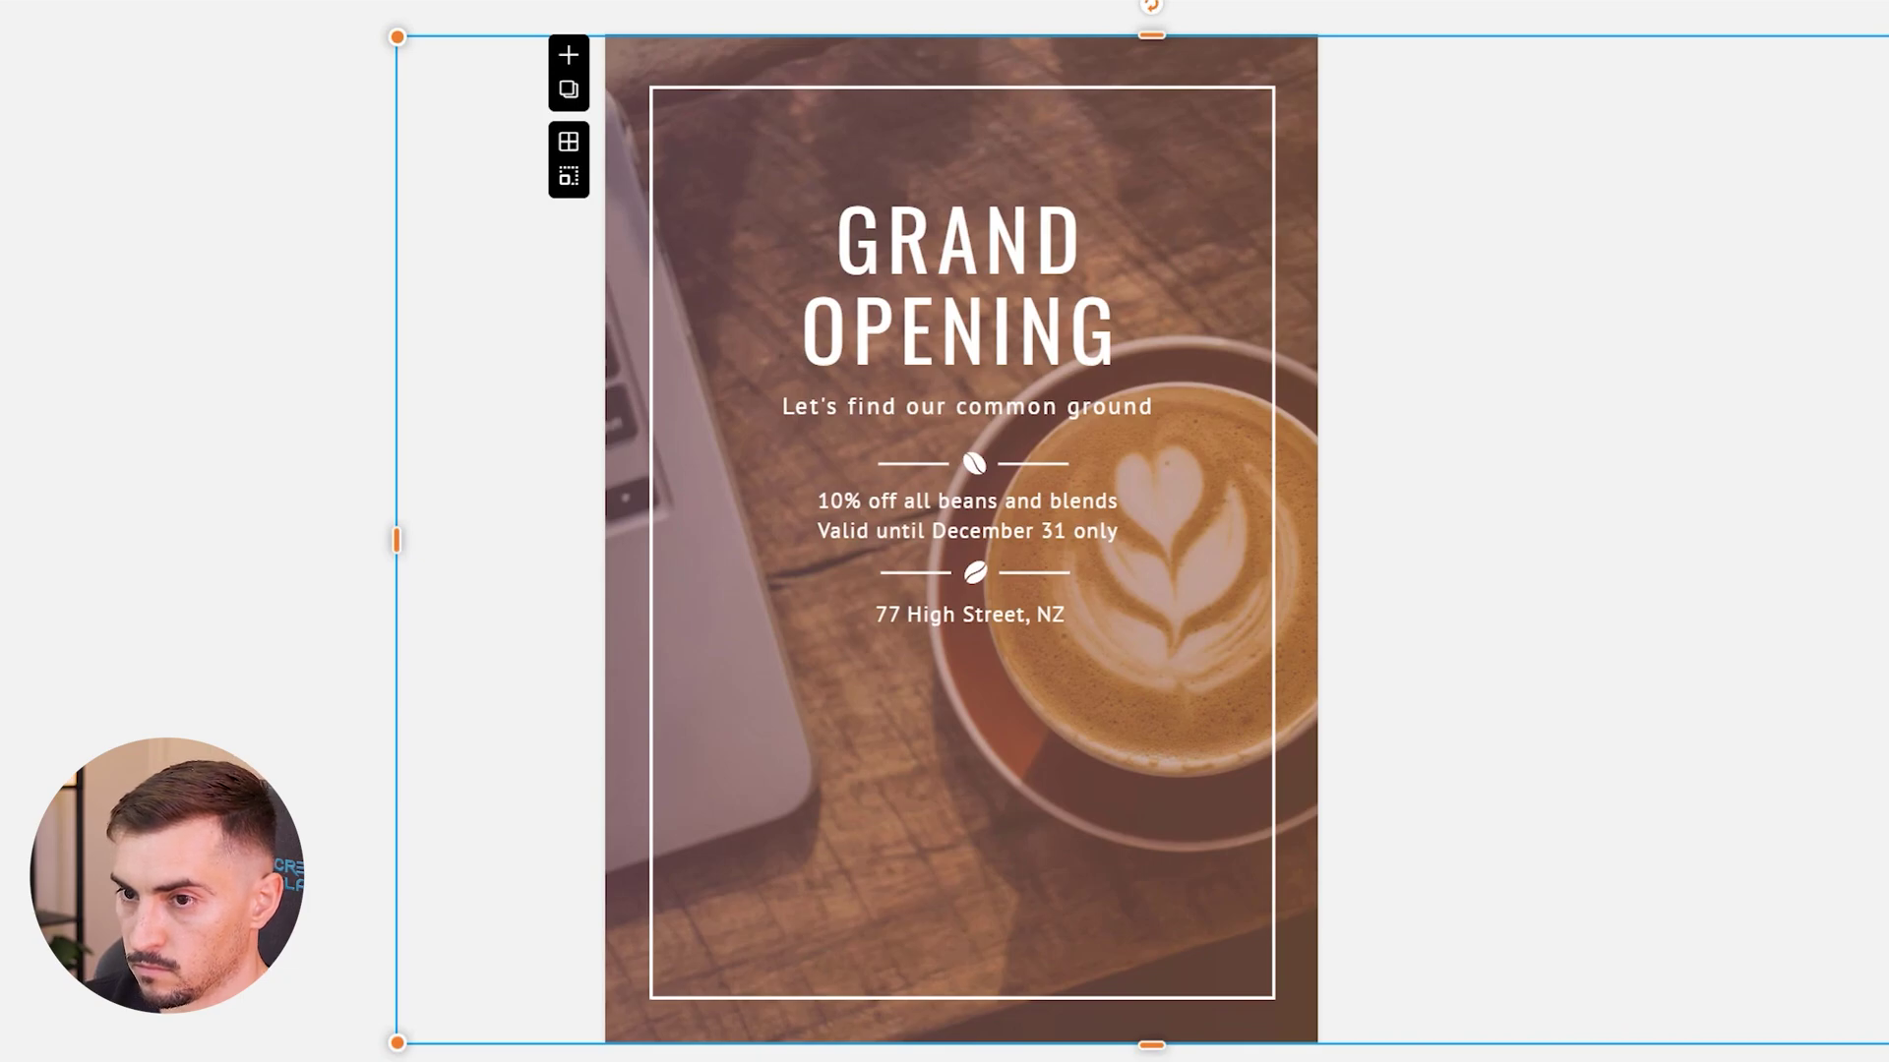
# Add a bold Noto Serif 'SUN CAFE' title centred at the top of the poster
pyautogui.press('t')
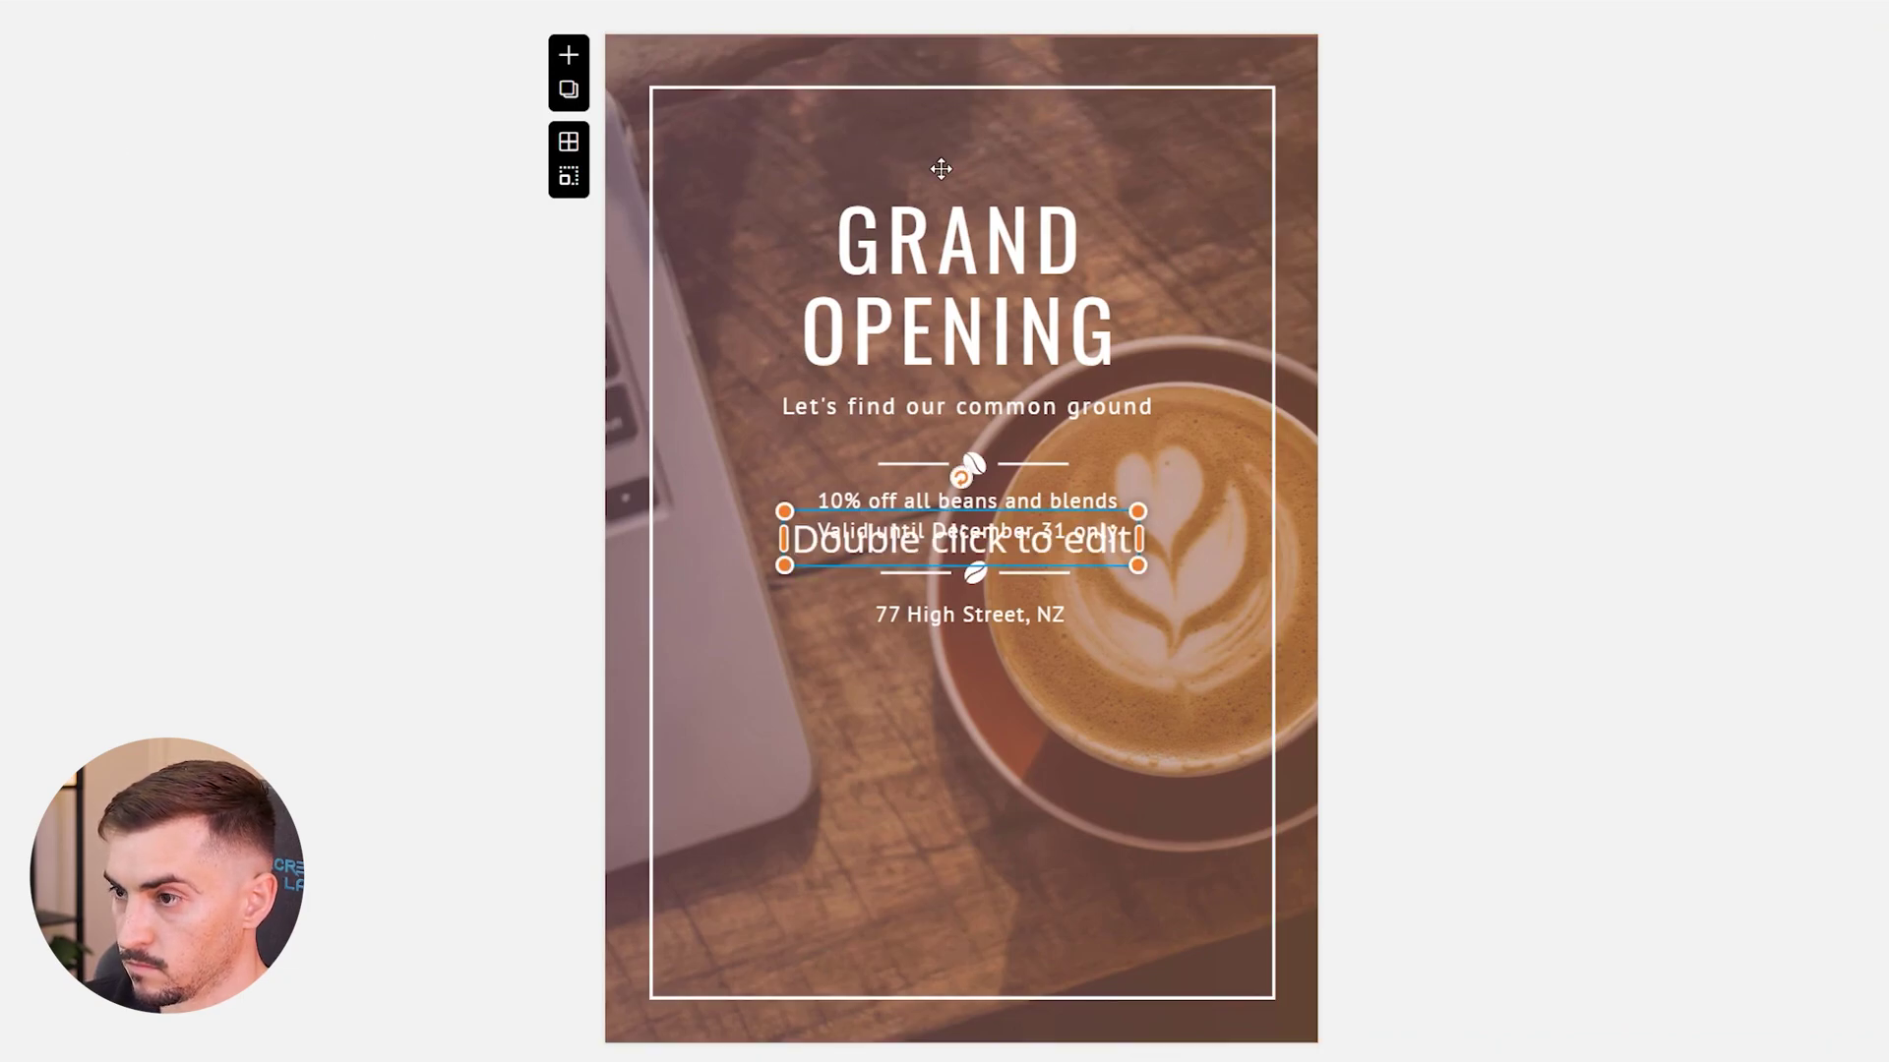
pyautogui.click(883, 138)
pyautogui.press('t')
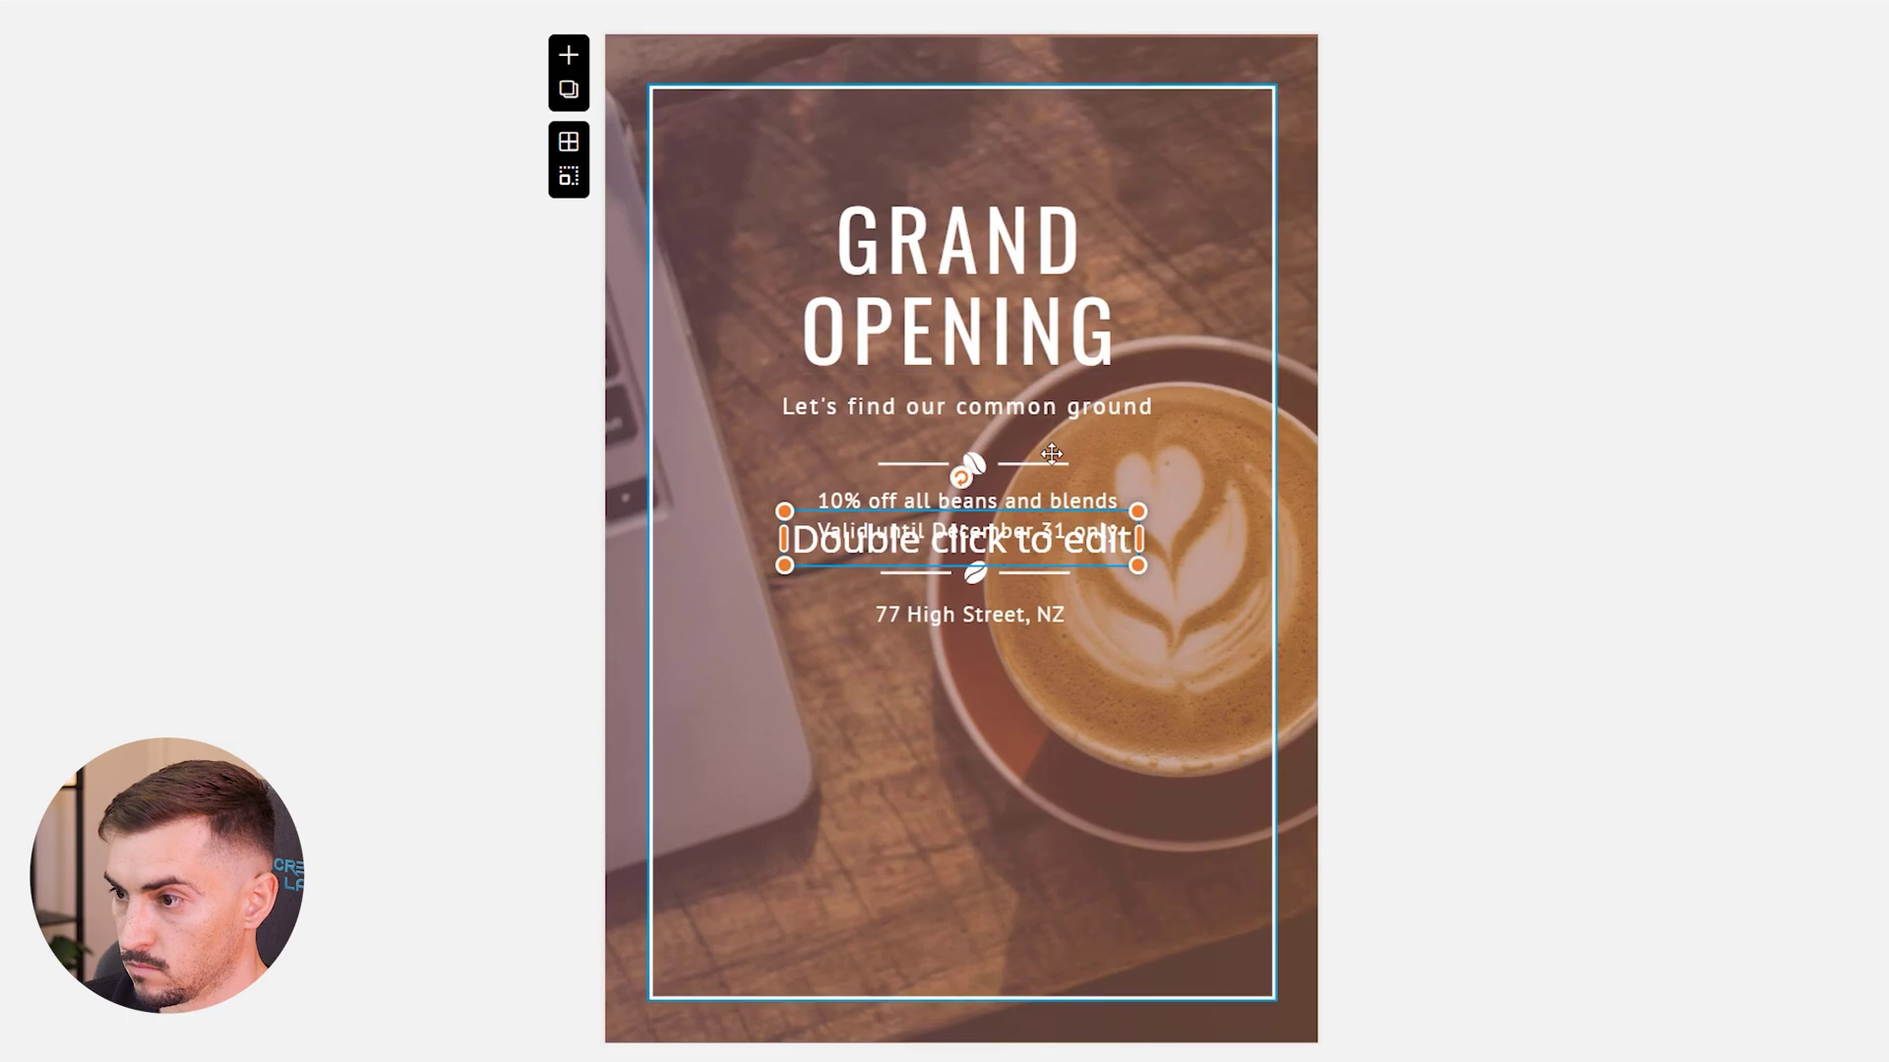
pyautogui.moveTo(979, 541); pyautogui.dragTo(977, 151)
pyautogui.doubleClick(1011, 149)
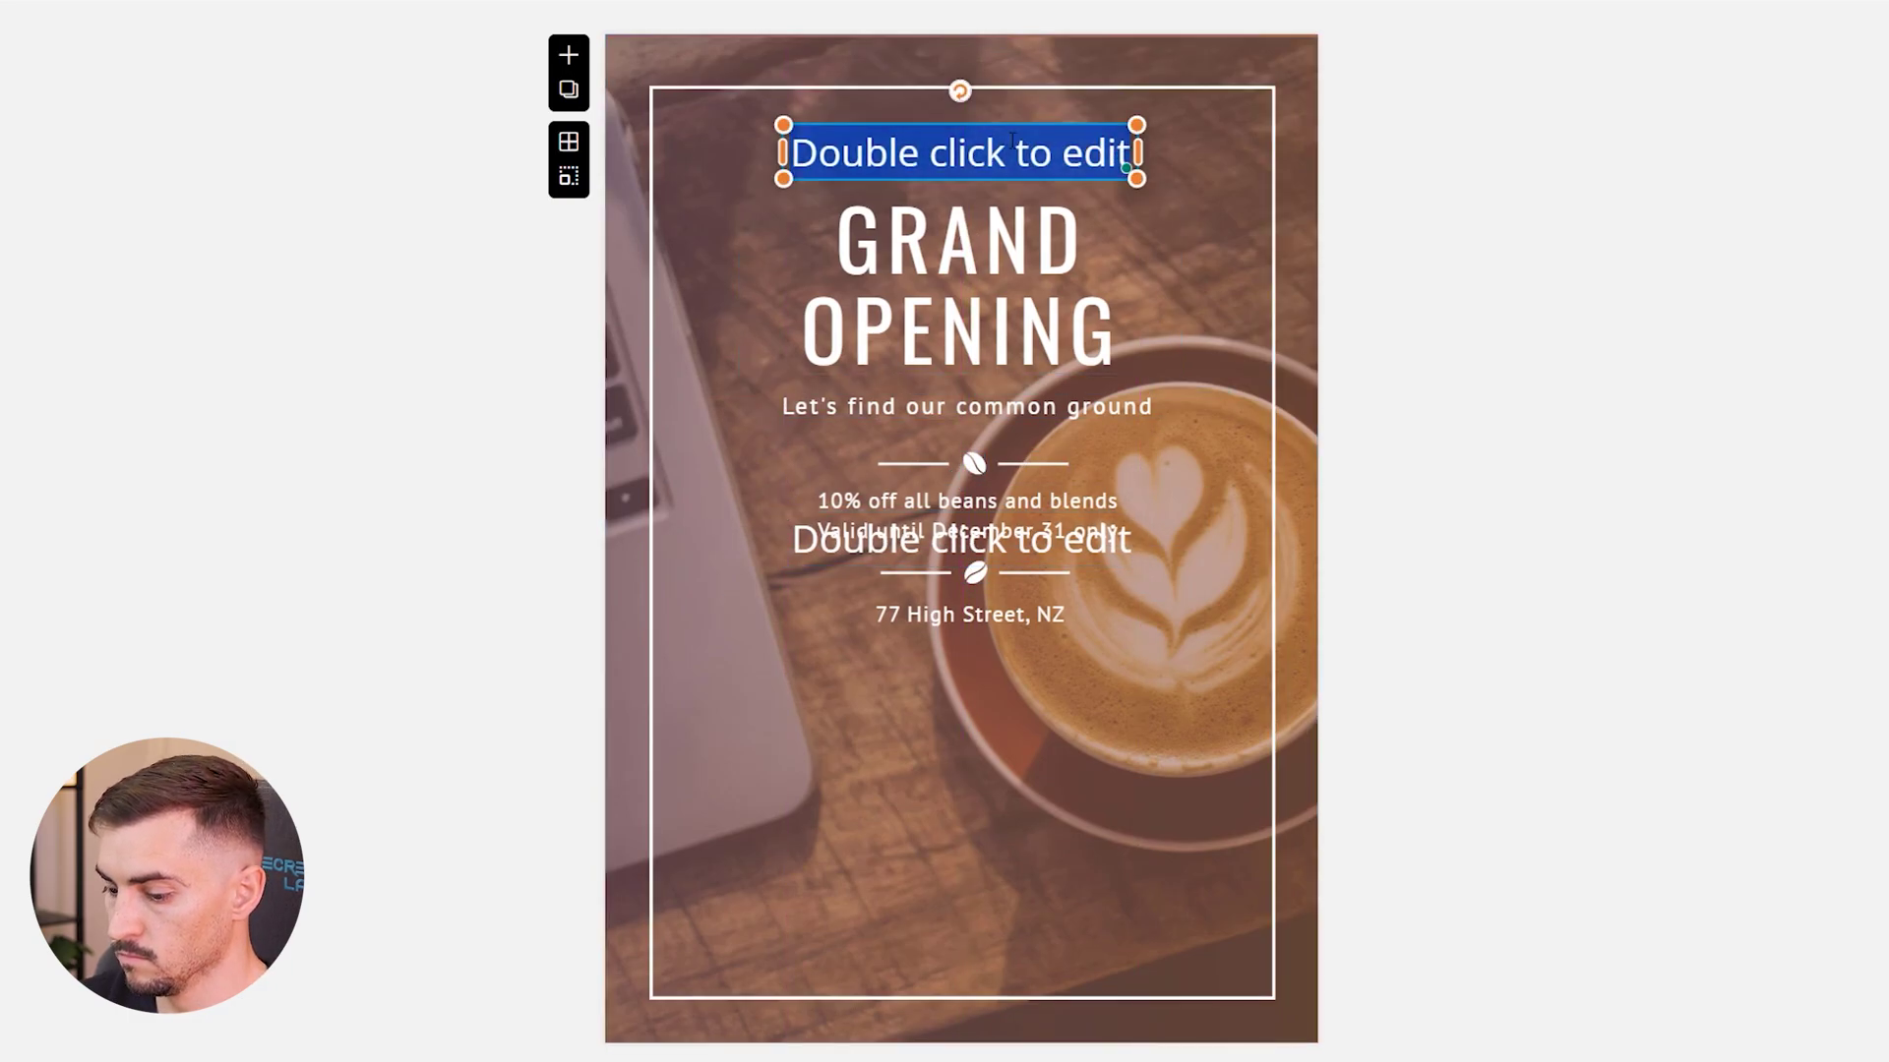
pyautogui.write('SUN CAFE')
pyautogui.hotkey('ctrl', 'a')
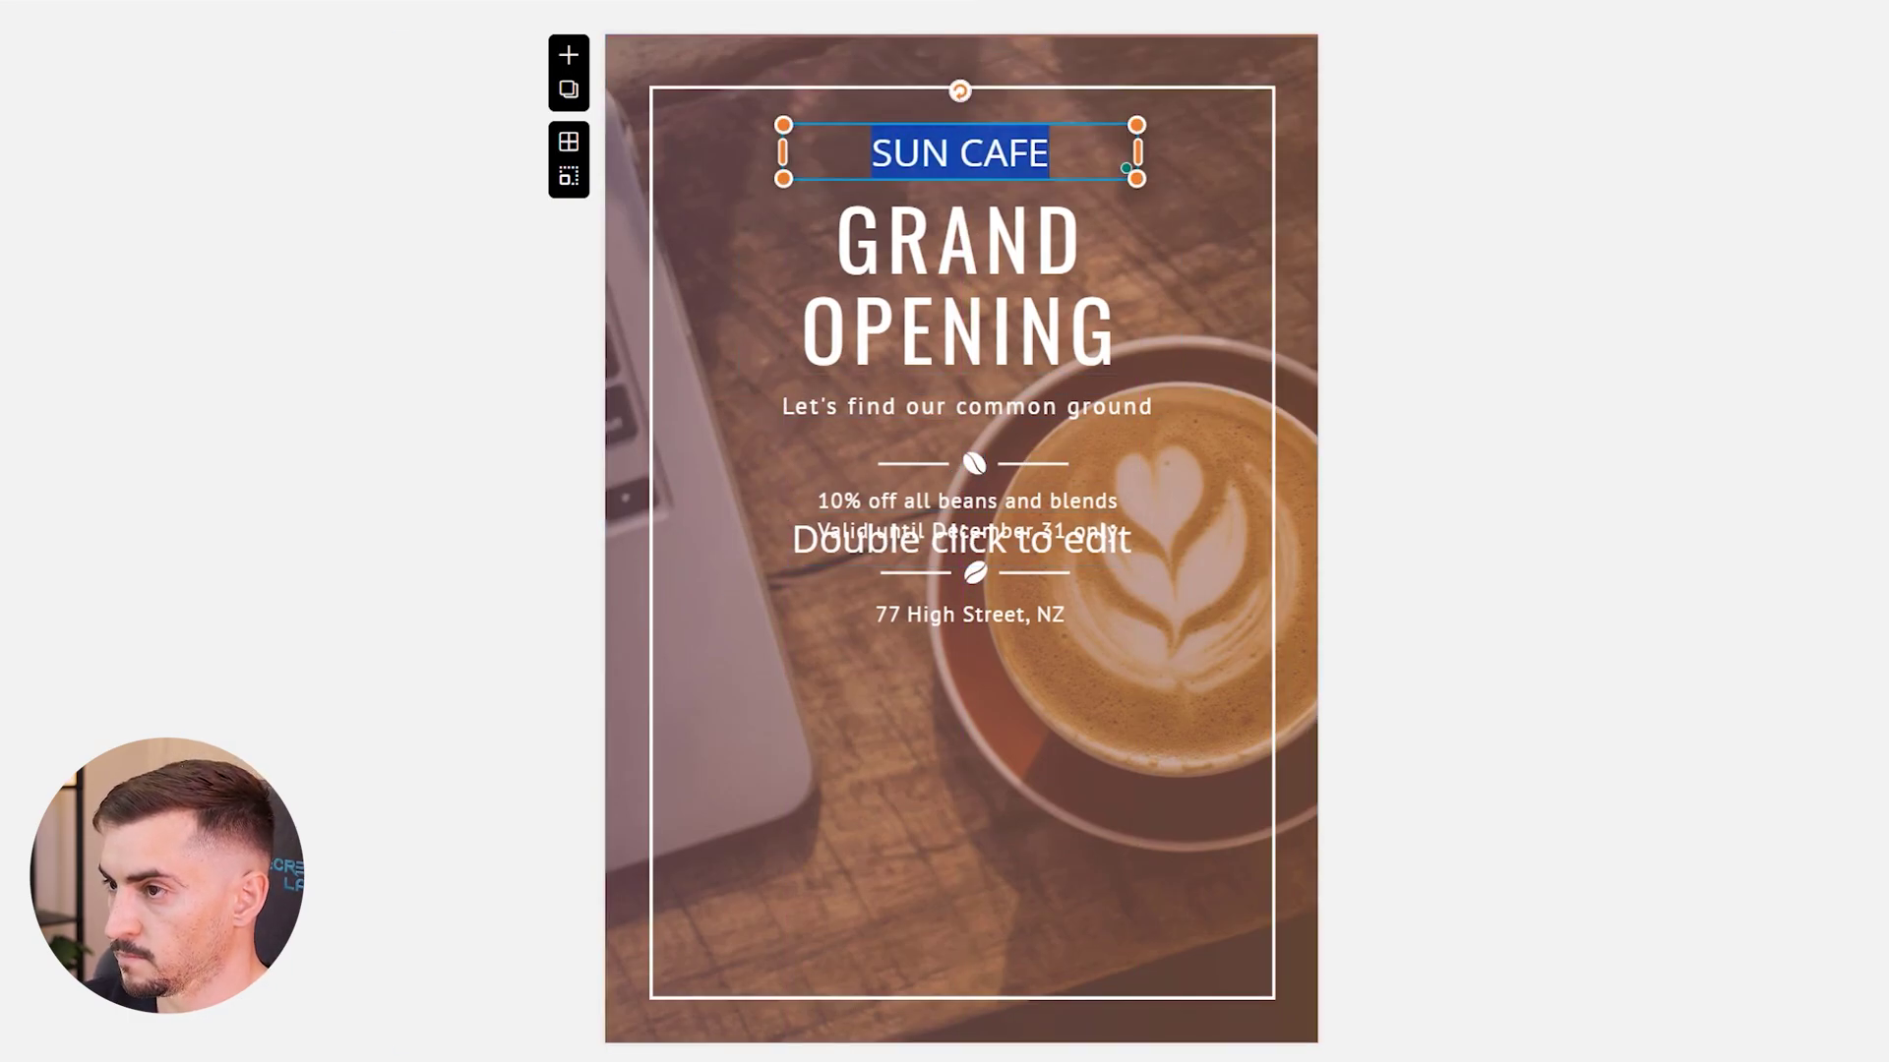
pyautogui.hotkey('ctrl', 'b')
pyautogui.click(871, 20)
pyautogui.click(857, 142)
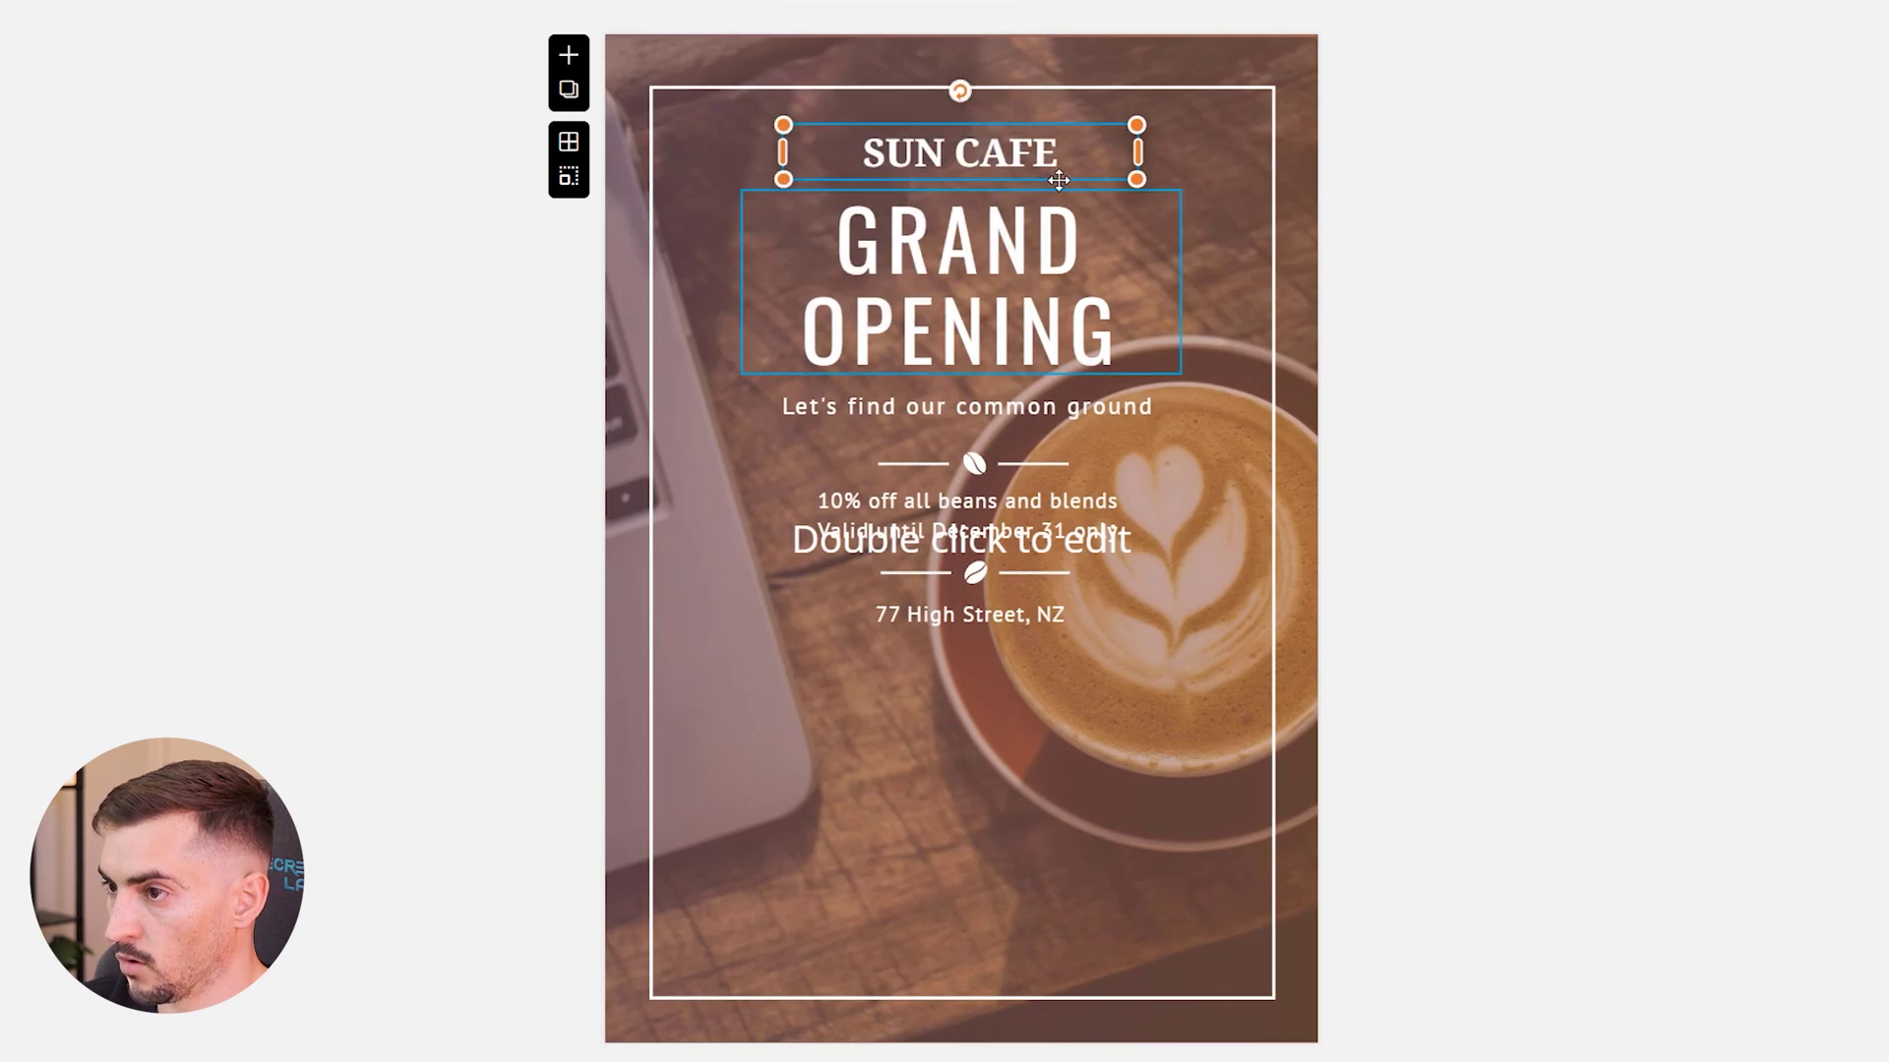
pyautogui.moveTo(1138, 152); pyautogui.dragTo(1267, 59)
pyautogui.moveTo(1166, 143); pyautogui.dragTo(1105, 119)
# Change the tagline to 'GET A FREE CUPPA ON ARRIVAL' and remove the leftover placeholder box
pyautogui.doubleClick(1043, 406)
pyautogui.write('GET A FREE CUPPAS')
pyautogui.press('BackSpace')
pyautogui.write('ON ARRIVAL')
pyautogui.click(1043, 540)
pyautogui.press('Delete')
pyautogui.click(1023, 615)
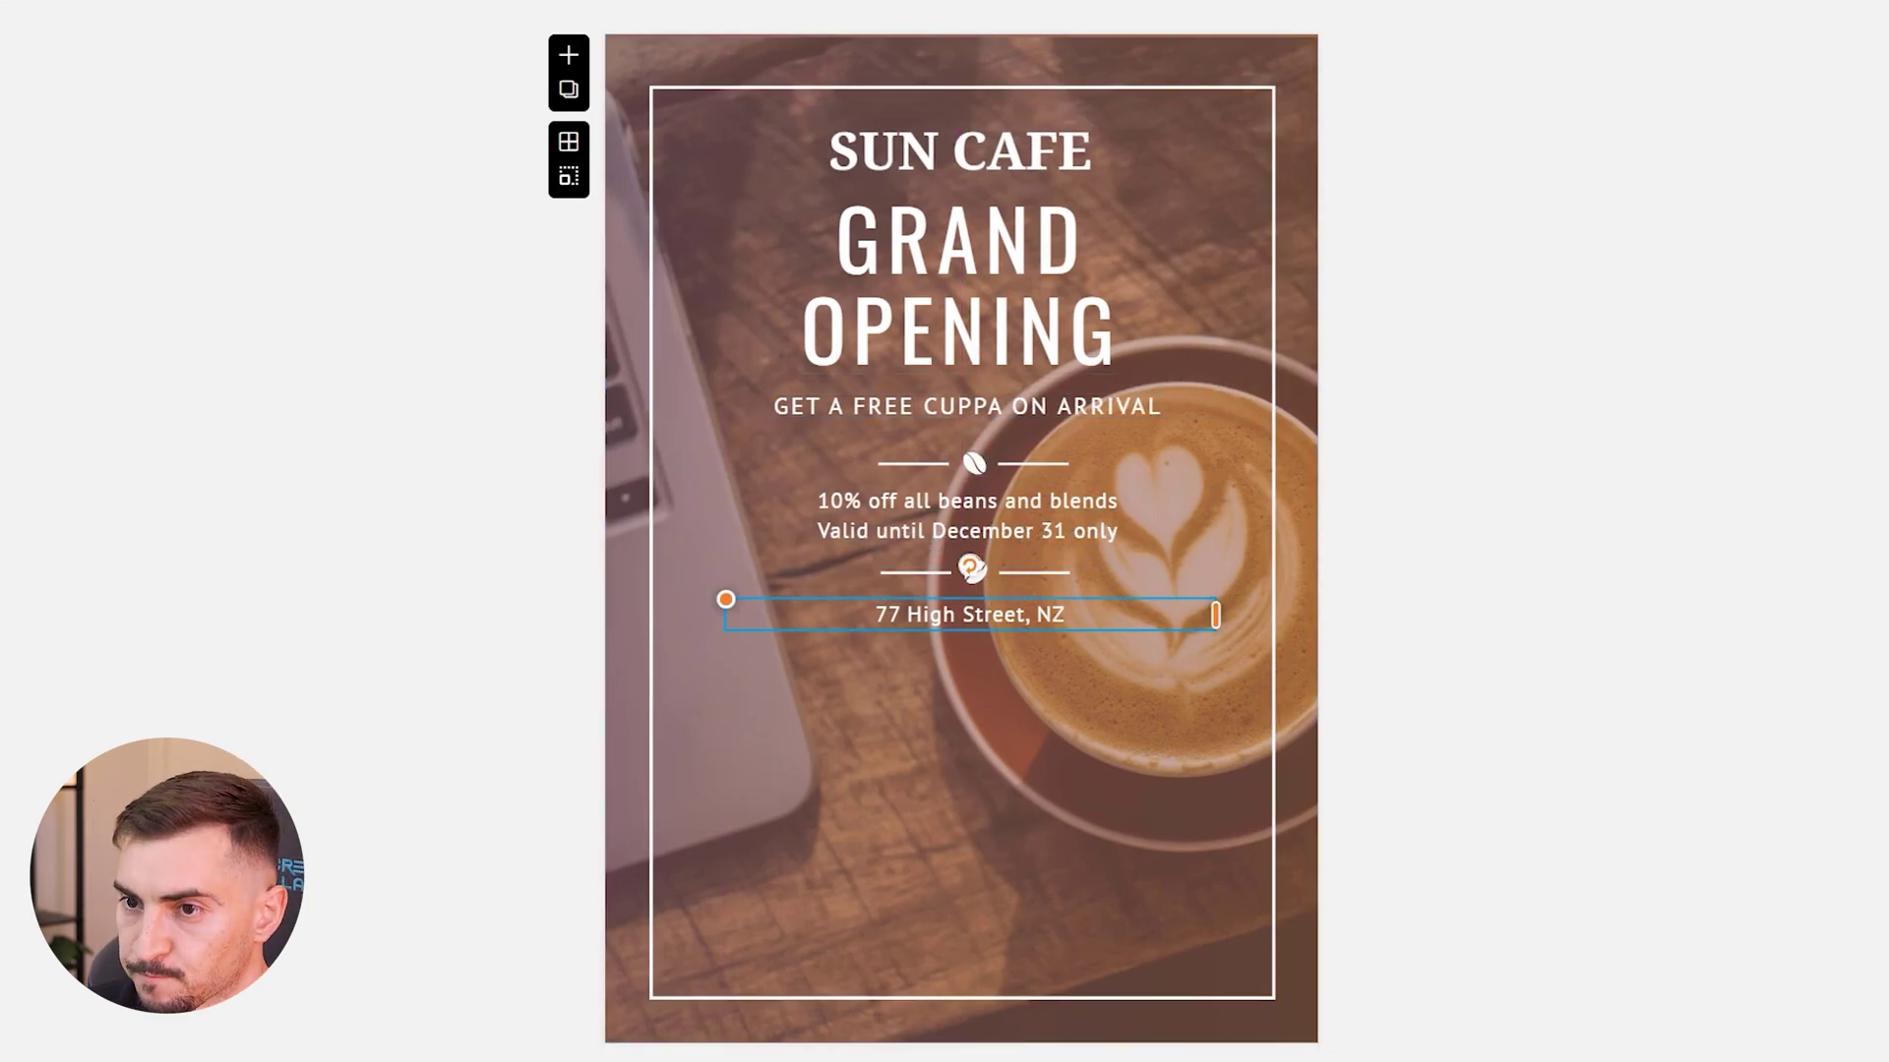
# Add a small white coffee-cup icon above the offer, removing the top divider and shifting the text down
pyautogui.moveTo(10, 729); pyautogui.dragTo(932, 729)
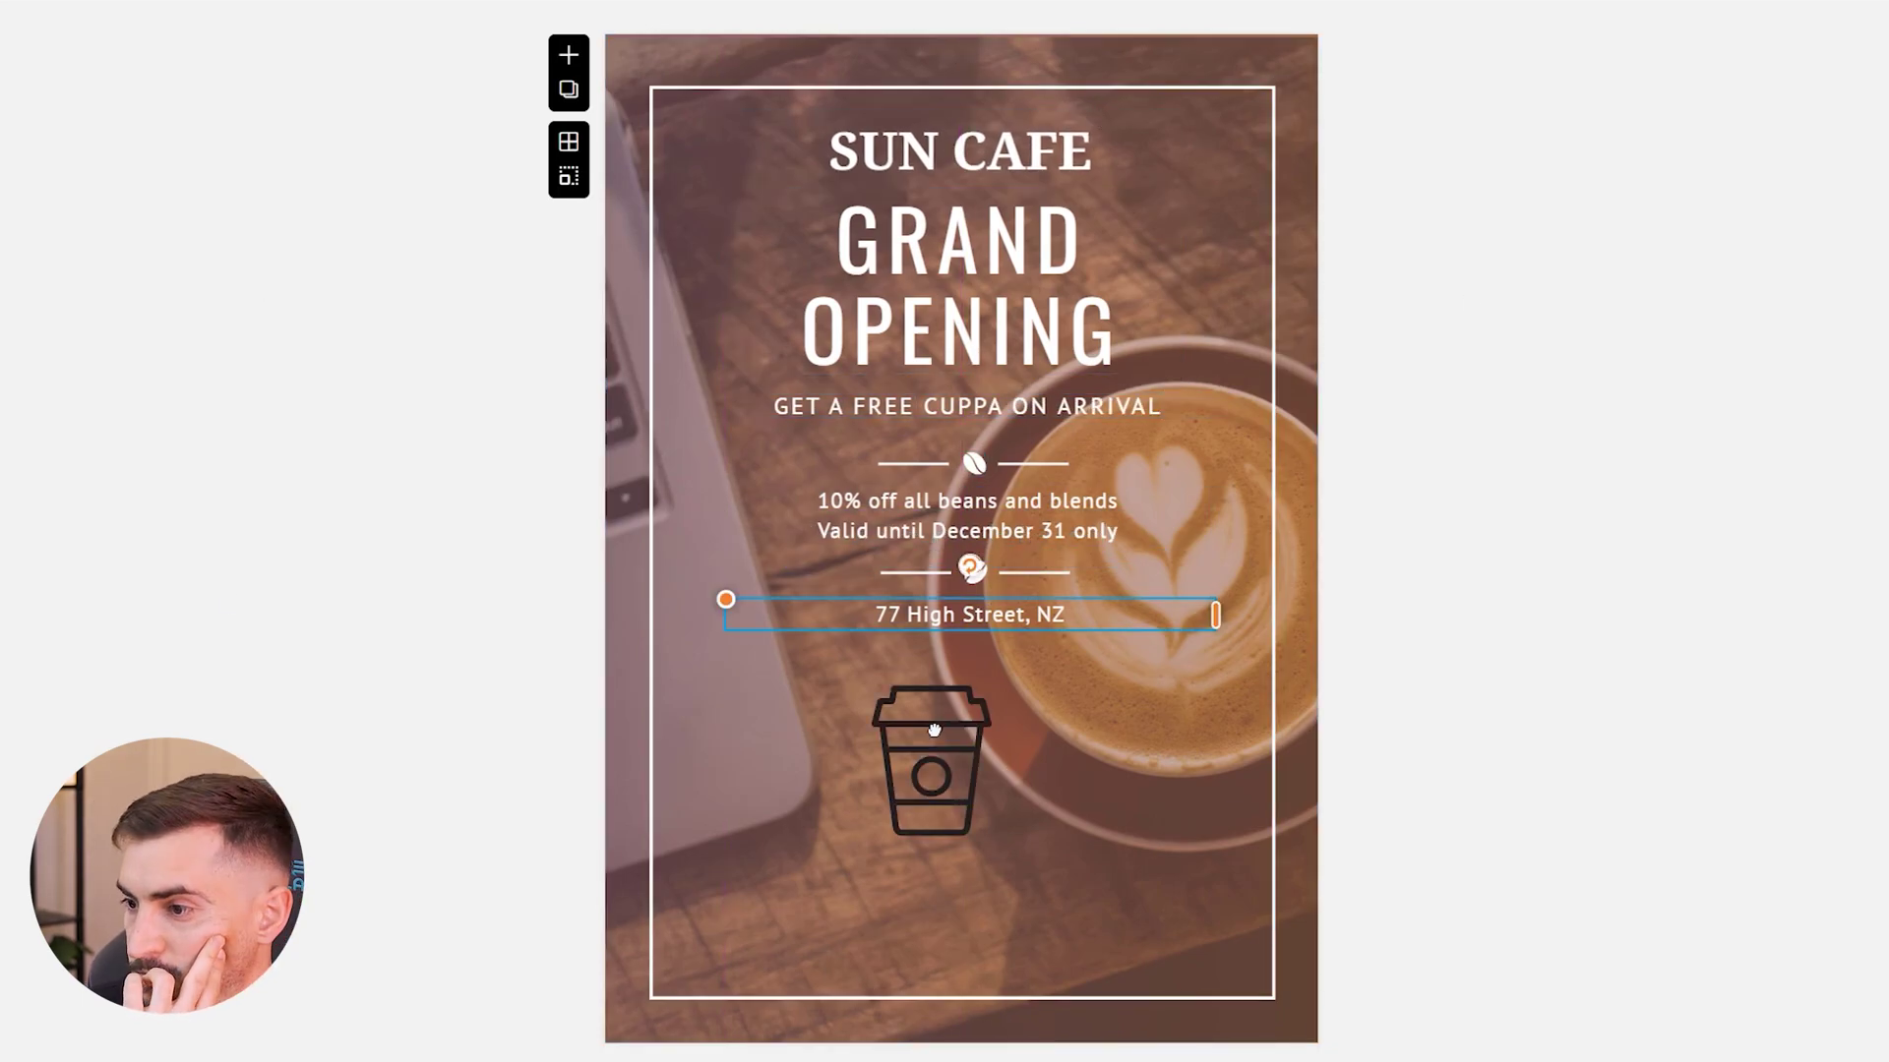
pyautogui.moveTo(1041, 871); pyautogui.dragTo(936, 765)
pyautogui.click(973, 463)
pyautogui.press('Delete')
pyautogui.click(974, 572)
pyautogui.moveTo(974, 572); pyautogui.dragTo(961, 794)
pyautogui.moveTo(982, 725); pyautogui.dragTo(981, 654)
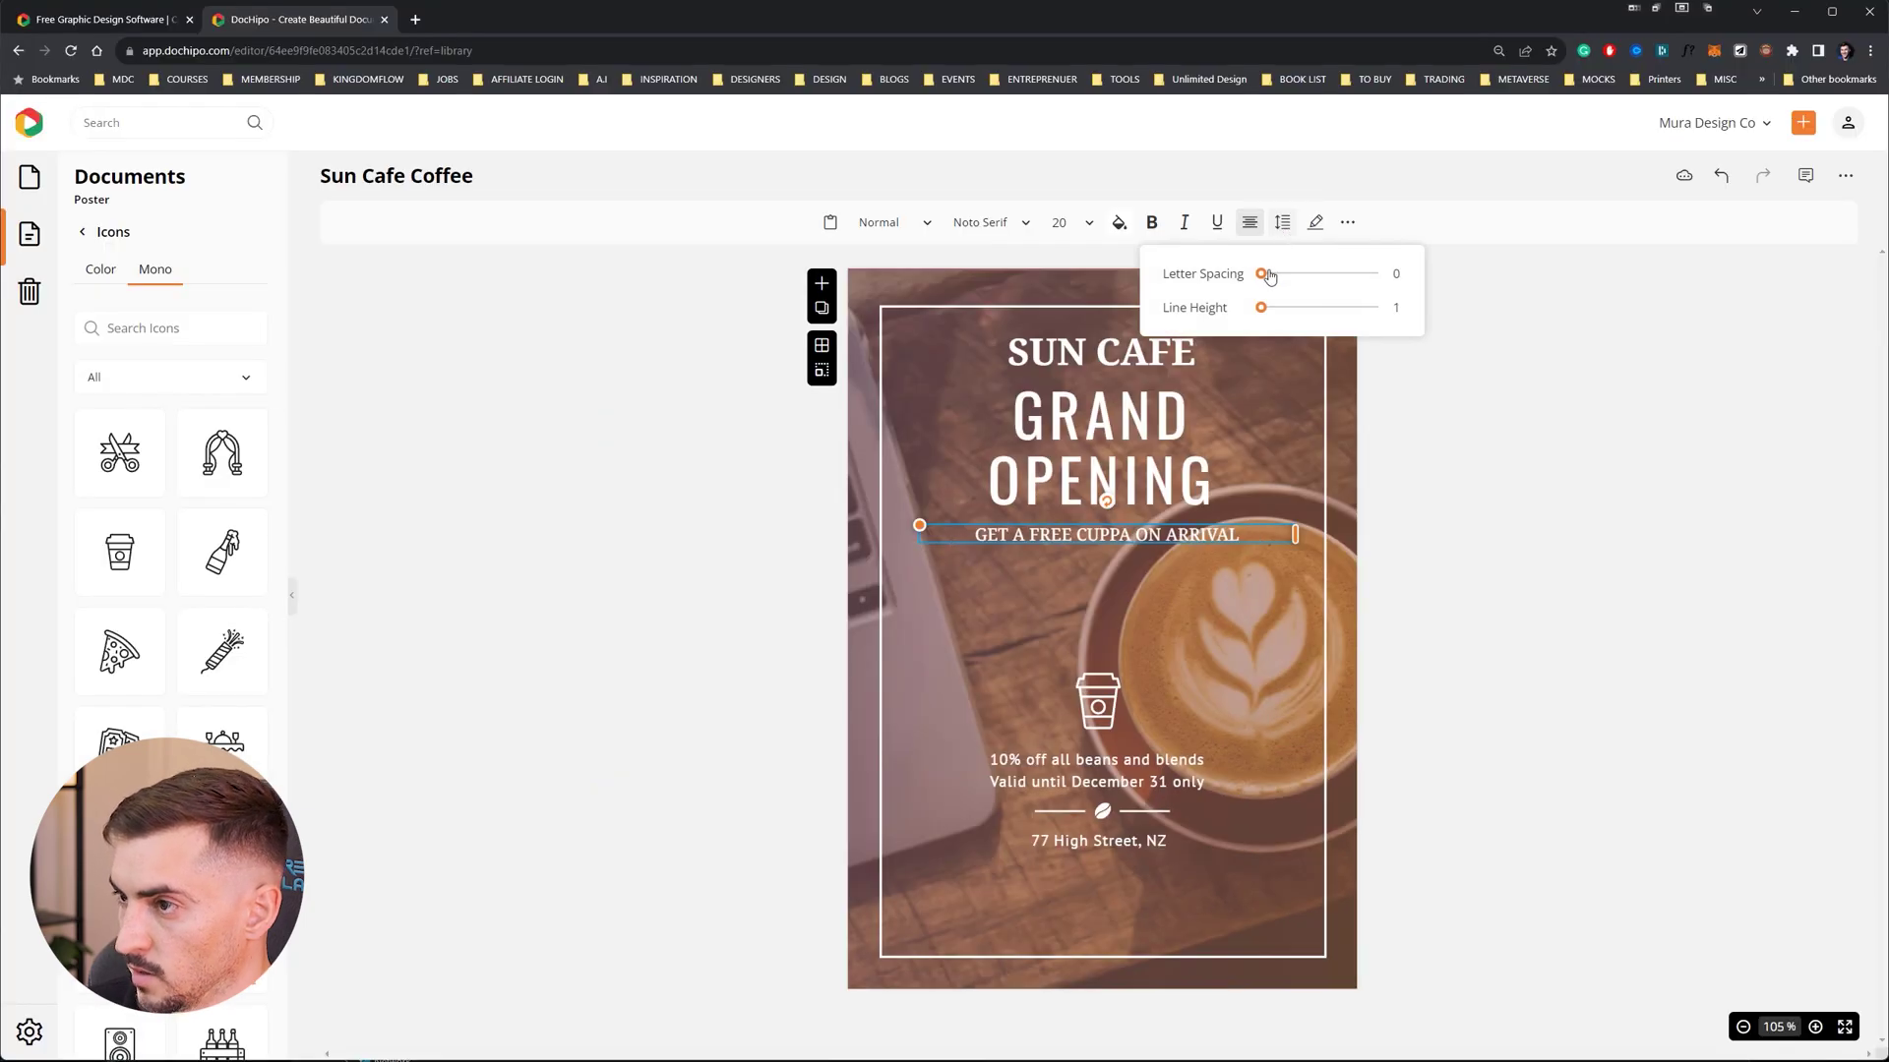
# Tighten the GRAND OPENING heading's line spacing
pyautogui.click(1283, 223)
pyautogui.click(1282, 222)
pyautogui.moveTo(1291, 312); pyautogui.dragTo(1280, 313)
pyautogui.click(1348, 222)
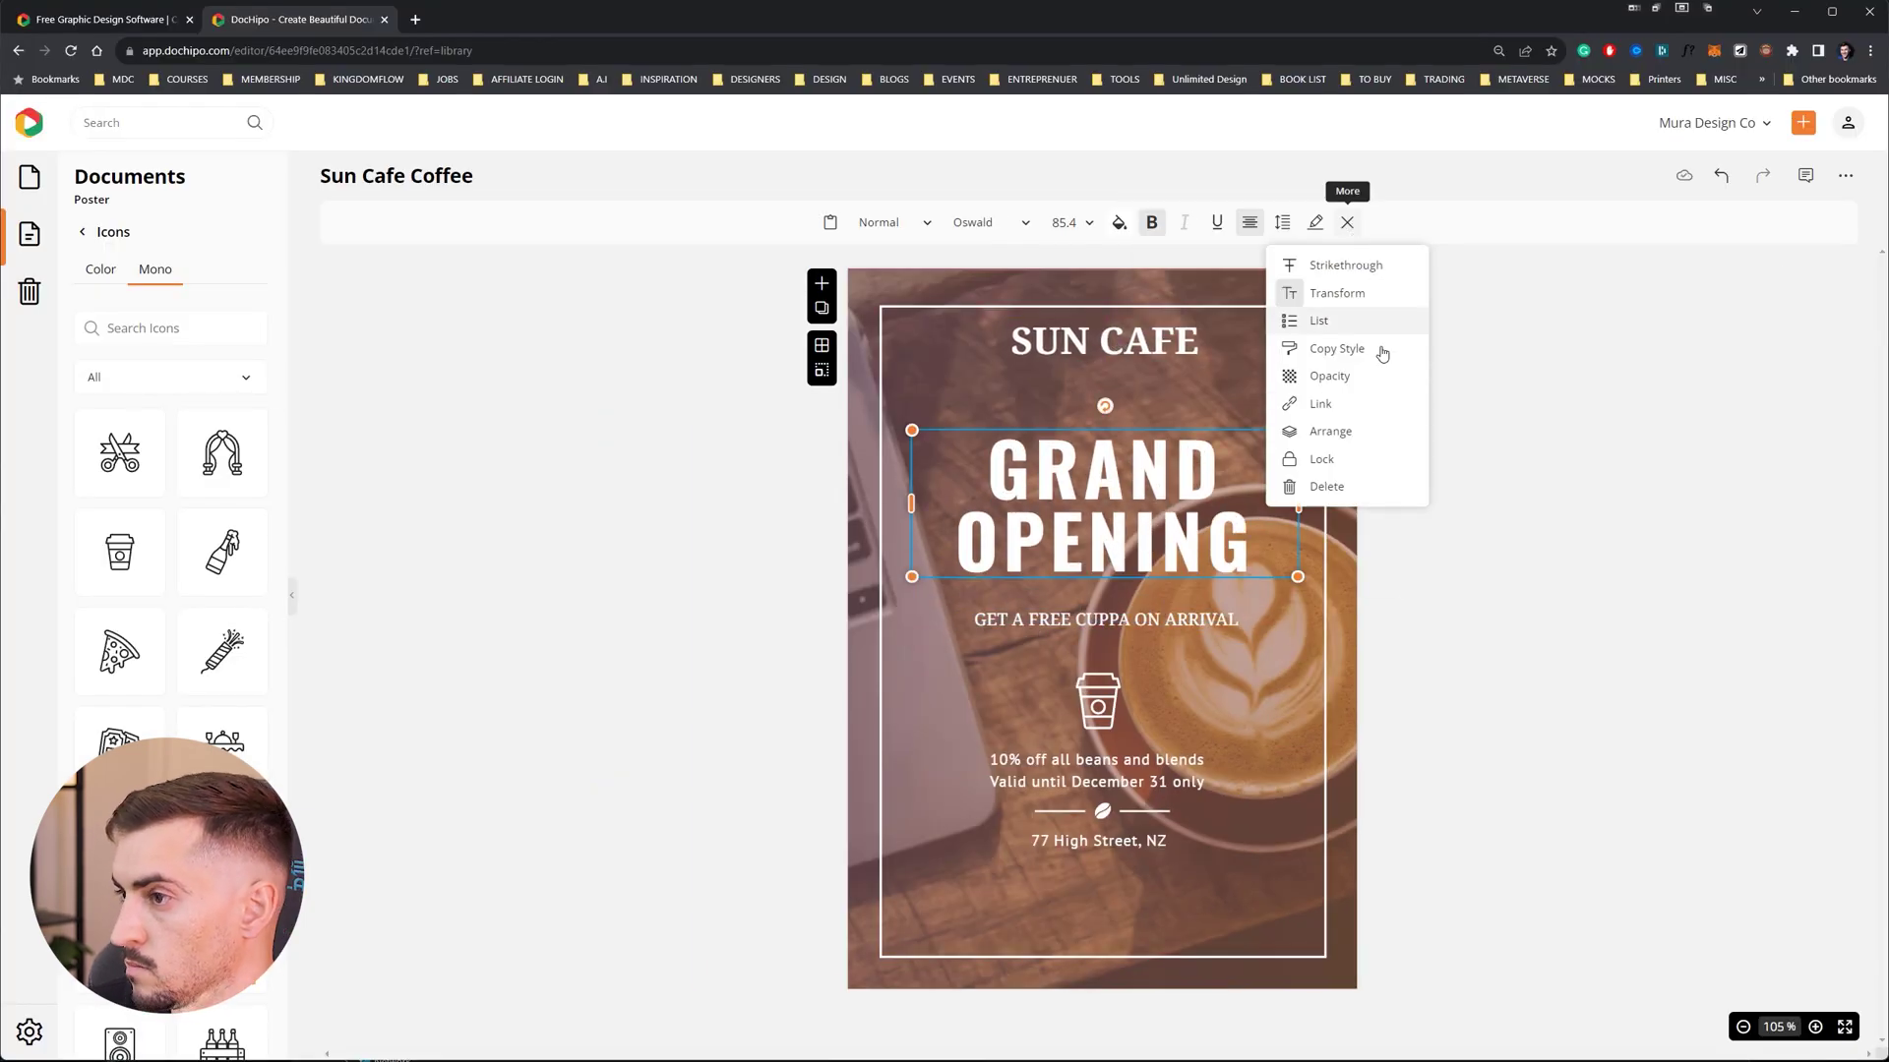
pyautogui.moveTo(1107, 620); pyautogui.dragTo(1108, 604)
# Browse the Tables, QR Code and text widget sections of the widget panel
pyautogui.click(1475, 609)
pyautogui.click(82, 232)
pyautogui.scroll(-1, 181, 417)
pyautogui.click(128, 918)
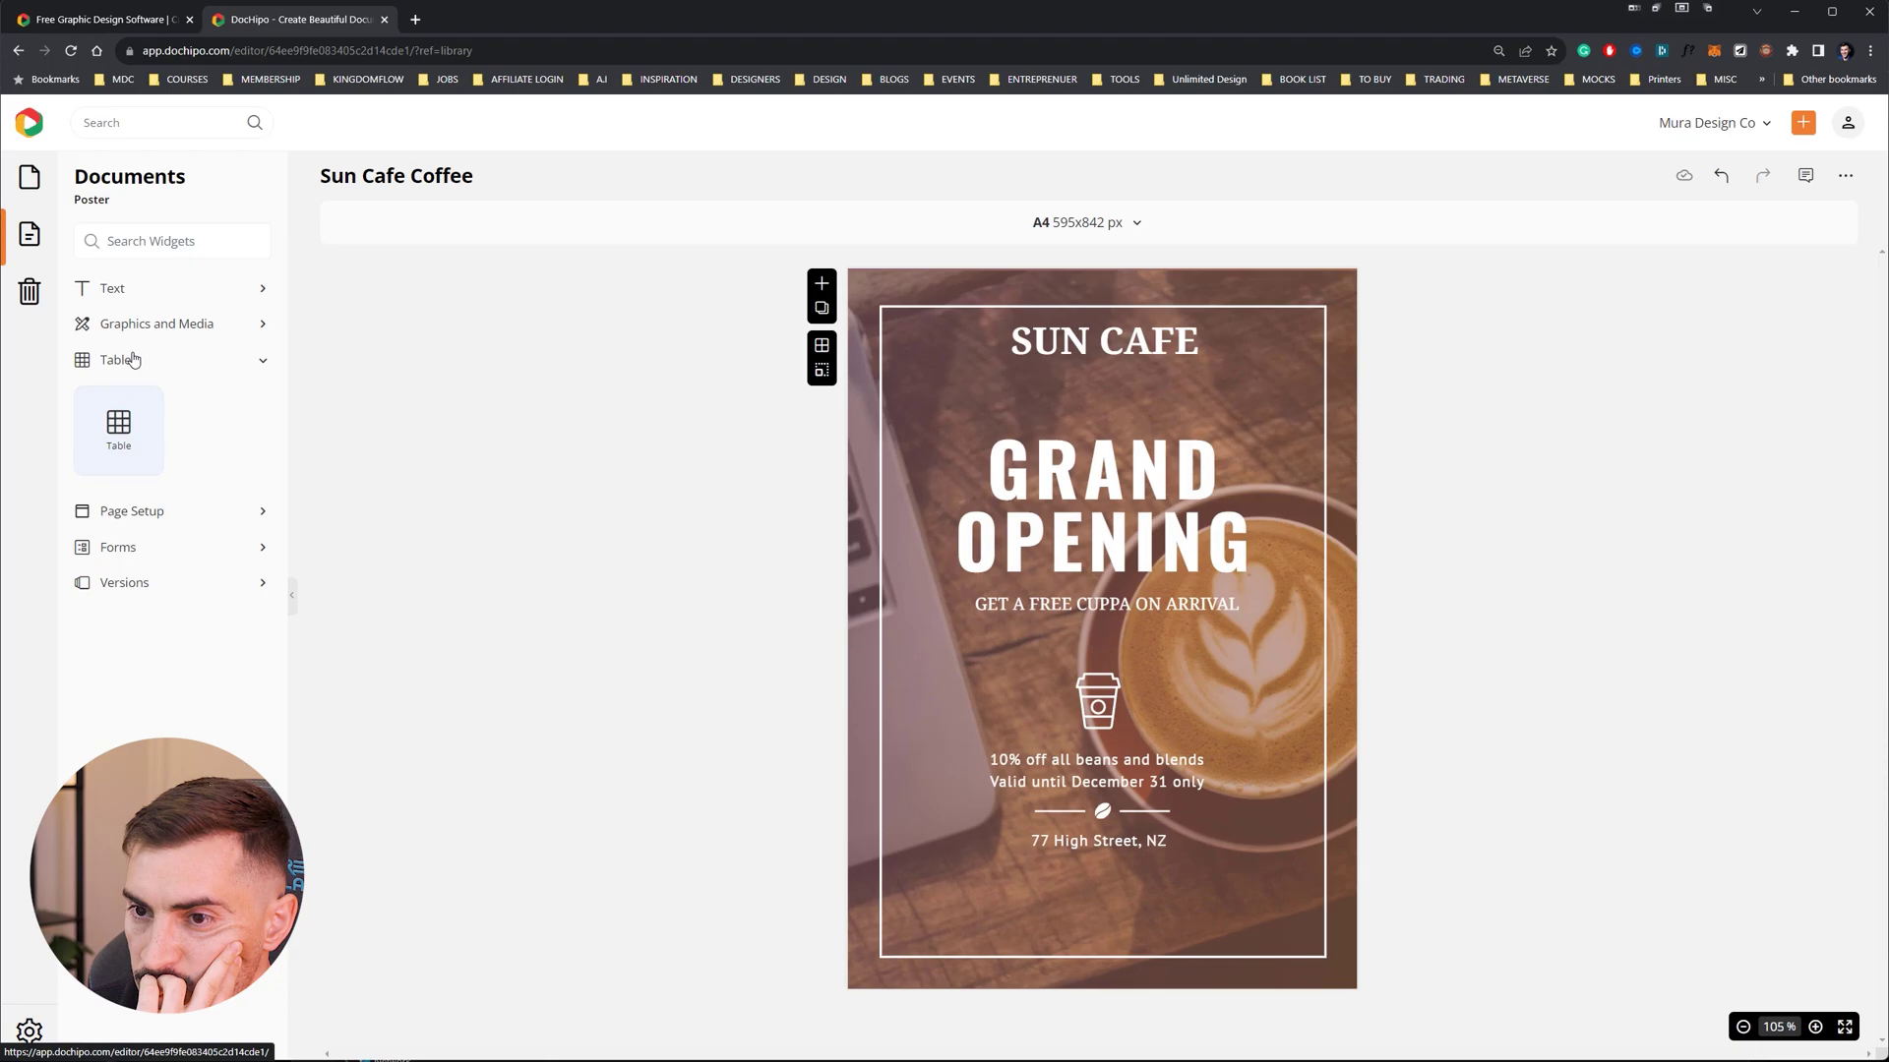
pyautogui.click(132, 324)
pyautogui.click(128, 914)
pyautogui.click(148, 430)
pyautogui.click(82, 232)
pyautogui.click(30, 234)
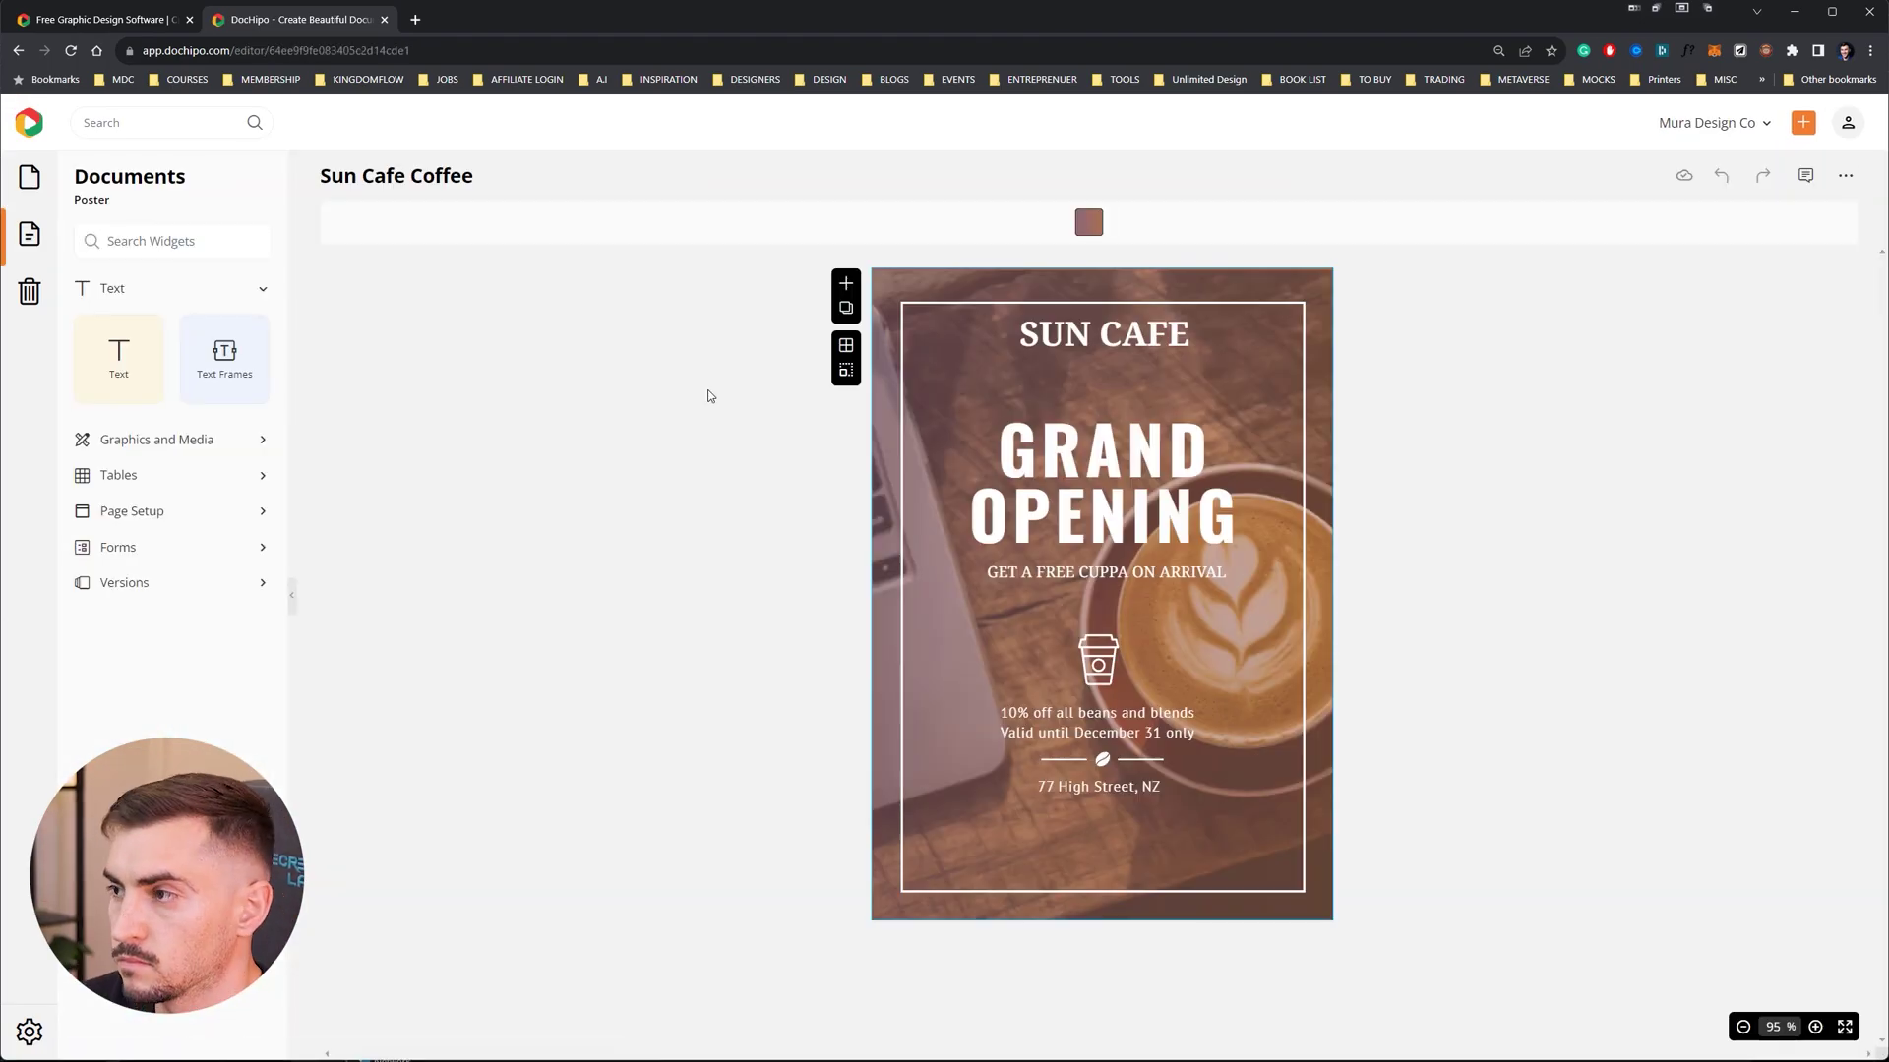
# Browse the Shapes library for a white dotted-triangle pattern to place in the poster's bottom-left corner
pyautogui.click(143, 523)
pyautogui.scroll(-10, 147, 526)
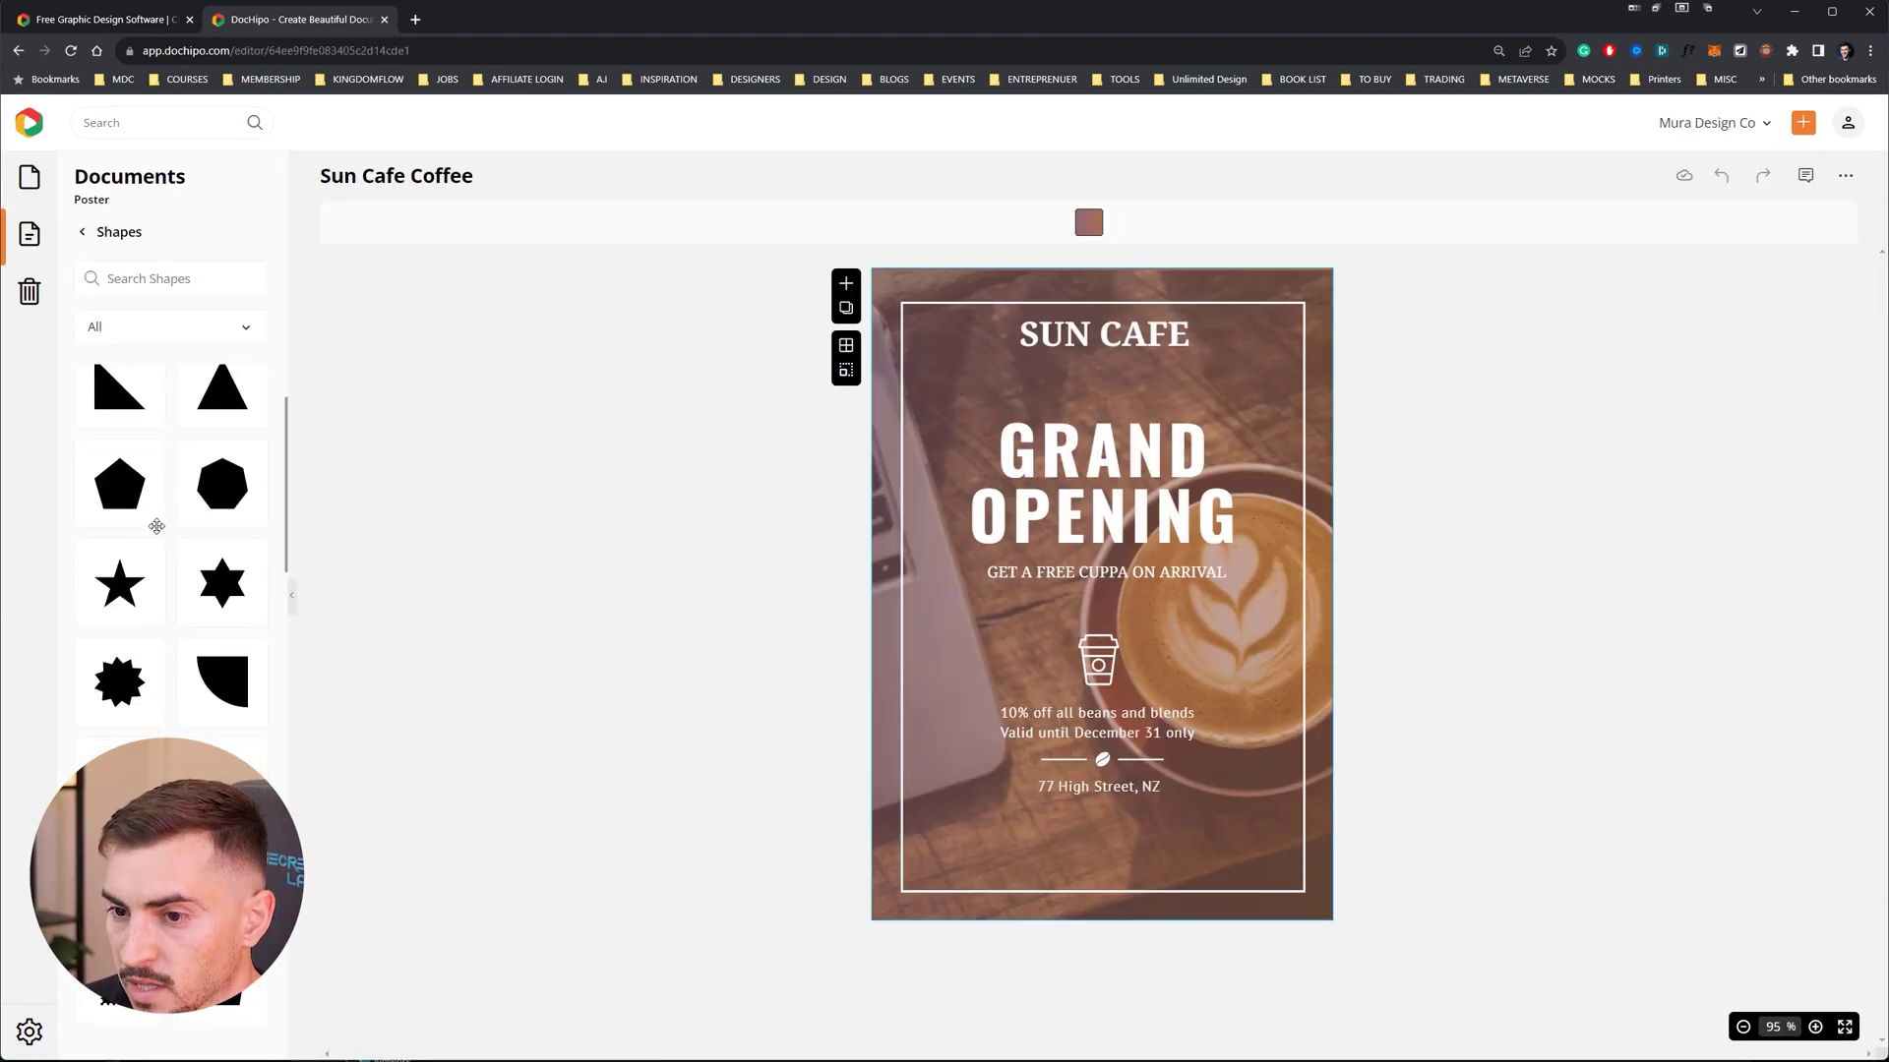
pyautogui.moveTo(225, 584)
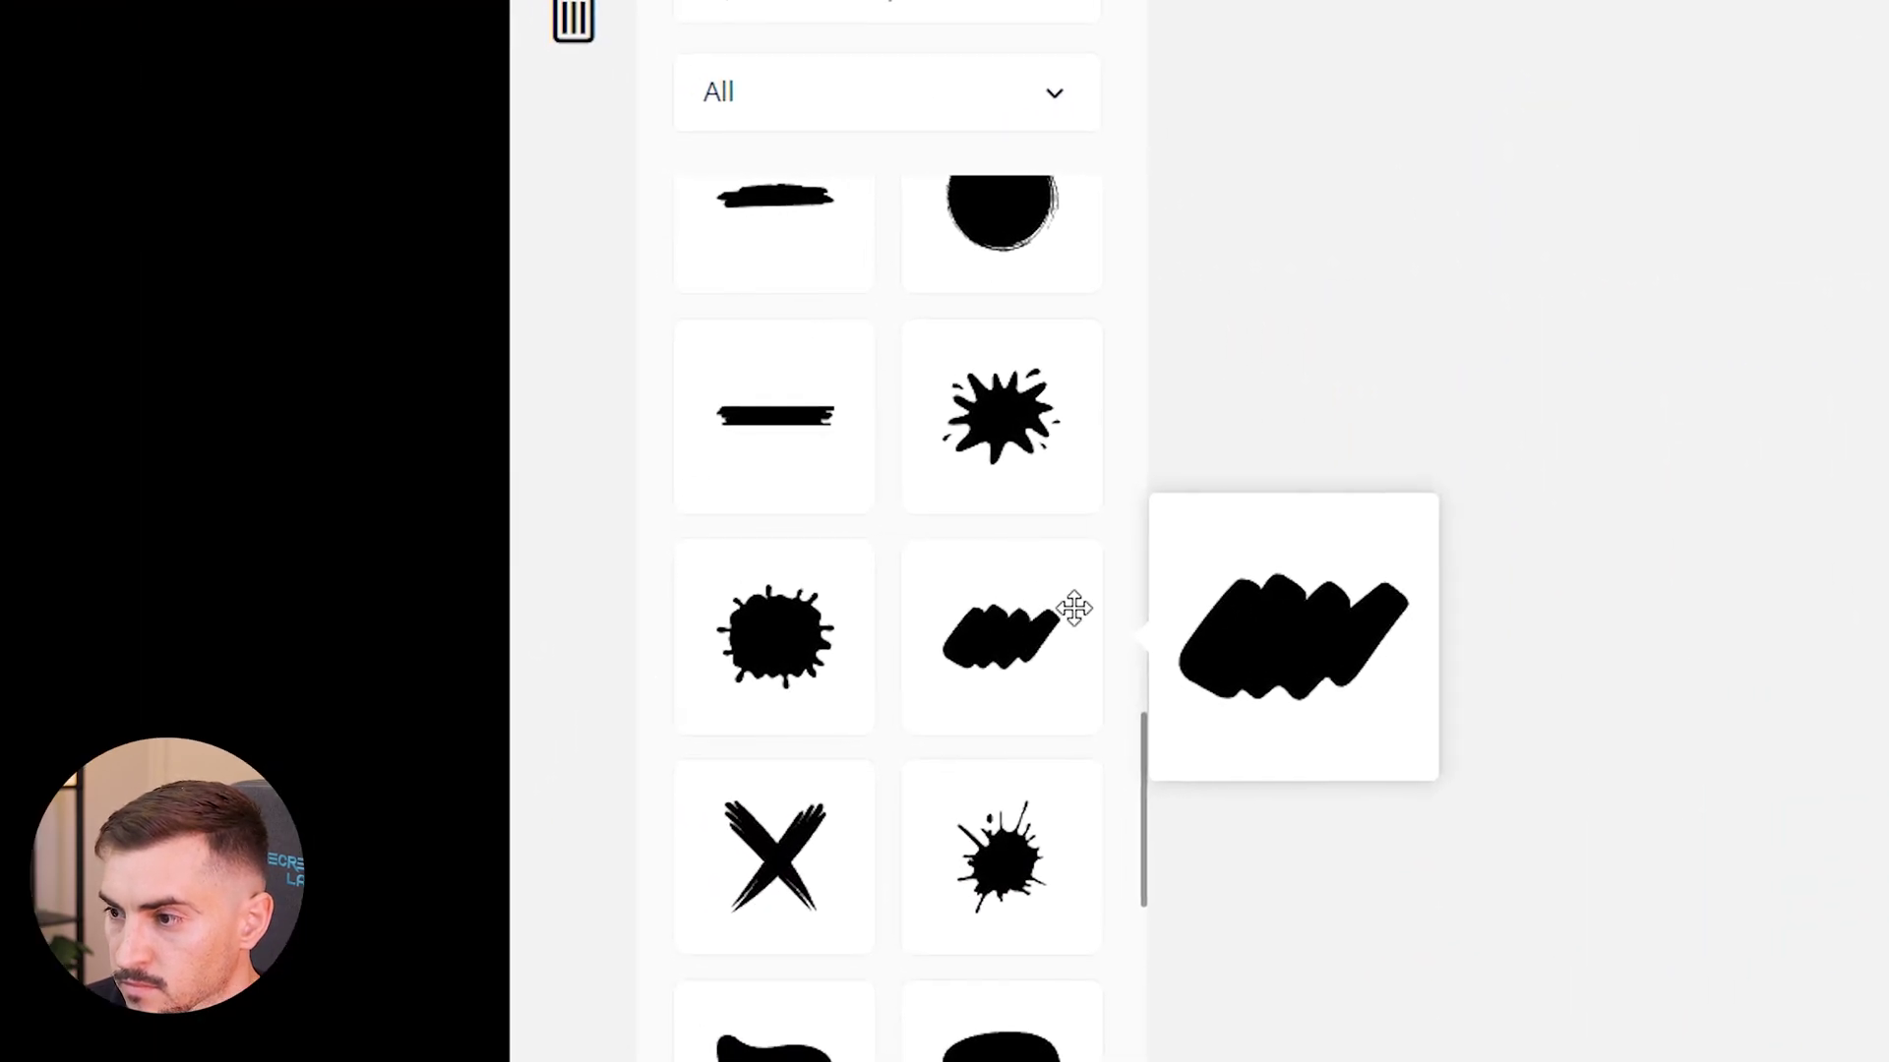
pyautogui.scroll(-10, 1083, 990)
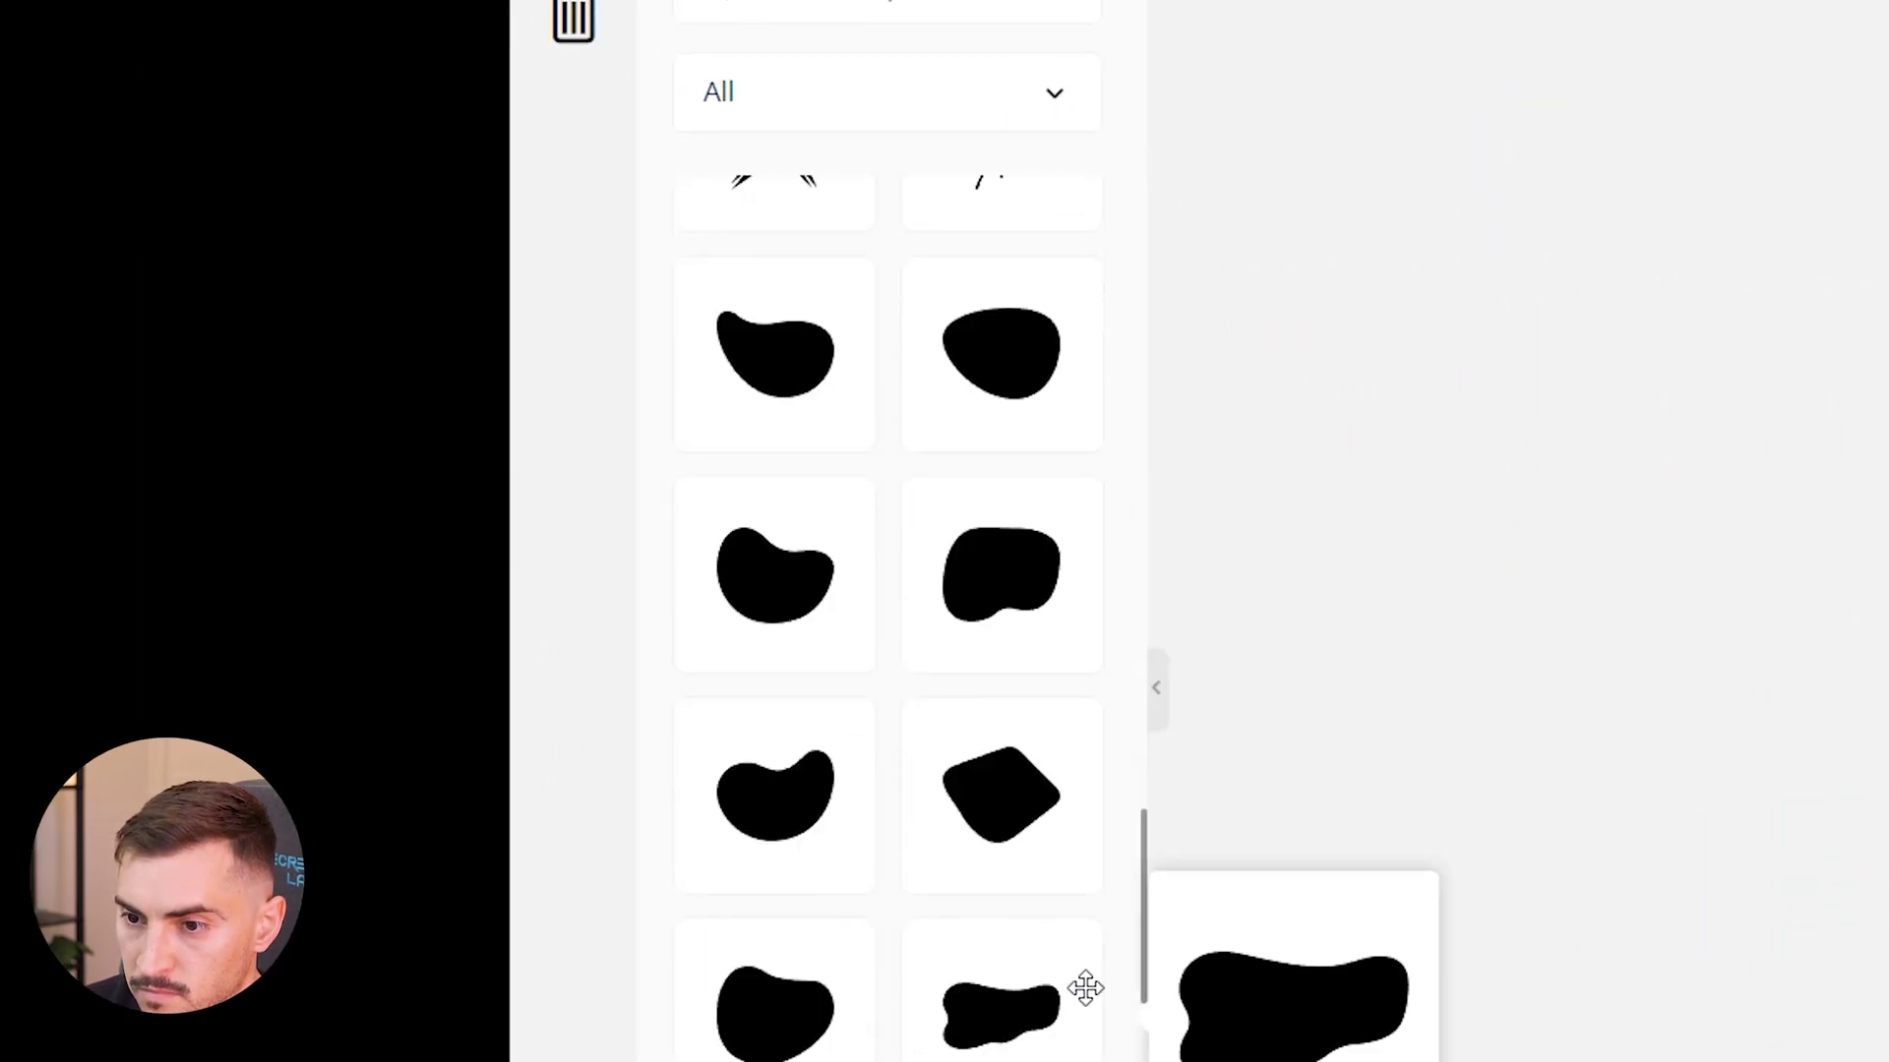
pyautogui.moveTo(1104, 993)
pyautogui.scroll(-10, 1103, 994)
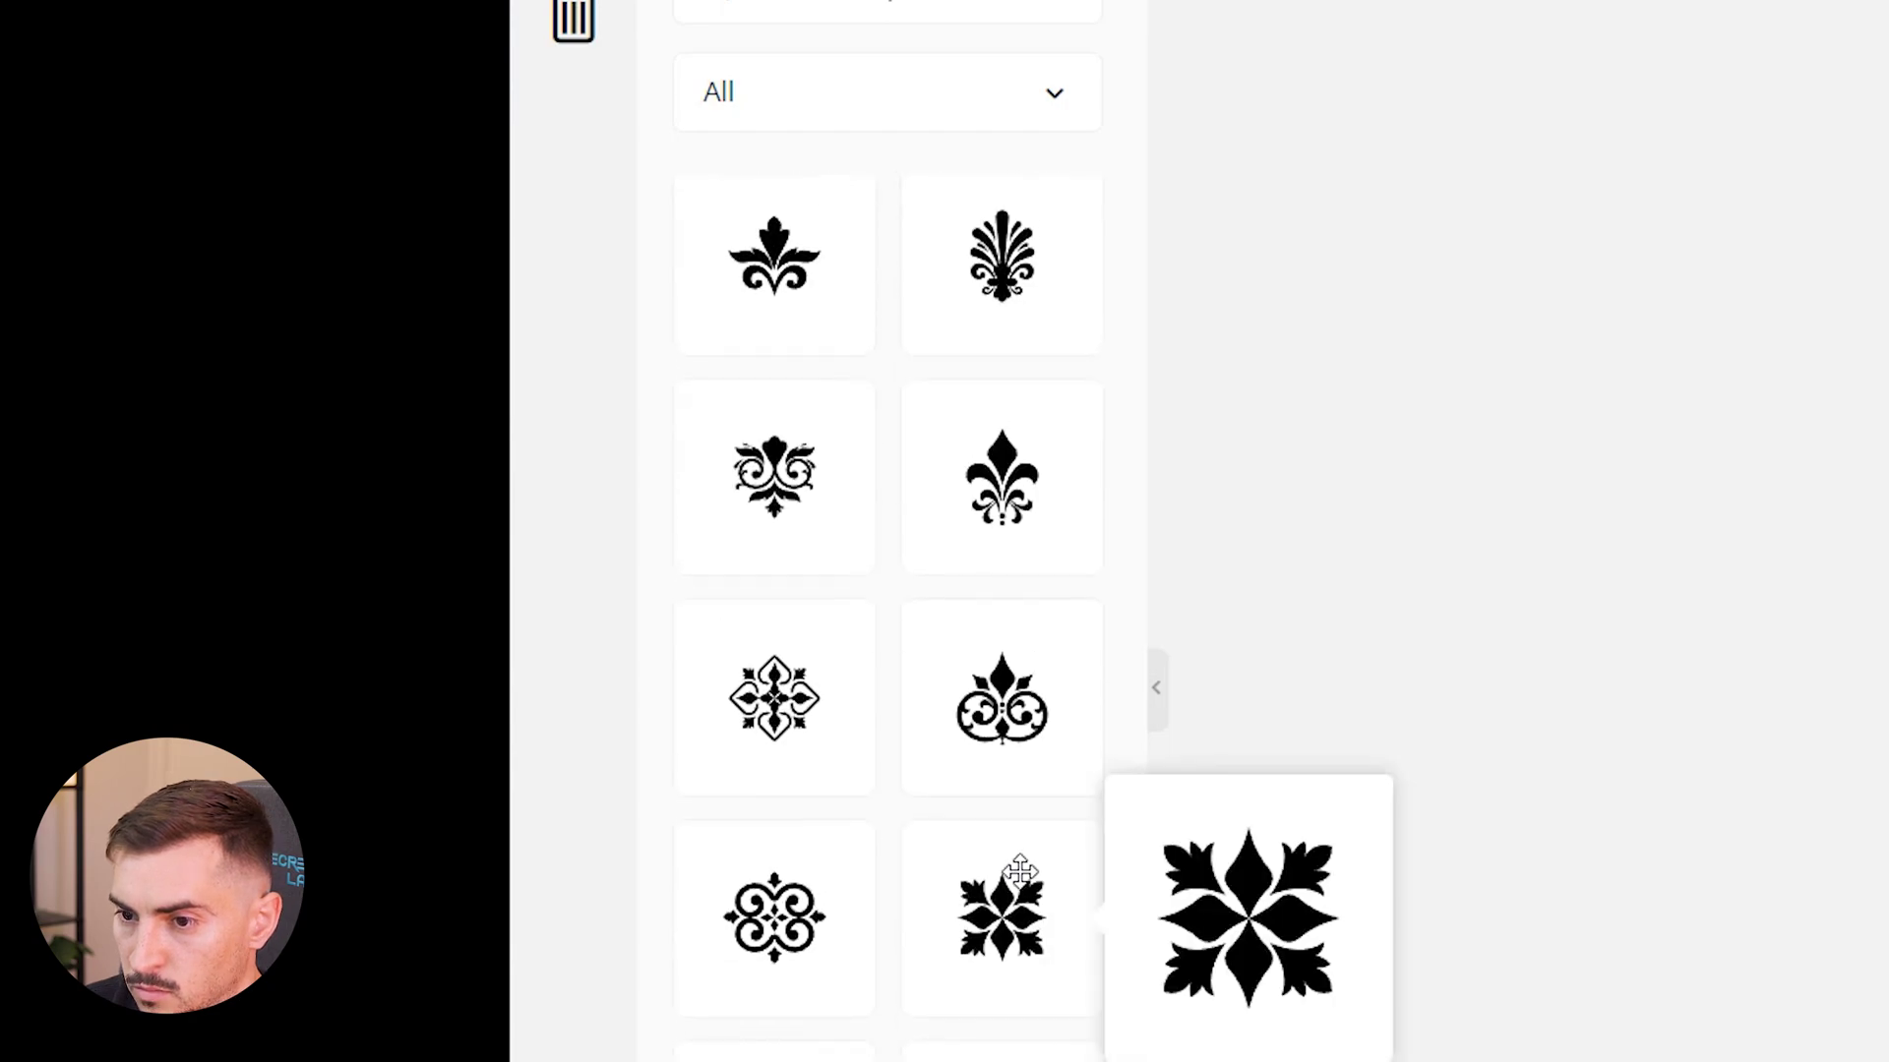
pyautogui.moveTo(1019, 870)
pyautogui.scroll(5, 1019, 870)
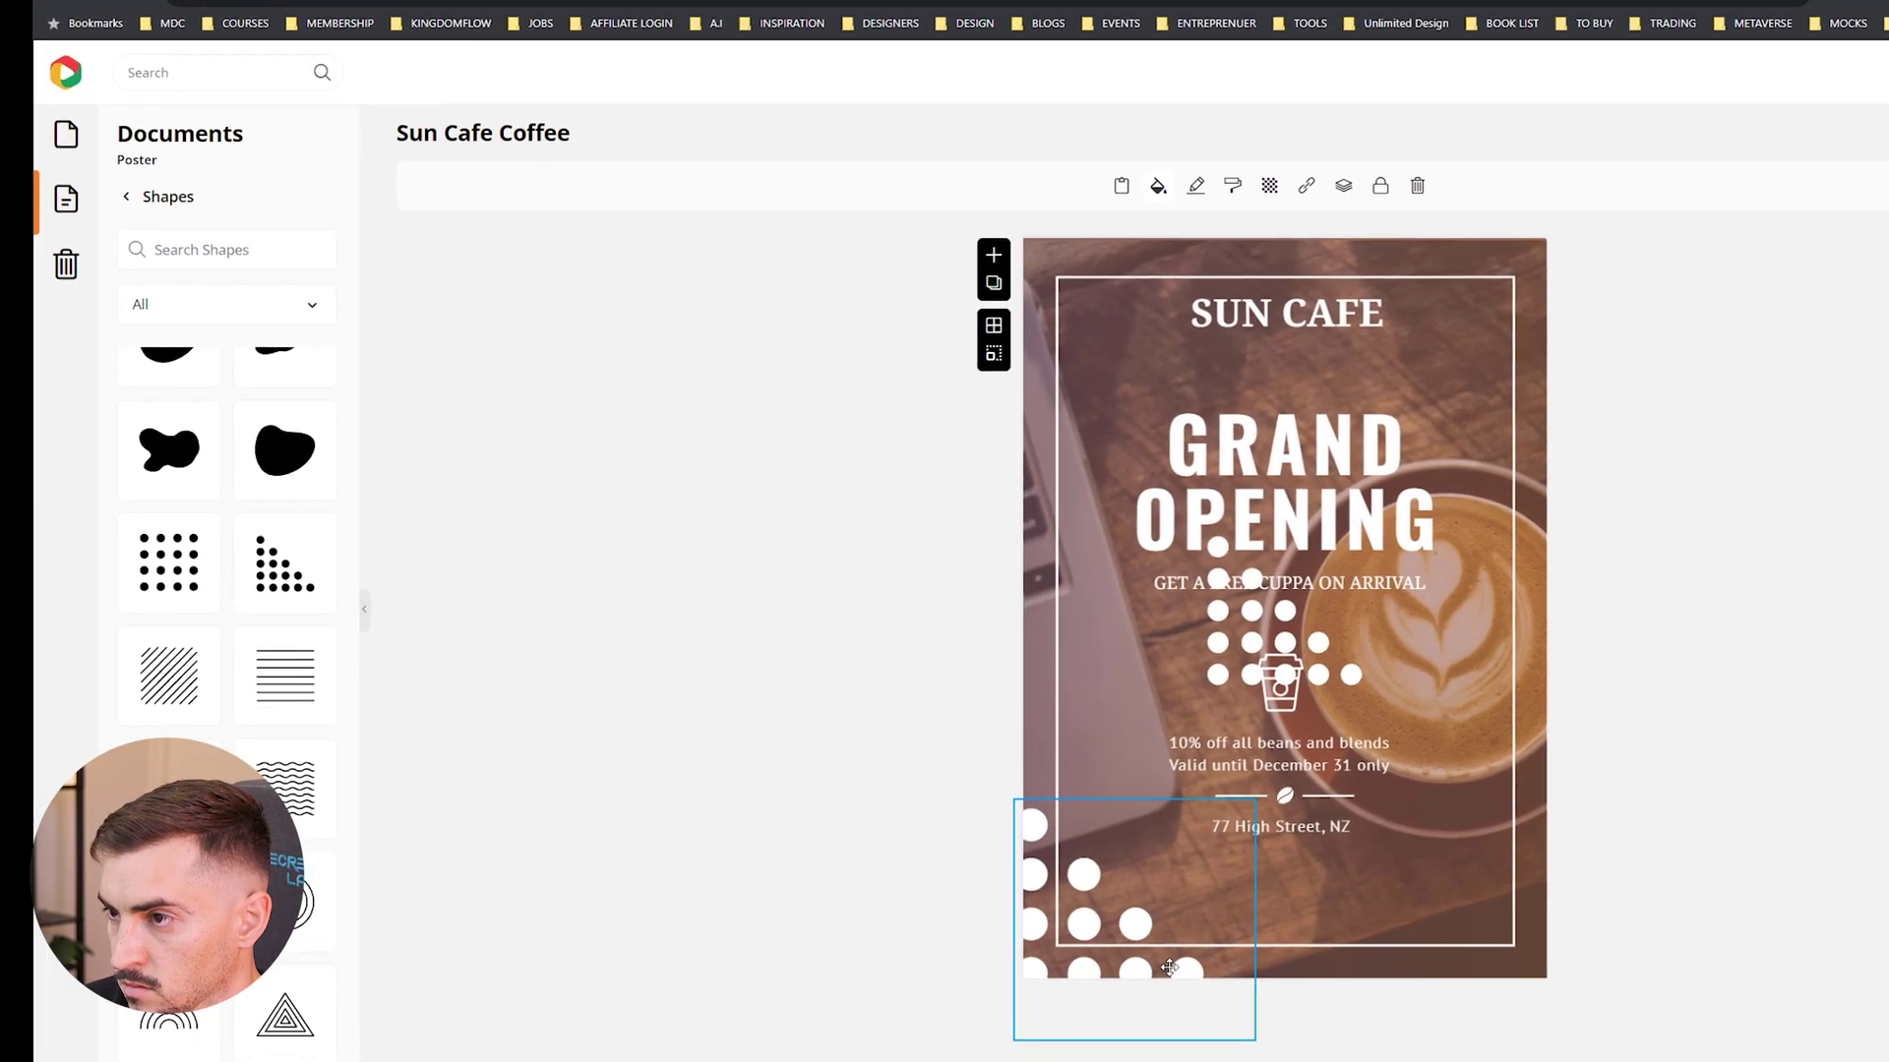
# Try semi-transparency and green or orange colours on the dots, then undo those changes
pyautogui.click(1216, 195)
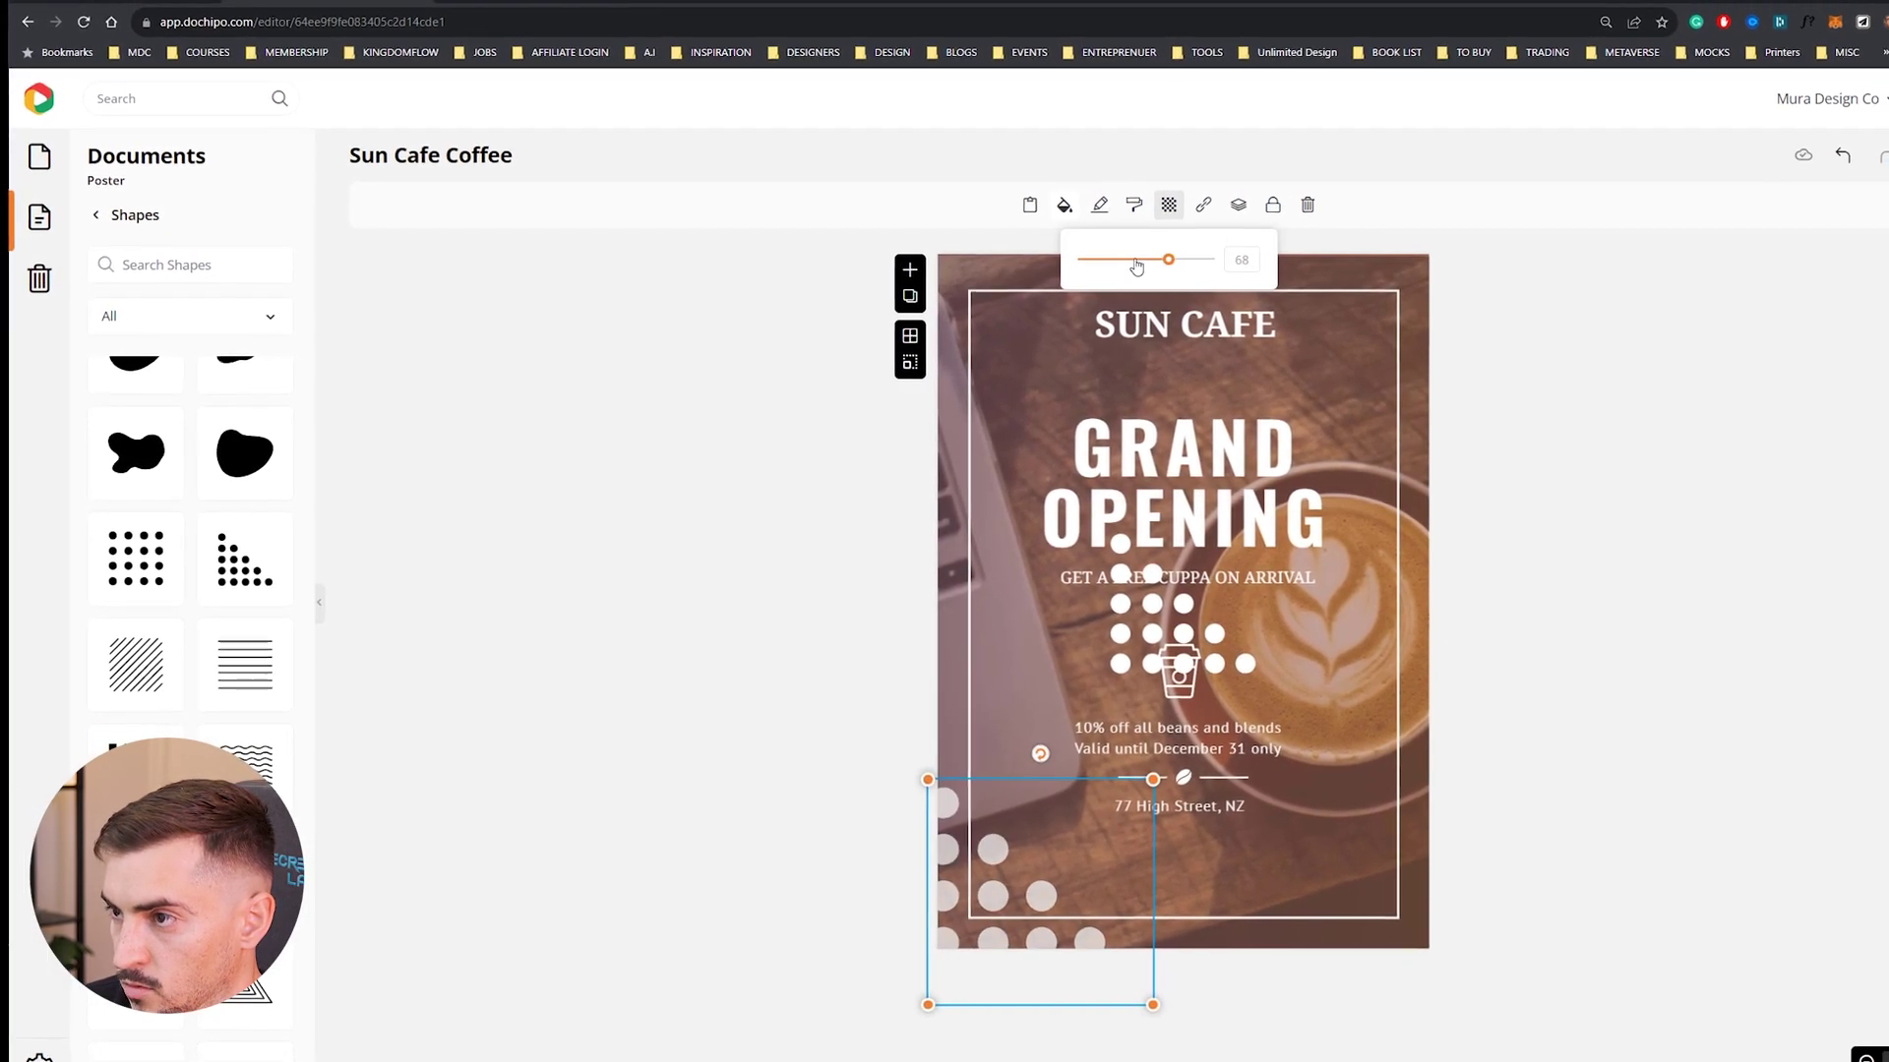
pyautogui.moveTo(1261, 258); pyautogui.dragTo(1155, 266)
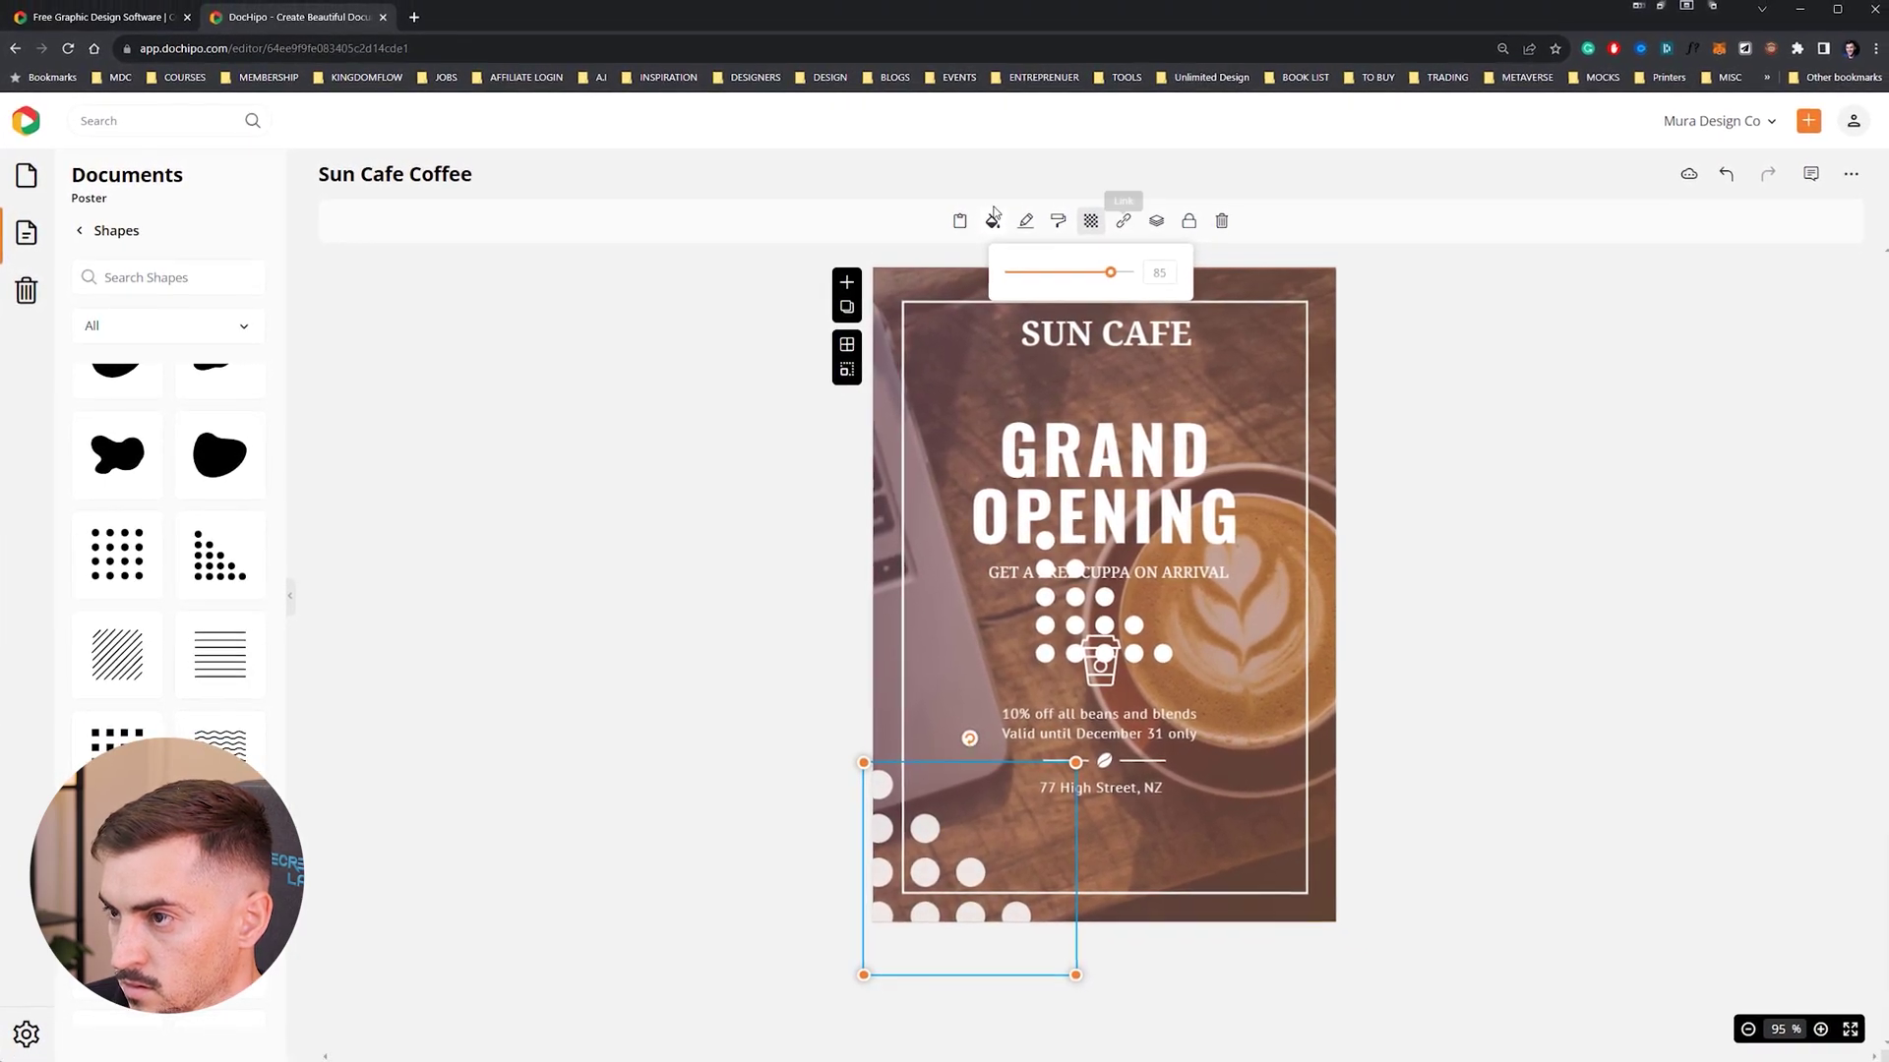
pyautogui.click(992, 218)
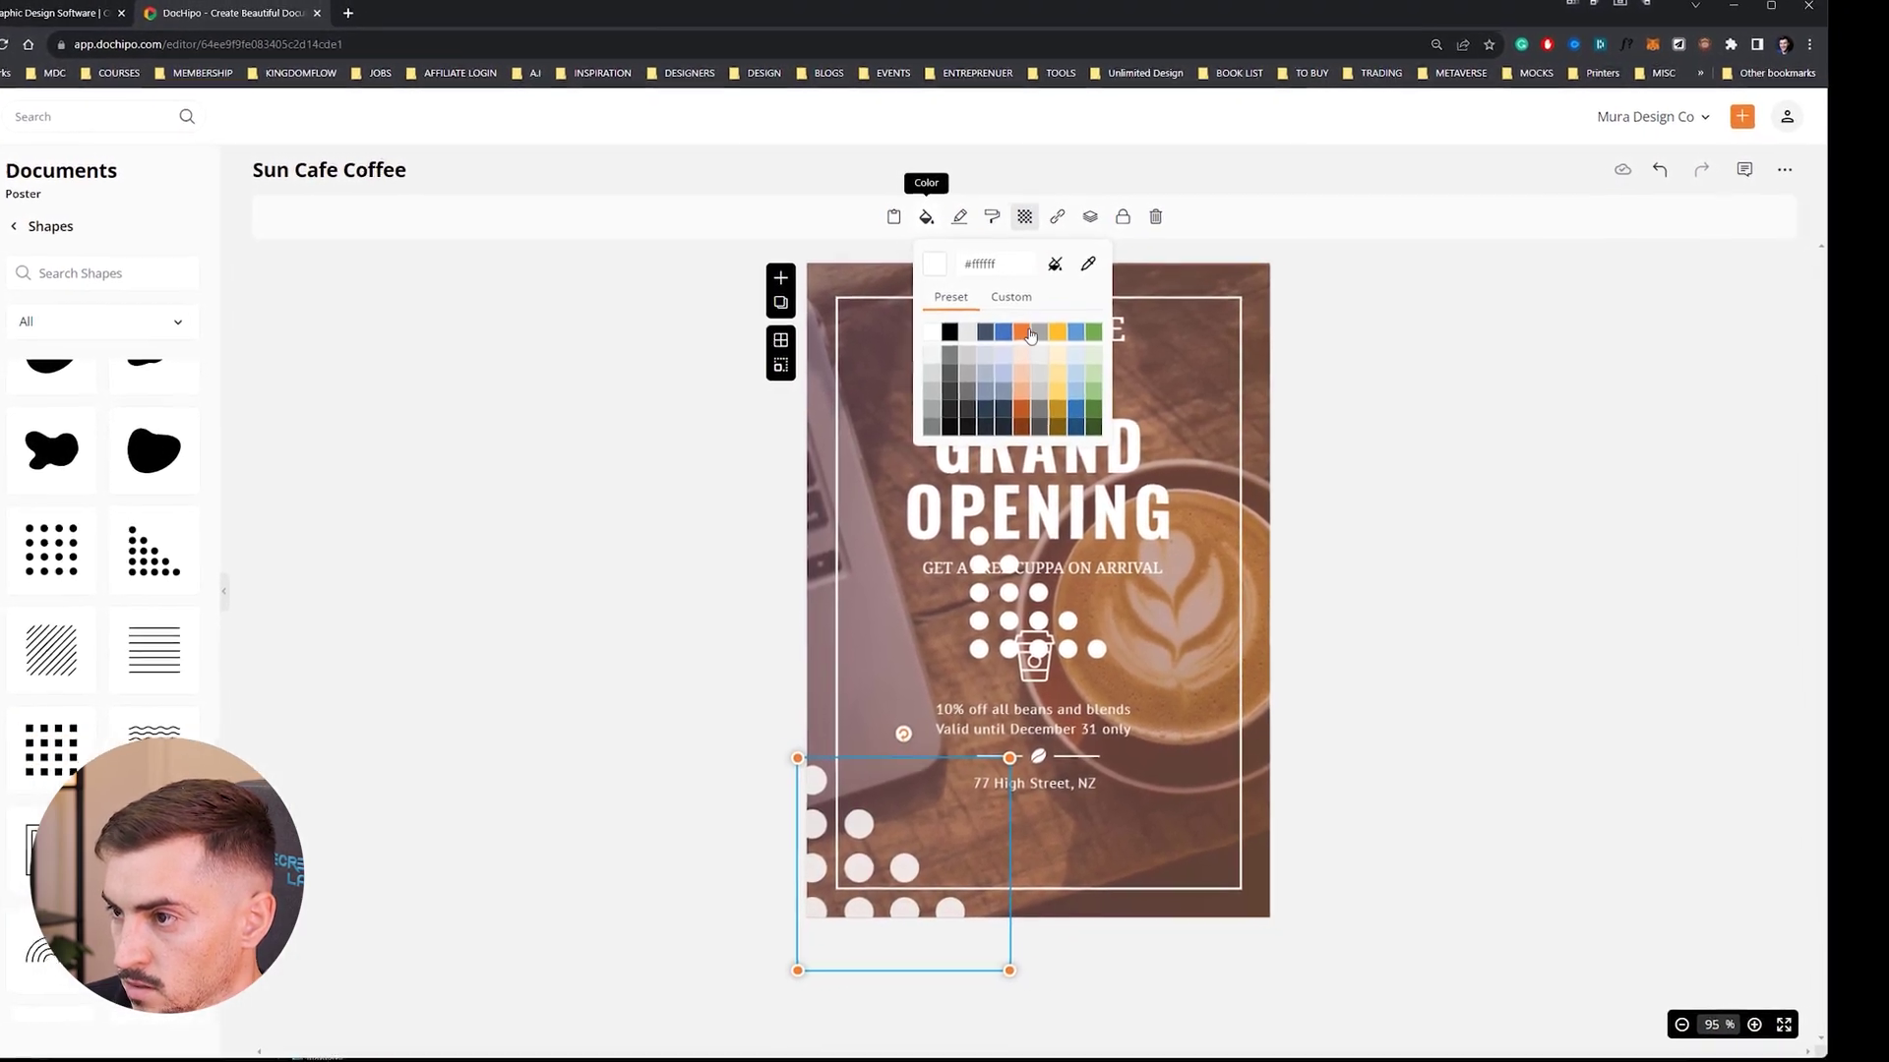
pyautogui.click(1153, 338)
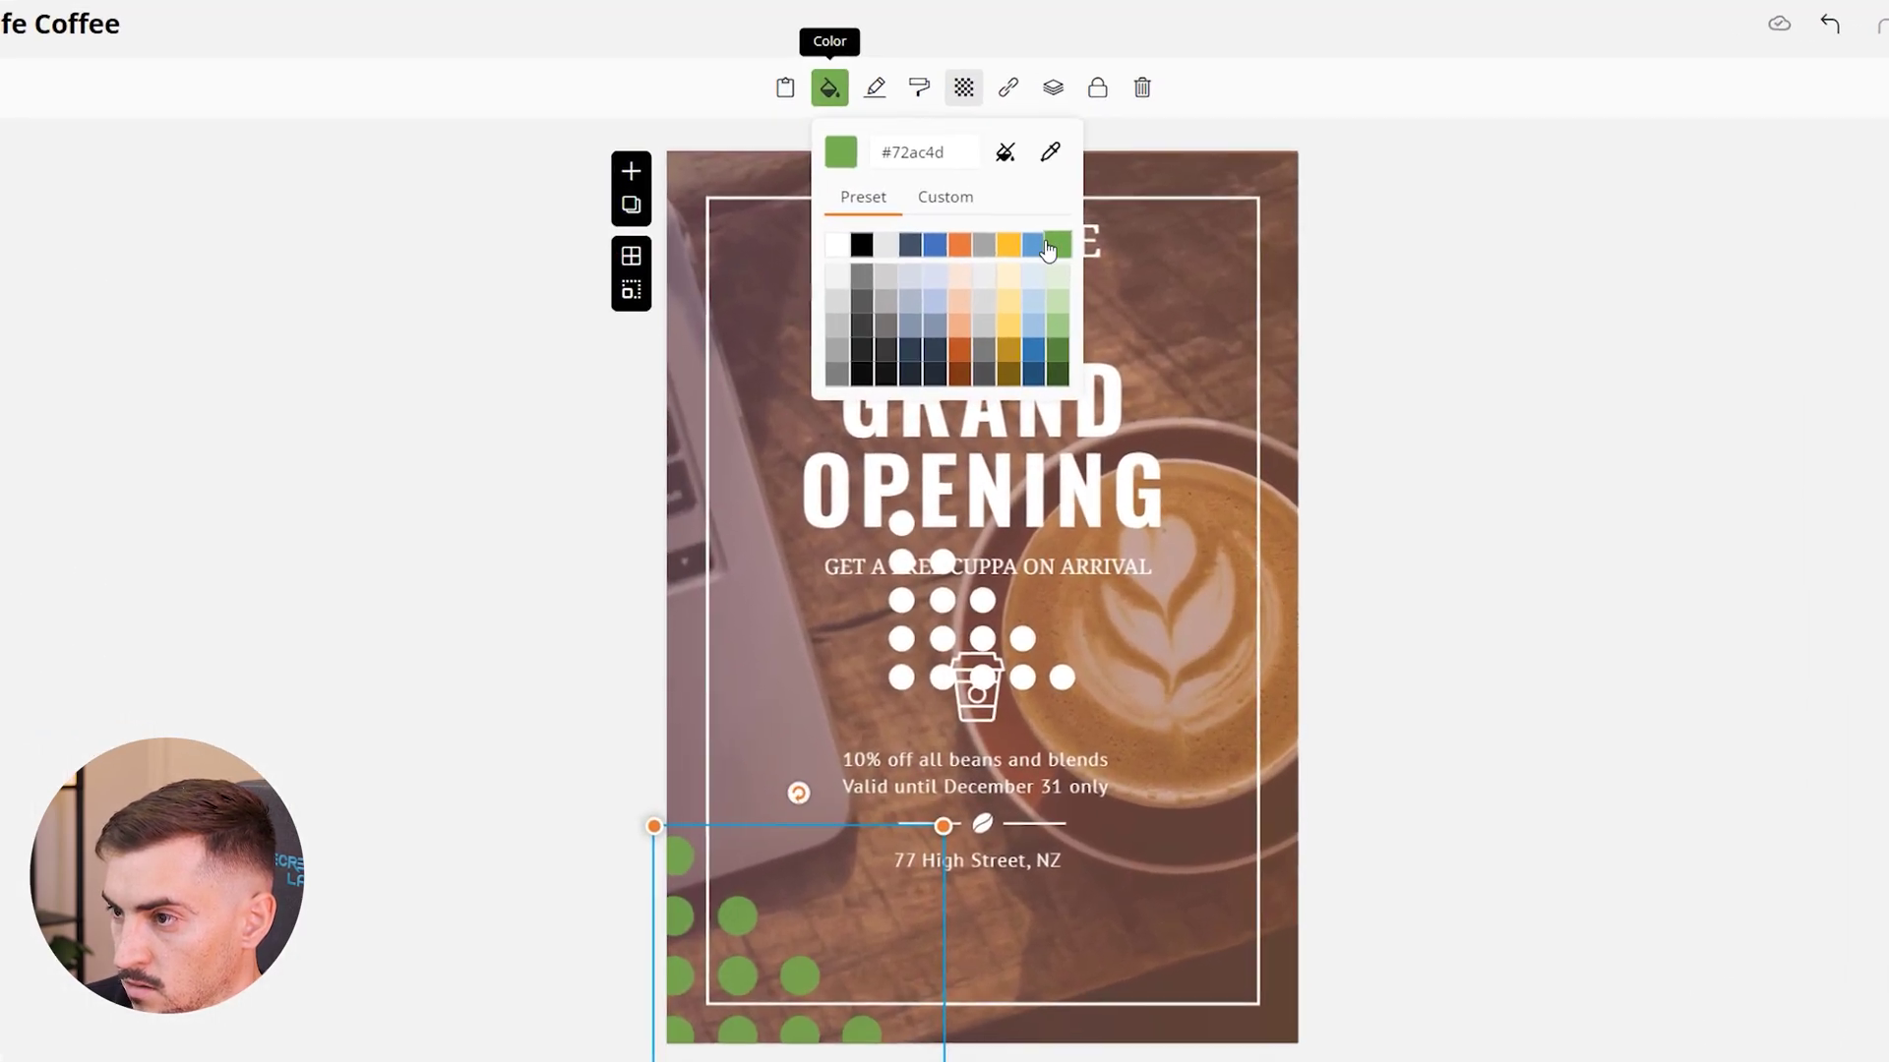
pyautogui.click(959, 244)
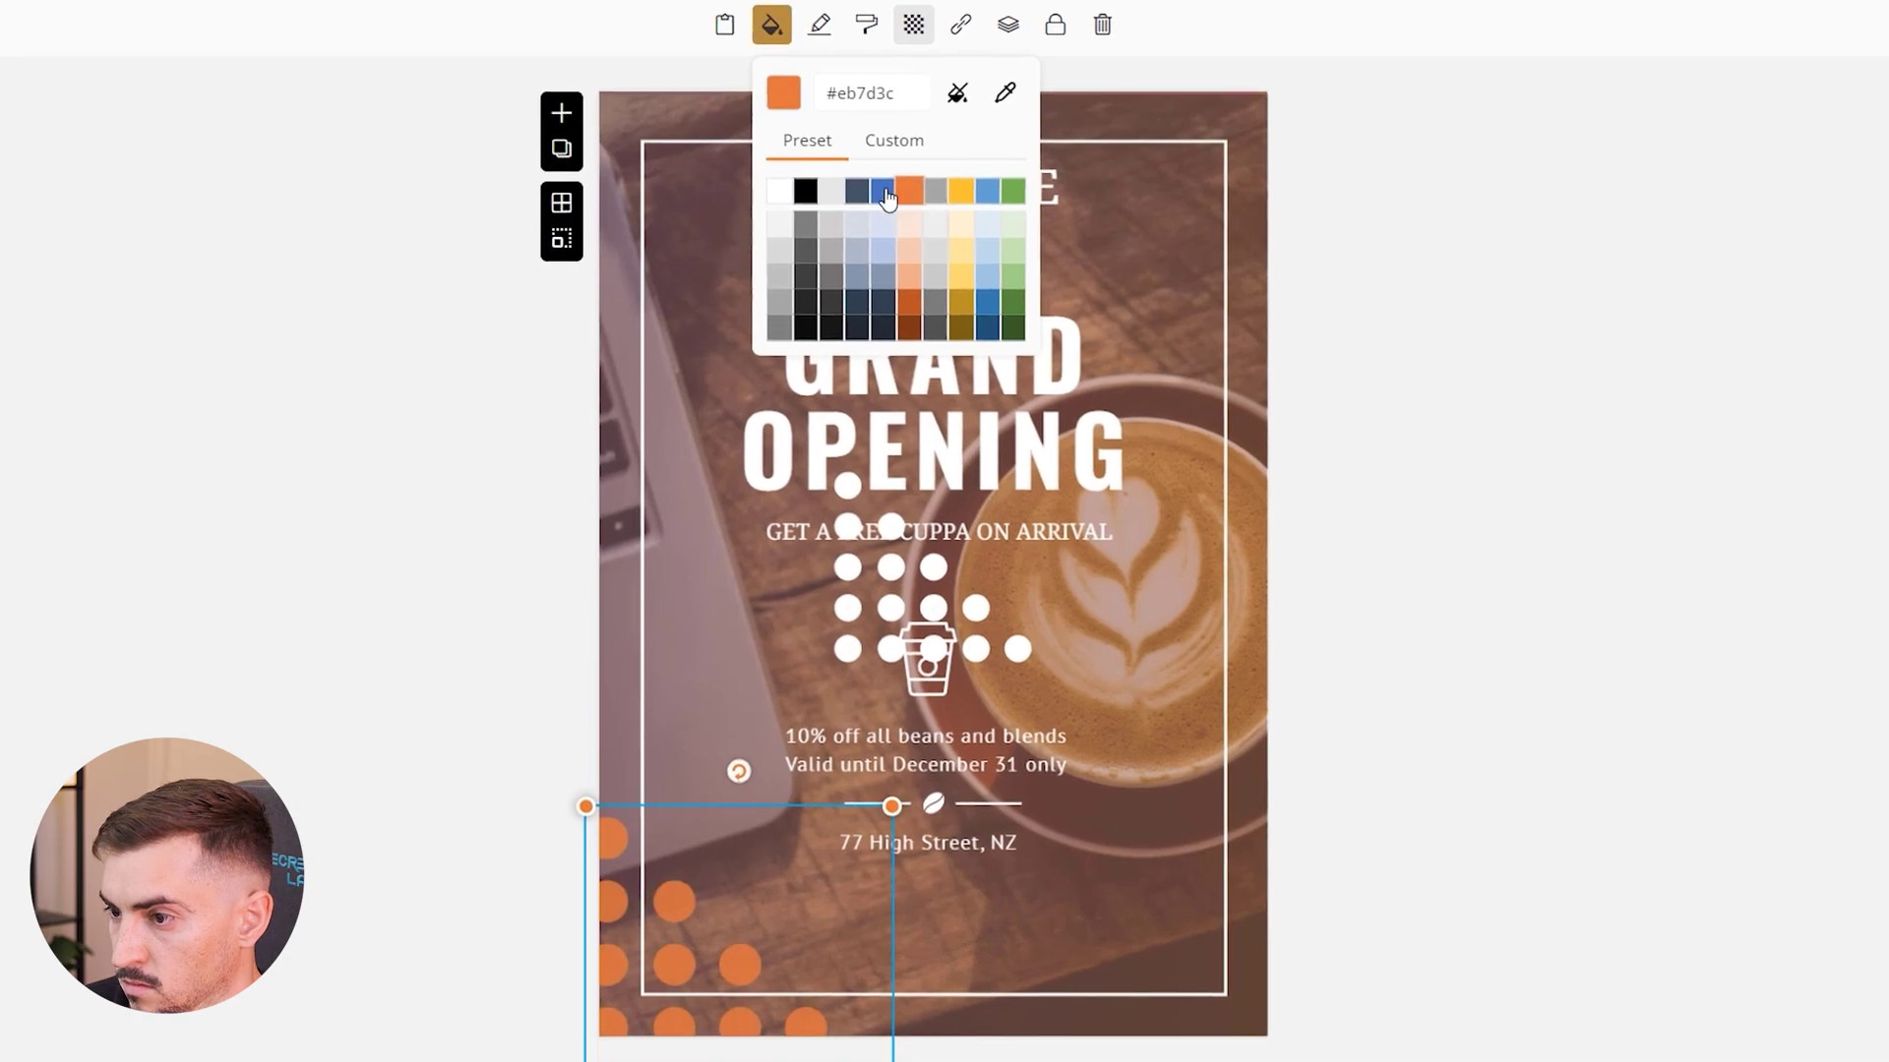
pyautogui.click(1569, 391)
pyautogui.click(1226, 87)
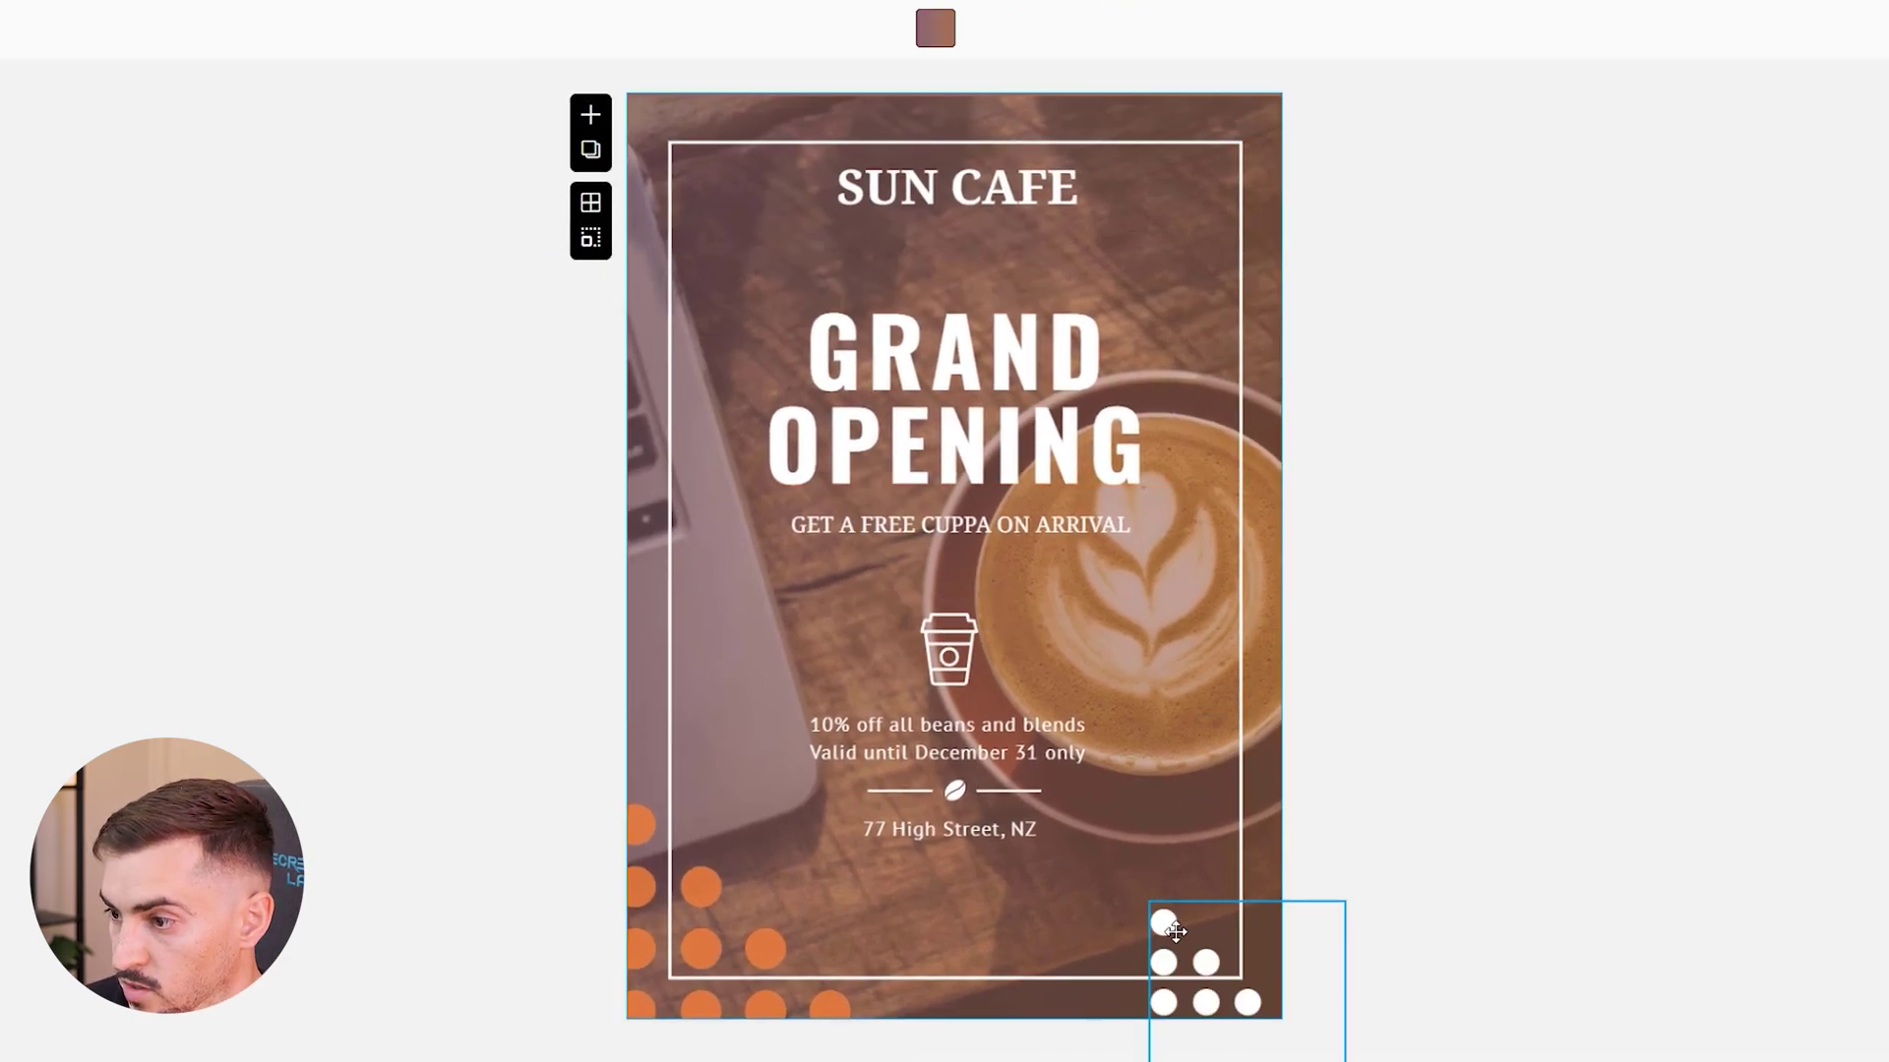
pyautogui.hotkey('ctrl', 'z')
pyautogui.hotkey('ctrl', 'z')
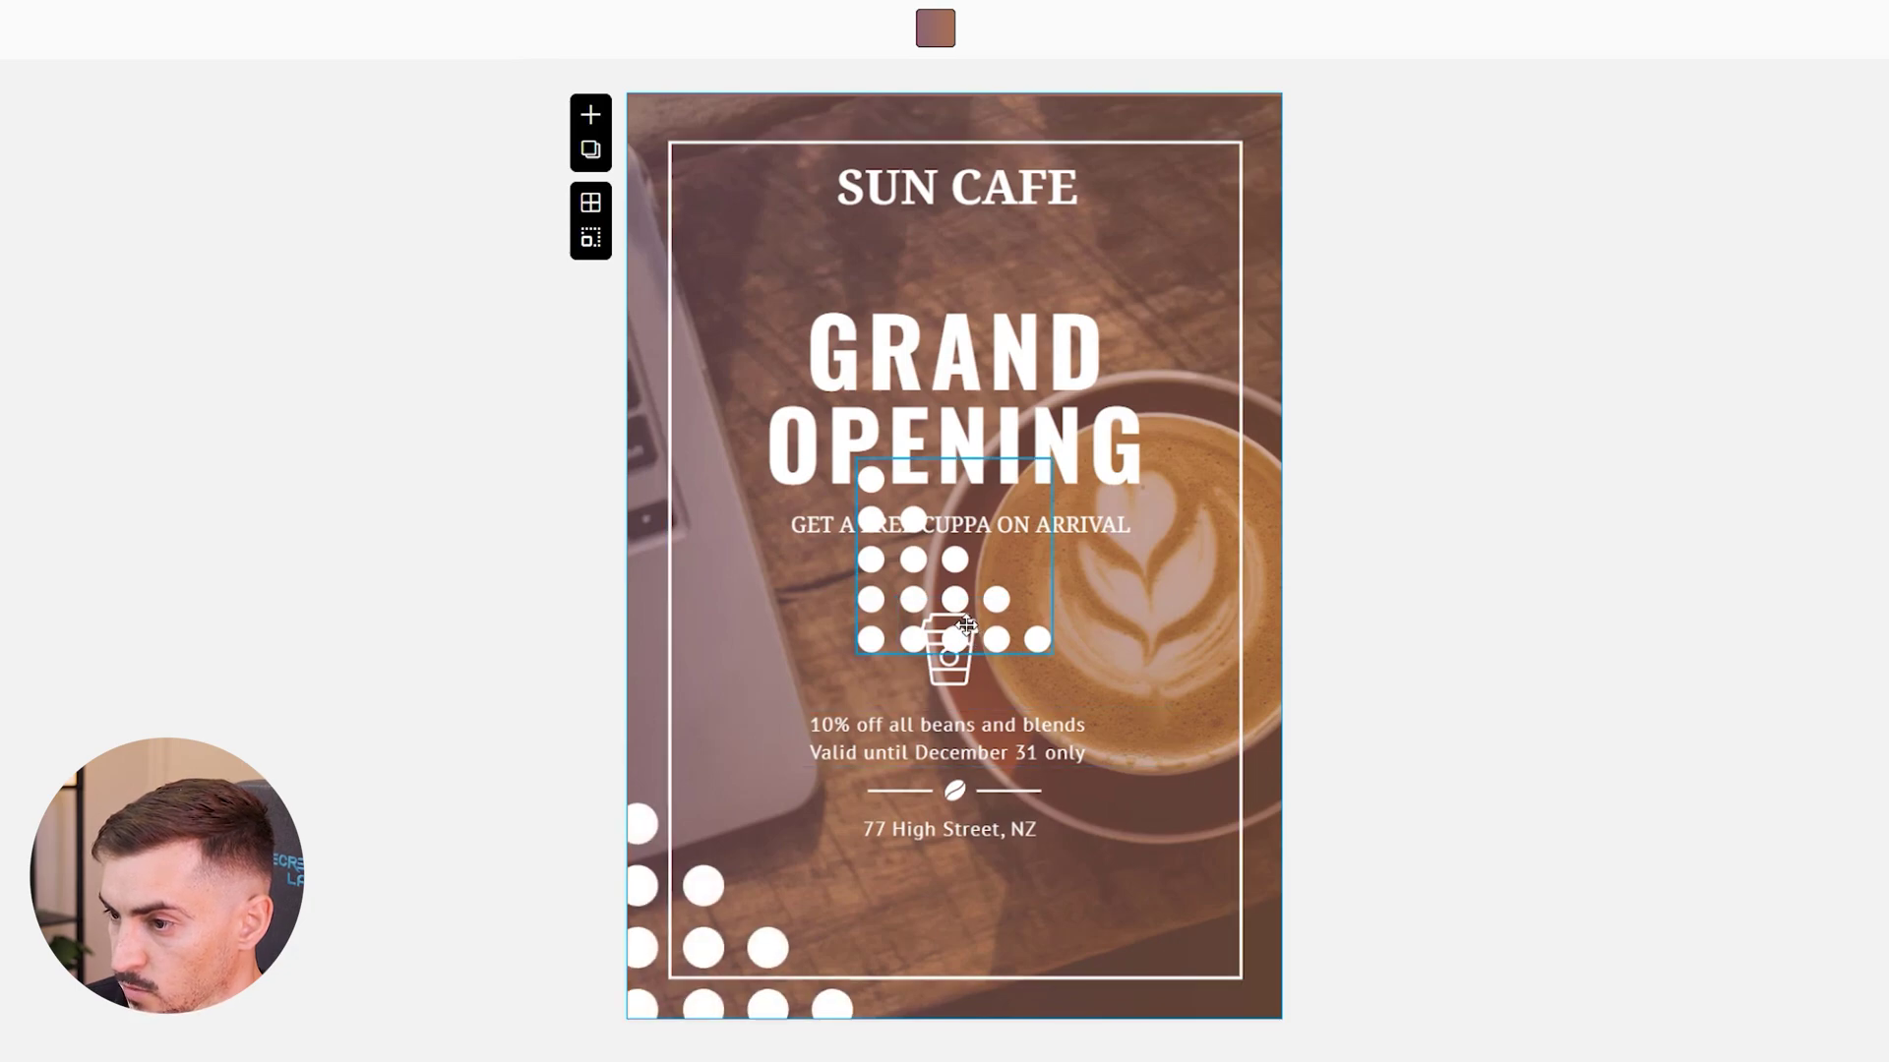
# Delete the centre dots group and recolour the bottom-left dots orange
pyautogui.click(1021, 627)
pyautogui.press('Delete')
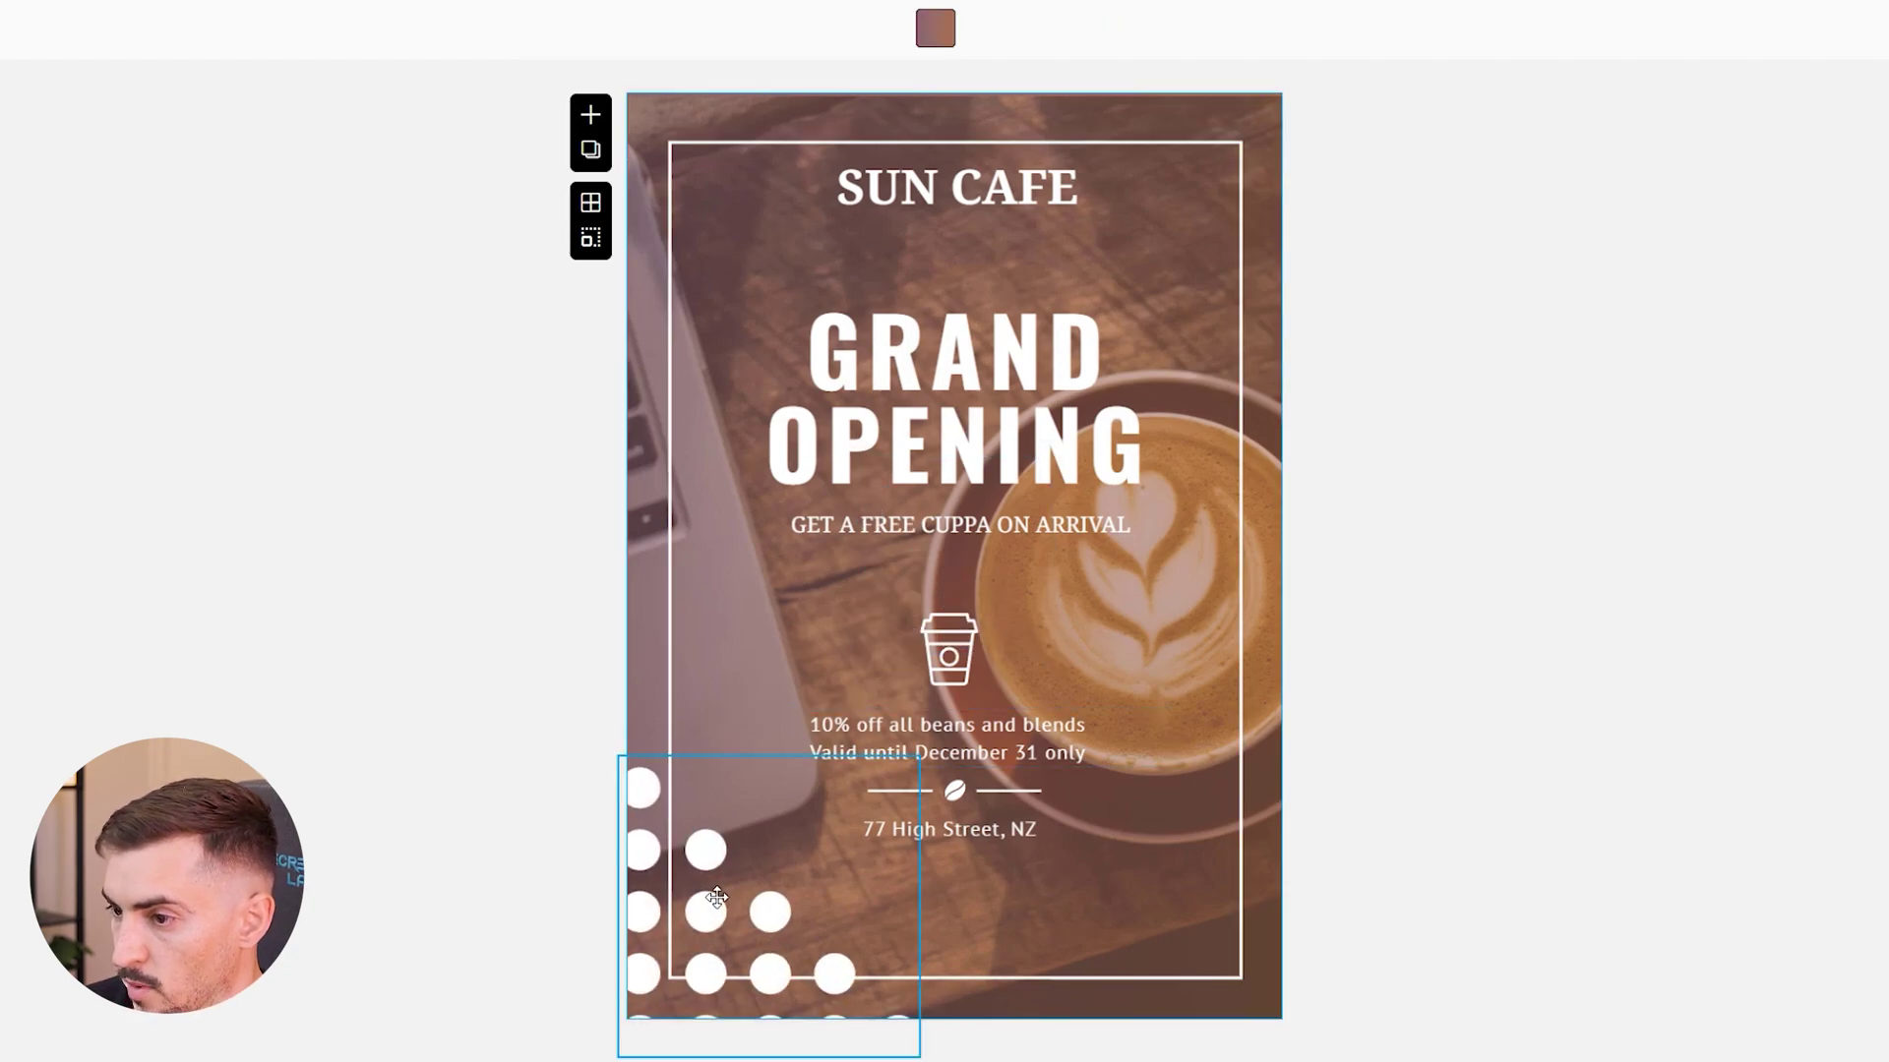
pyautogui.click(713, 898)
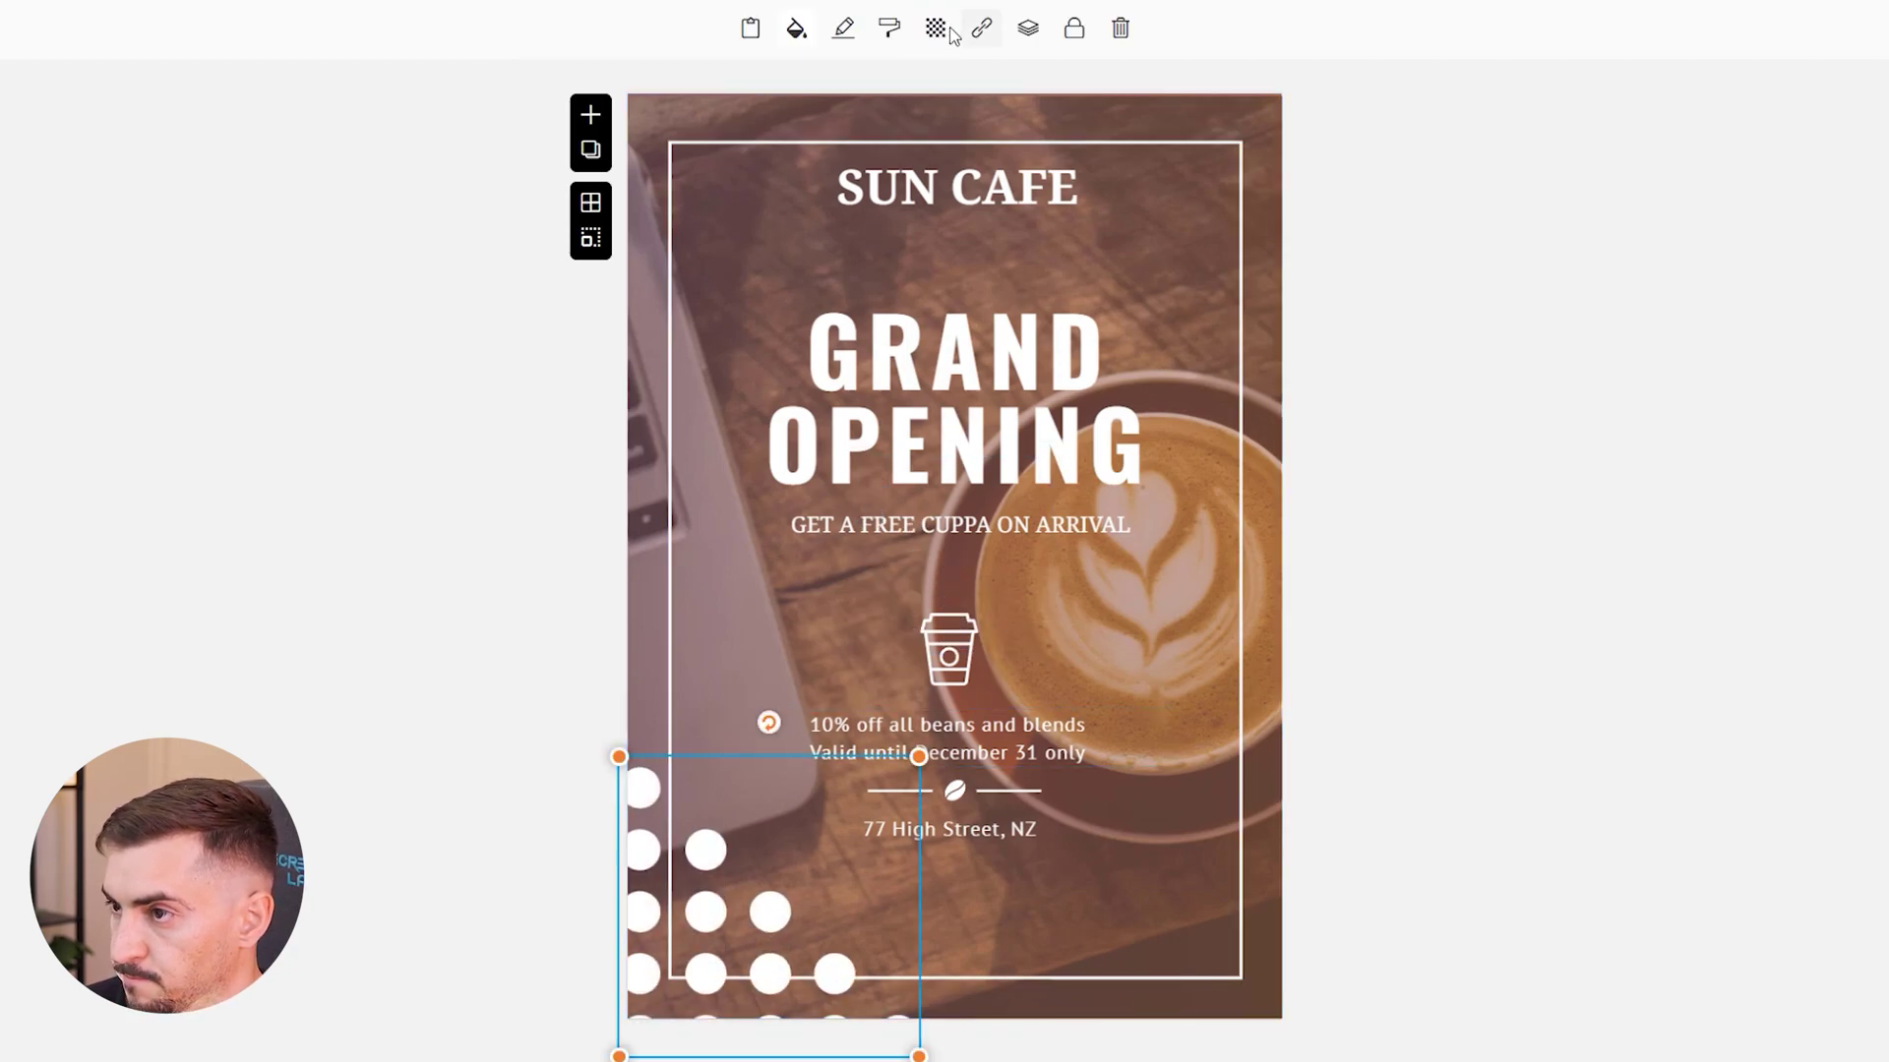
pyautogui.click(800, 39)
pyautogui.click(930, 190)
pyautogui.click(779, 713)
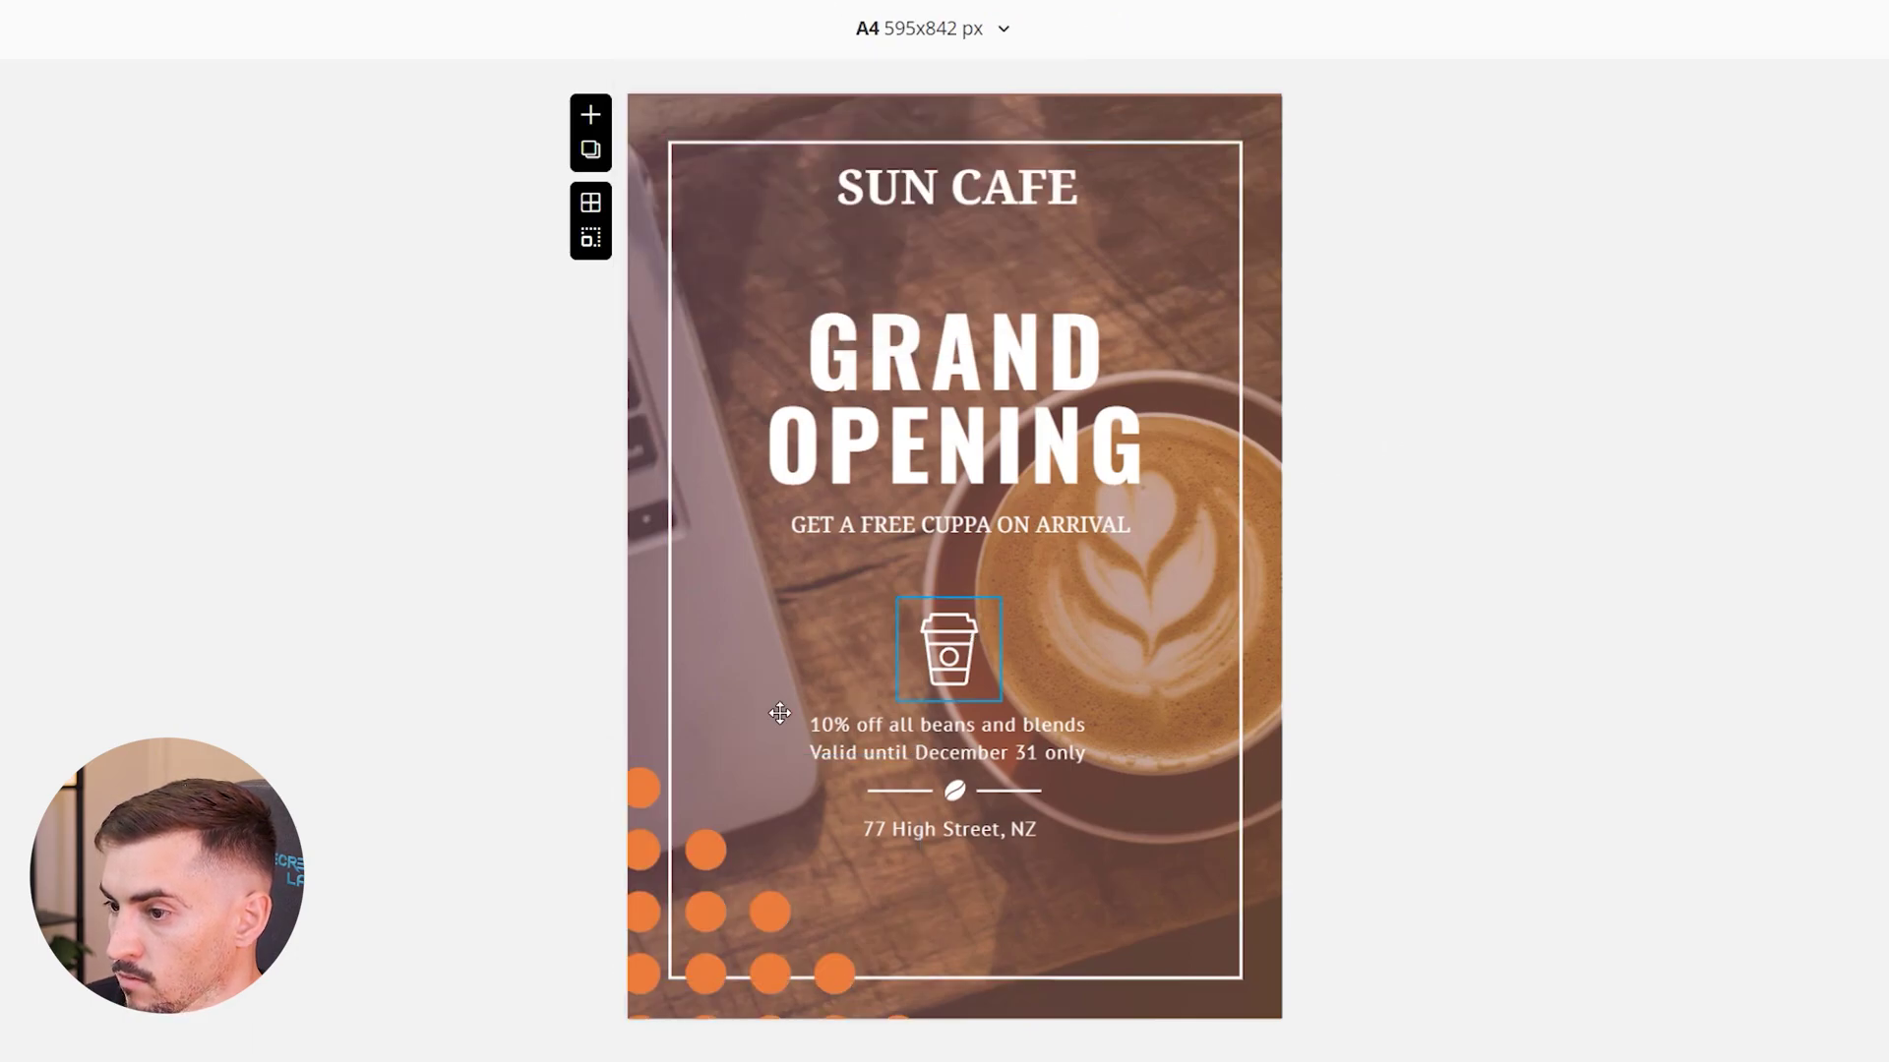
# Drag a second dot pattern onto the poster and inspect its shadow and colour options
pyautogui.moveTo(2, 630); pyautogui.dragTo(1287, 674)
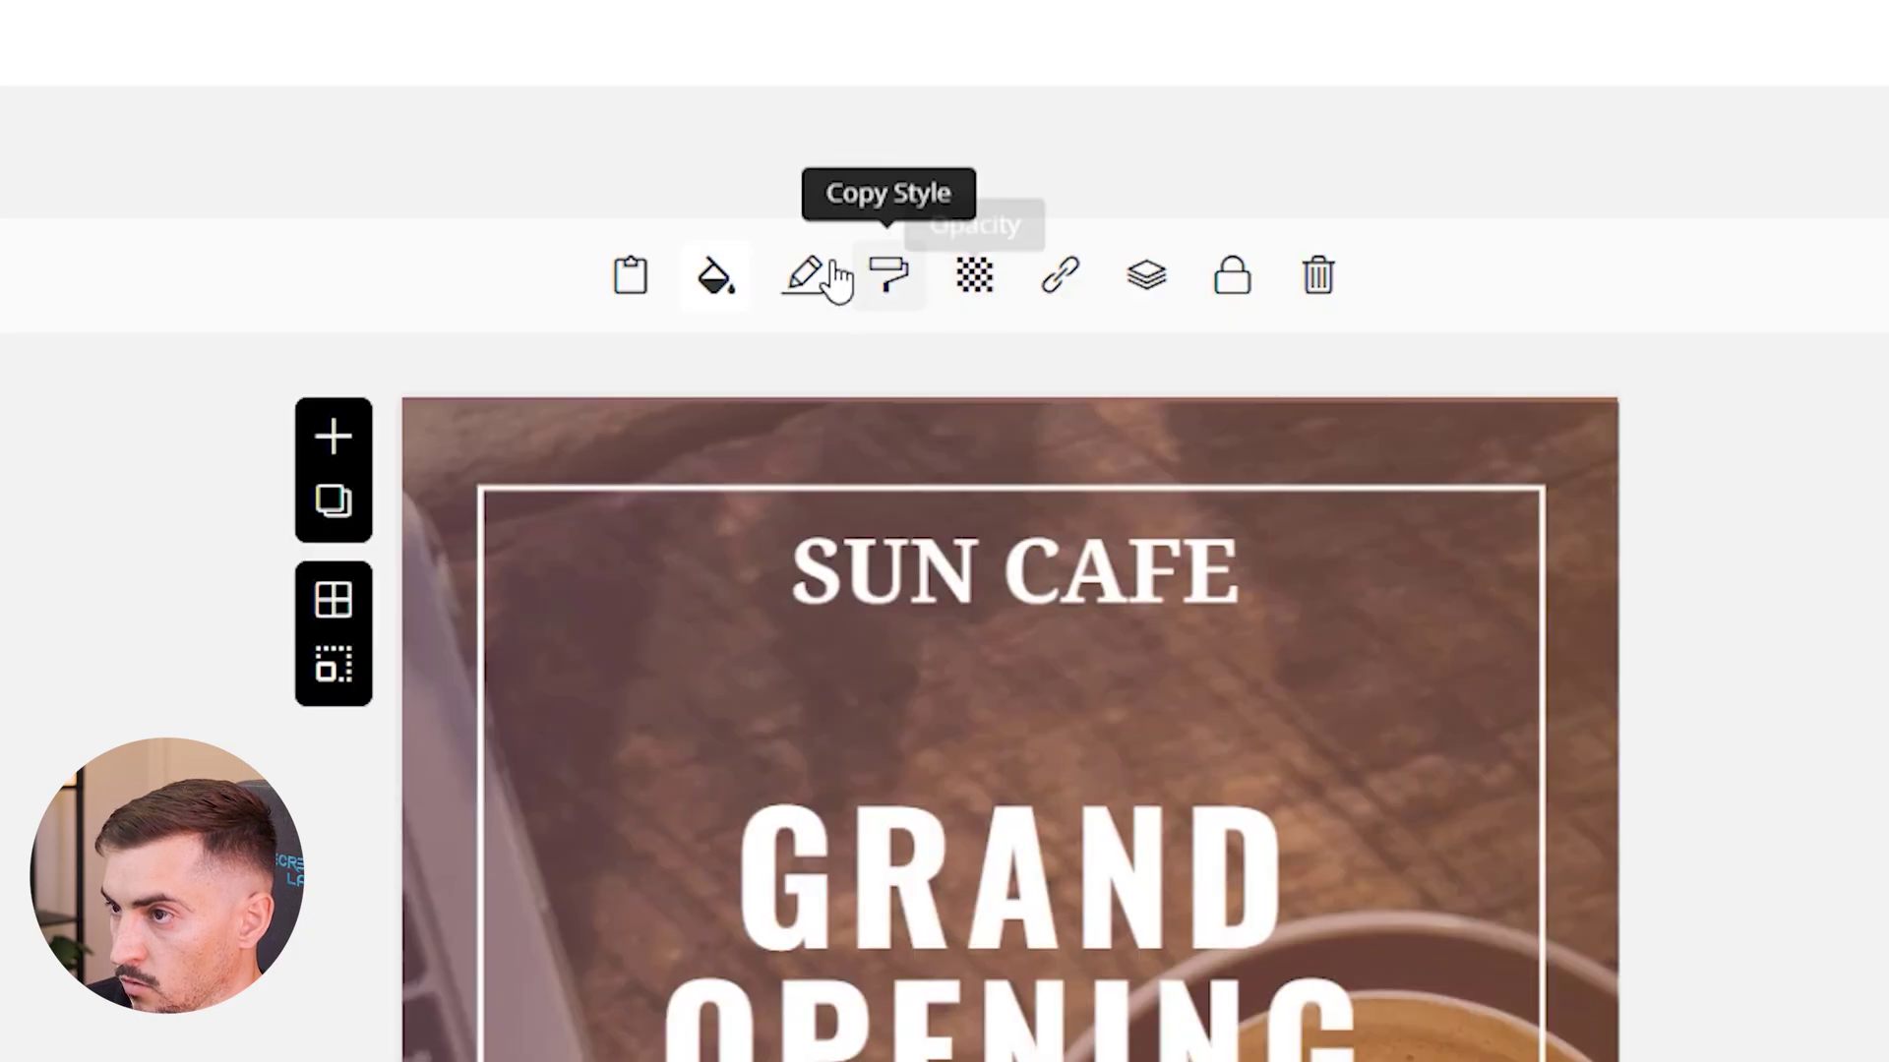
pyautogui.click(824, 273)
pyautogui.click(710, 284)
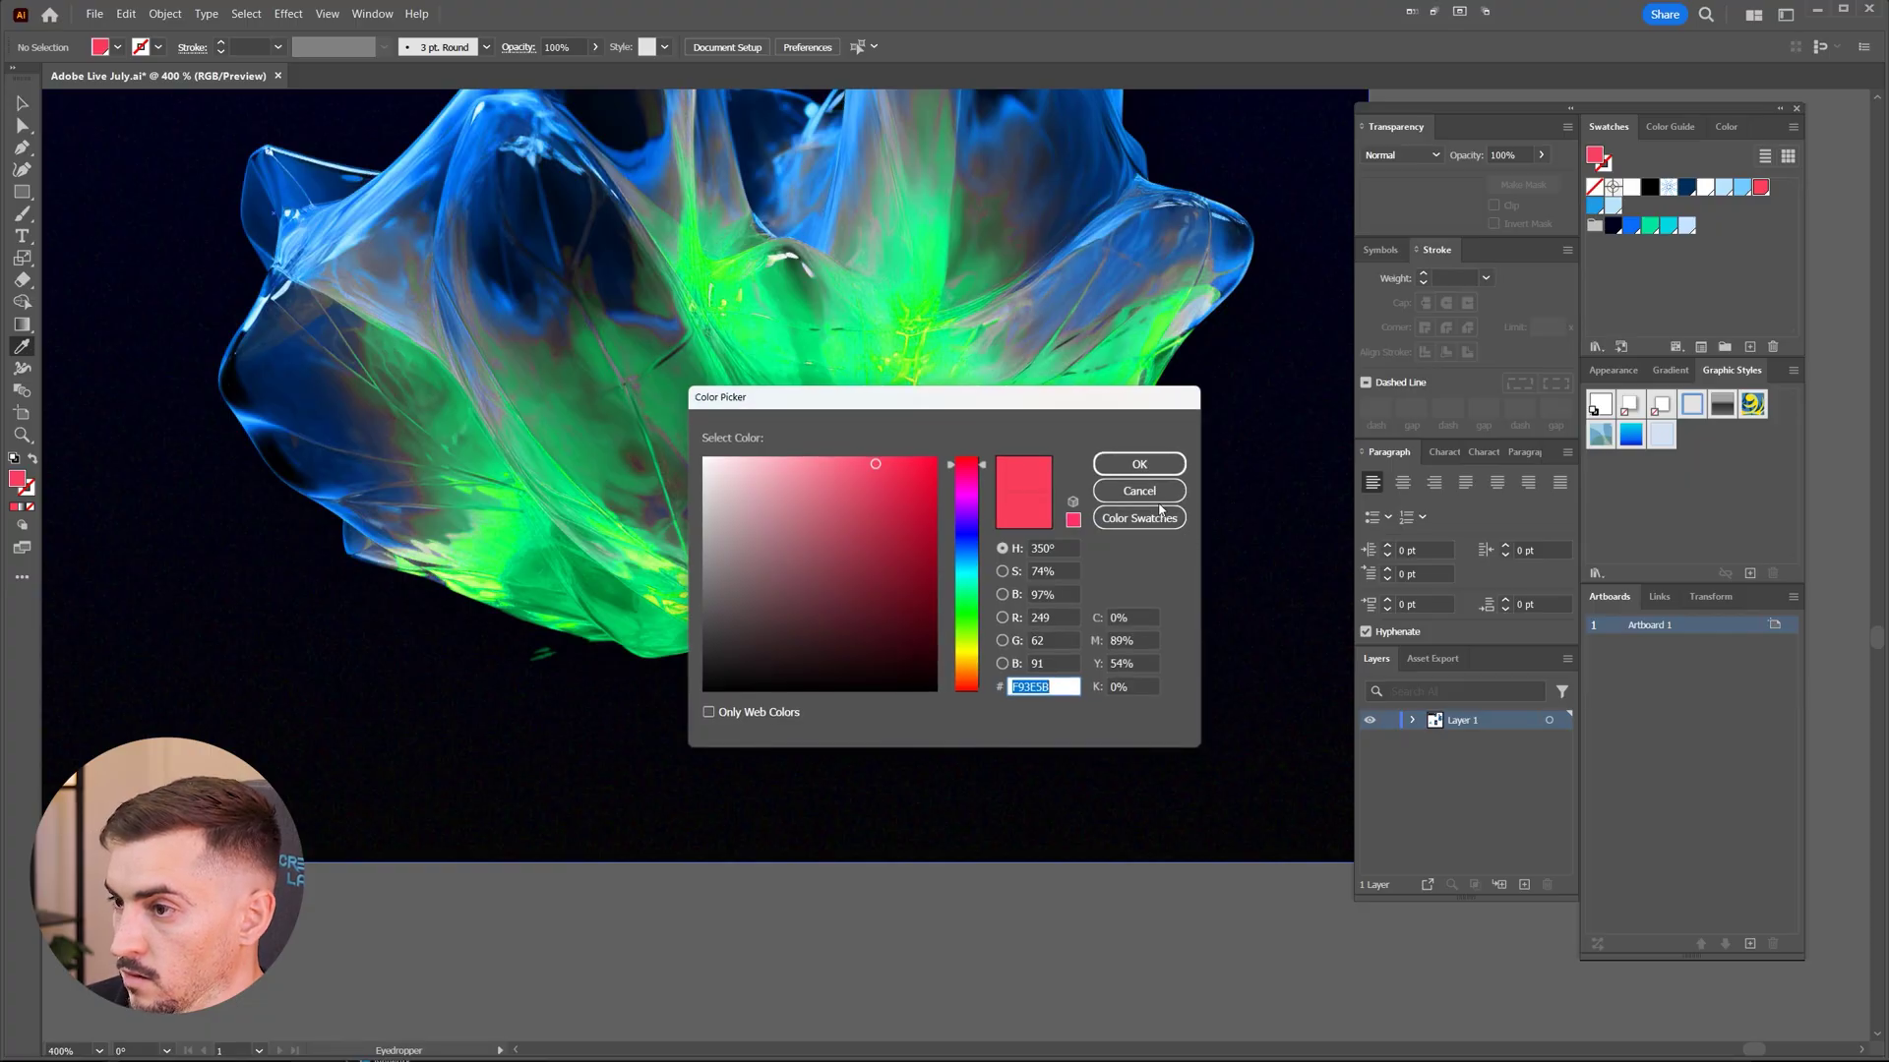
pyautogui.click(1160, 504)
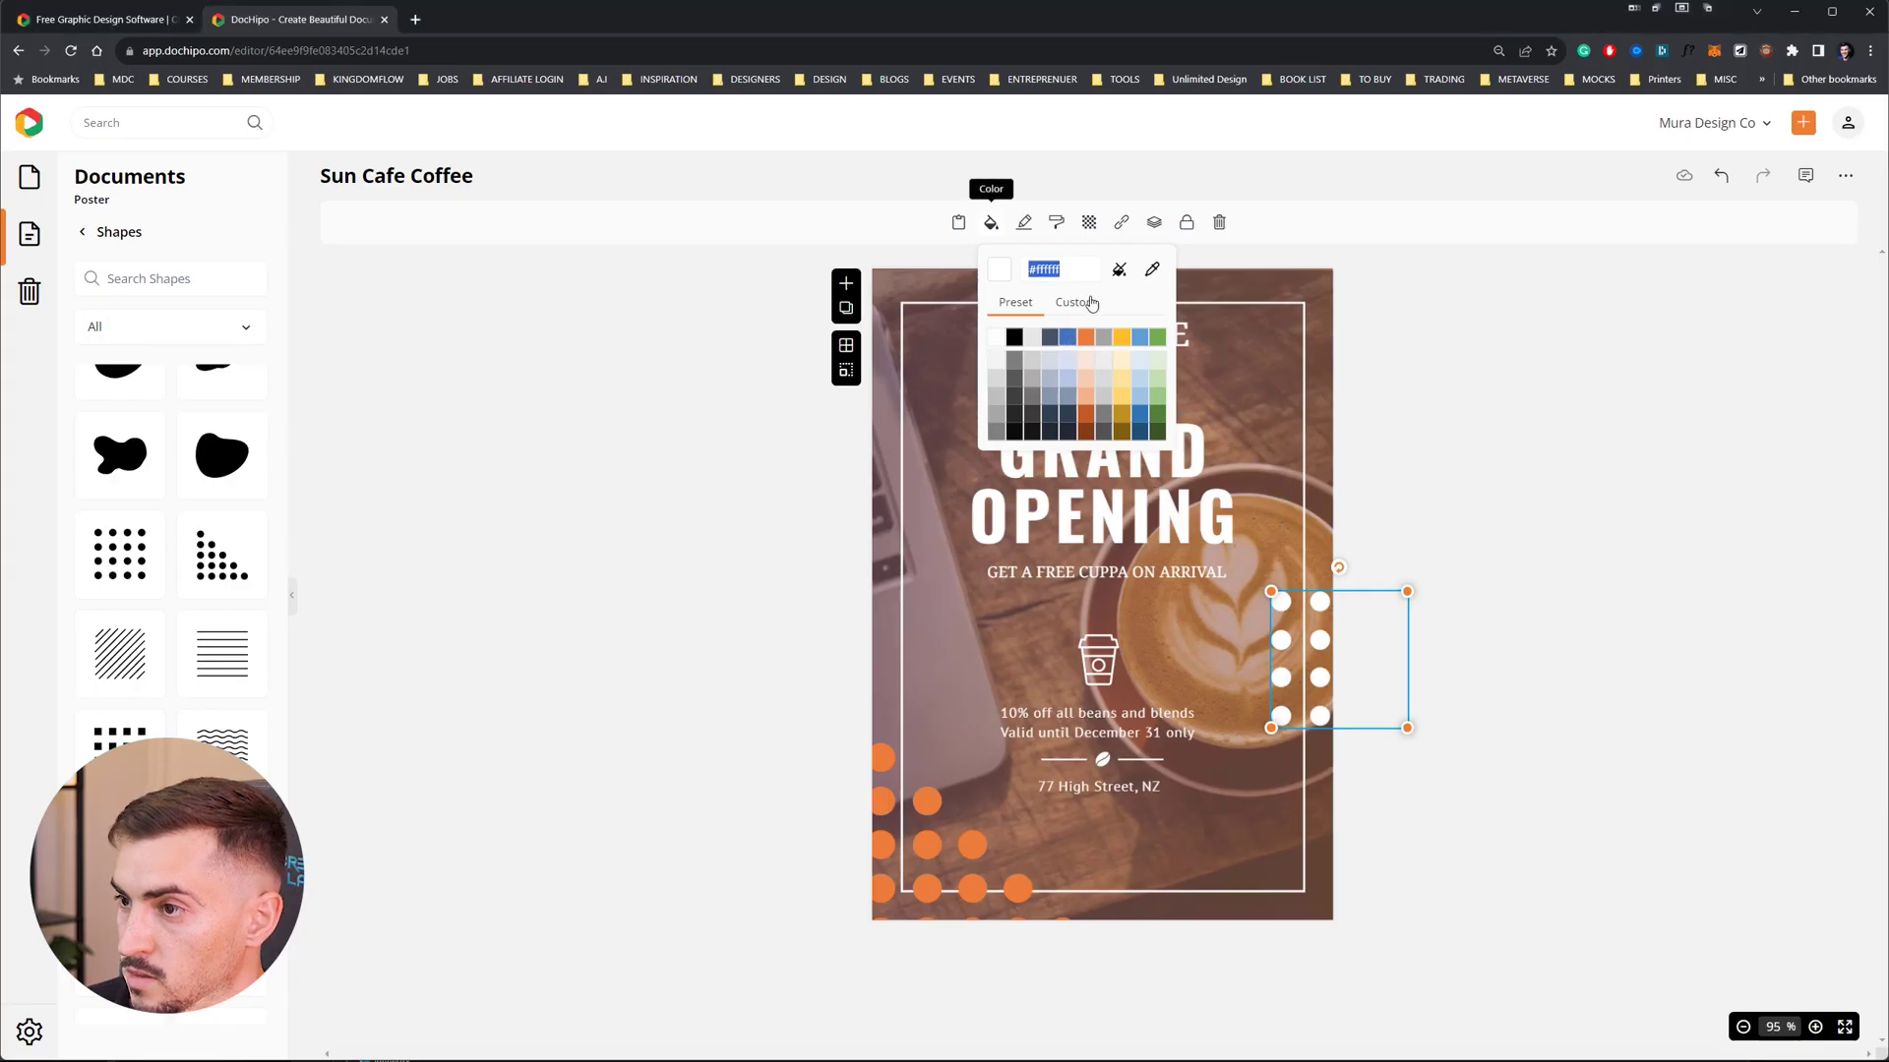
# Colour the new dots pink #F93E5B, move them bottom-right, and place cup icons beside the tagline
pyautogui.write('#F93E5B')
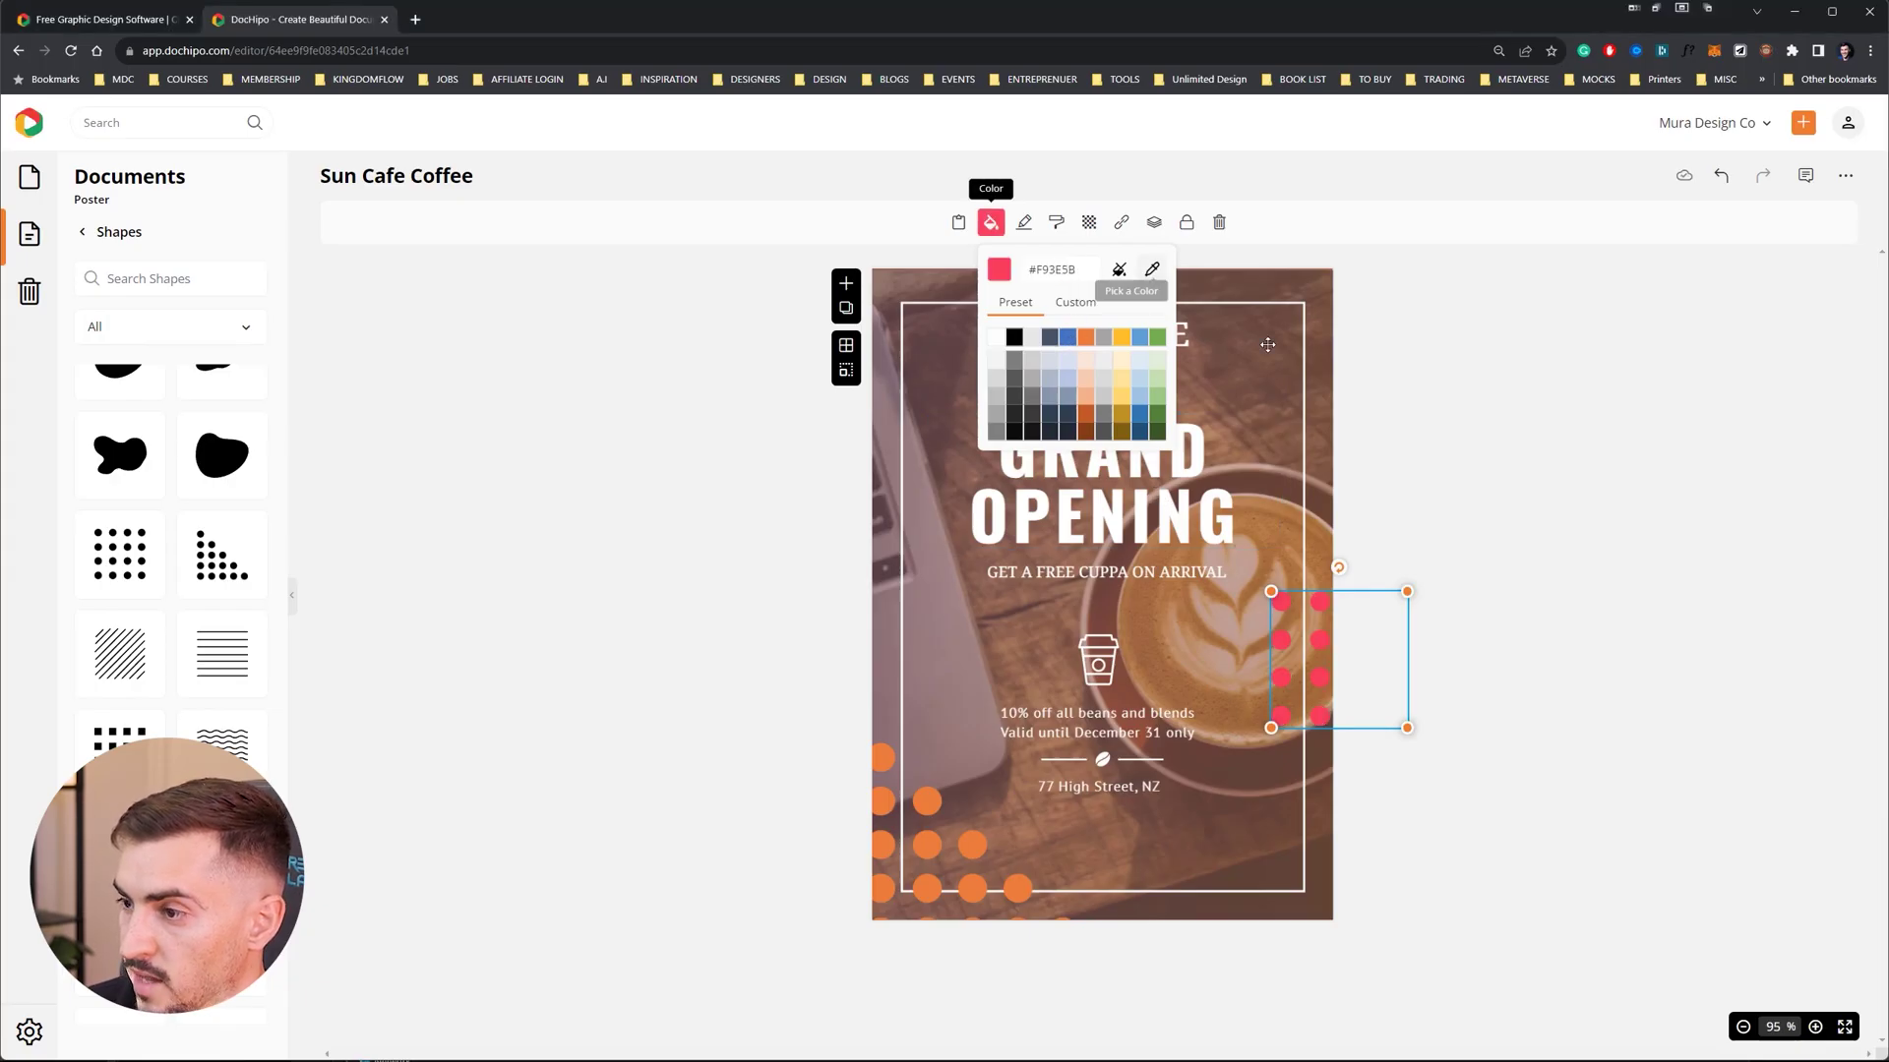
pyautogui.click(1268, 345)
pyautogui.moveTo(1334, 622); pyautogui.dragTo(1322, 861)
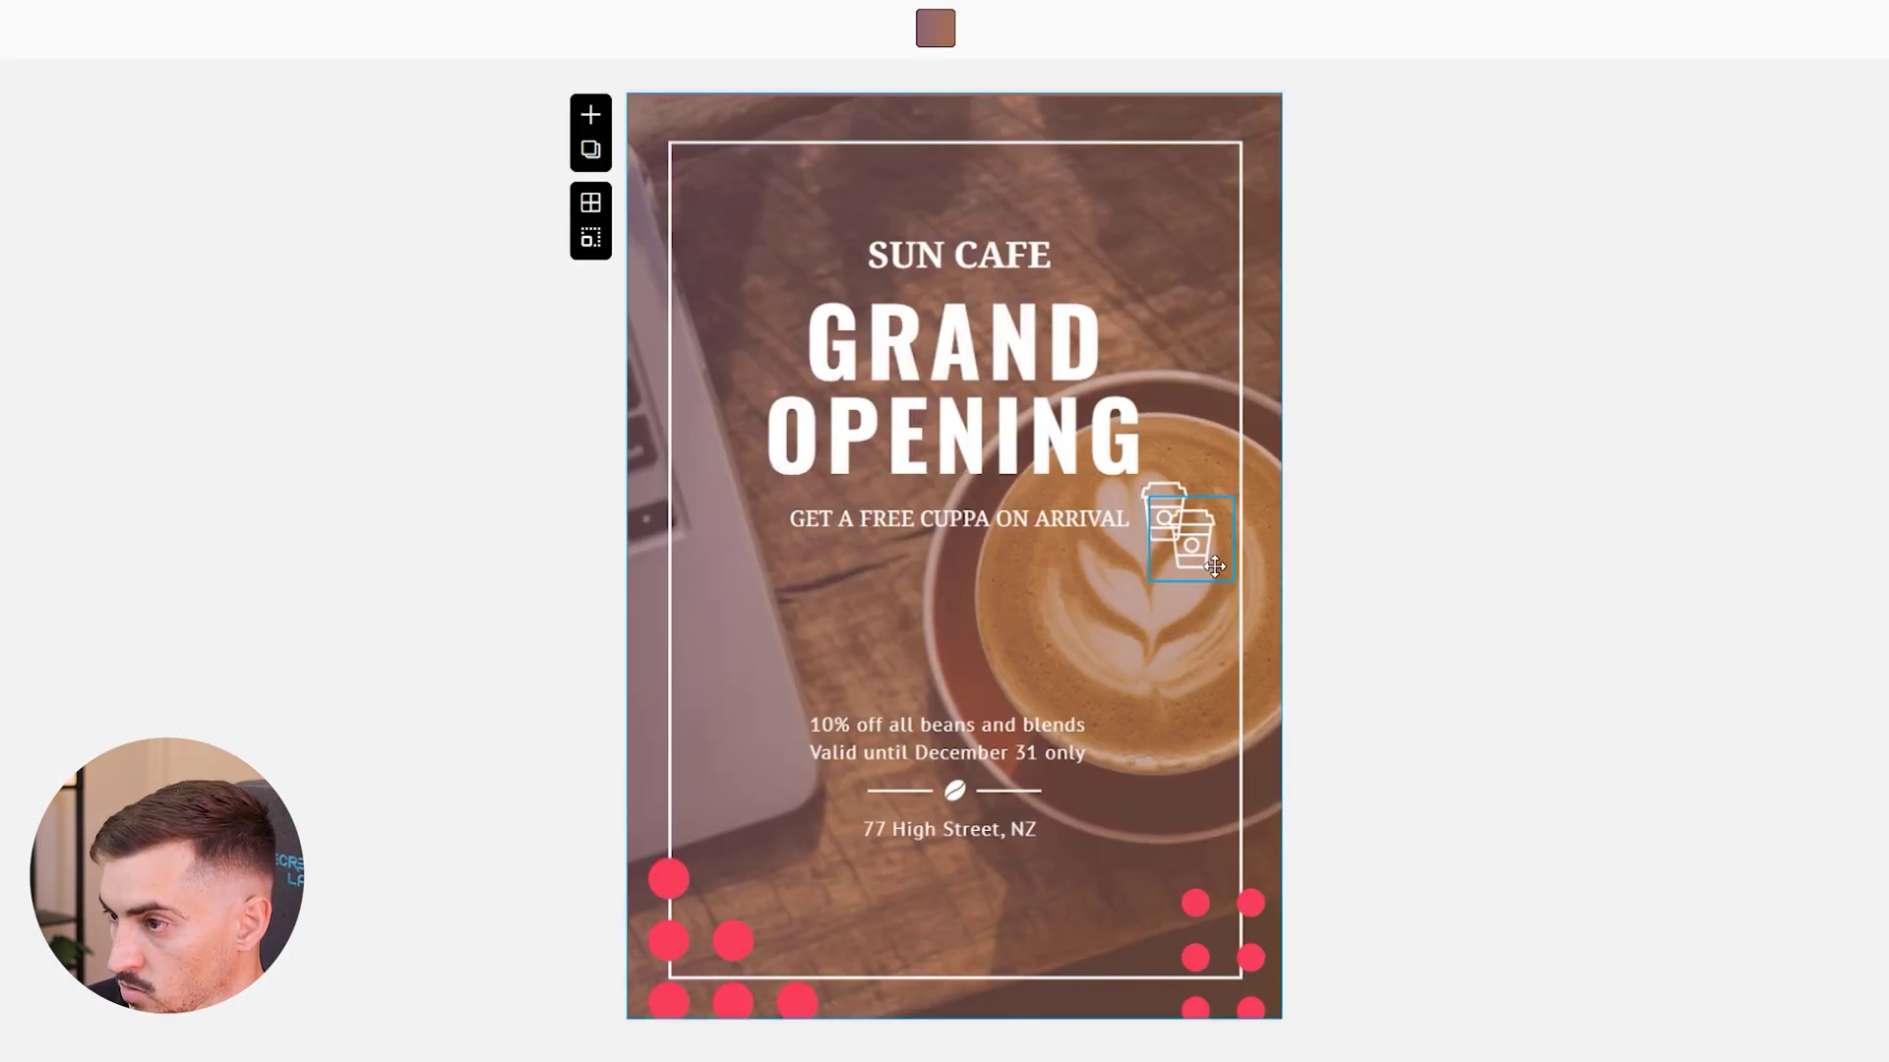
pyautogui.press('Delete')
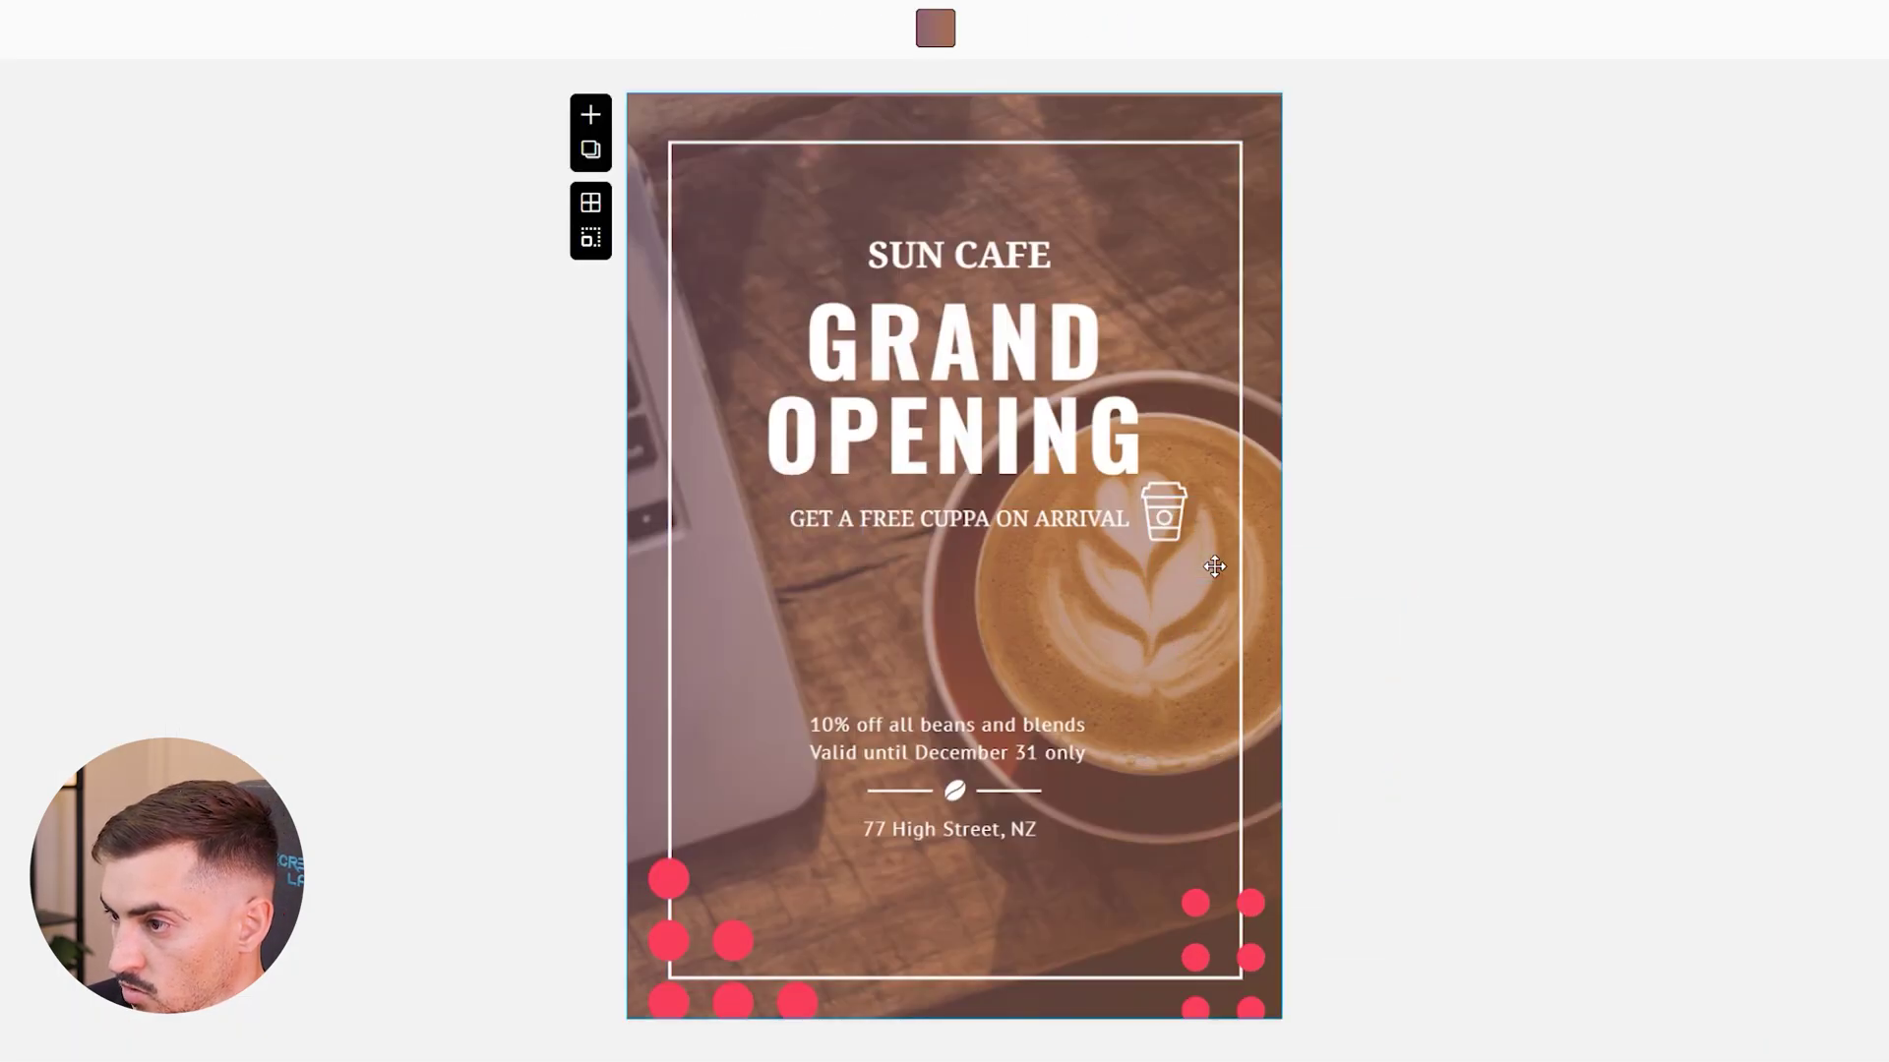
pyautogui.moveTo(1168, 510); pyautogui.dragTo(750, 531)
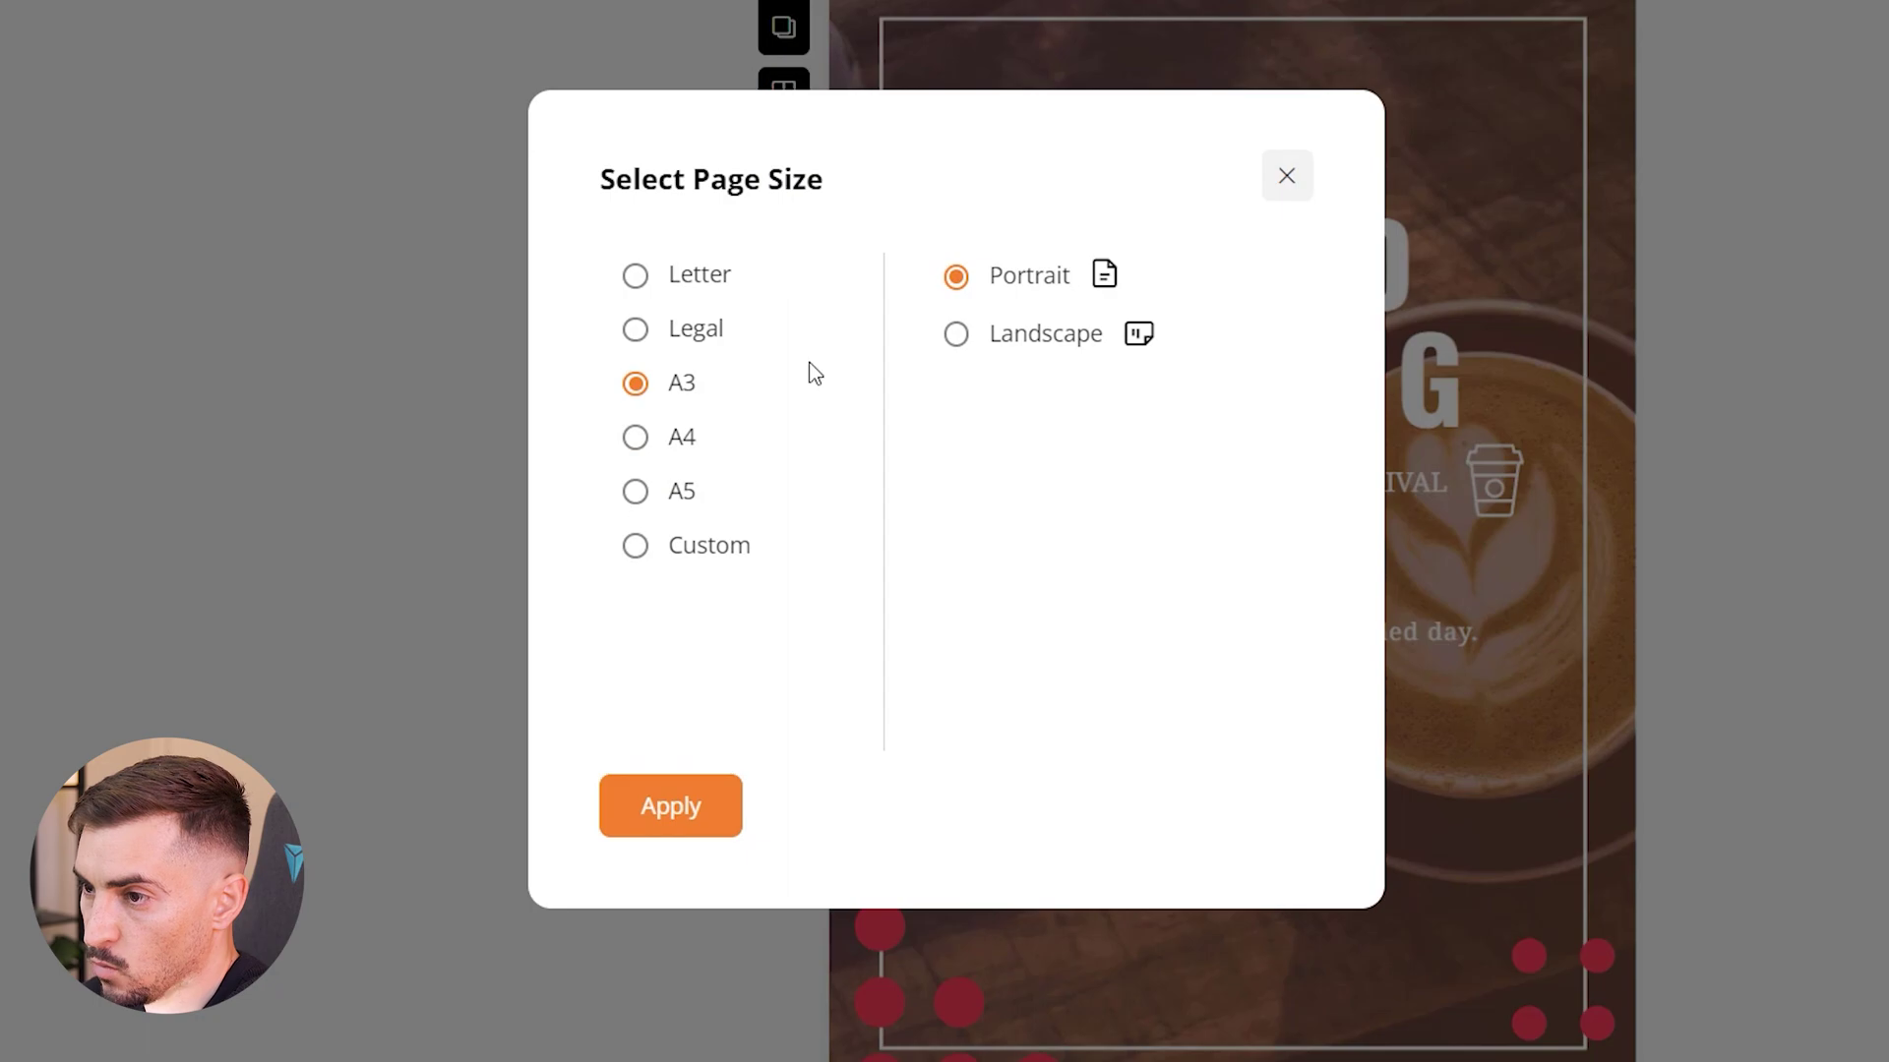
# Change the poster to a custom 1080 × 1920 px page size
pyautogui.click(733, 544)
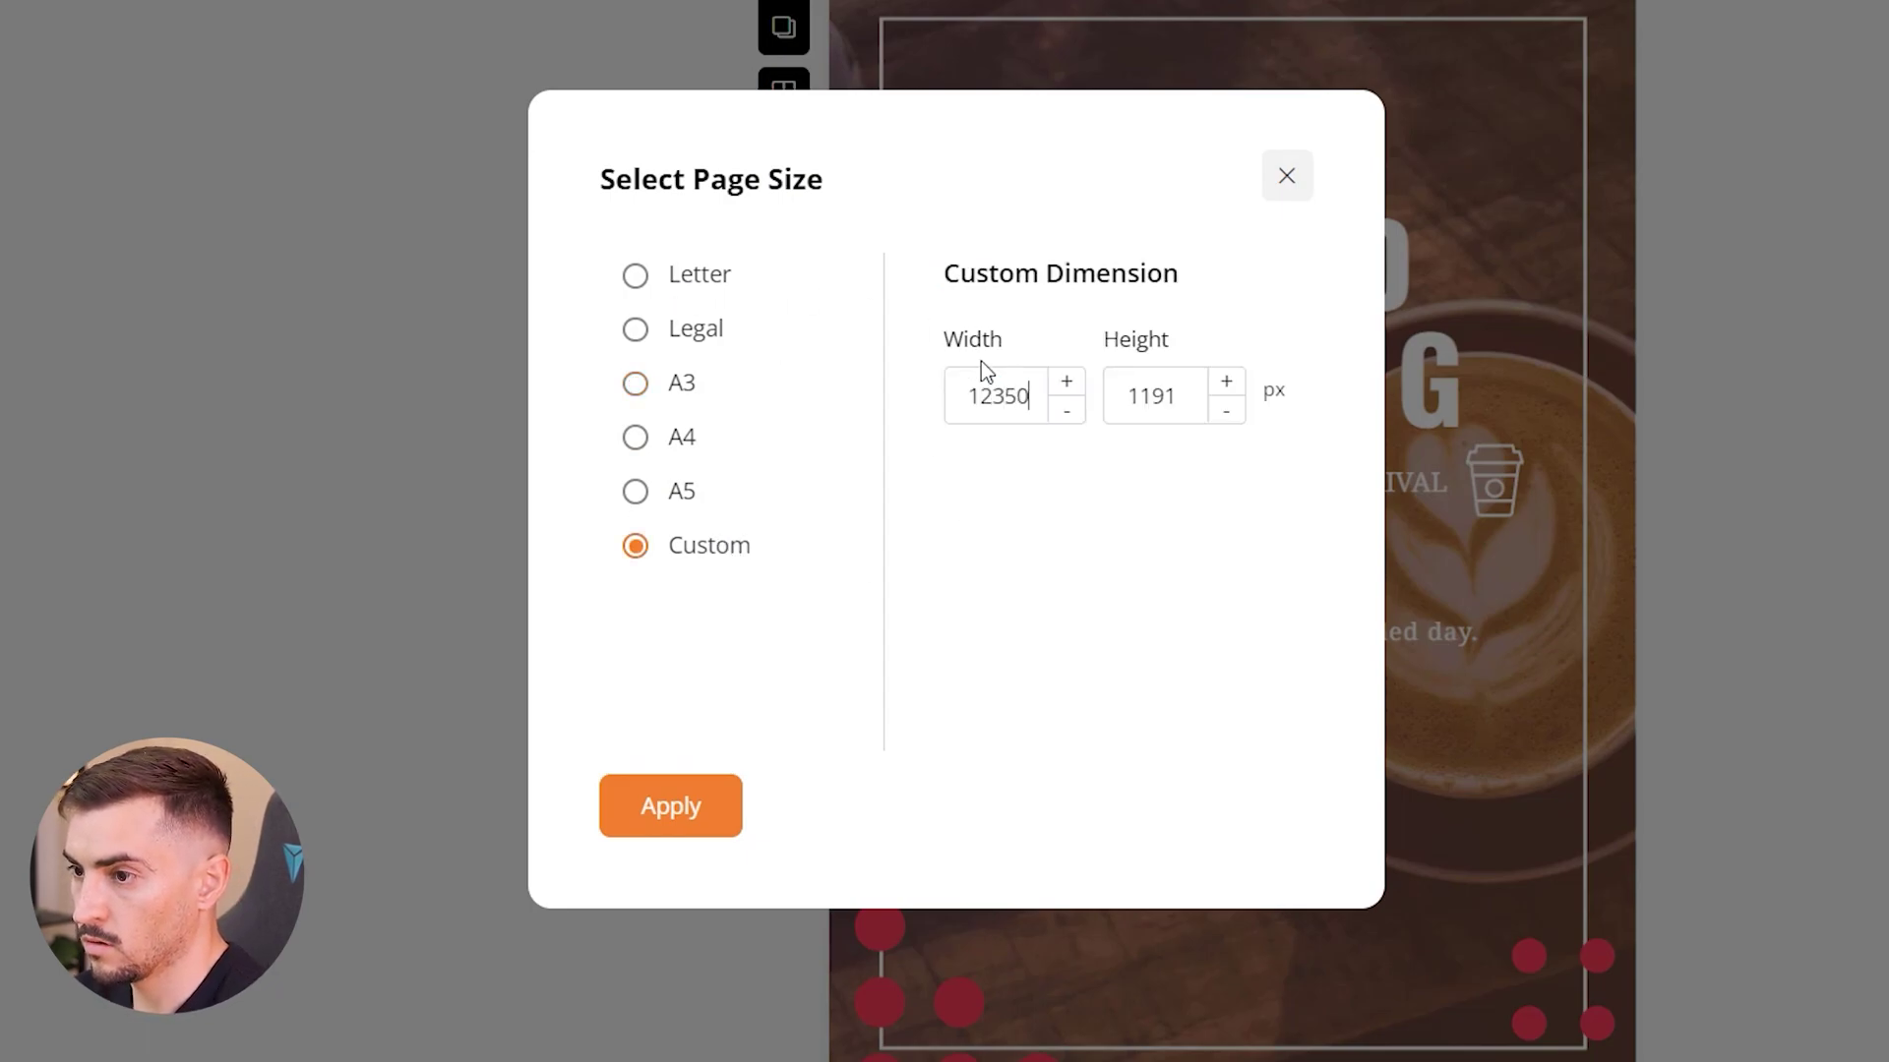
pyautogui.write('1920')
pyautogui.press('Tab')
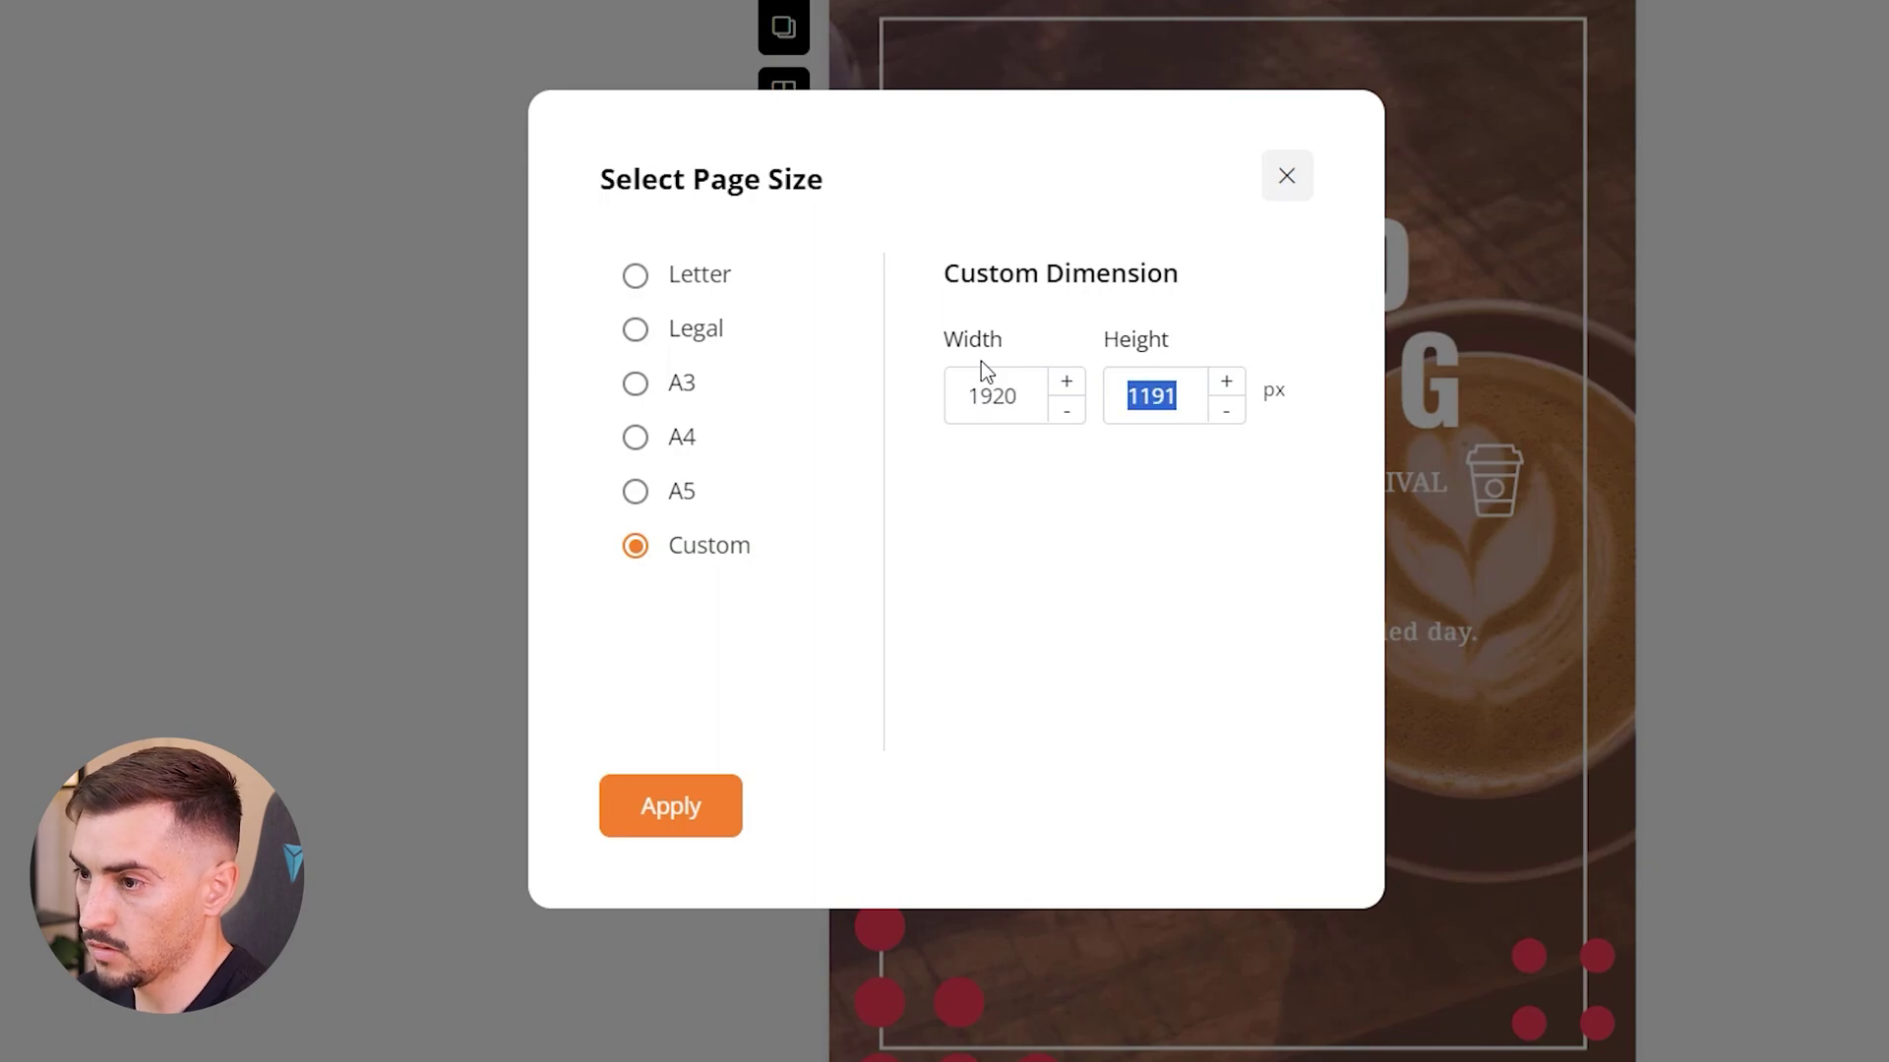
pyautogui.write('1080')
pyautogui.moveTo(1043, 393); pyautogui.dragTo(966, 393)
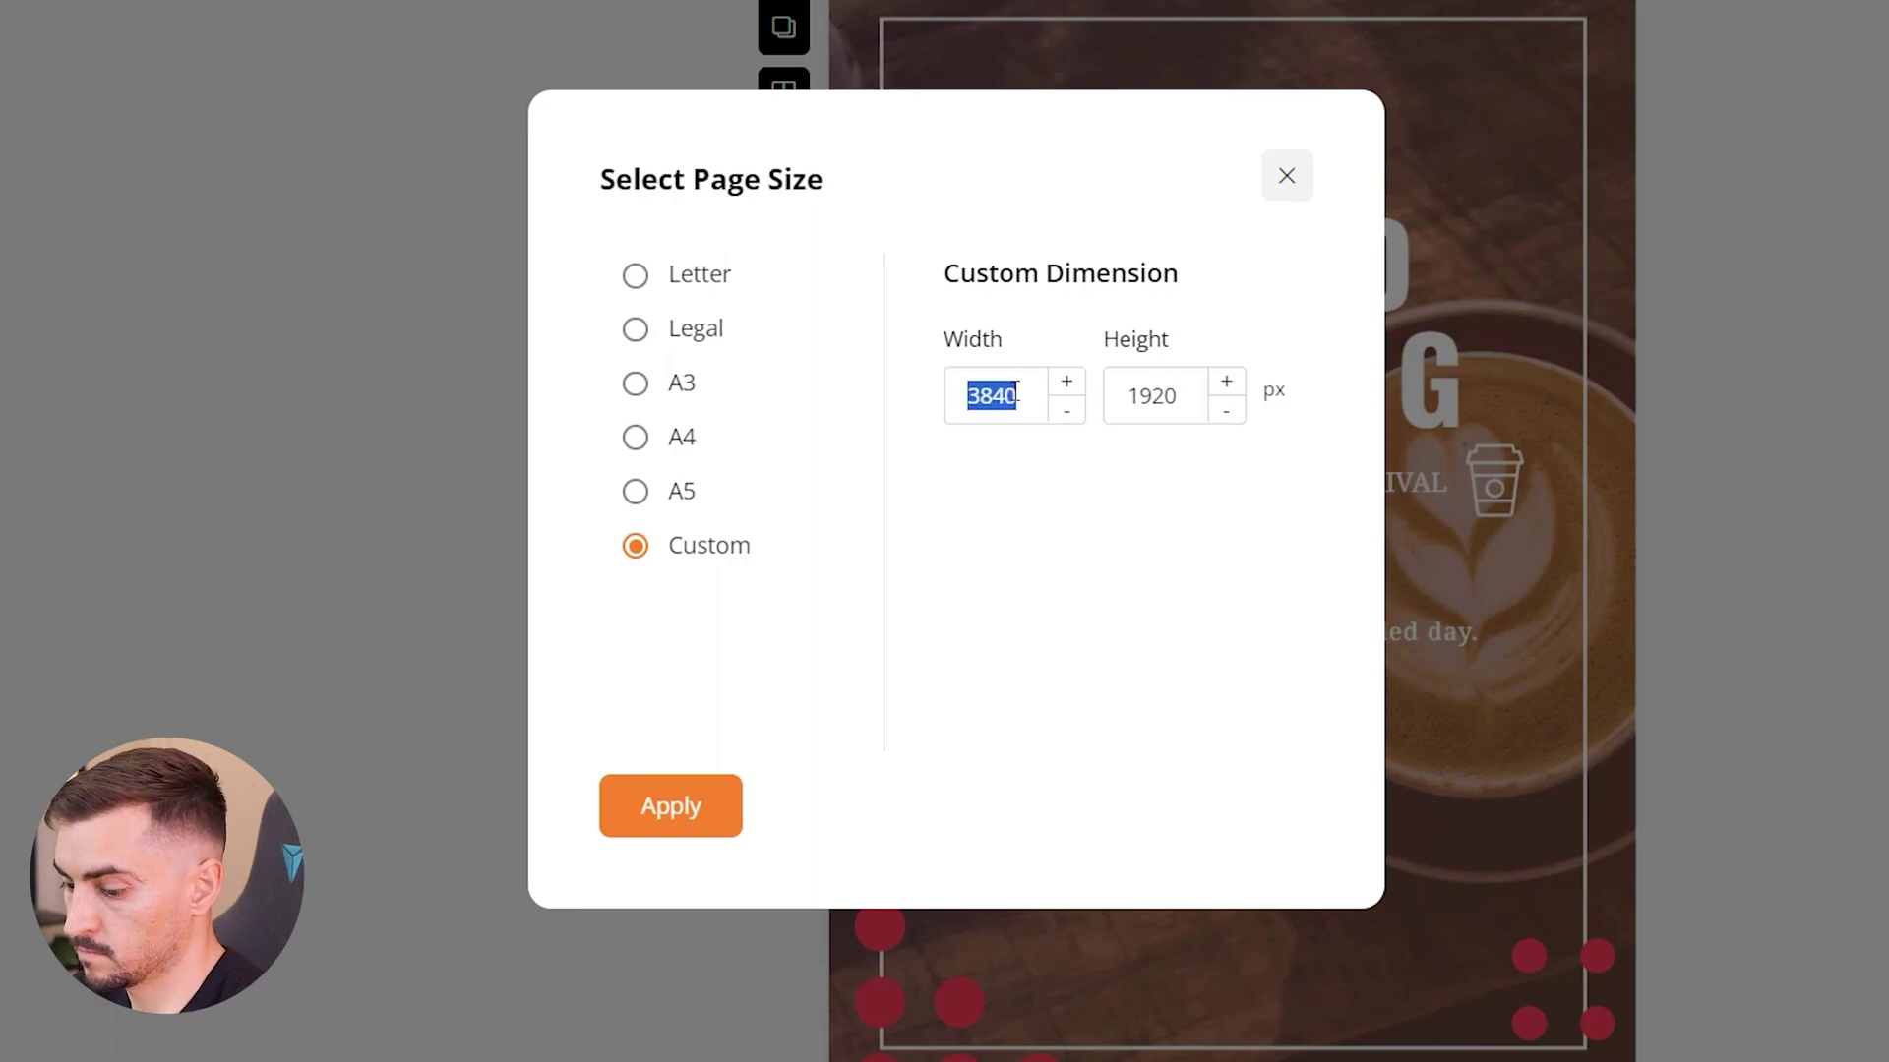
pyautogui.click(653, 803)
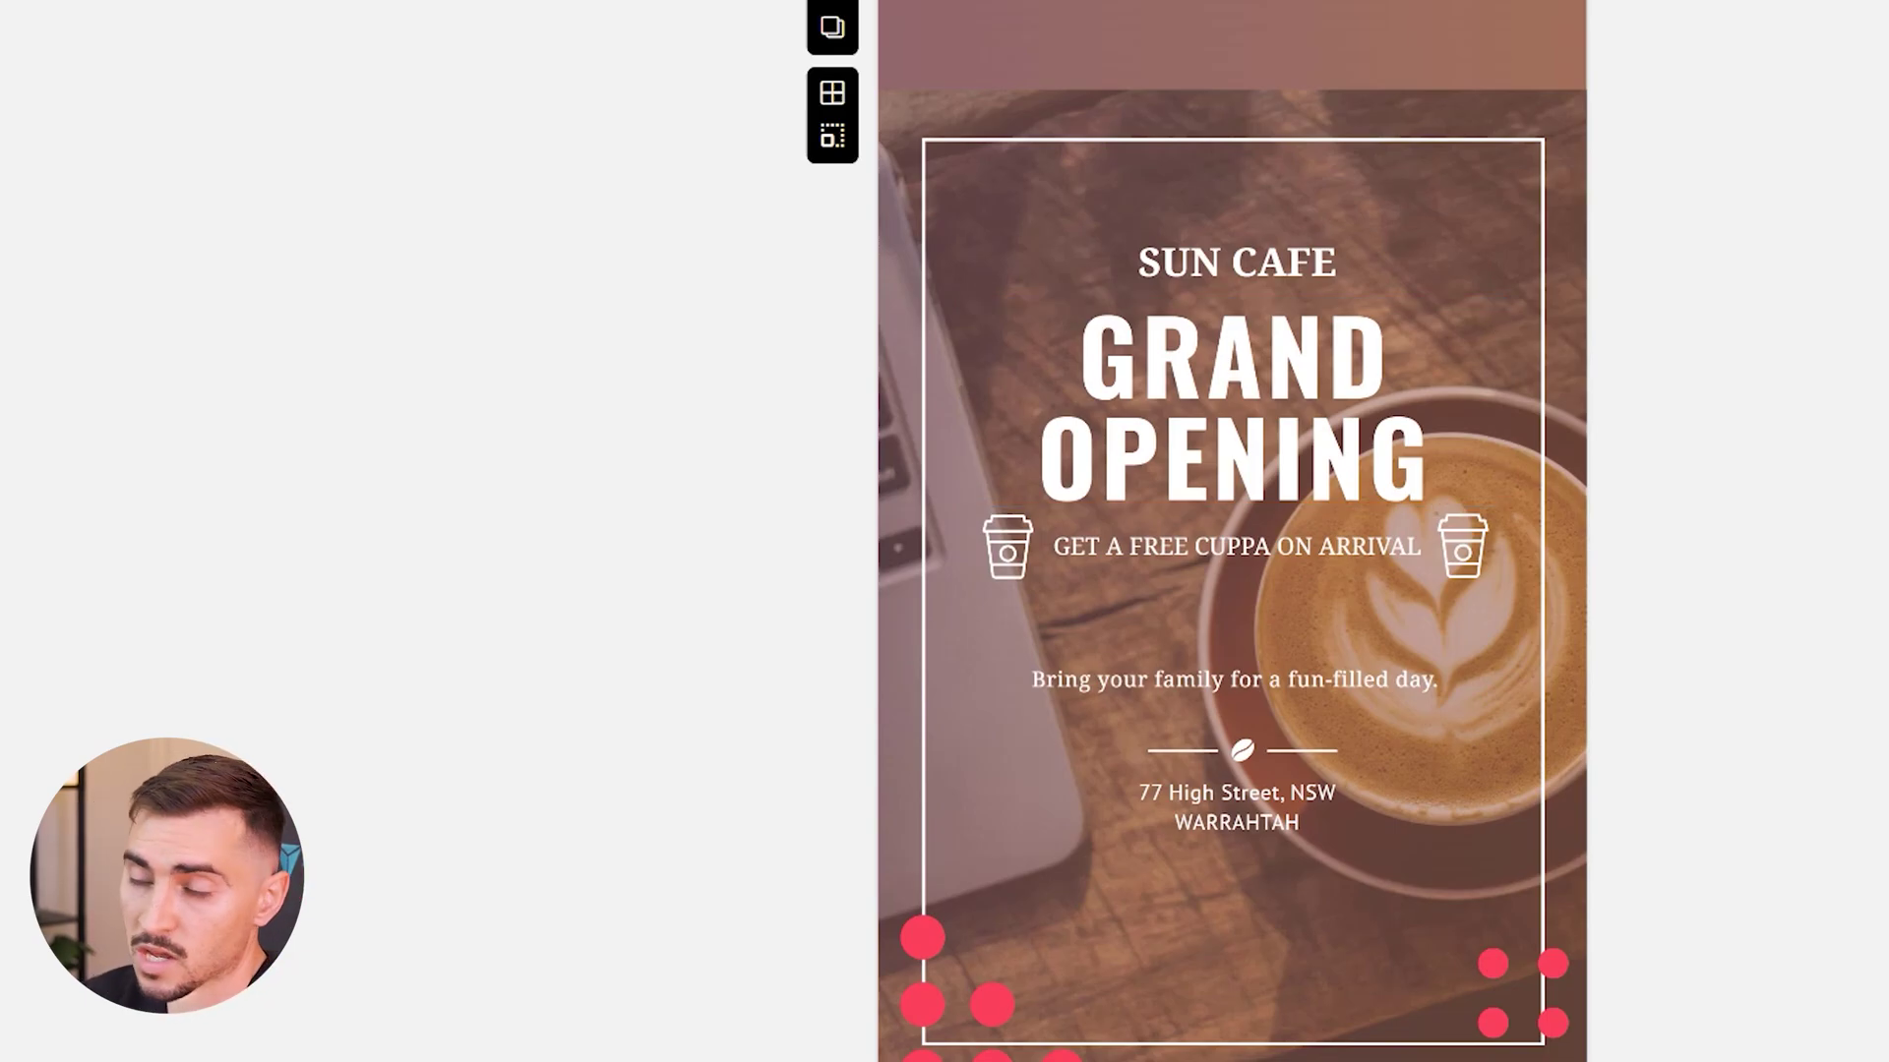
# Scale up the latte background photo to cover the taller page
pyautogui.click(1539, 114)
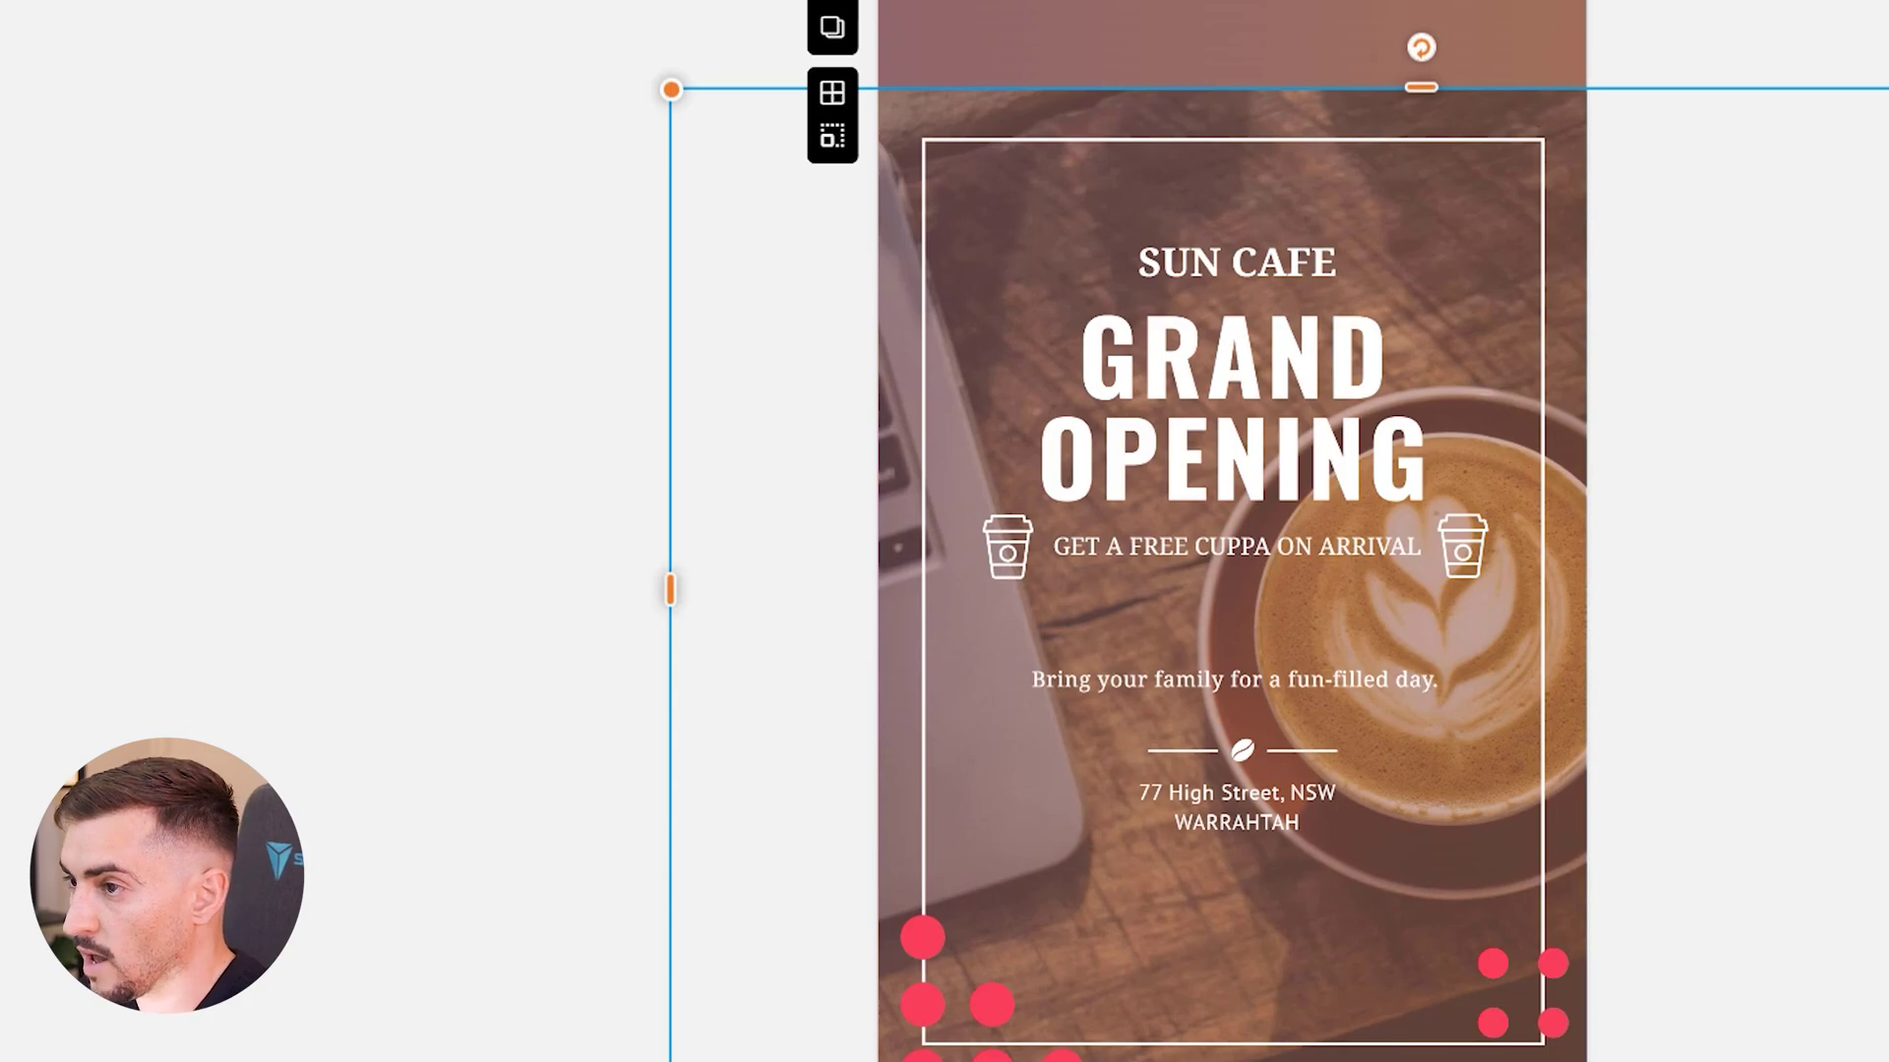
pyautogui.moveTo(1888, 89); pyautogui.dragTo(1887, 0)
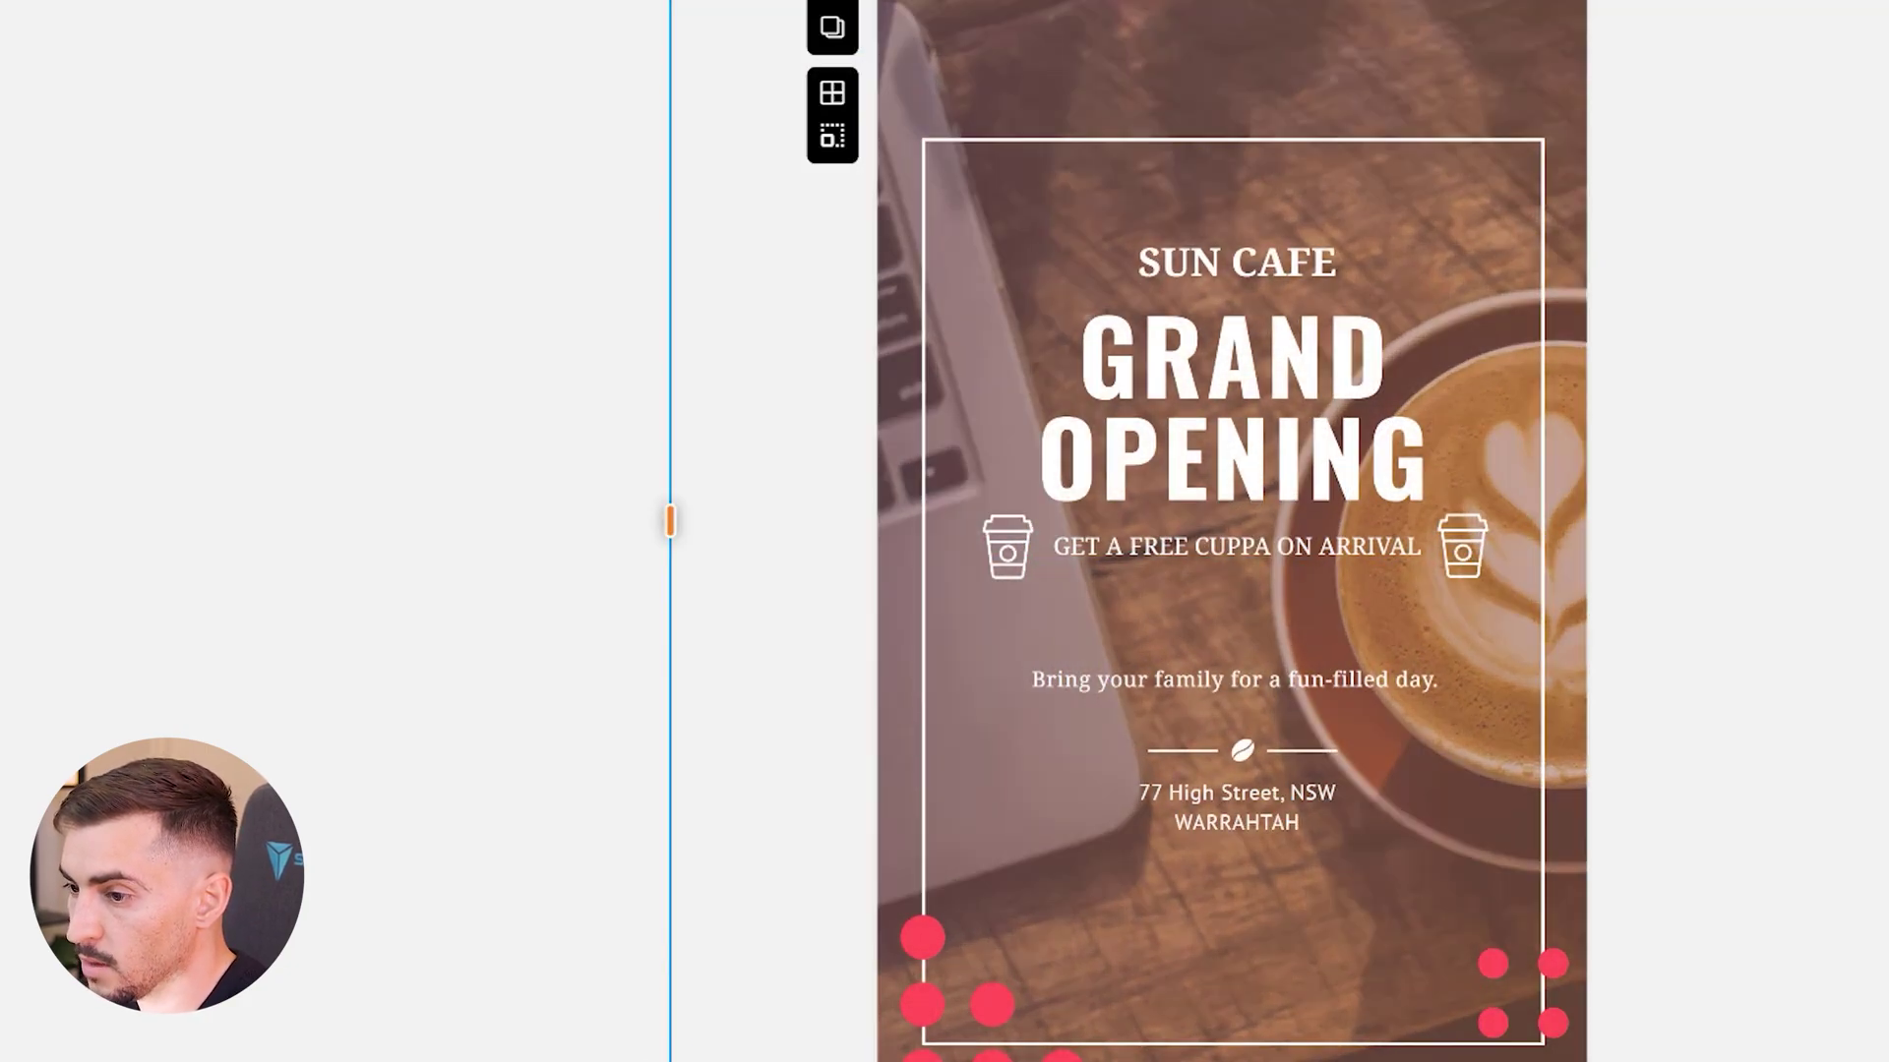
pyautogui.moveTo(670, 1061); pyautogui.dragTo(459, 1061)
# Turn on Publish to the Web from the More menu and copy the poster's public link
pyautogui.click(923, 1056)
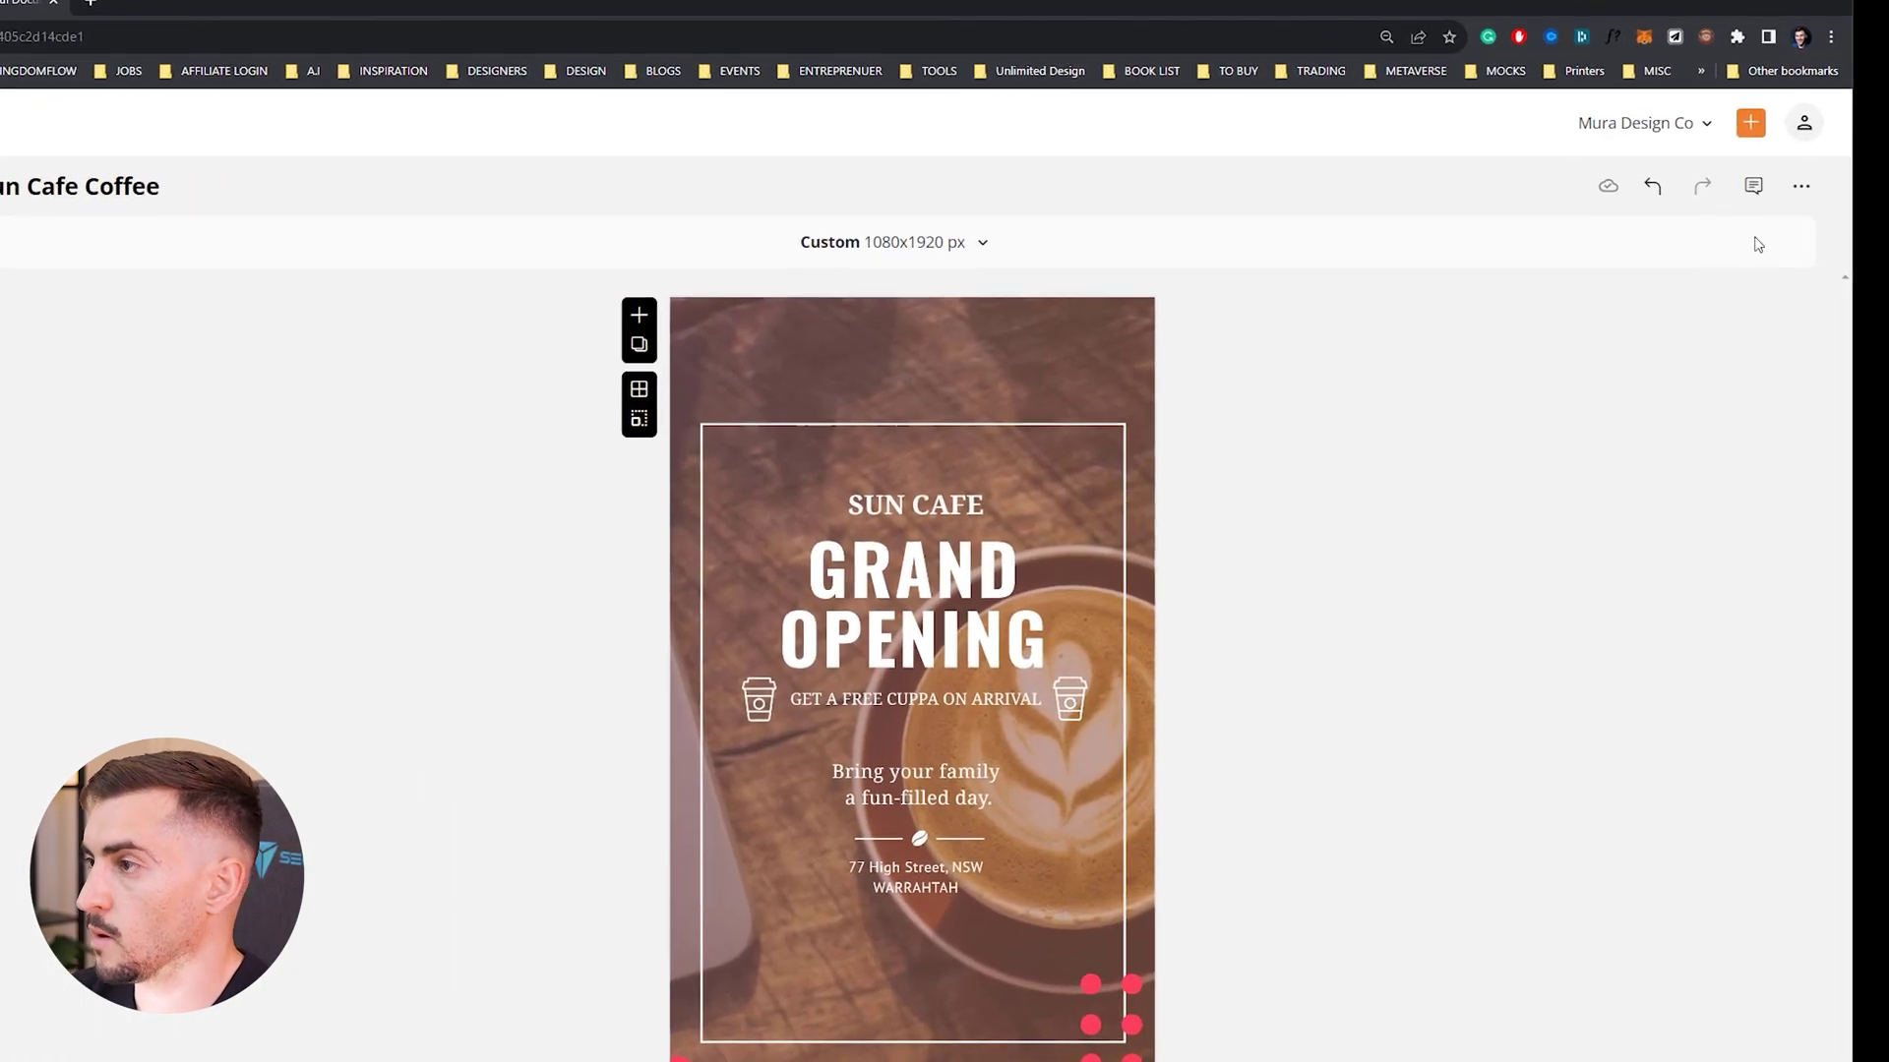
pyautogui.click(1801, 186)
pyautogui.click(1808, 191)
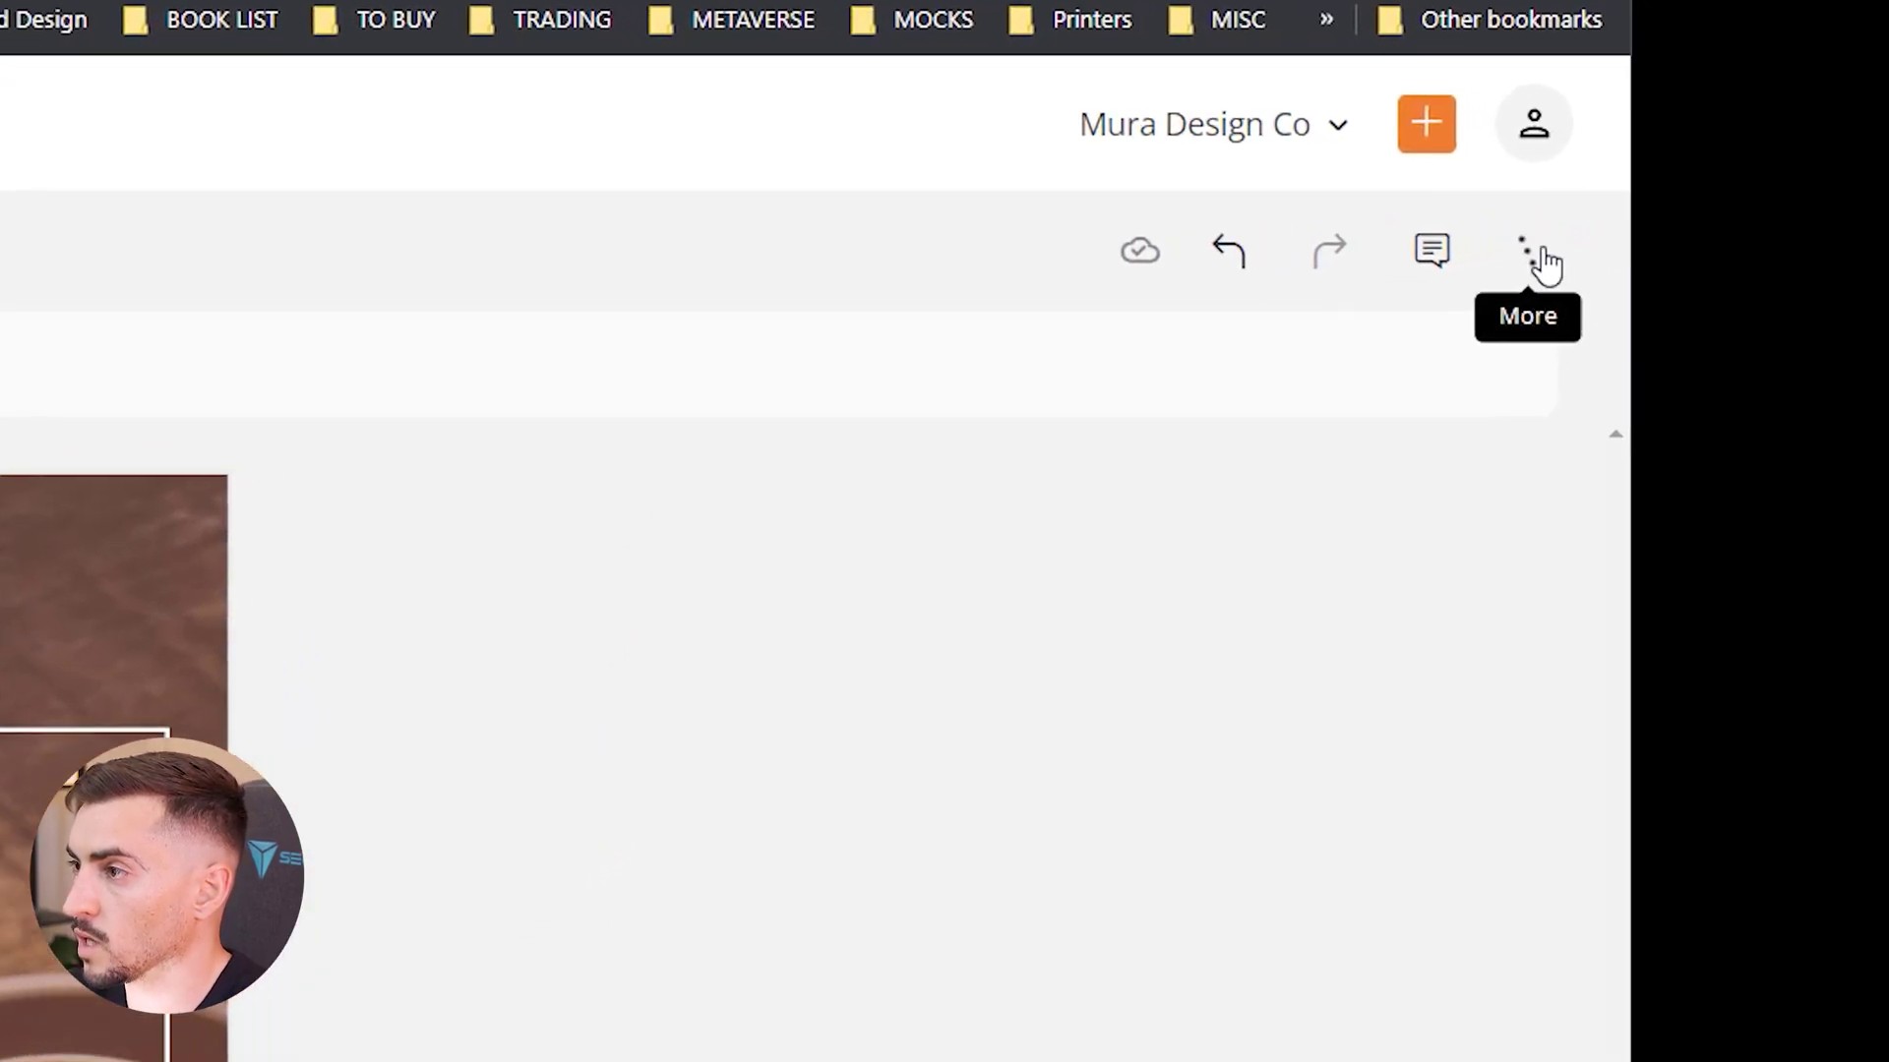
pyautogui.click(1540, 254)
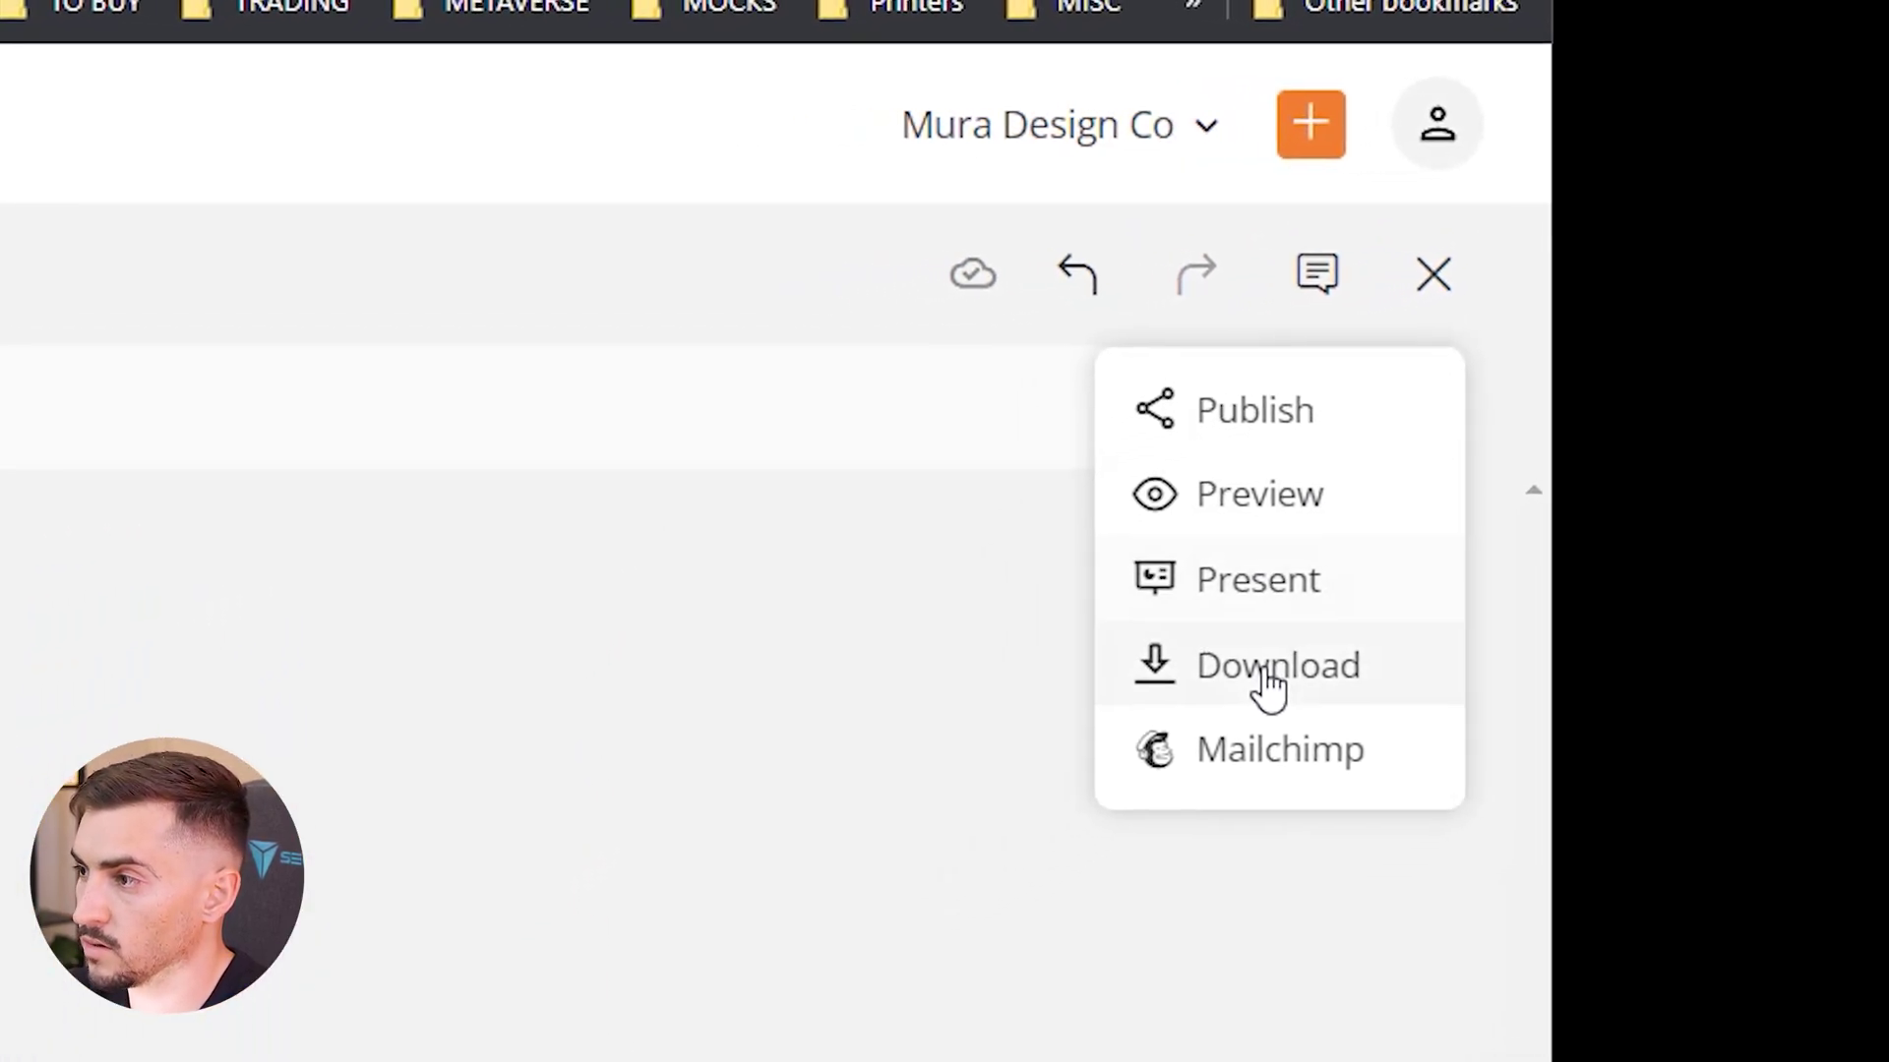
pyautogui.click(1255, 409)
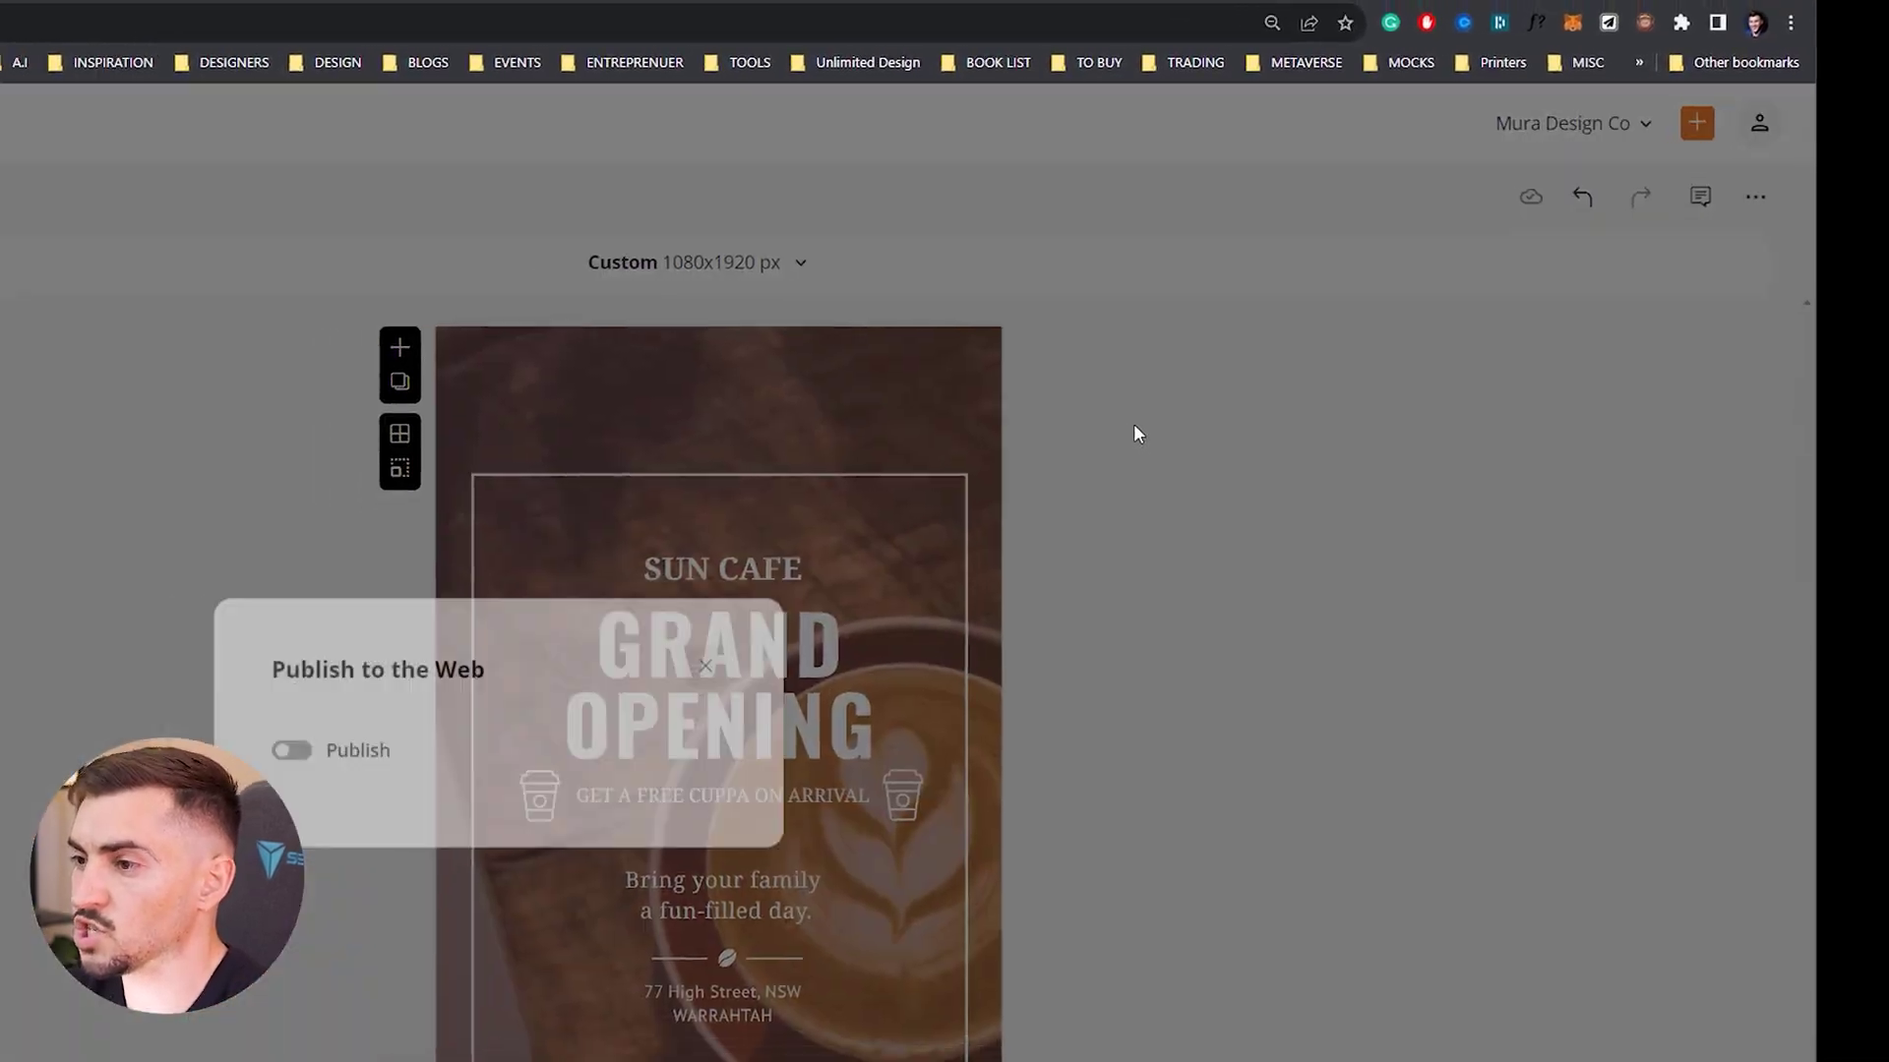
pyautogui.click(294, 752)
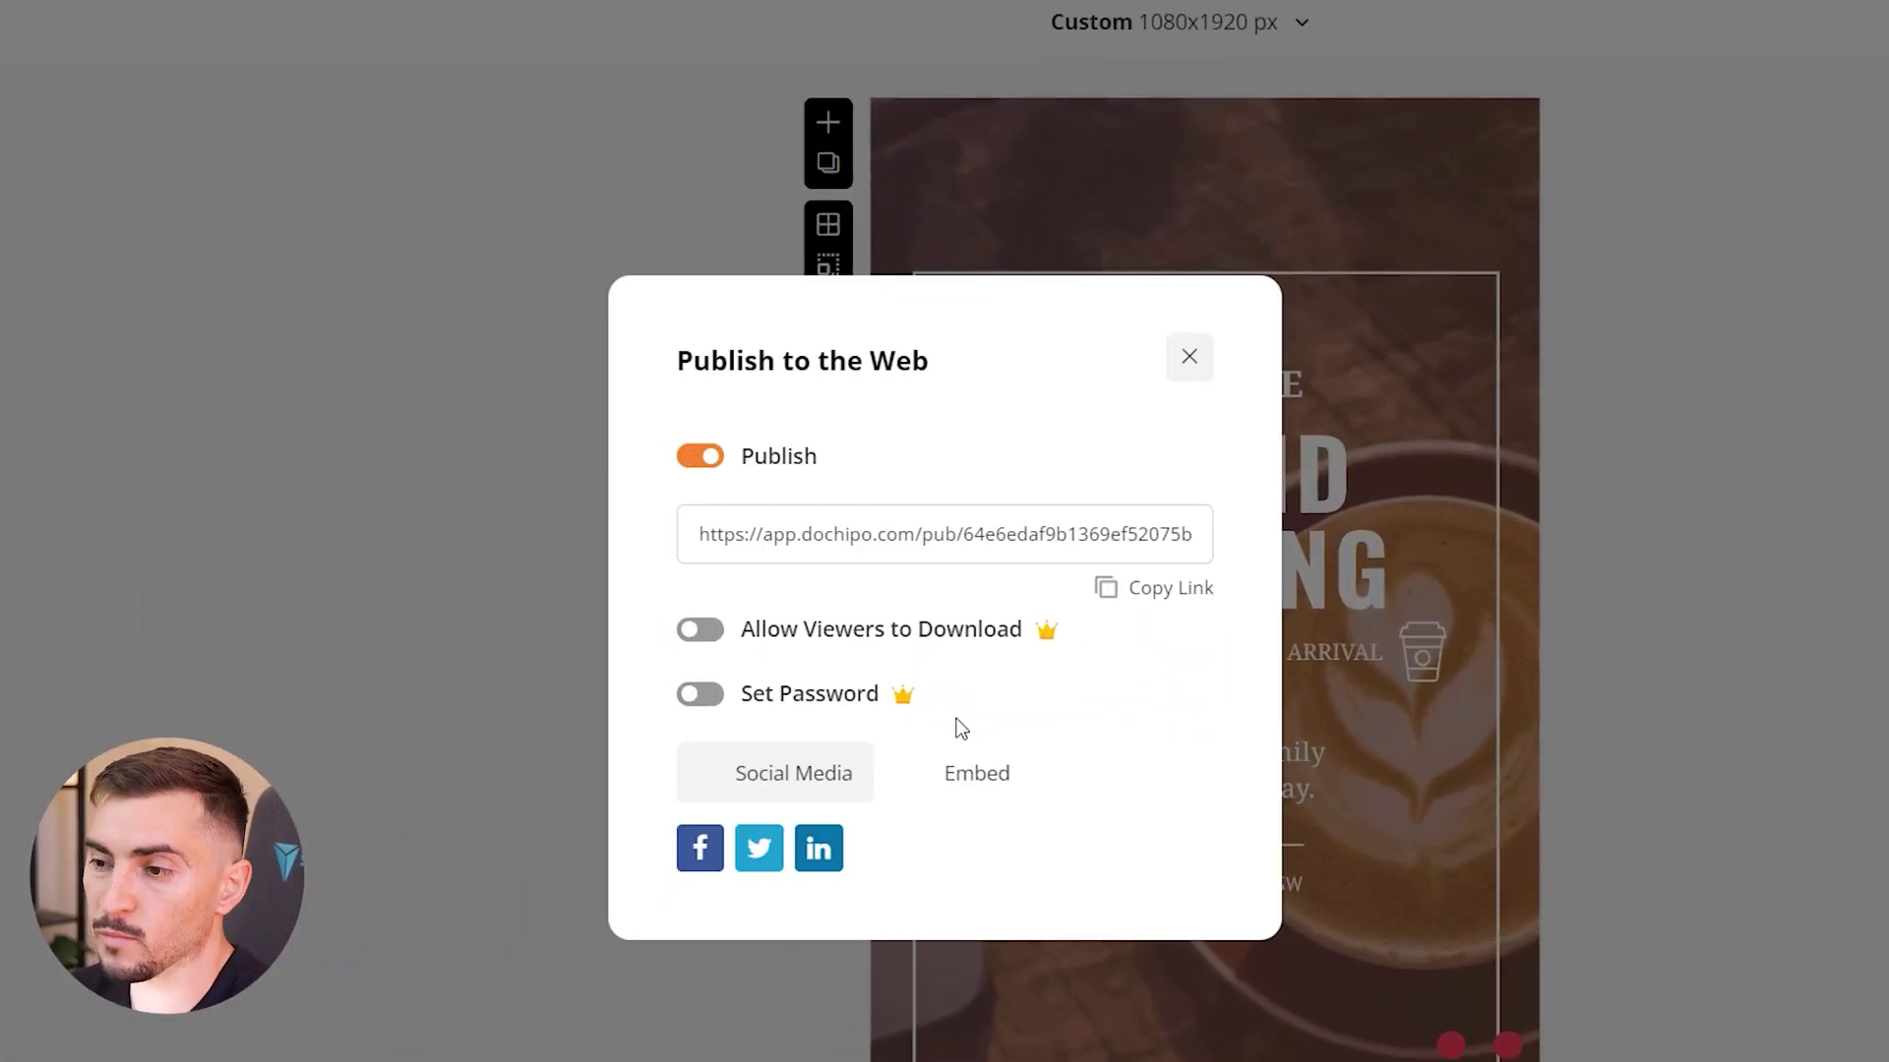
pyautogui.click(1131, 590)
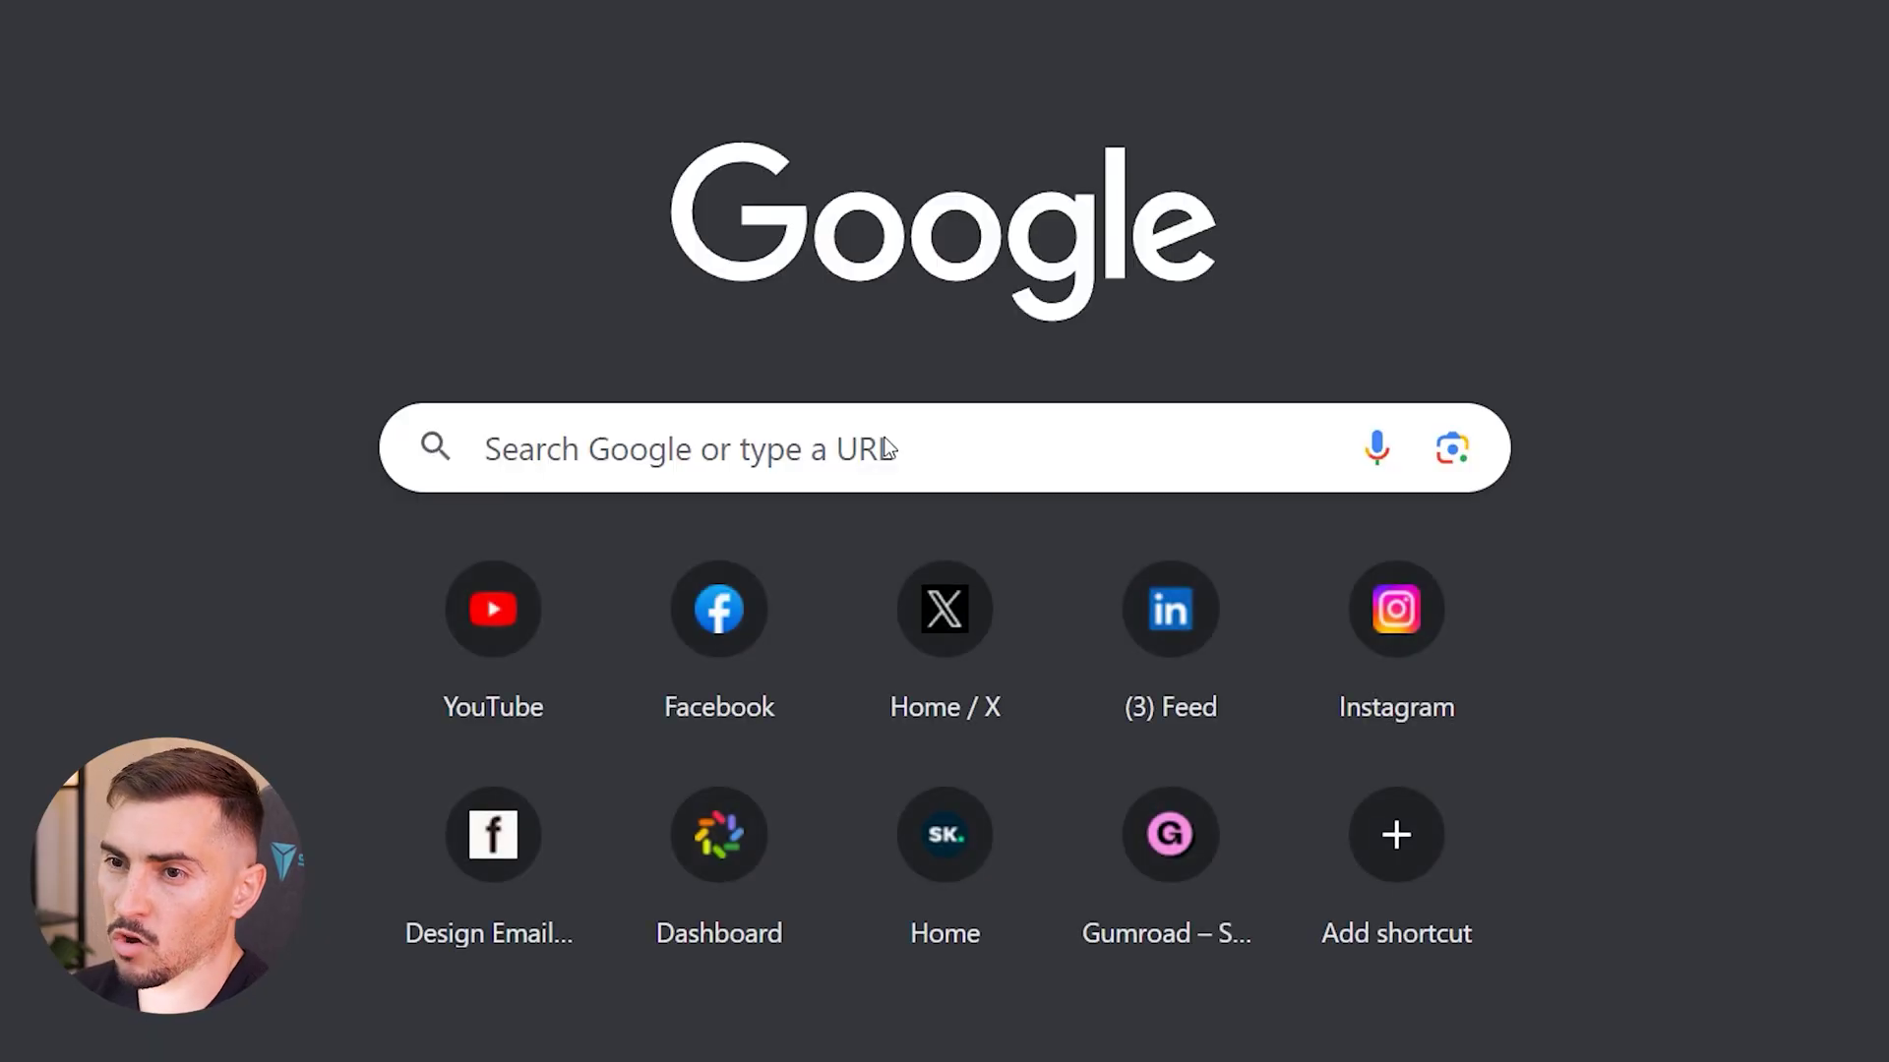
# Load the public link in the new tab, view the Sun Cafe poster as a full-screen presentation, then return to the editor
pyautogui.write('https://app.dochipo.com/pub/64e6edaf9b1369ef52075be7/documents/f21f3ba1-a389-4326-82bd-b5b0e94a9793')
pyautogui.press('Return')
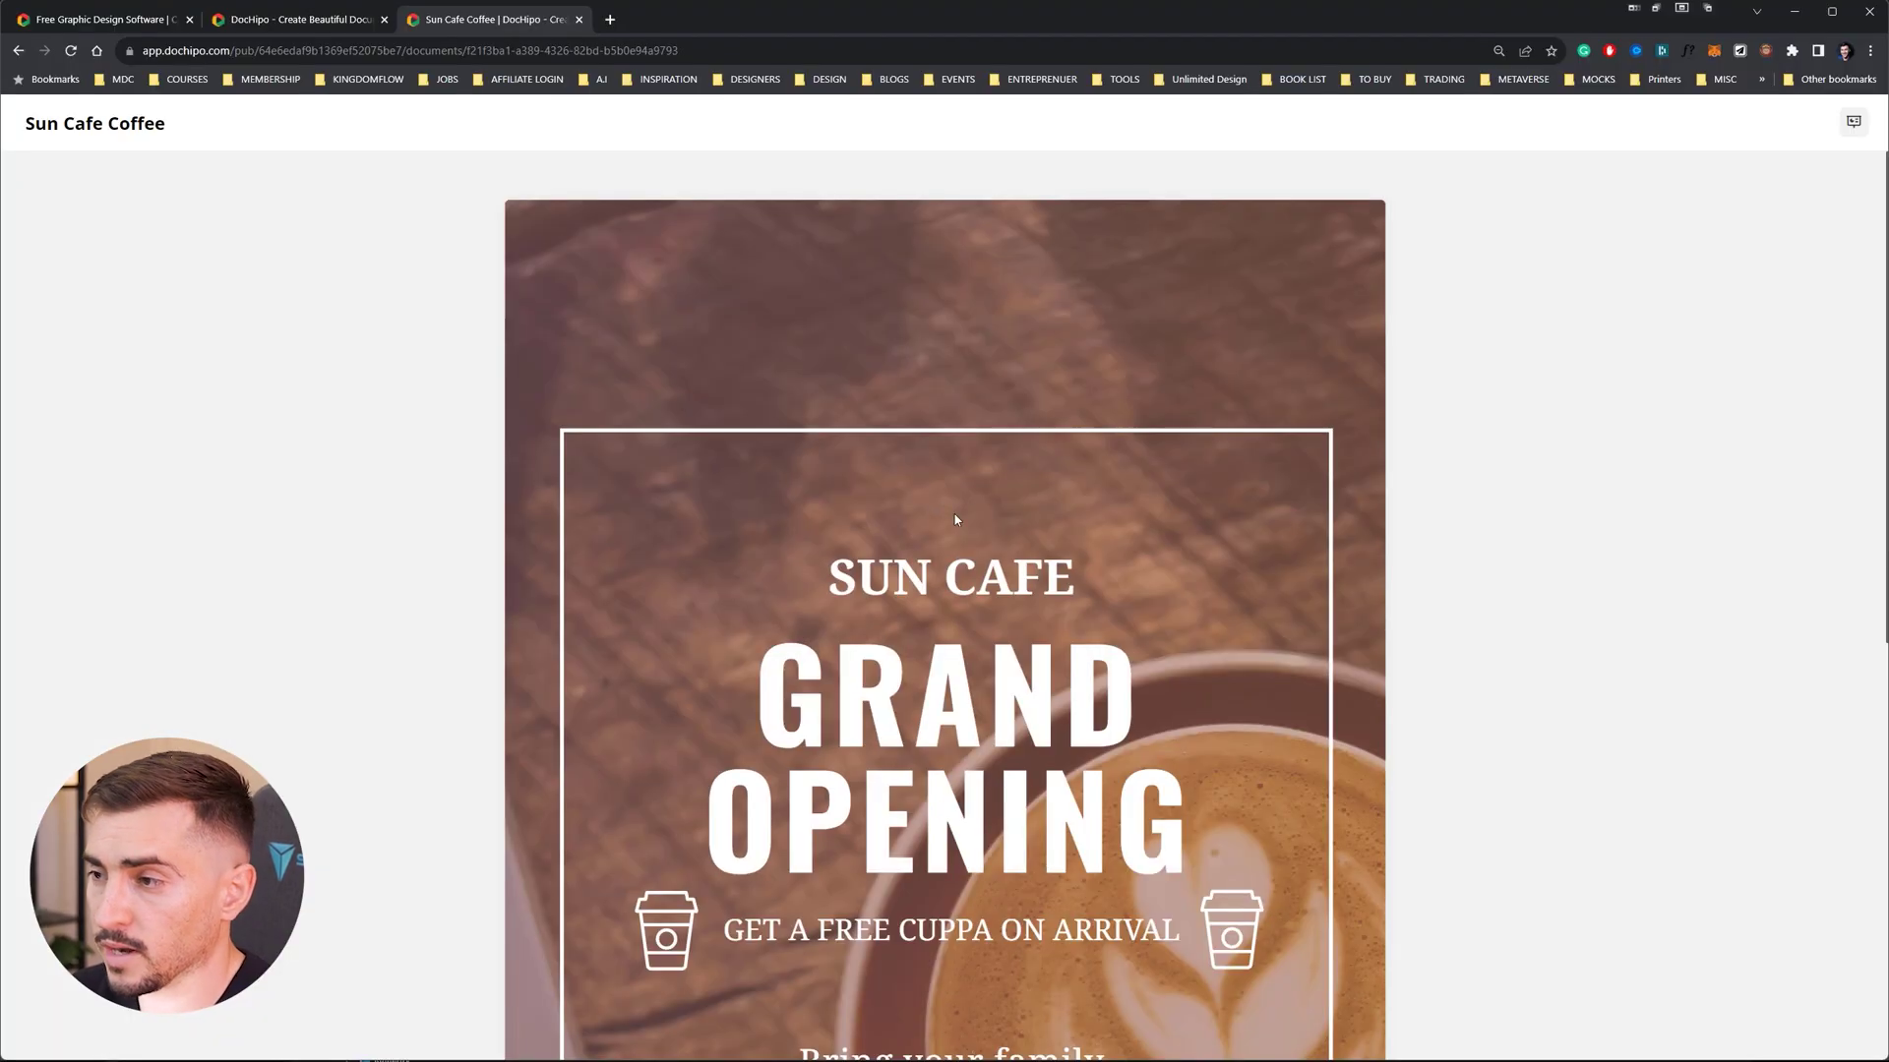
pyautogui.scroll(-3, 1408, 509)
pyautogui.scroll(6, 1403, 511)
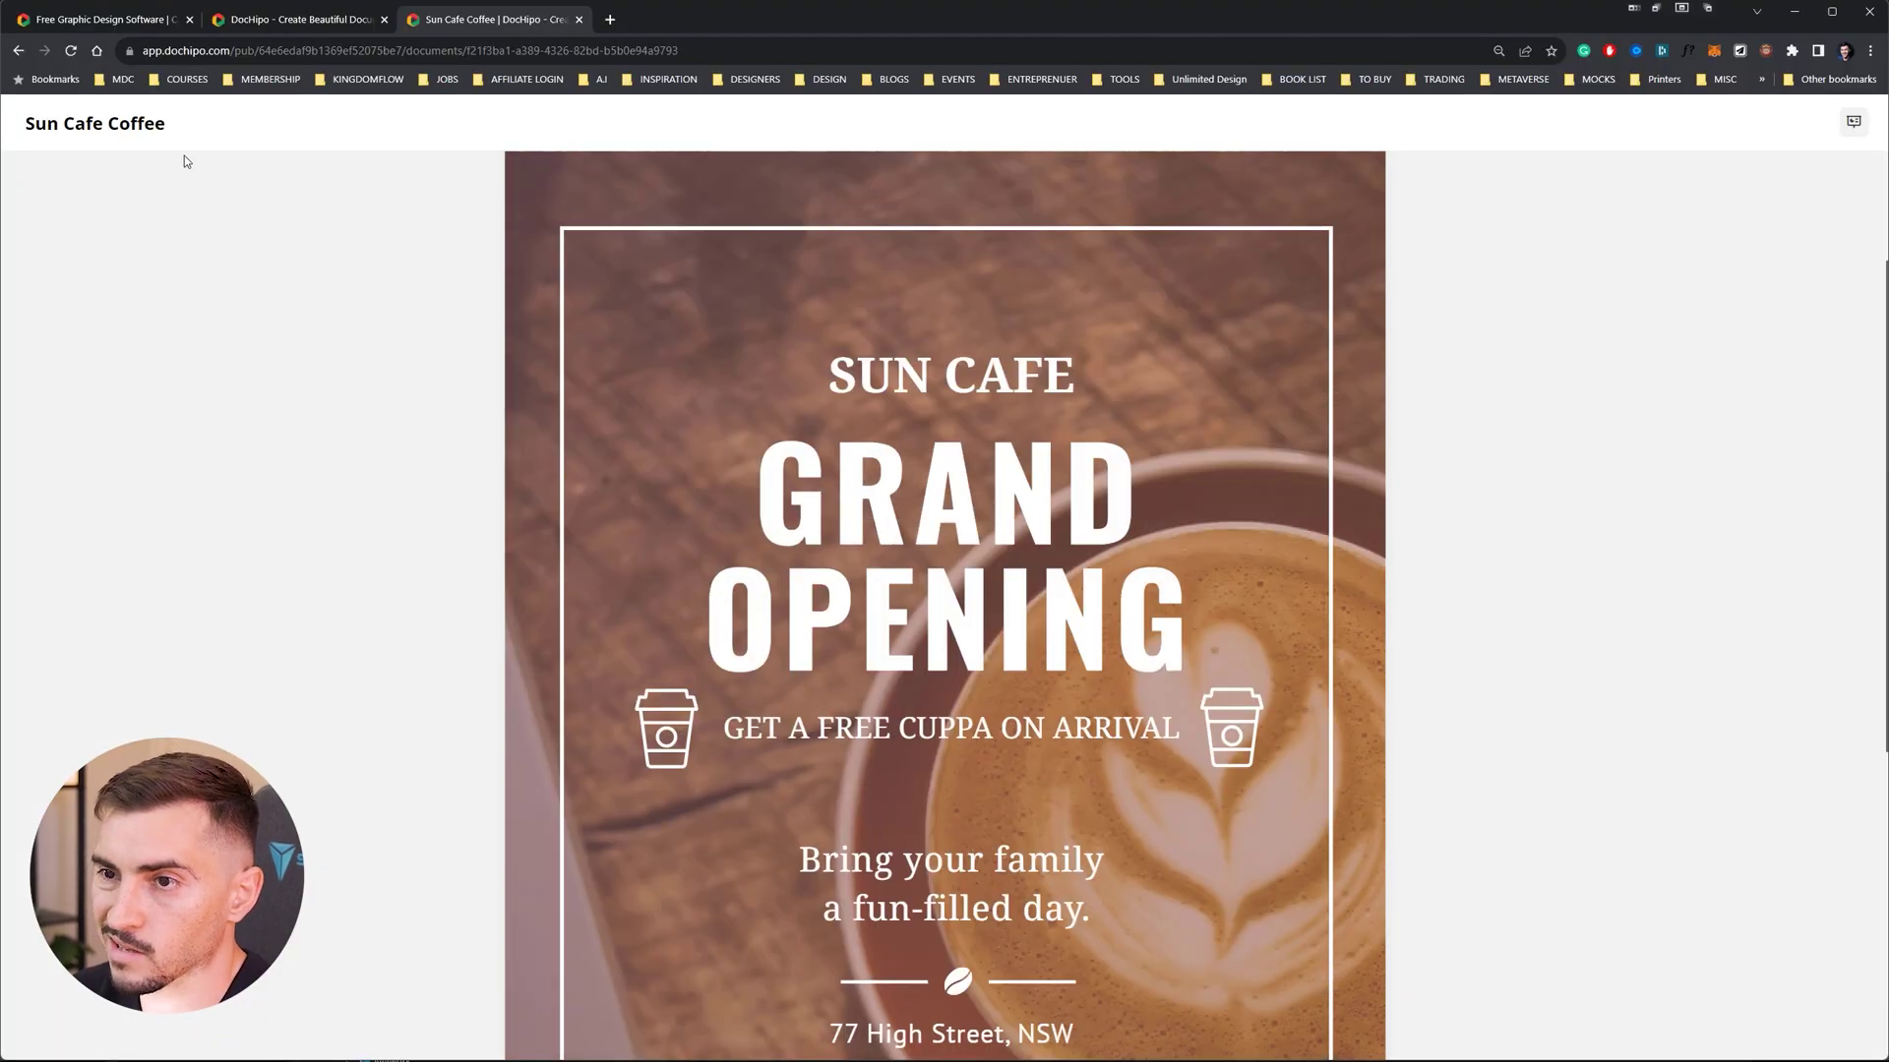
pyautogui.click(1854, 126)
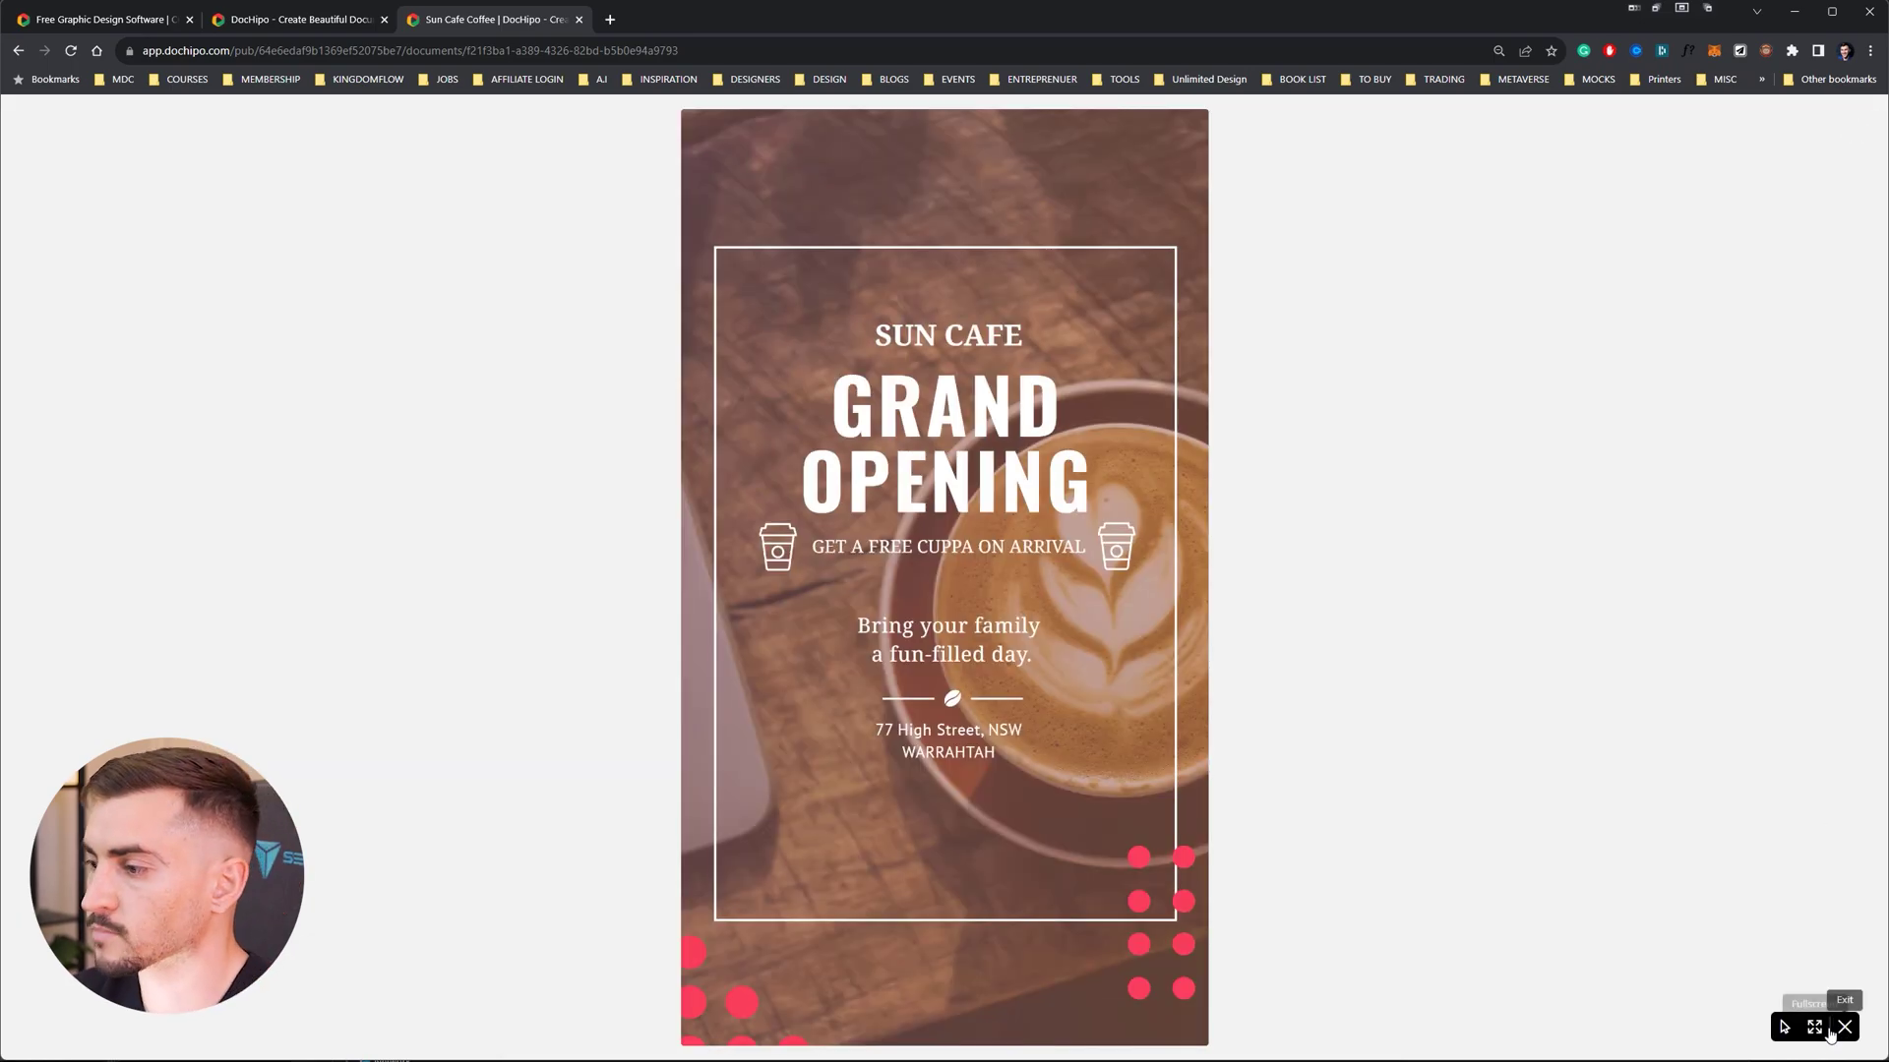
pyautogui.click(1820, 1029)
pyautogui.press('Escape')
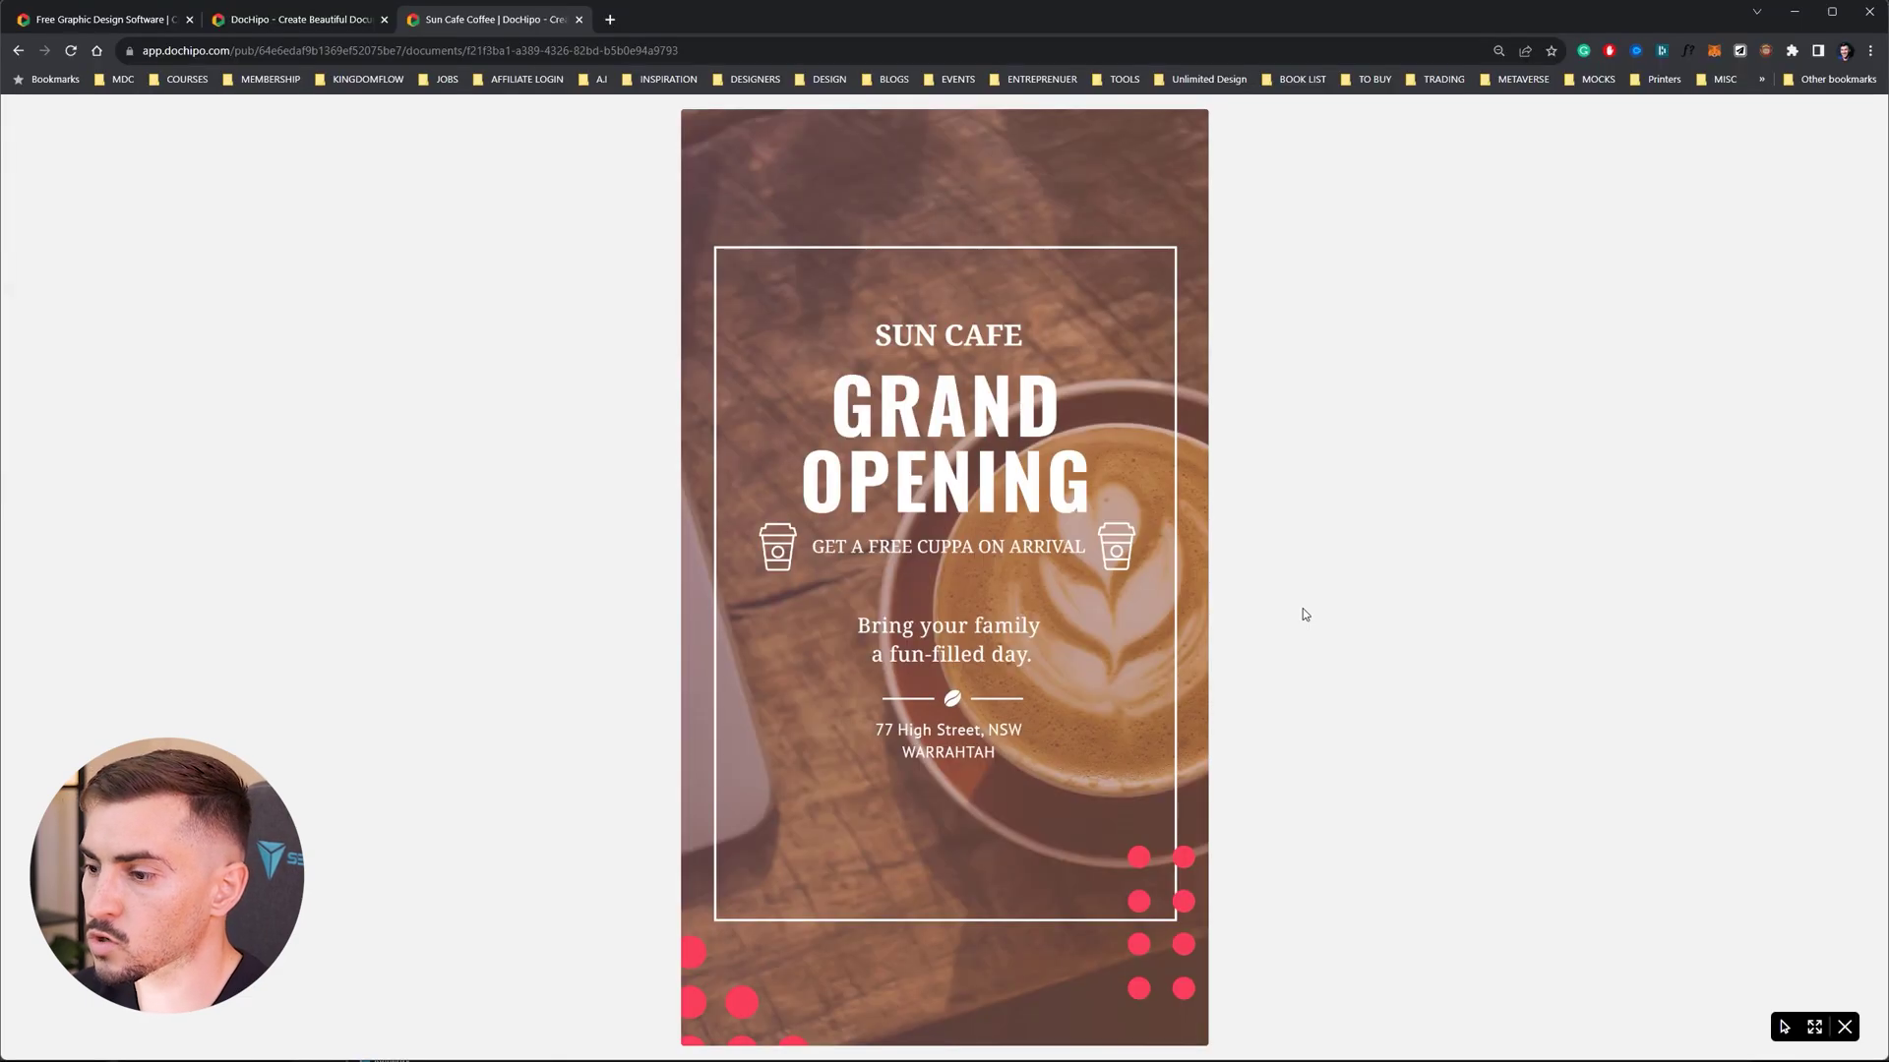
pyautogui.click(305, 26)
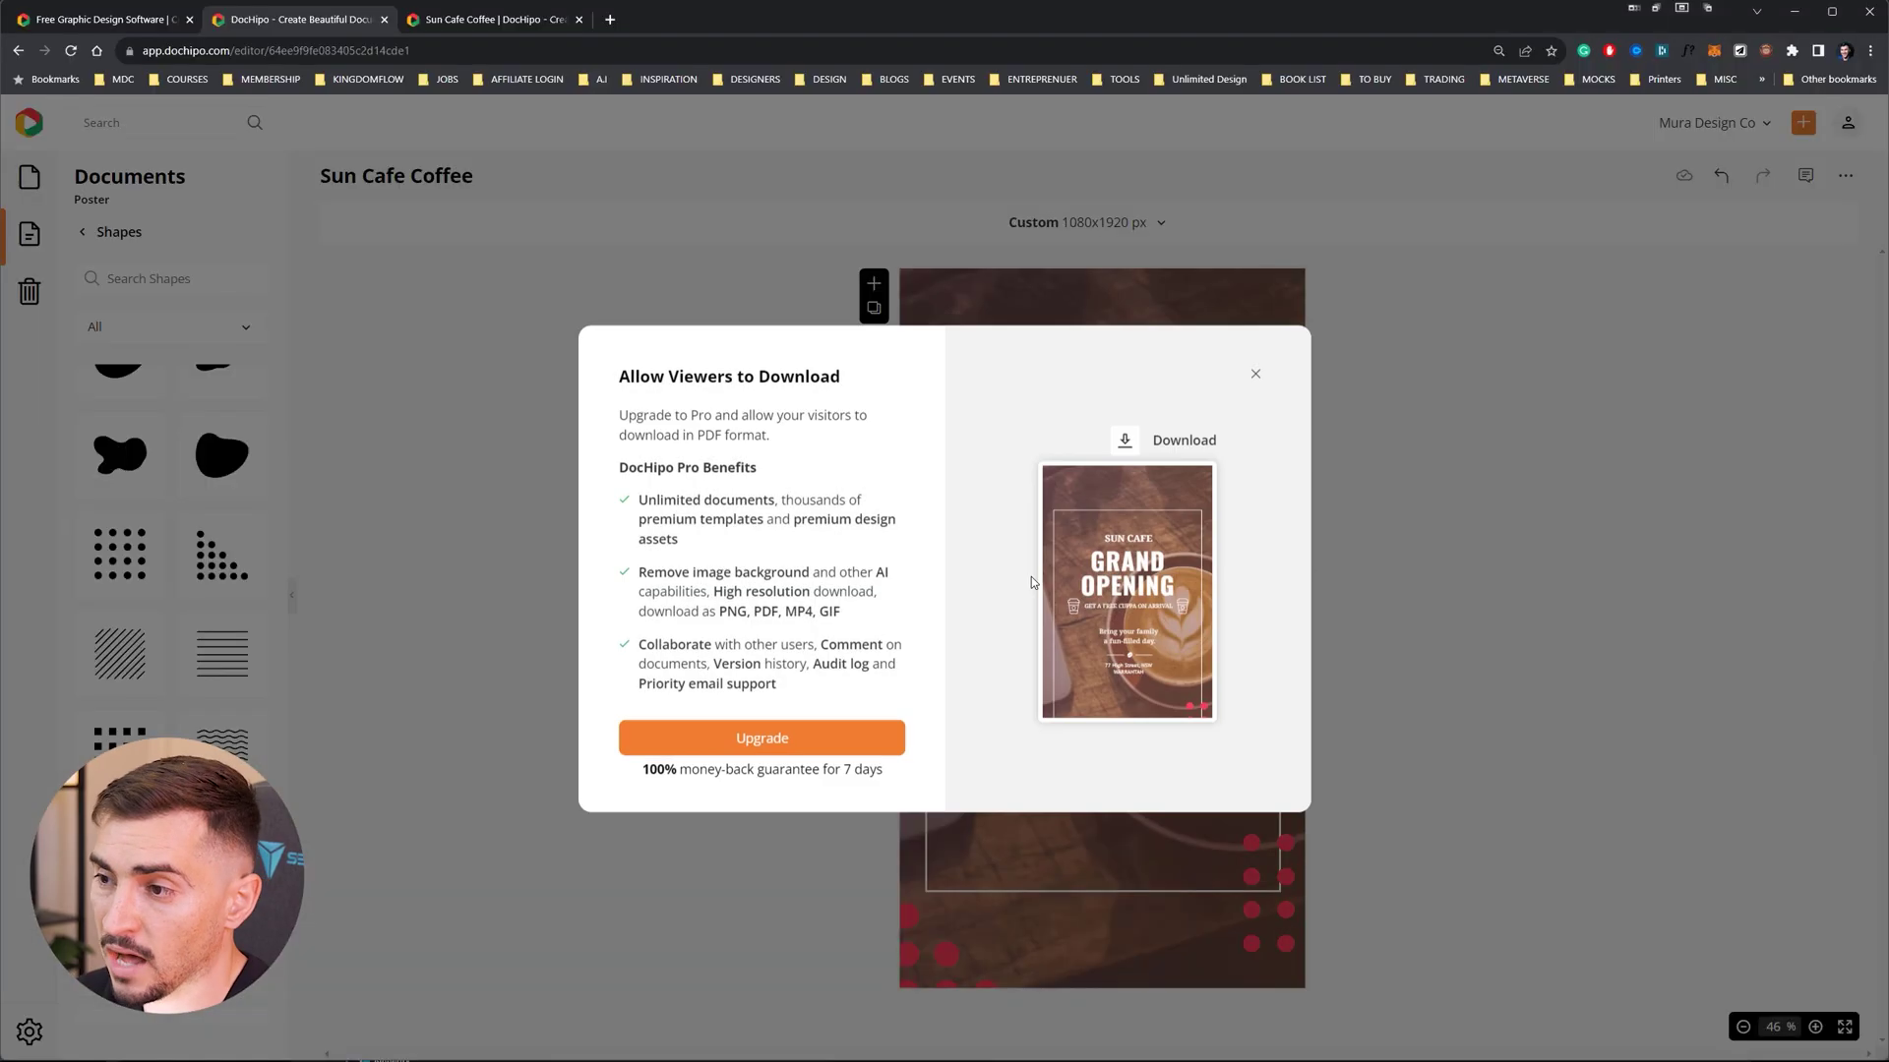
# Download the poster as a JPG and view Sun Cafe Coffee.jpg full screen
pyautogui.press('Escape')
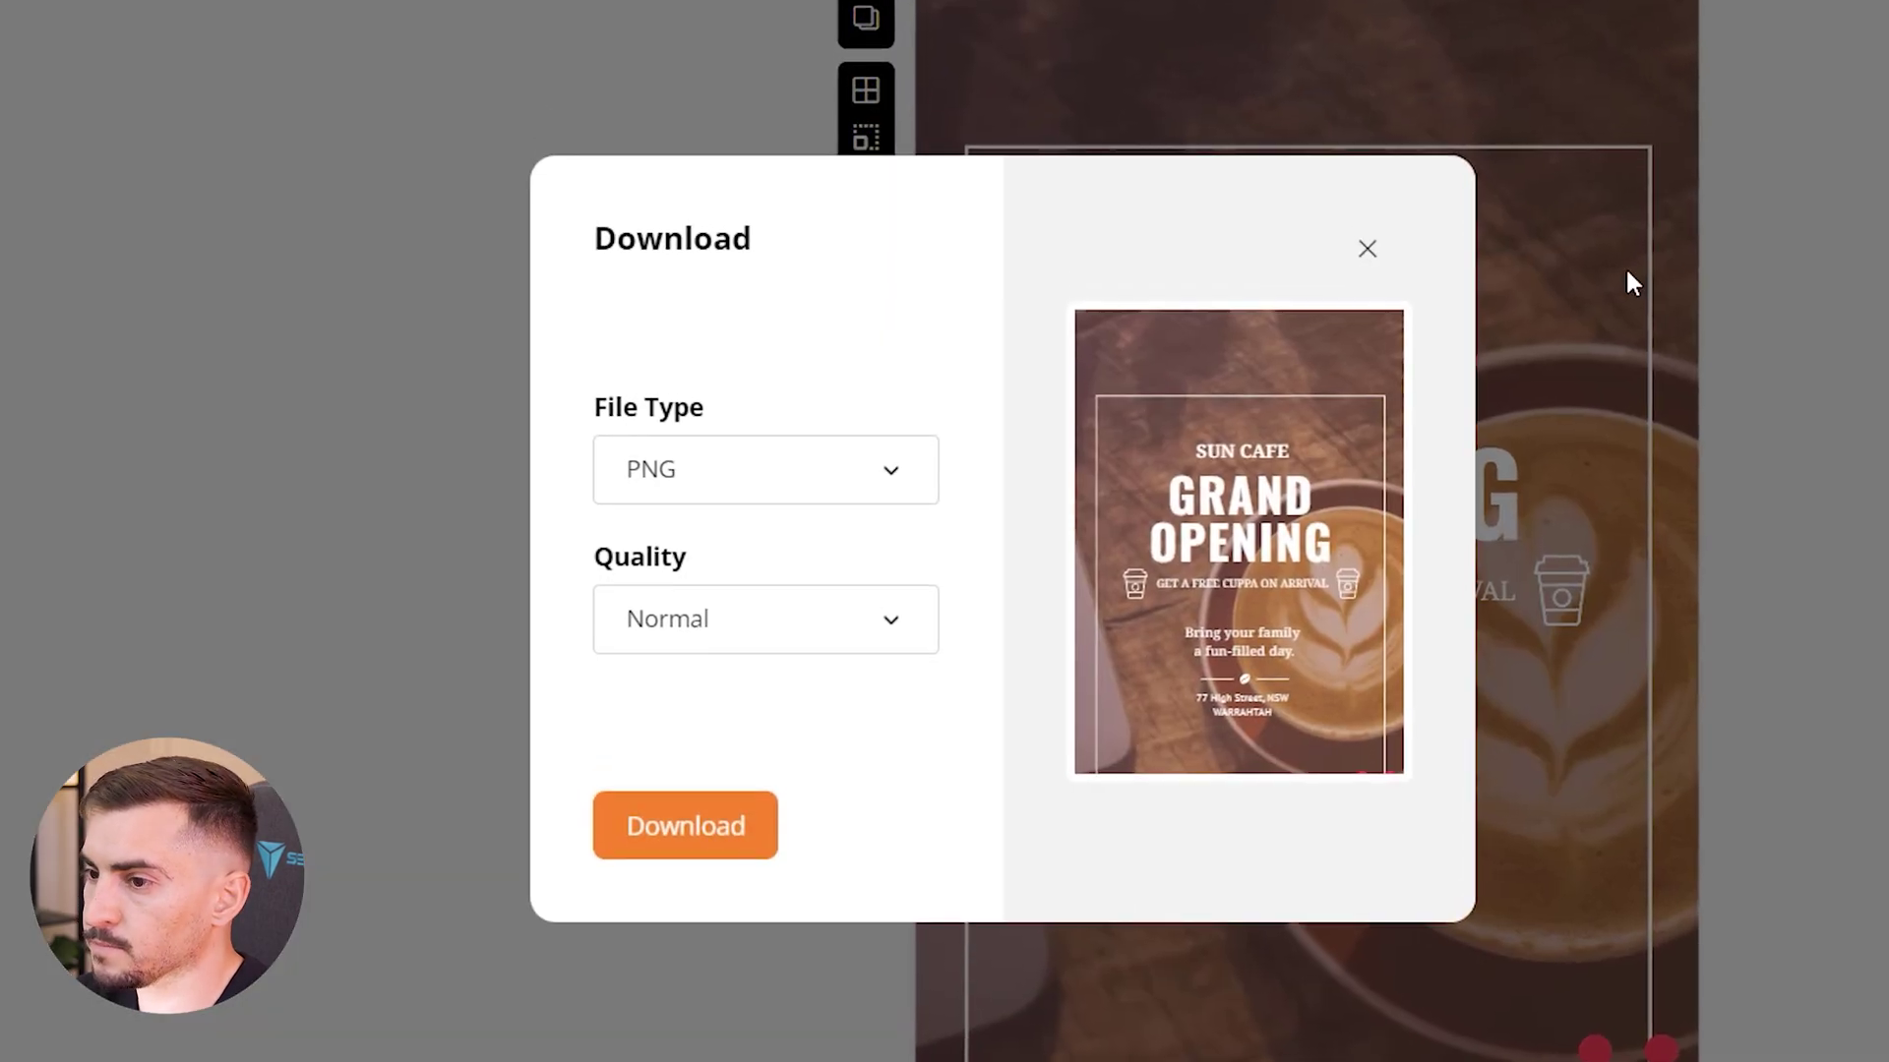
pyautogui.click(844, 460)
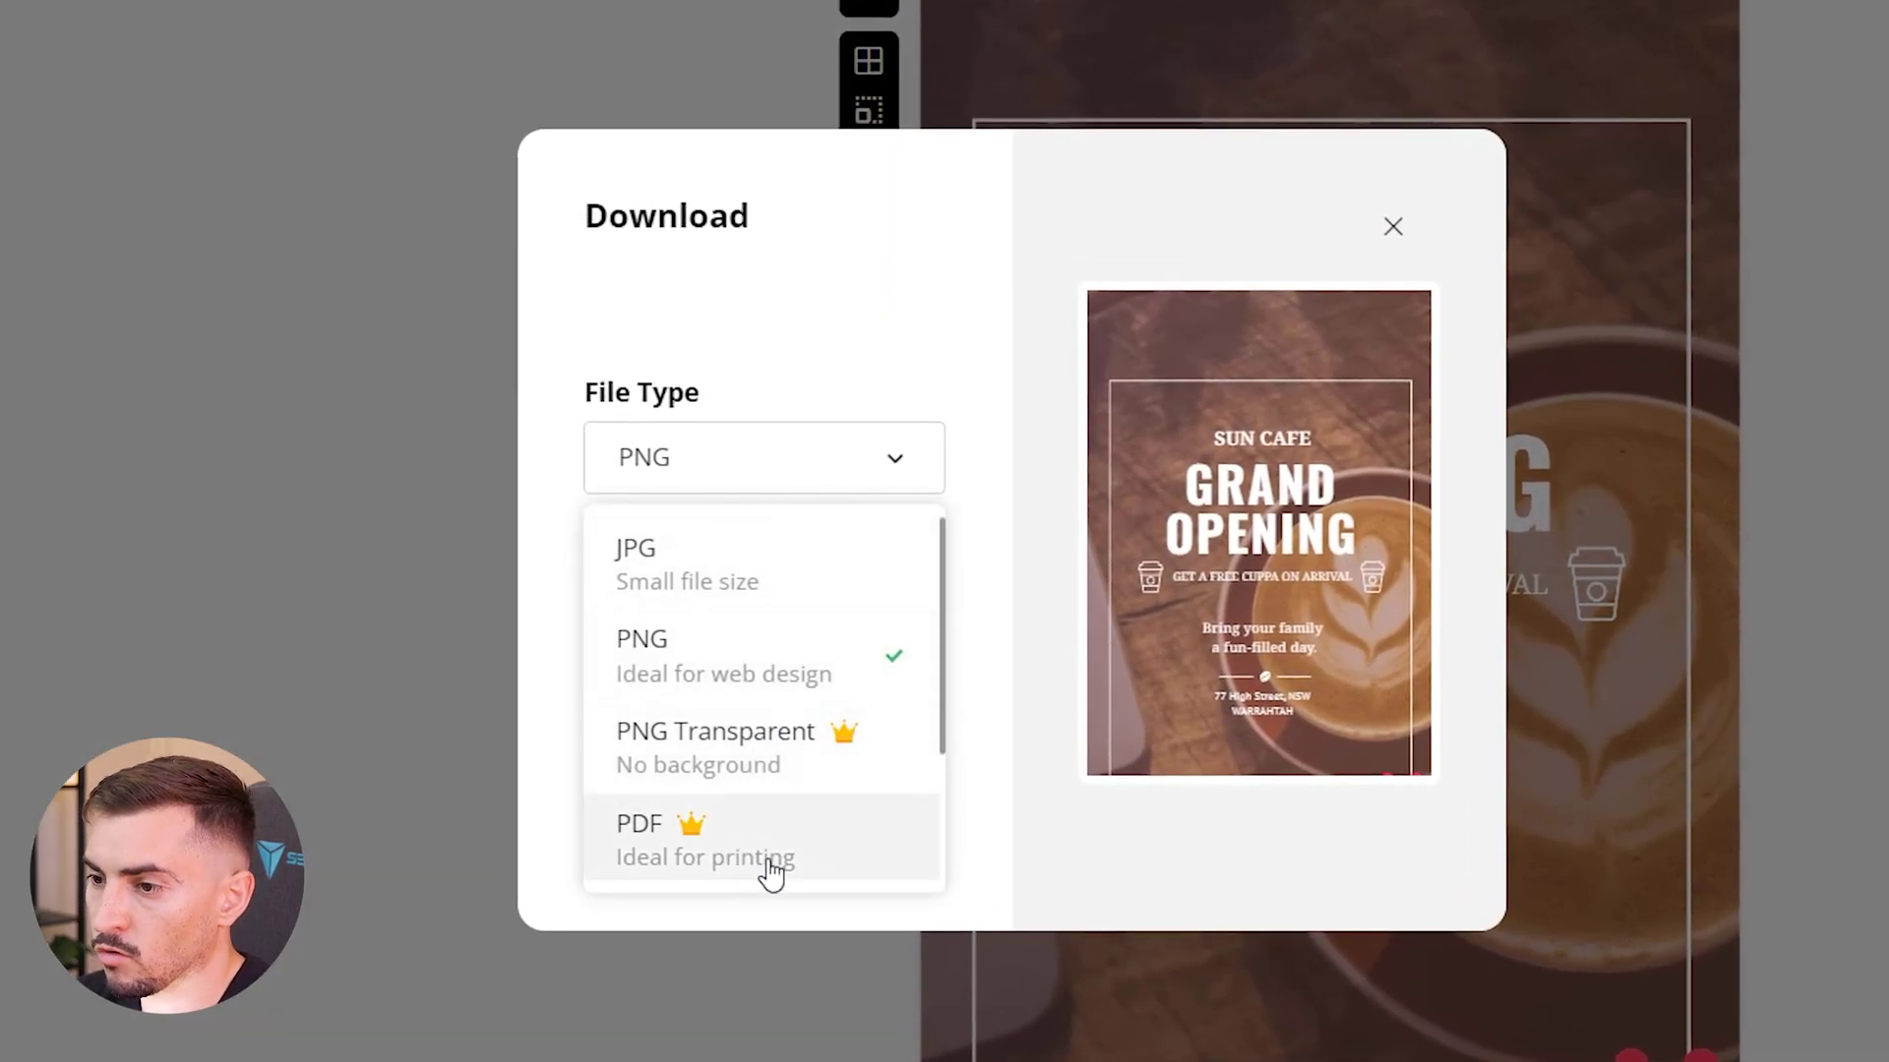
pyautogui.click(776, 587)
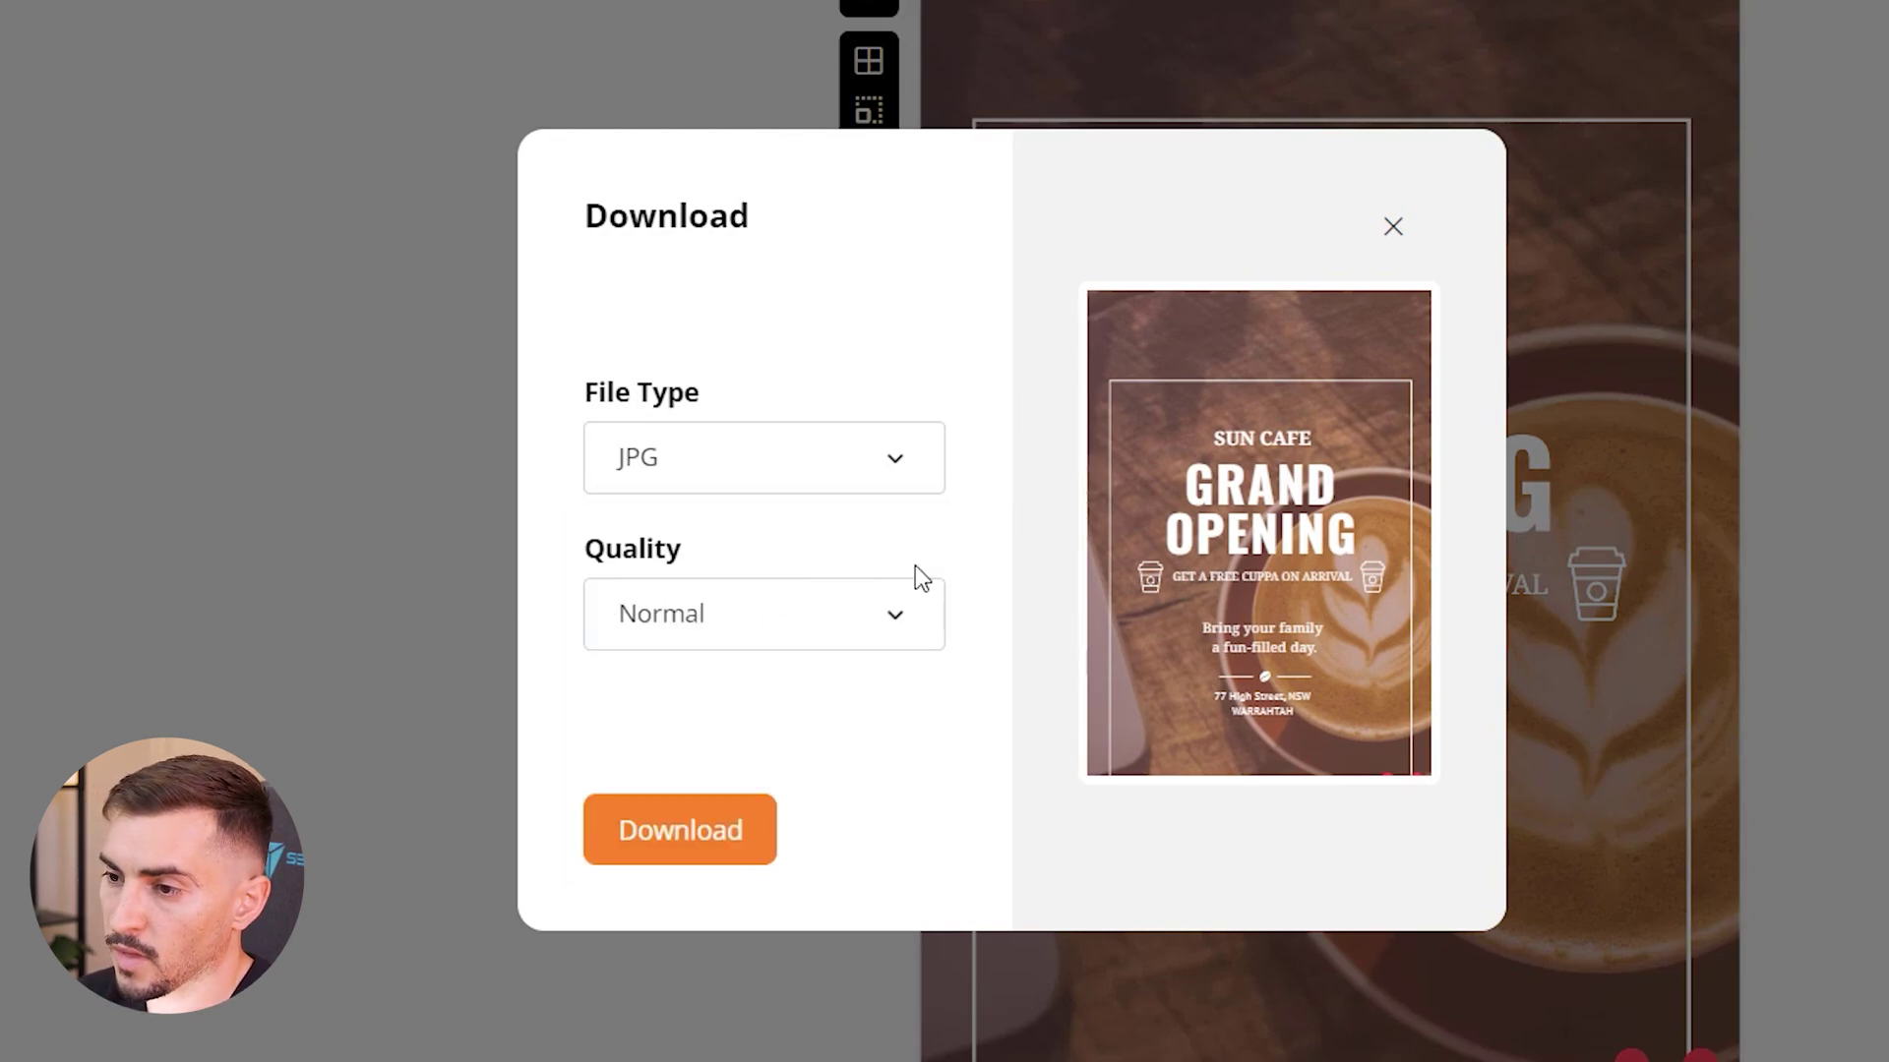
pyautogui.click(834, 644)
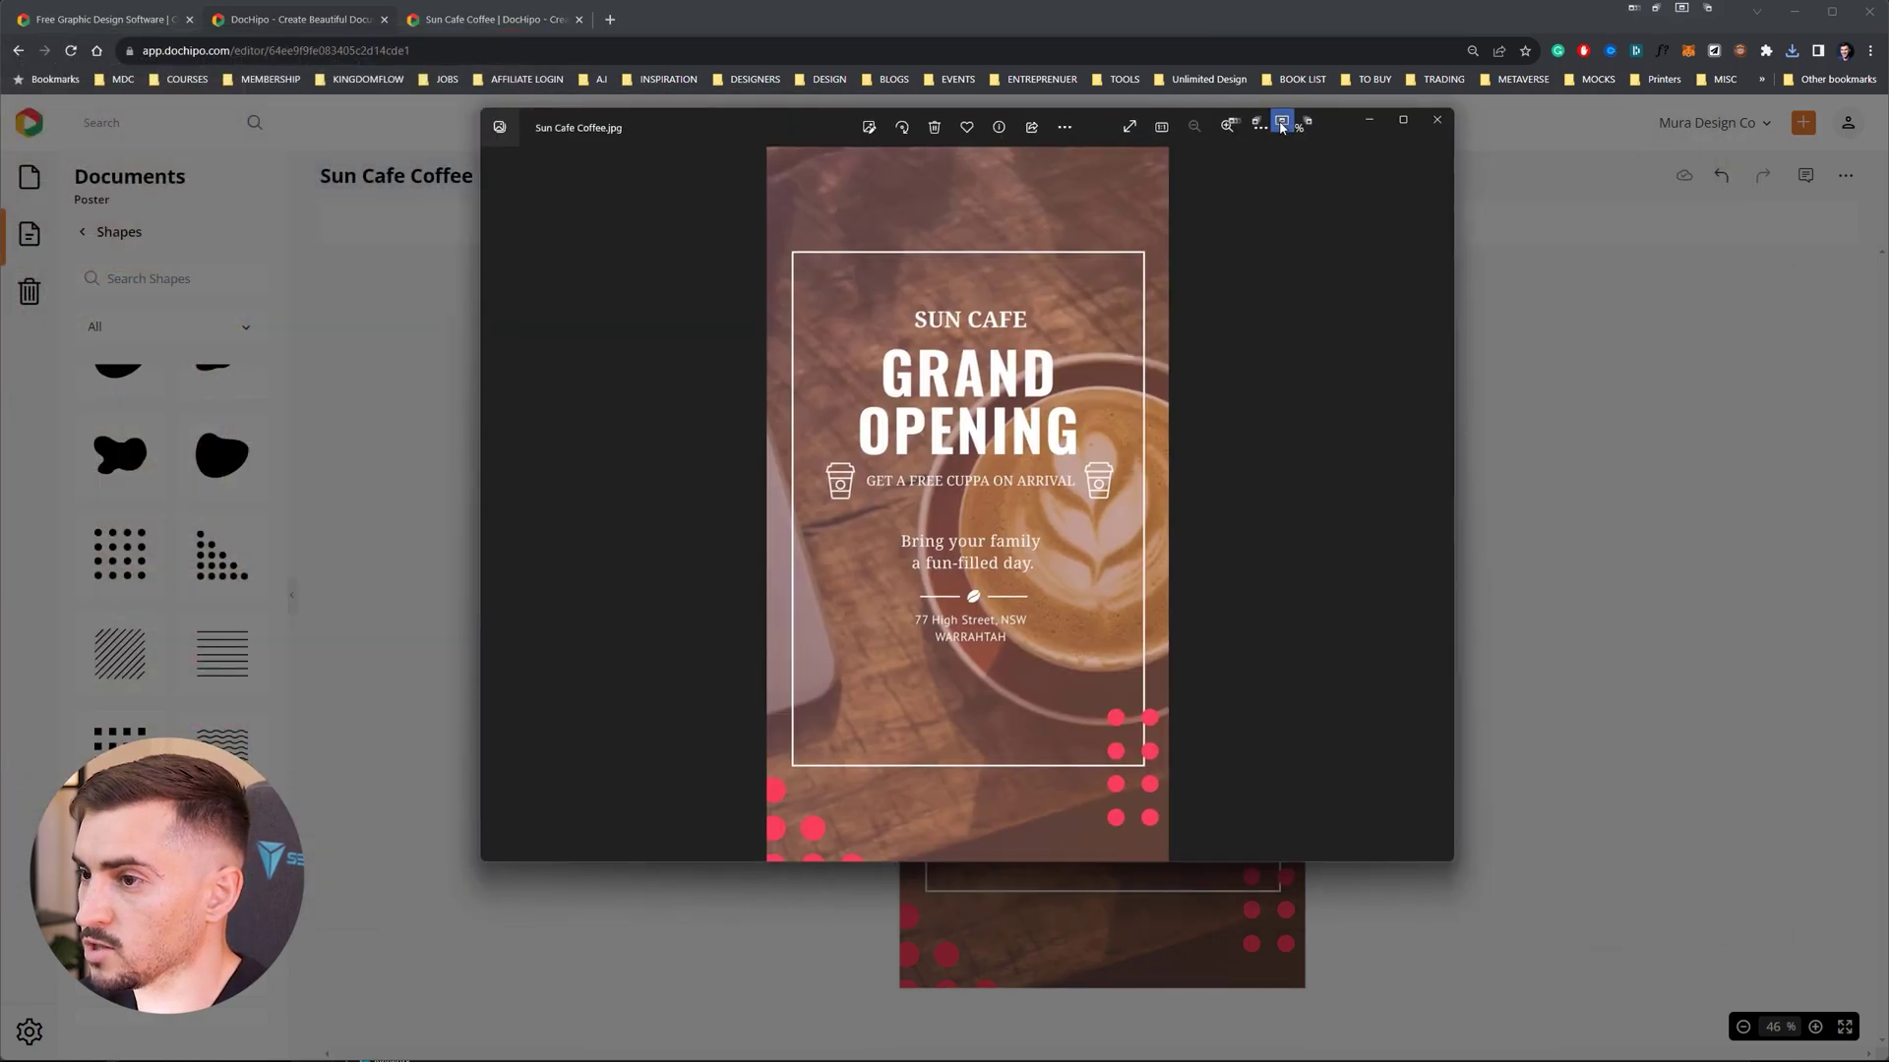
pyautogui.click(1282, 123)
# Scroll the YouTube Thumbnail Templates gallery down to the Business rows and the 10 Best Branding Strategies template
pyautogui.scroll(5, 1277, 373)
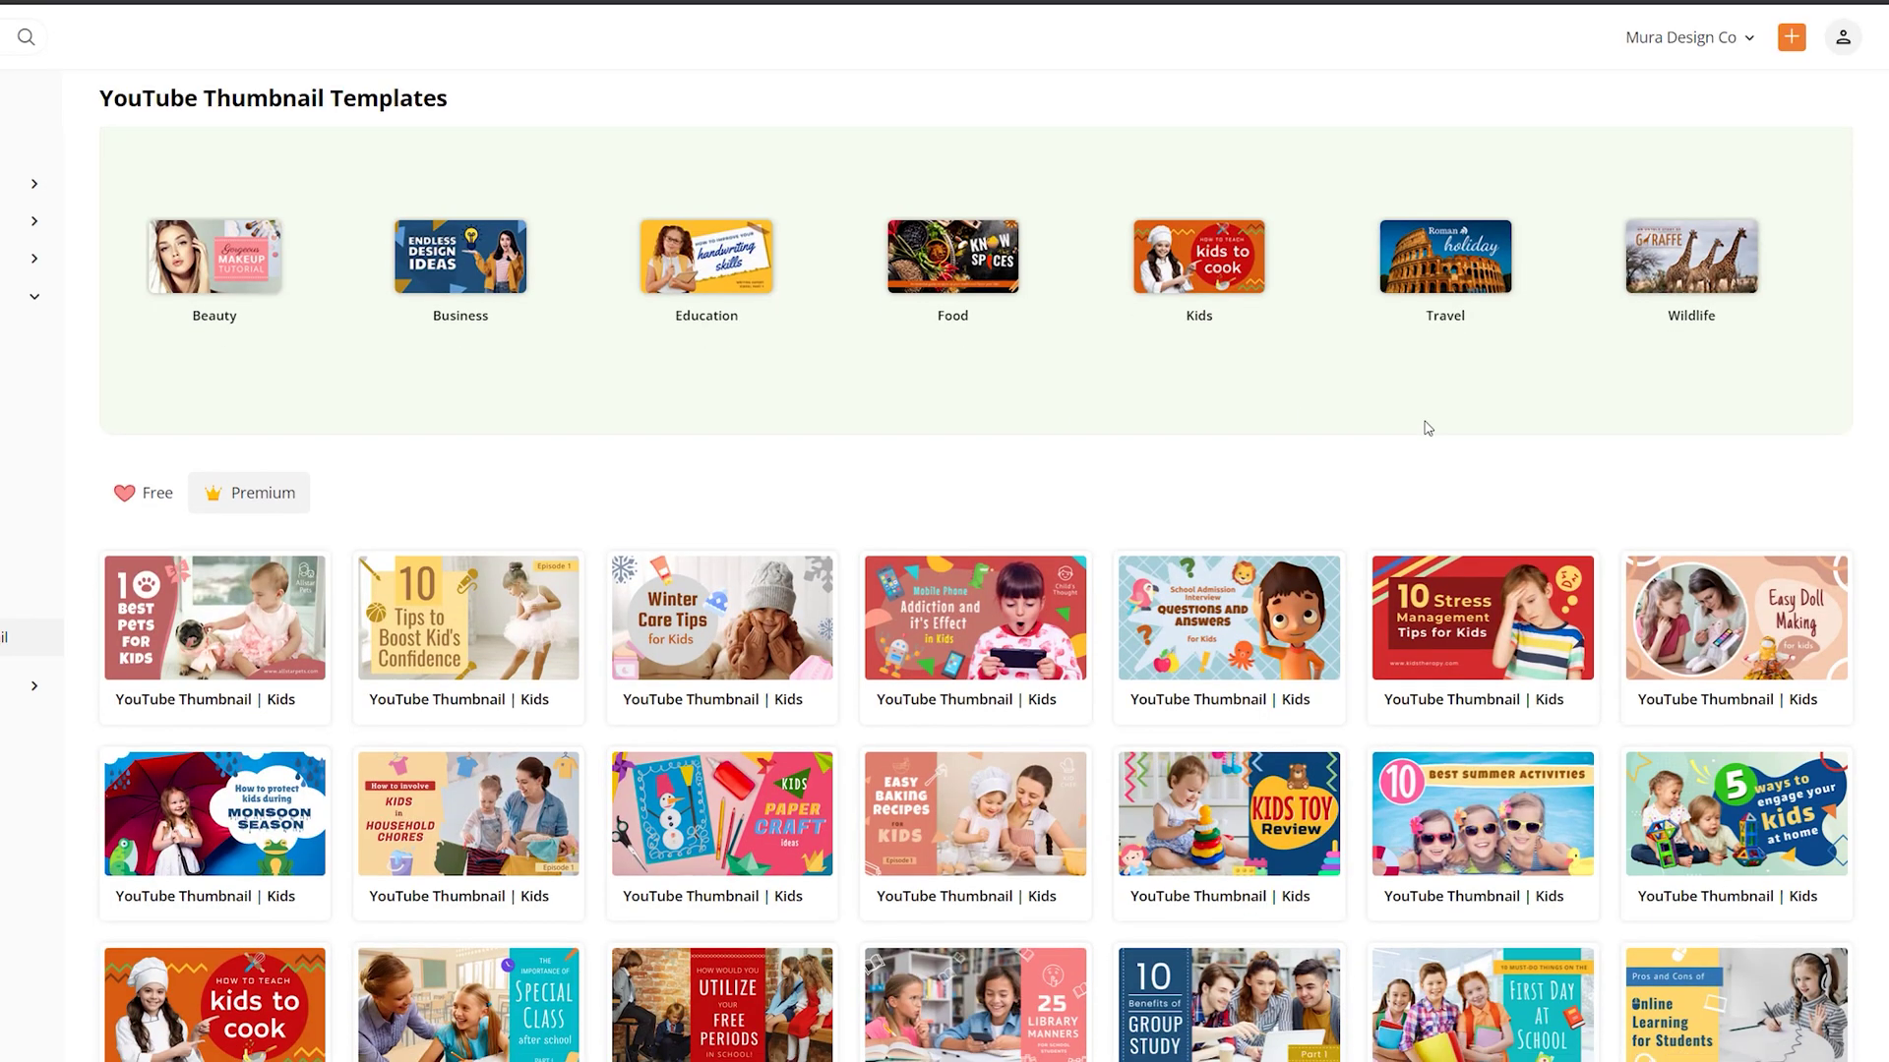
pyautogui.scroll(-3, 1427, 426)
pyautogui.scroll(-7, 1531, 428)
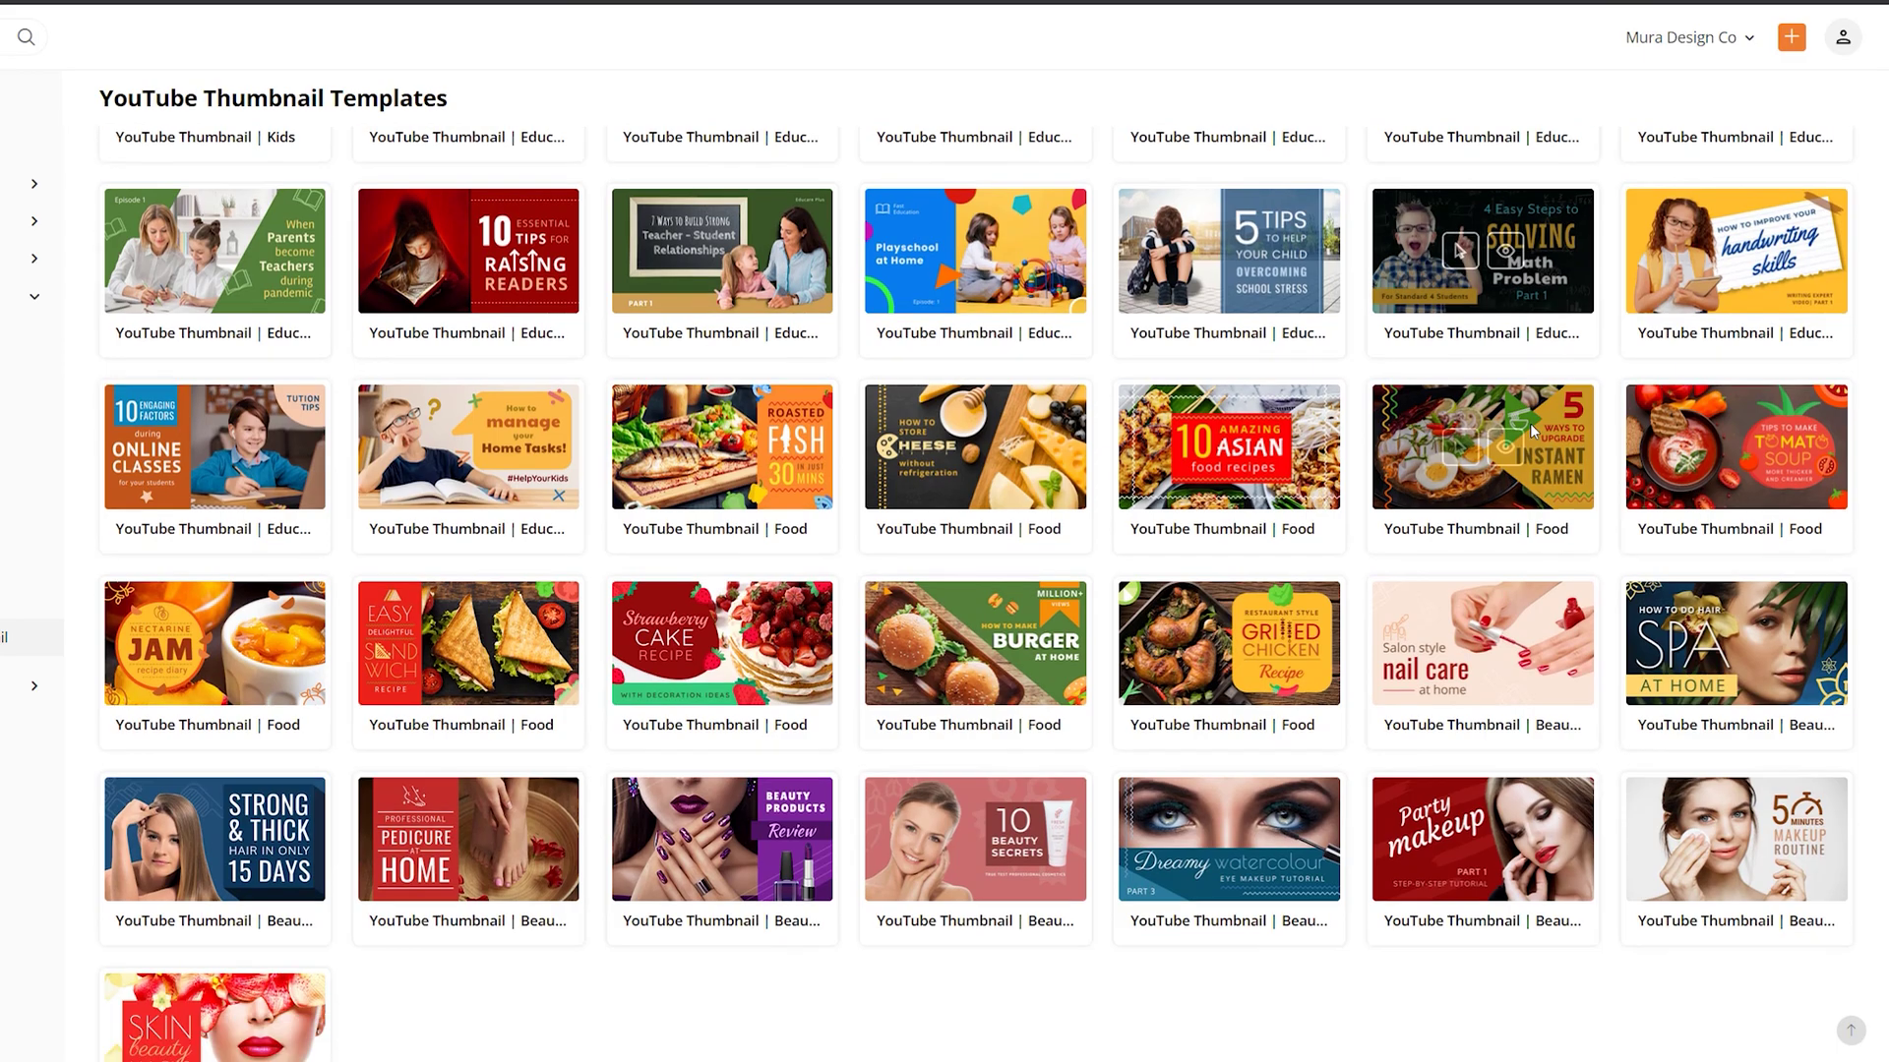
pyautogui.moveTo(1507, 421)
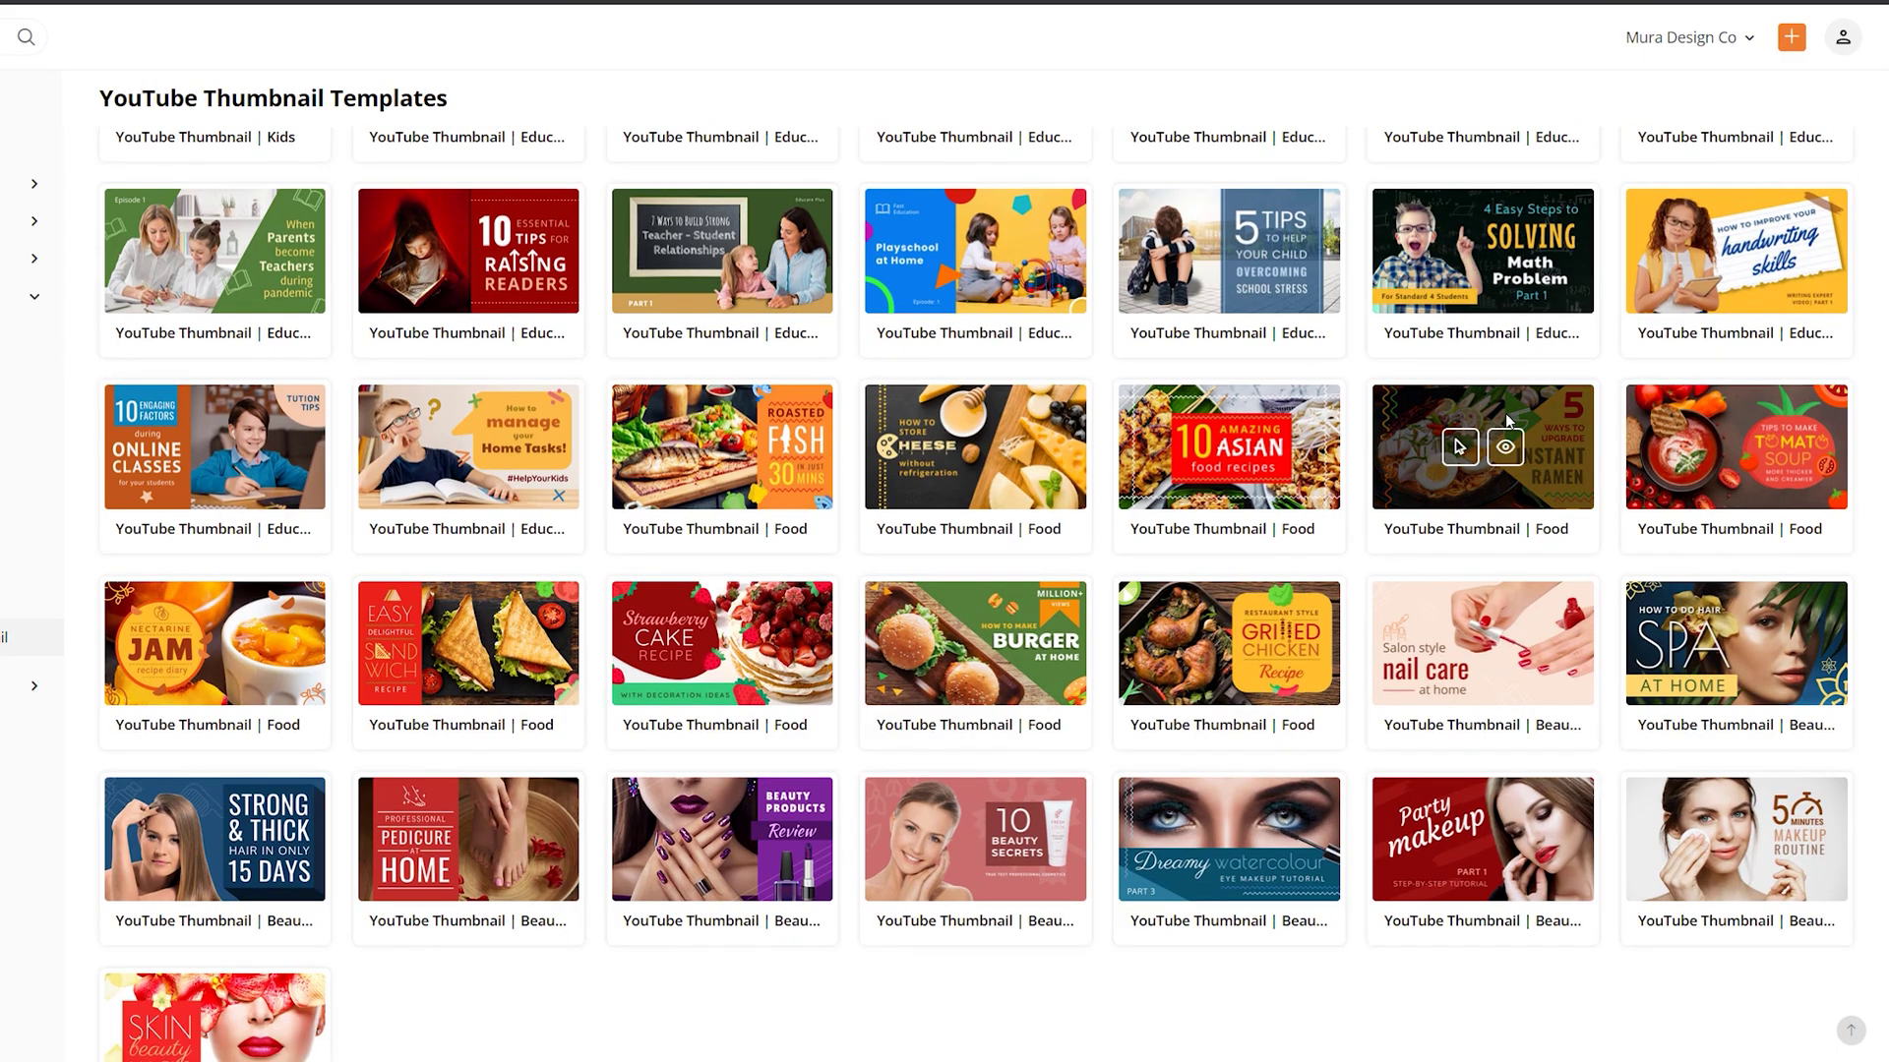
pyautogui.scroll(-1, 1508, 423)
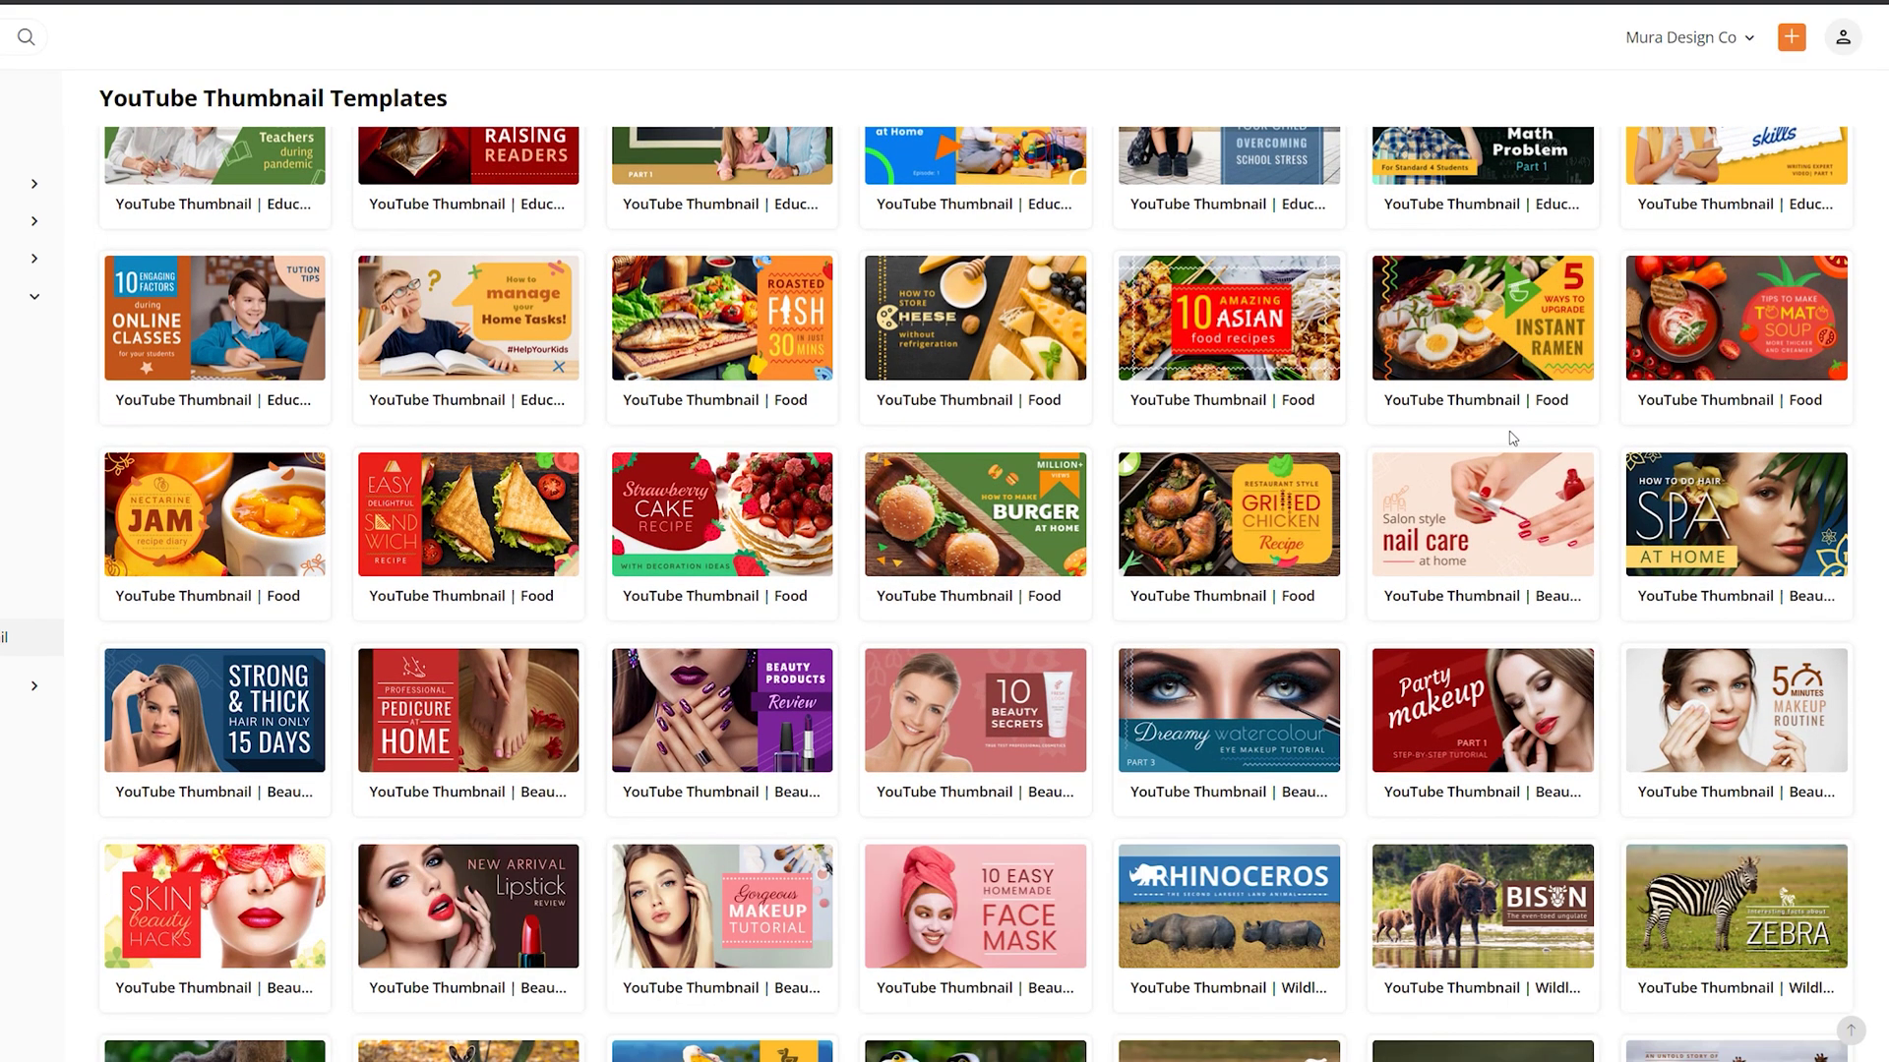
pyautogui.scroll(-5, 1512, 438)
pyautogui.scroll(15, 1486, 423)
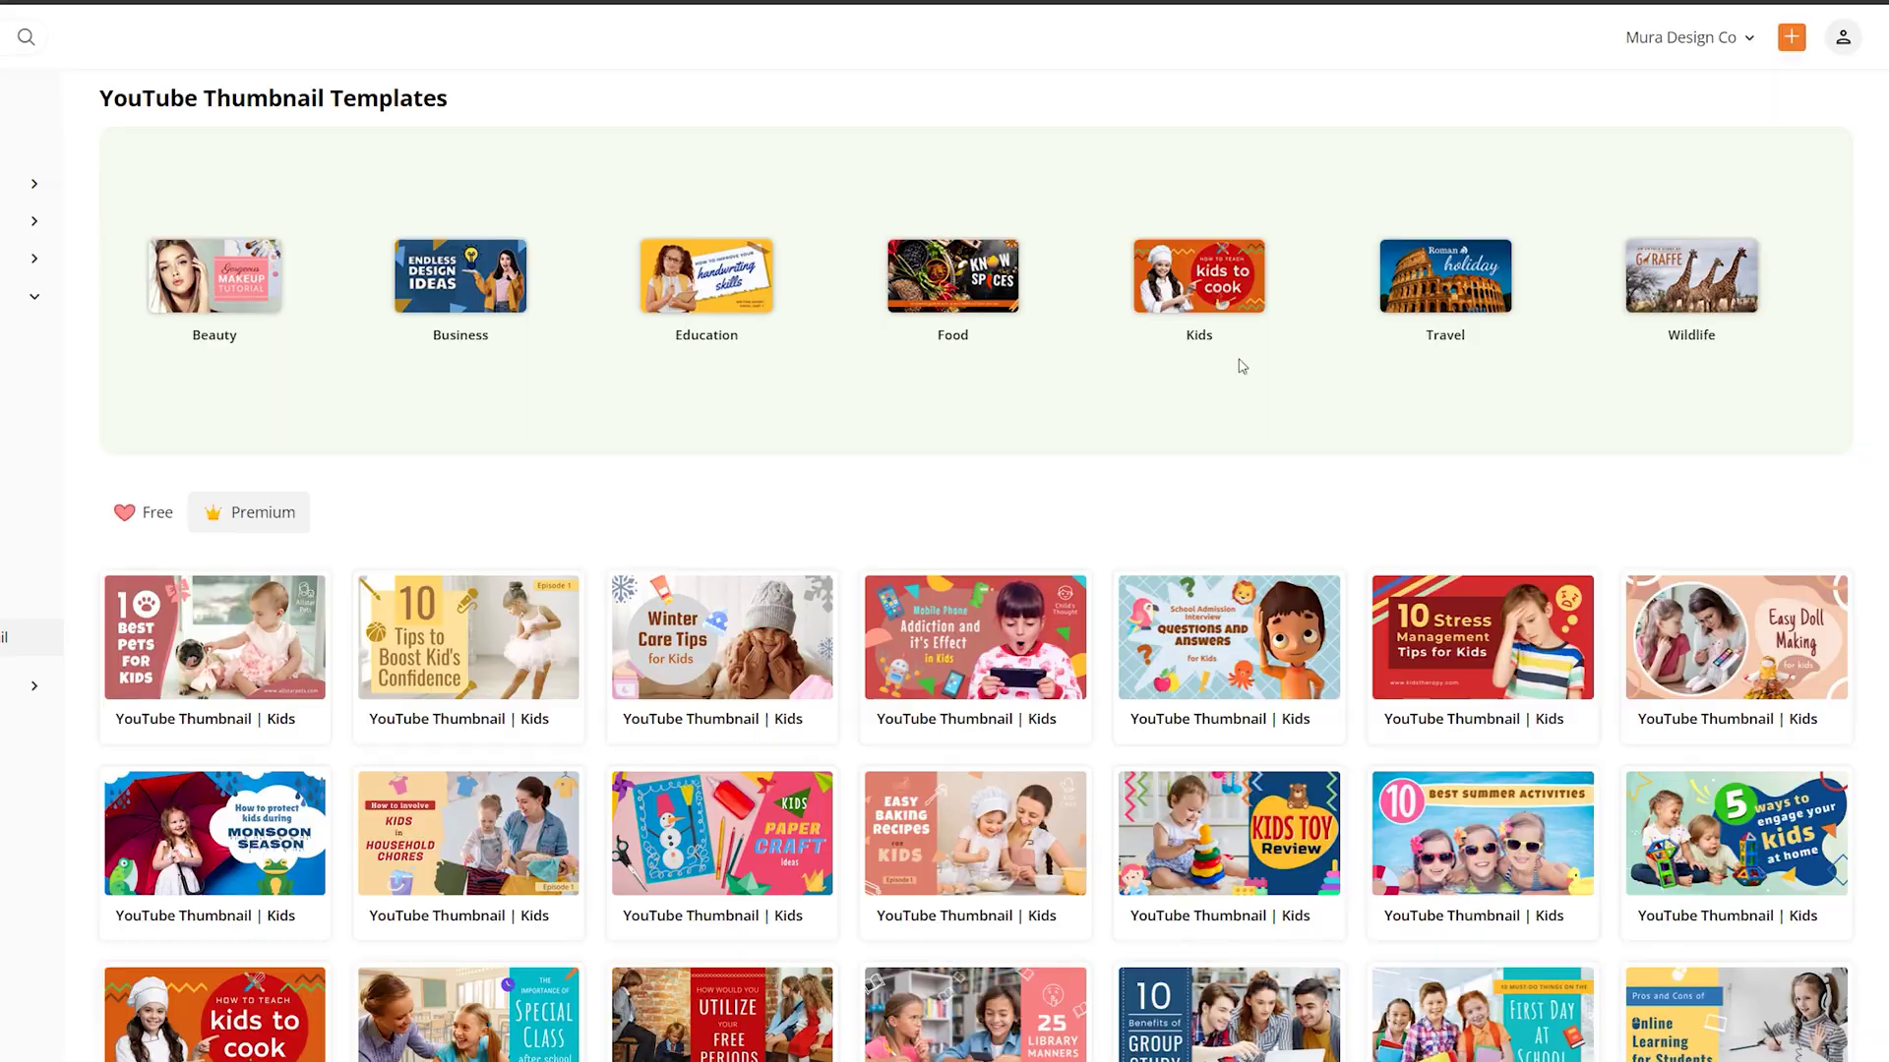
pyautogui.scroll(-12, 1240, 362)
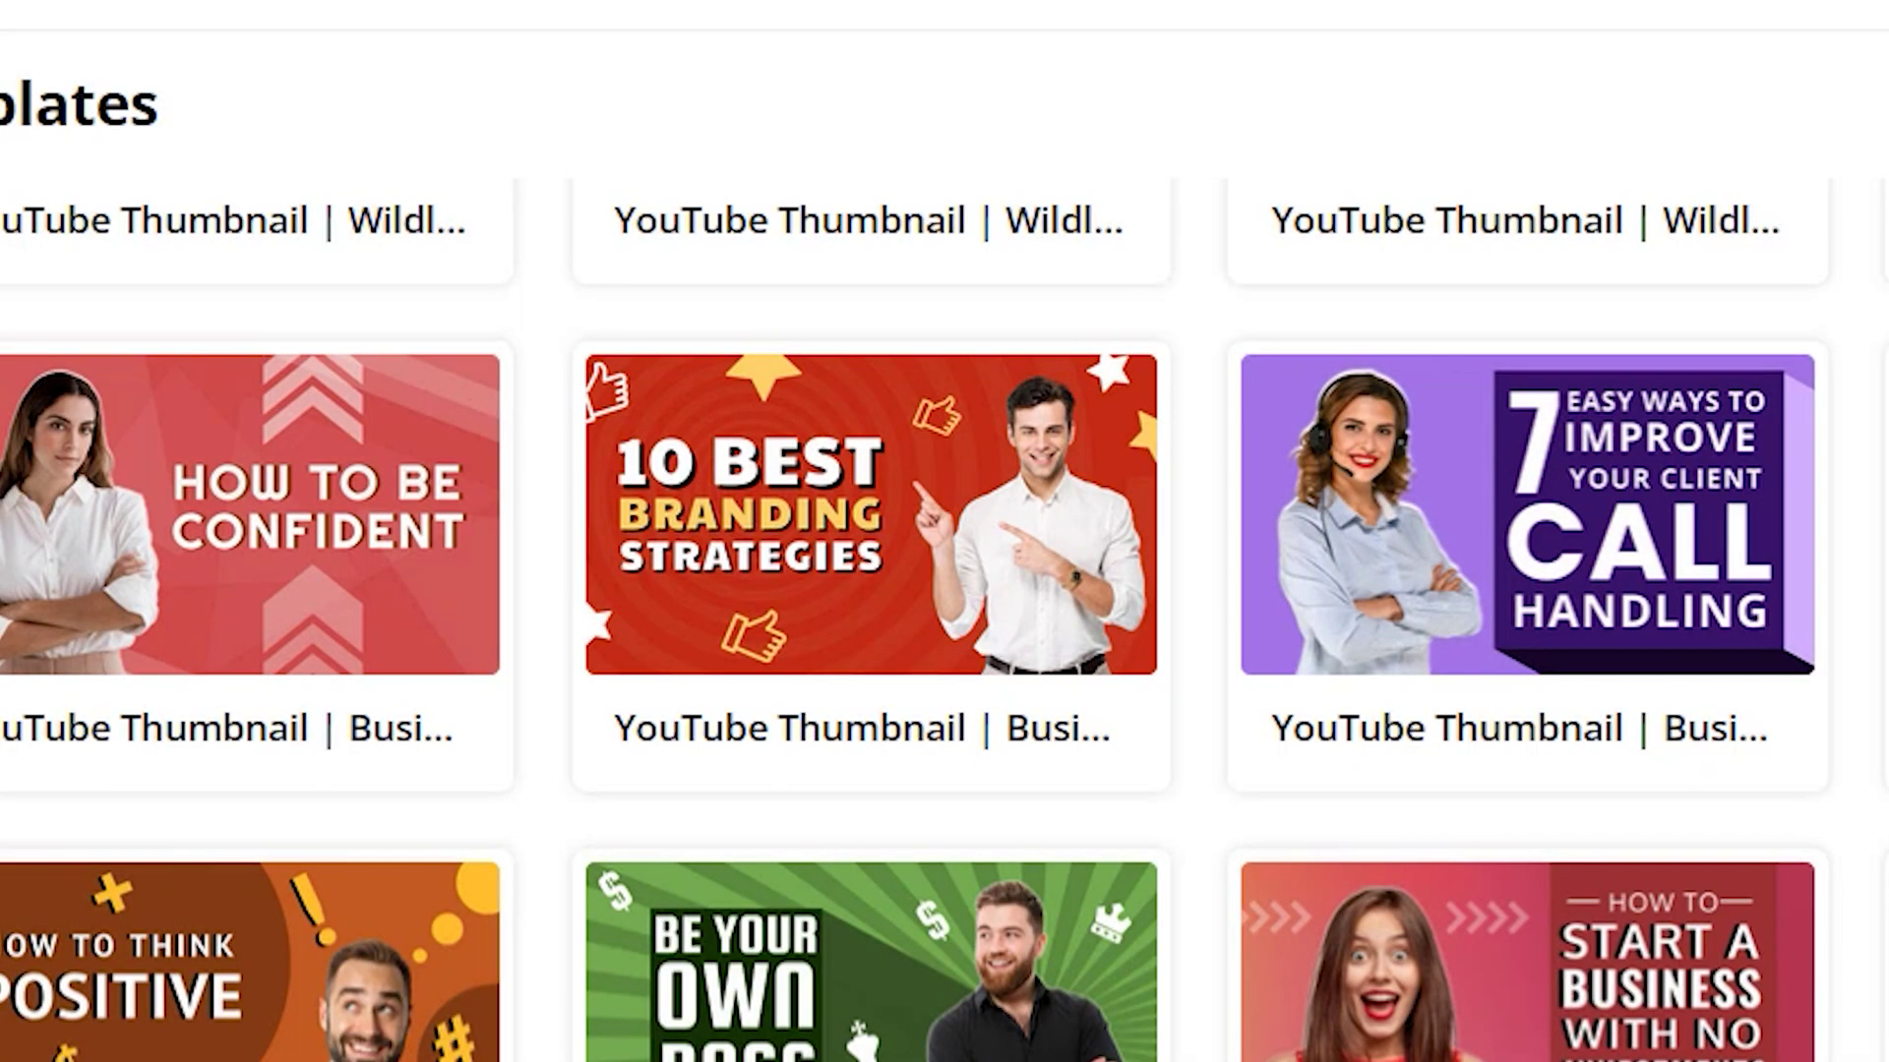
pyautogui.moveTo(705, 628)
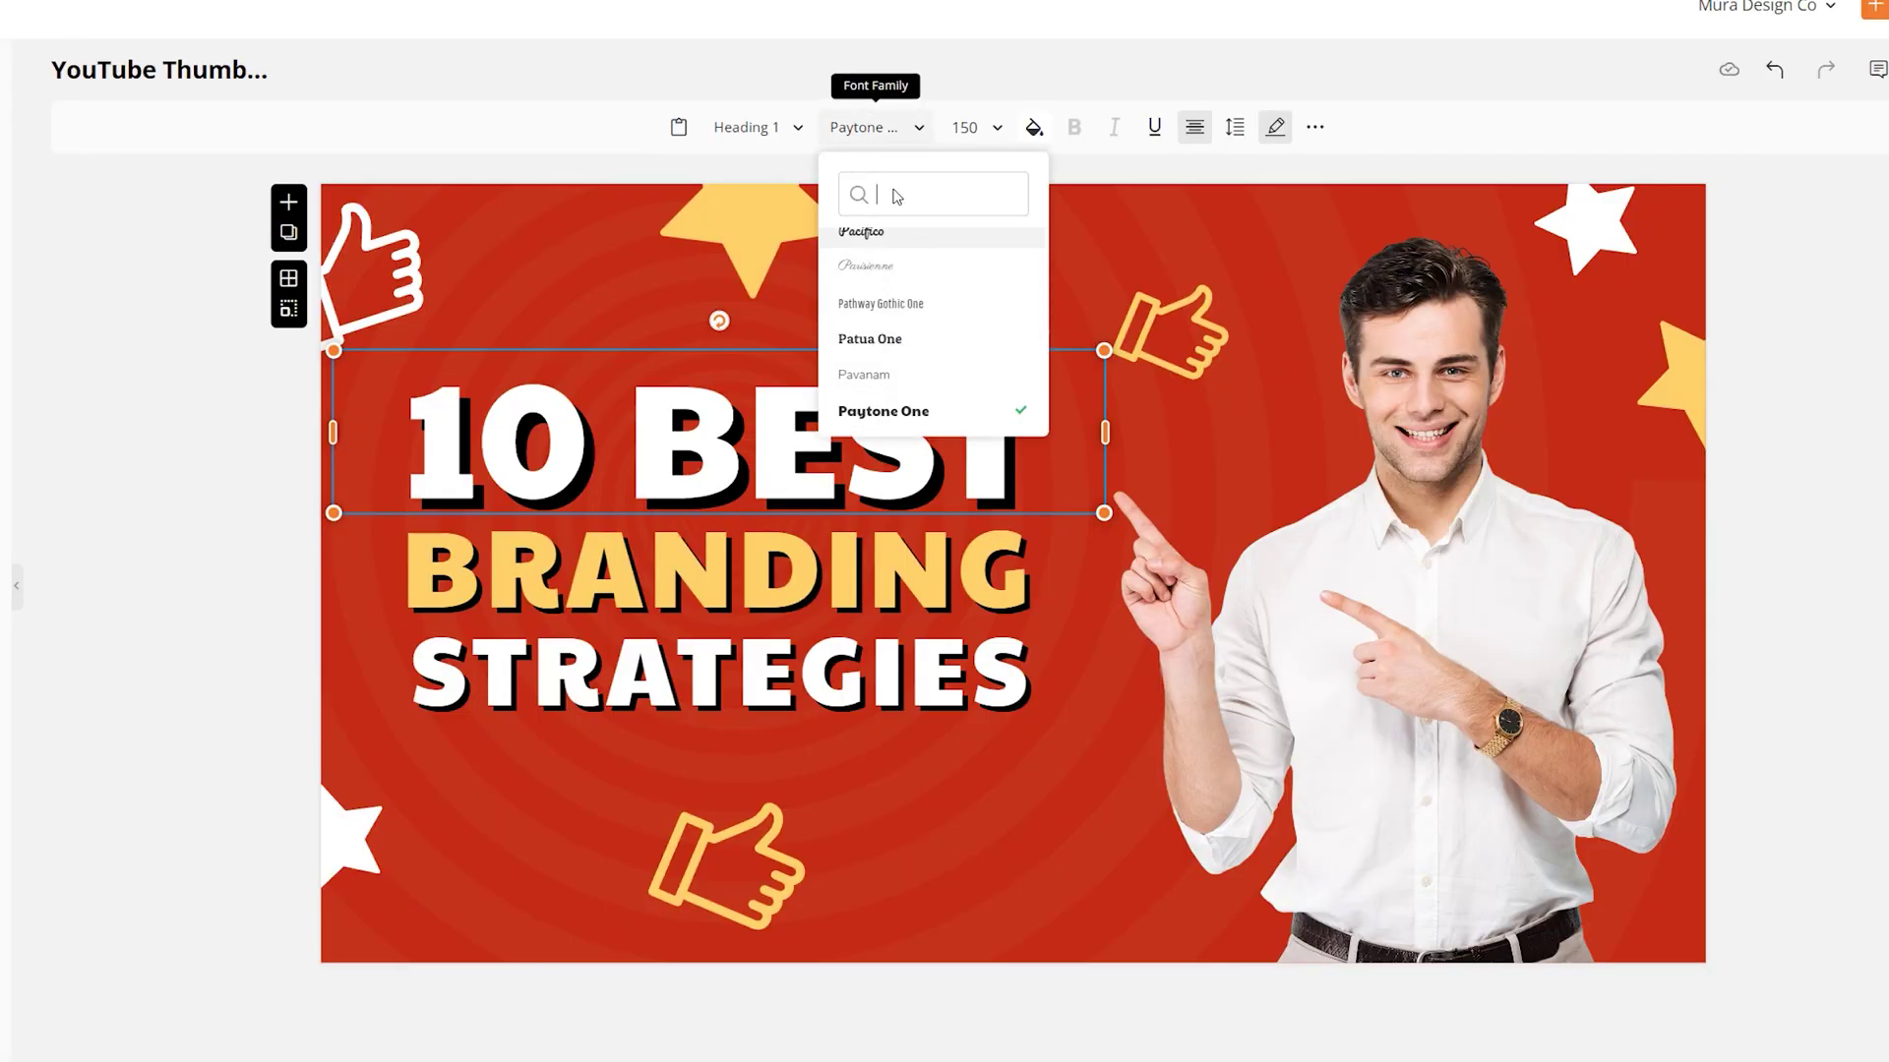
# Set the 10 BEST, BRANDING and STRATEGIES heading lines to the Bebas Neue font
pyautogui.write('beb')
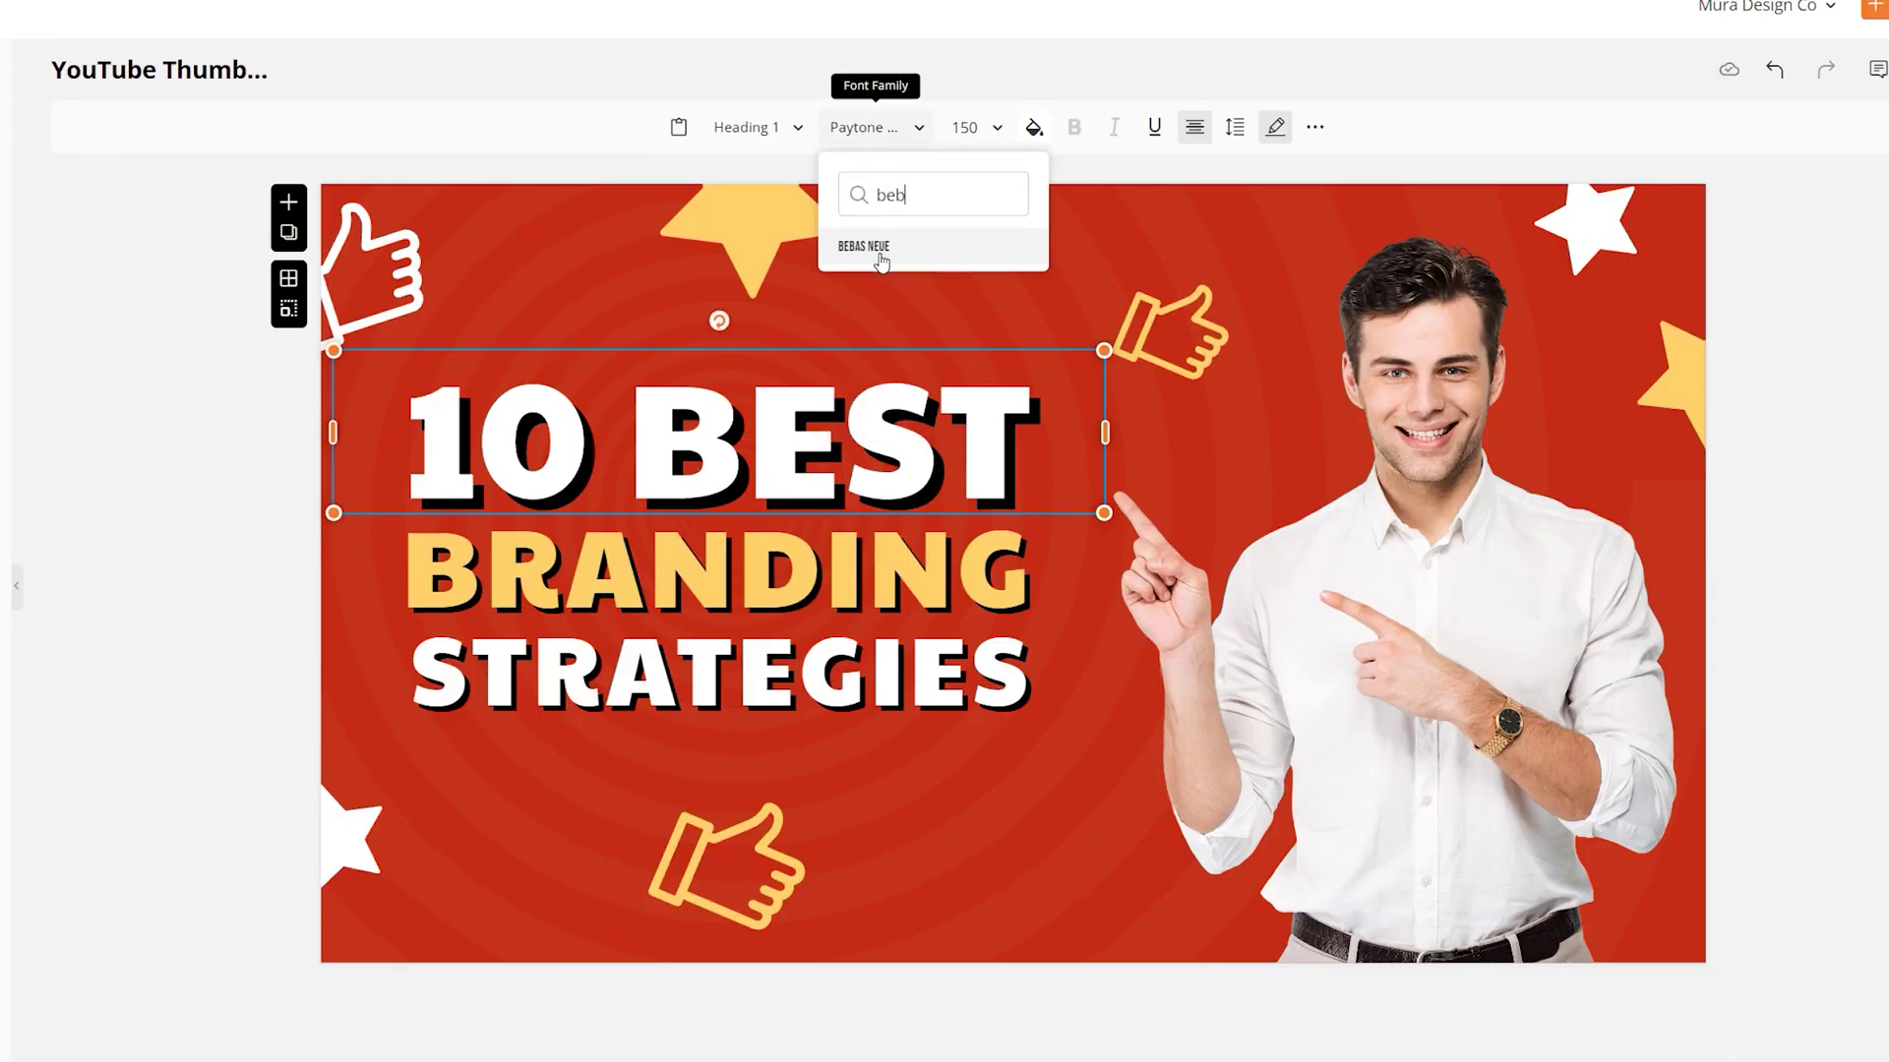
pyautogui.click(863, 247)
pyautogui.click(718, 568)
pyautogui.click(875, 127)
pyautogui.click(863, 247)
pyautogui.click(752, 620)
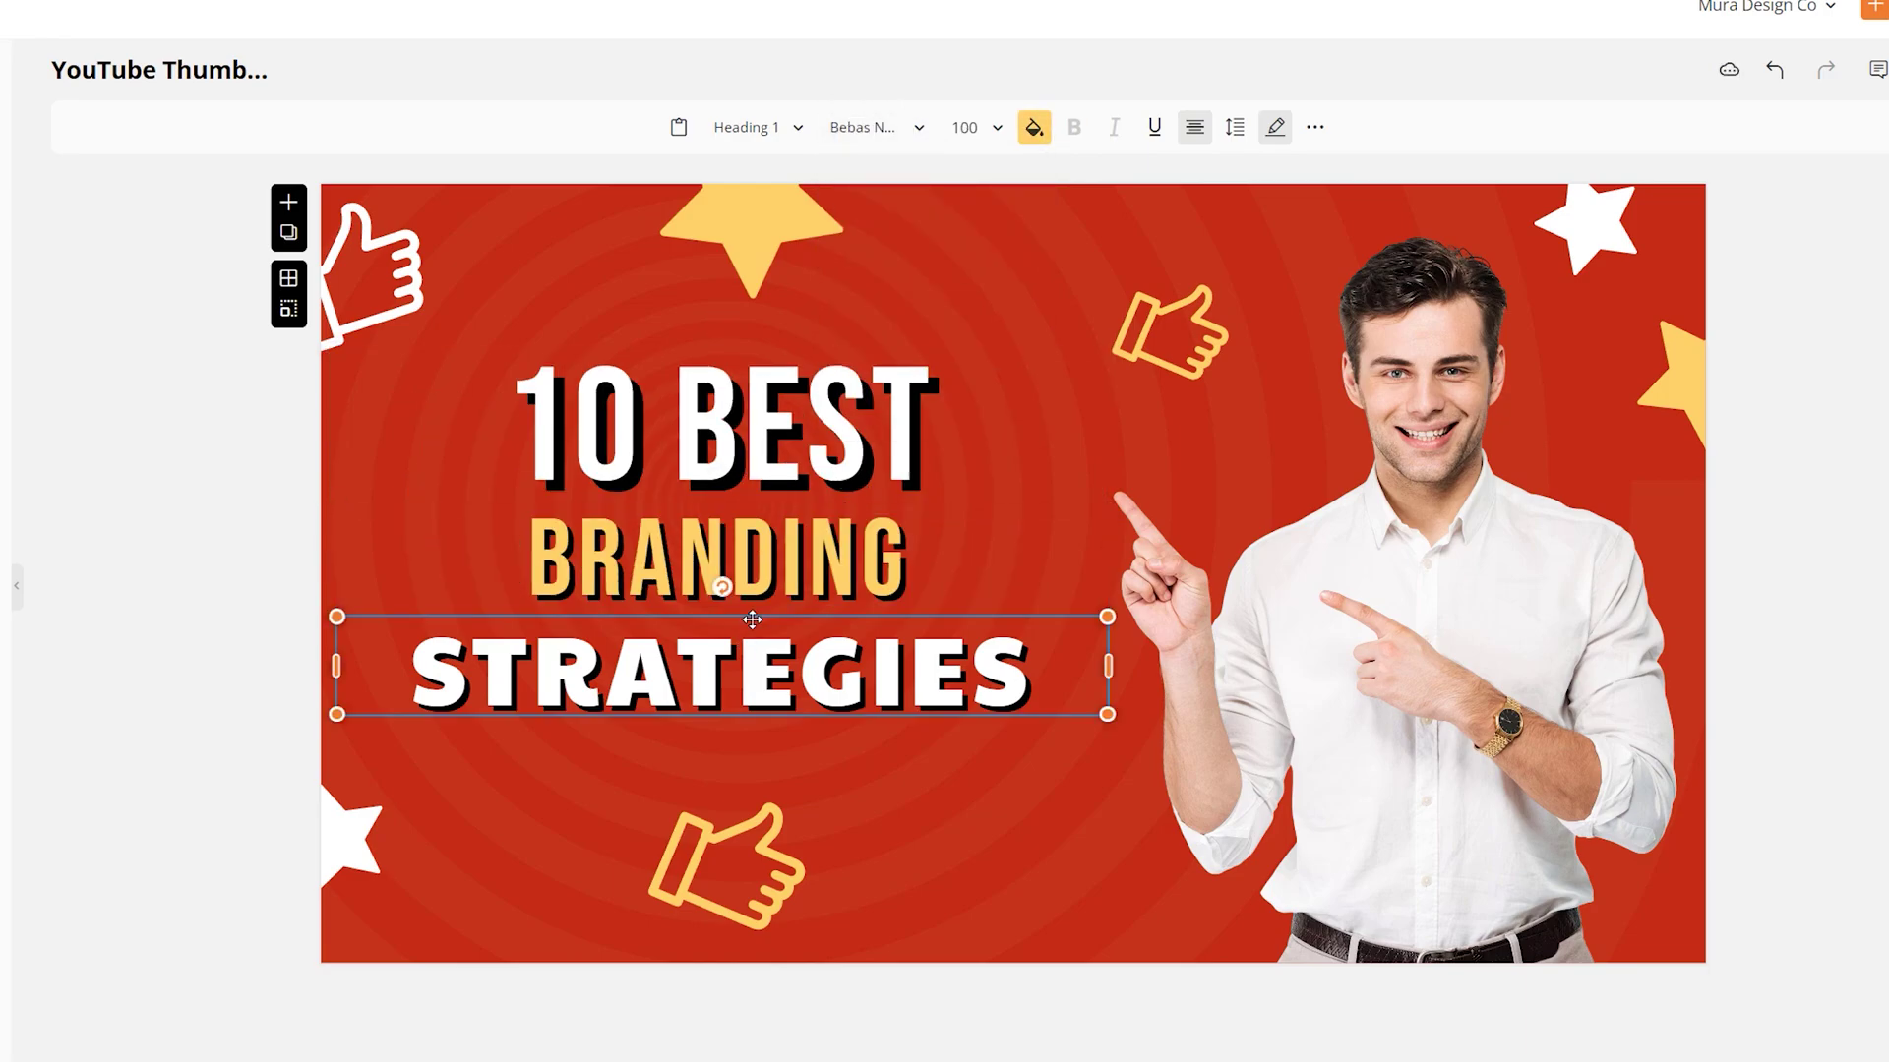
pyautogui.click(876, 127)
pyautogui.click(863, 247)
# Enlarge 10 BEST, move BRANDING and STRATEGIES down beneath it, and scale up the man's photo
pyautogui.click(1097, 502)
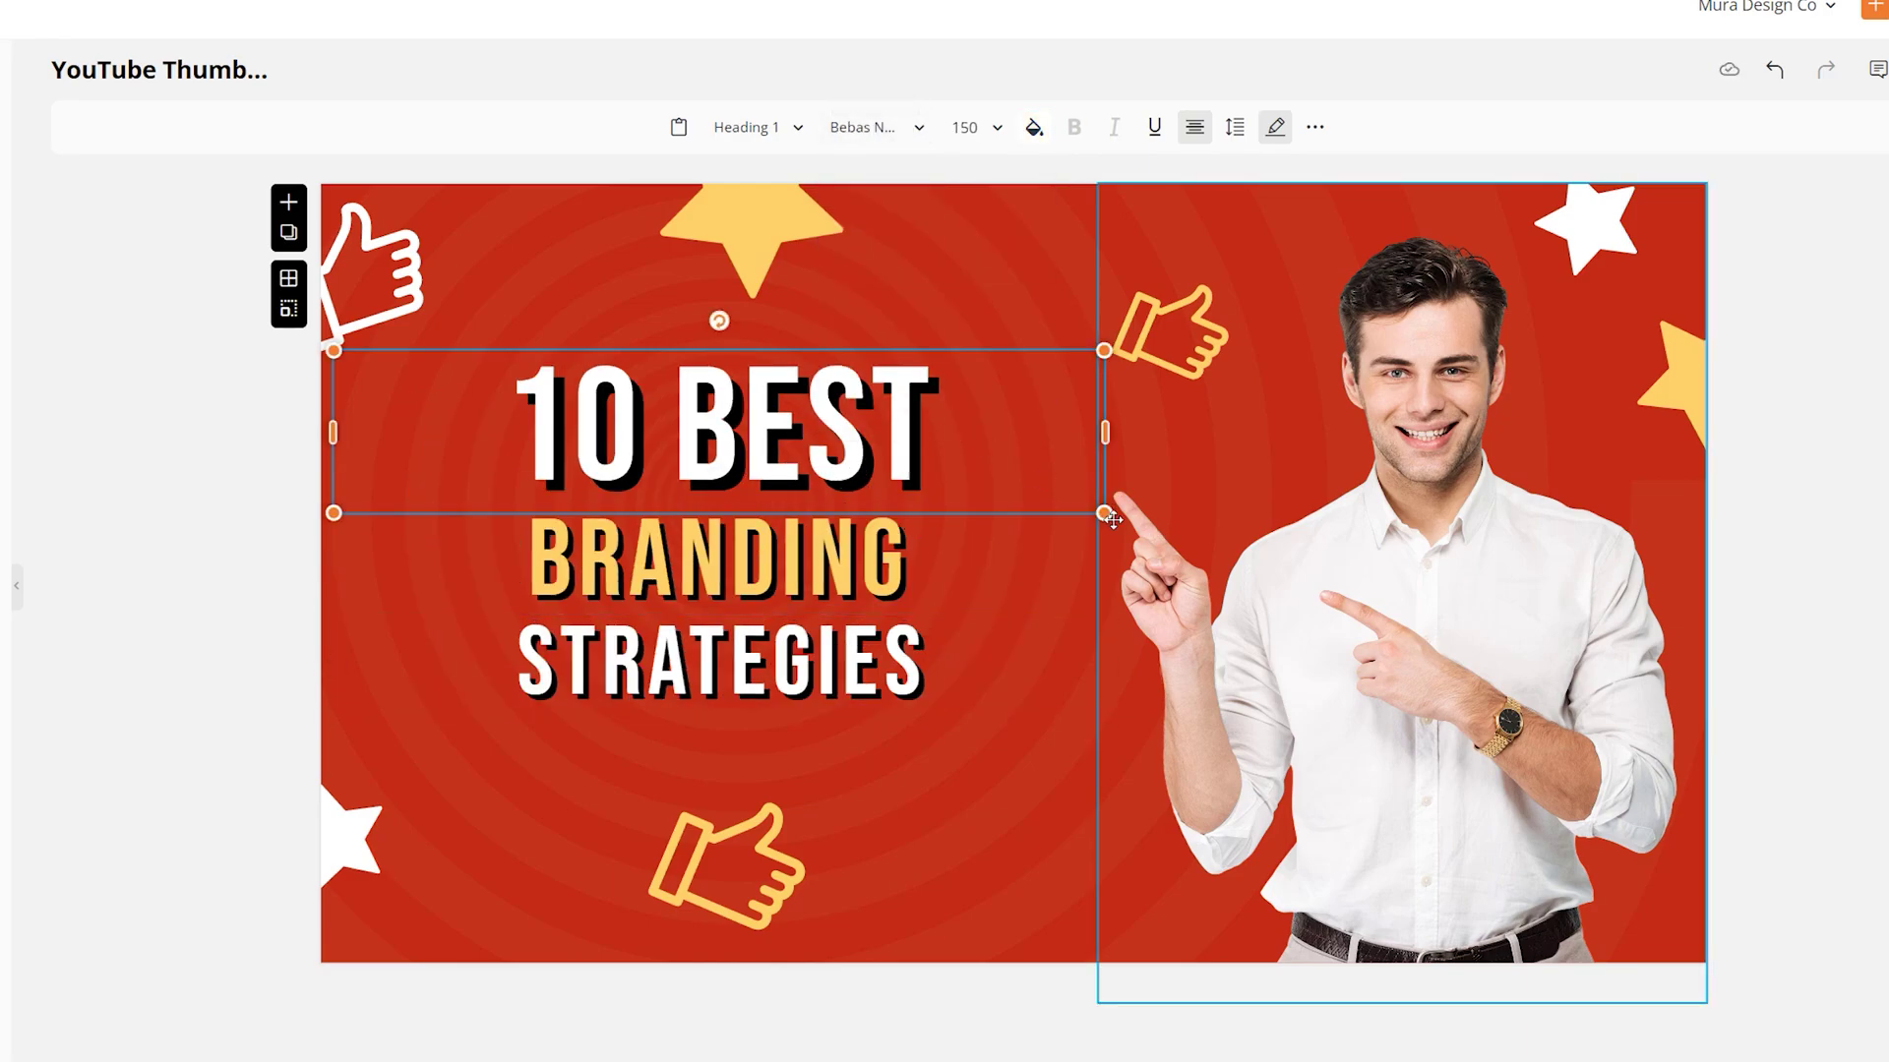
pyautogui.moveTo(1106, 515); pyautogui.dragTo(1489, 592)
pyautogui.moveTo(821, 574); pyautogui.dragTo(826, 796)
pyautogui.moveTo(796, 643); pyautogui.dragTo(801, 817)
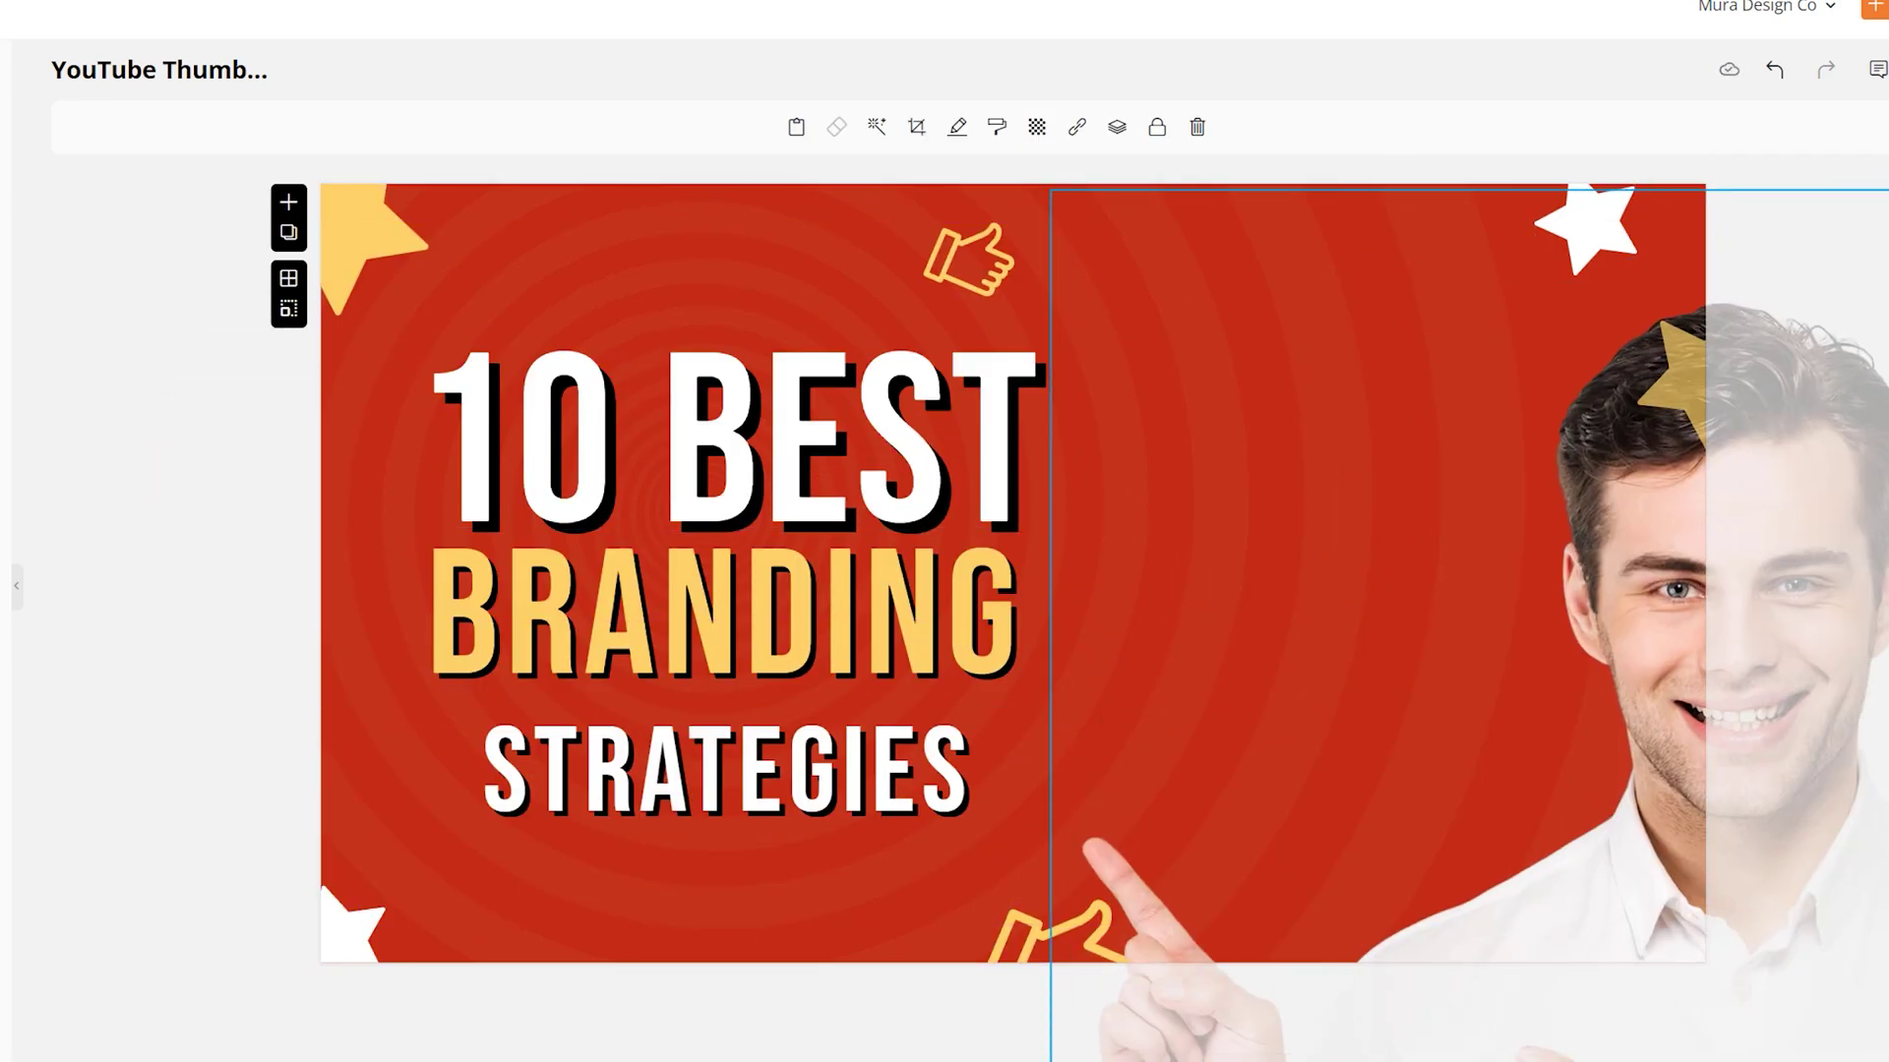
pyautogui.moveTo(1670, 835); pyautogui.dragTo(1286, 816)
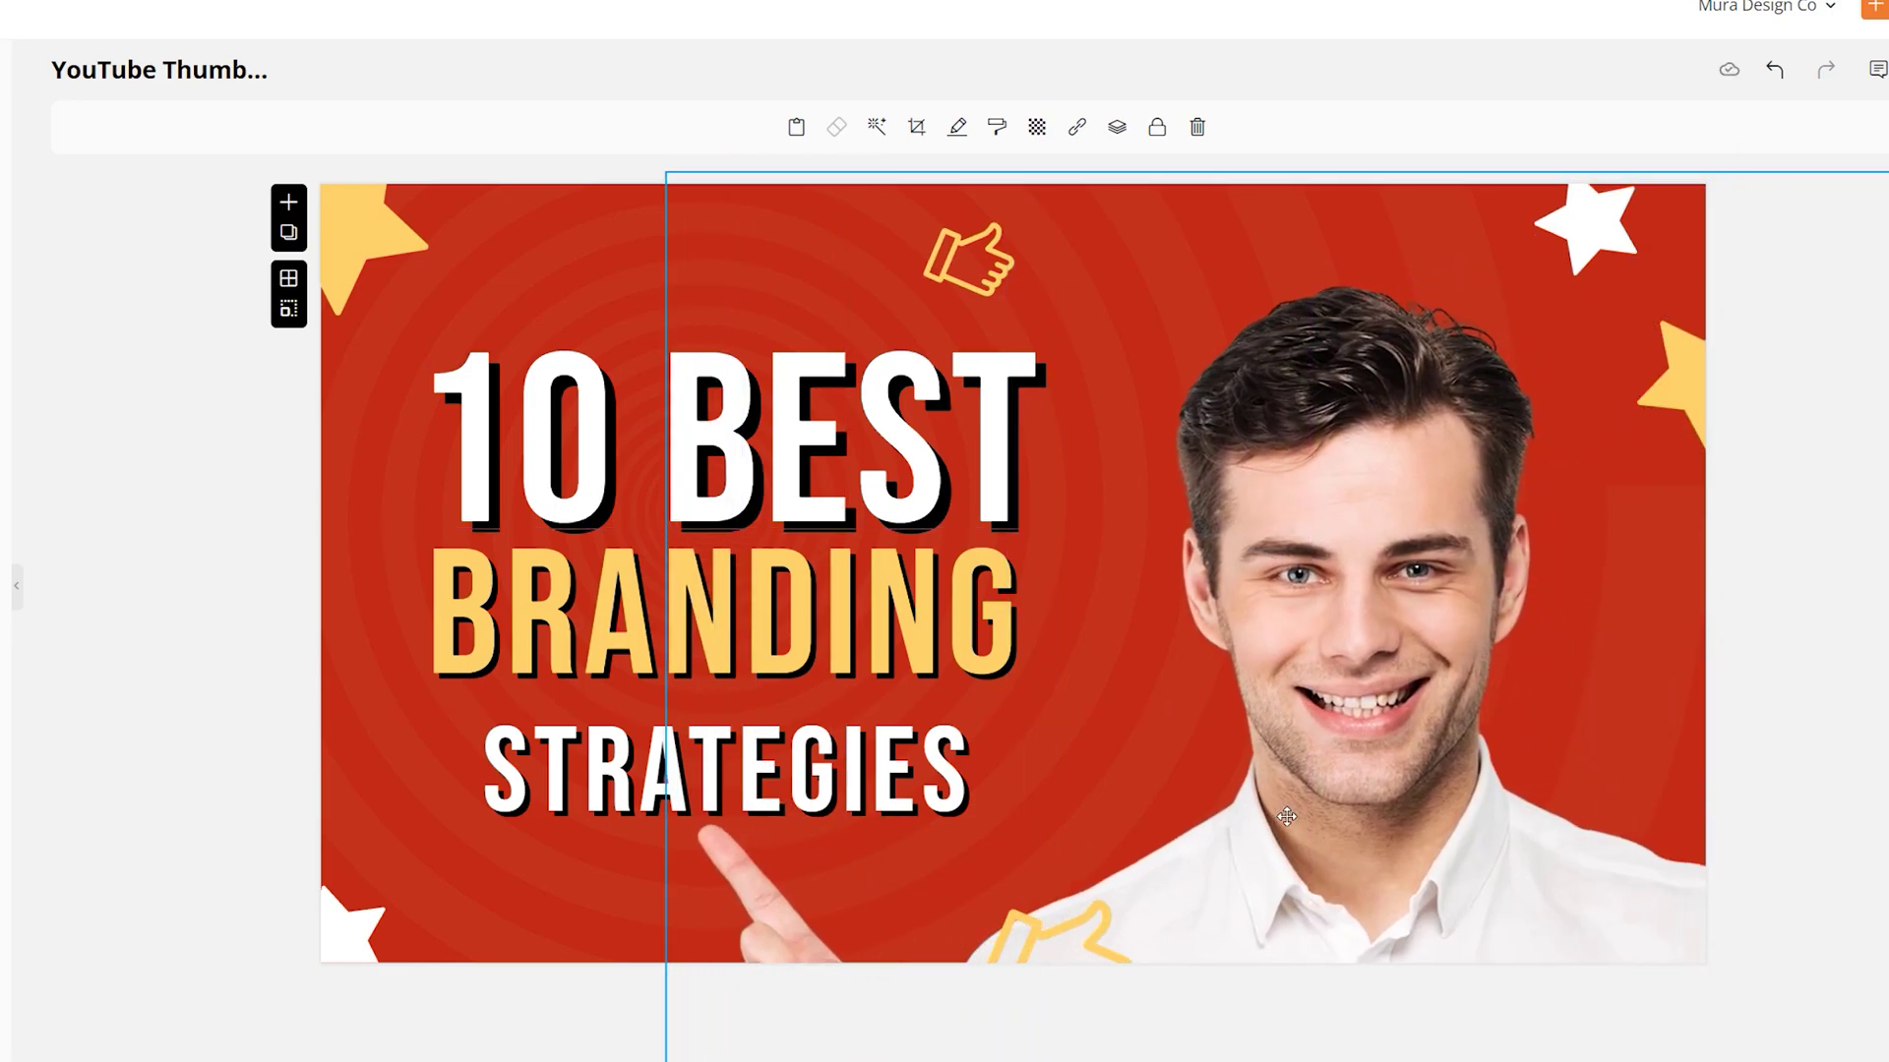
pyautogui.moveTo(787, 773); pyautogui.dragTo(790, 749)
pyautogui.click(1315, 126)
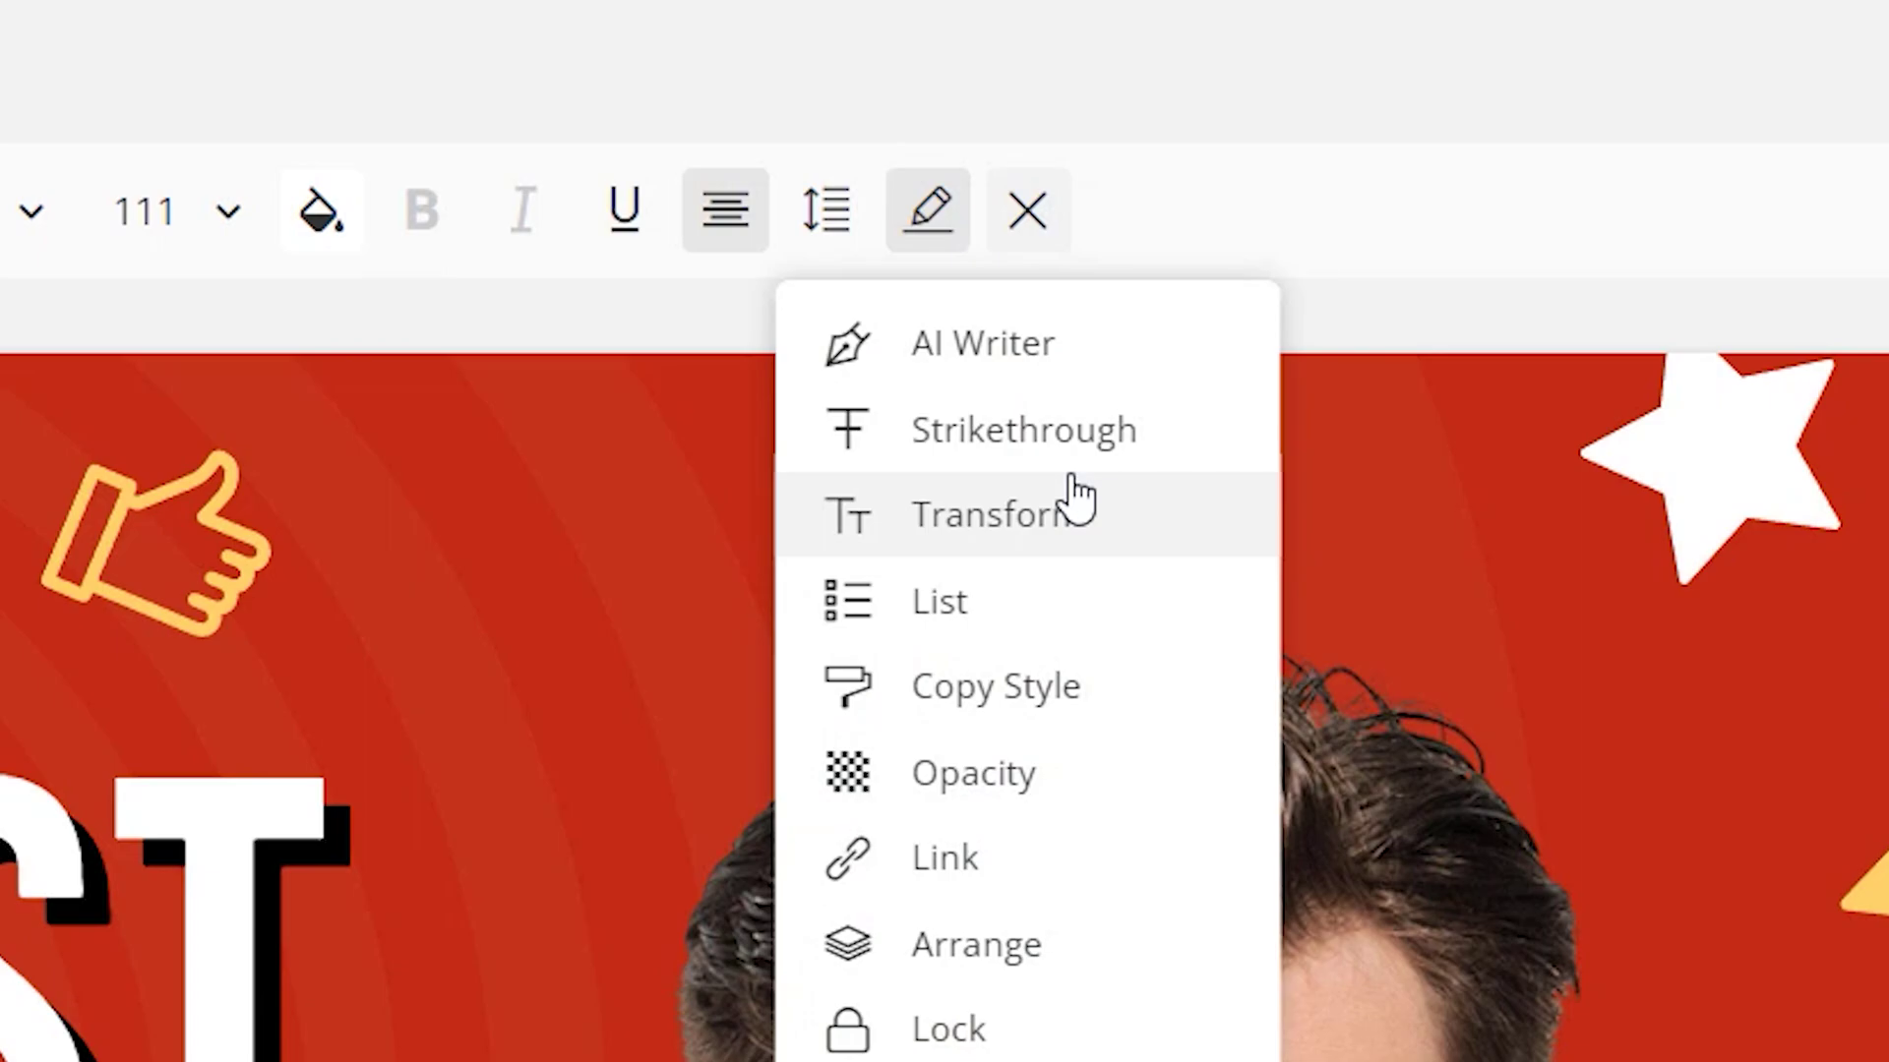
# Use AI Rewrite Content with a graphic-designer description and Dramatic tone to produce 'Unleashing the Hidden Power of Brands'
pyautogui.click(964, 350)
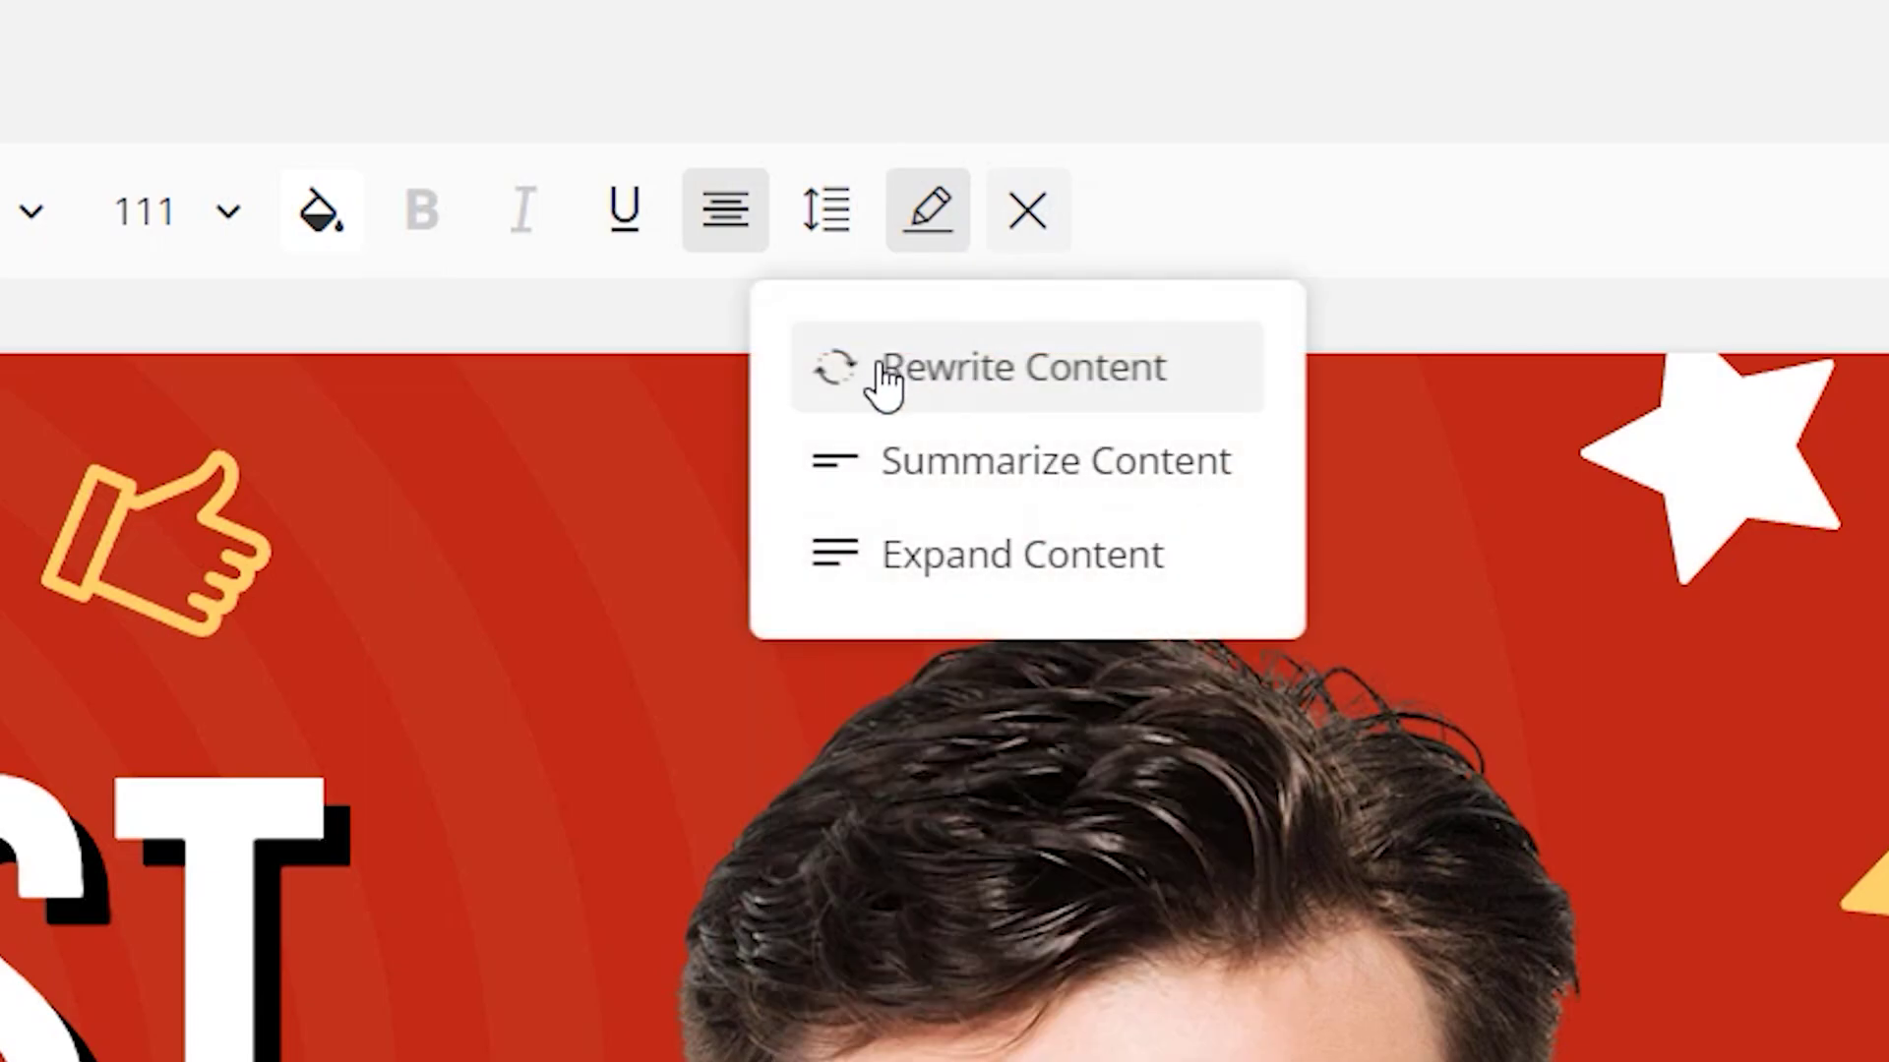
pyautogui.click(884, 379)
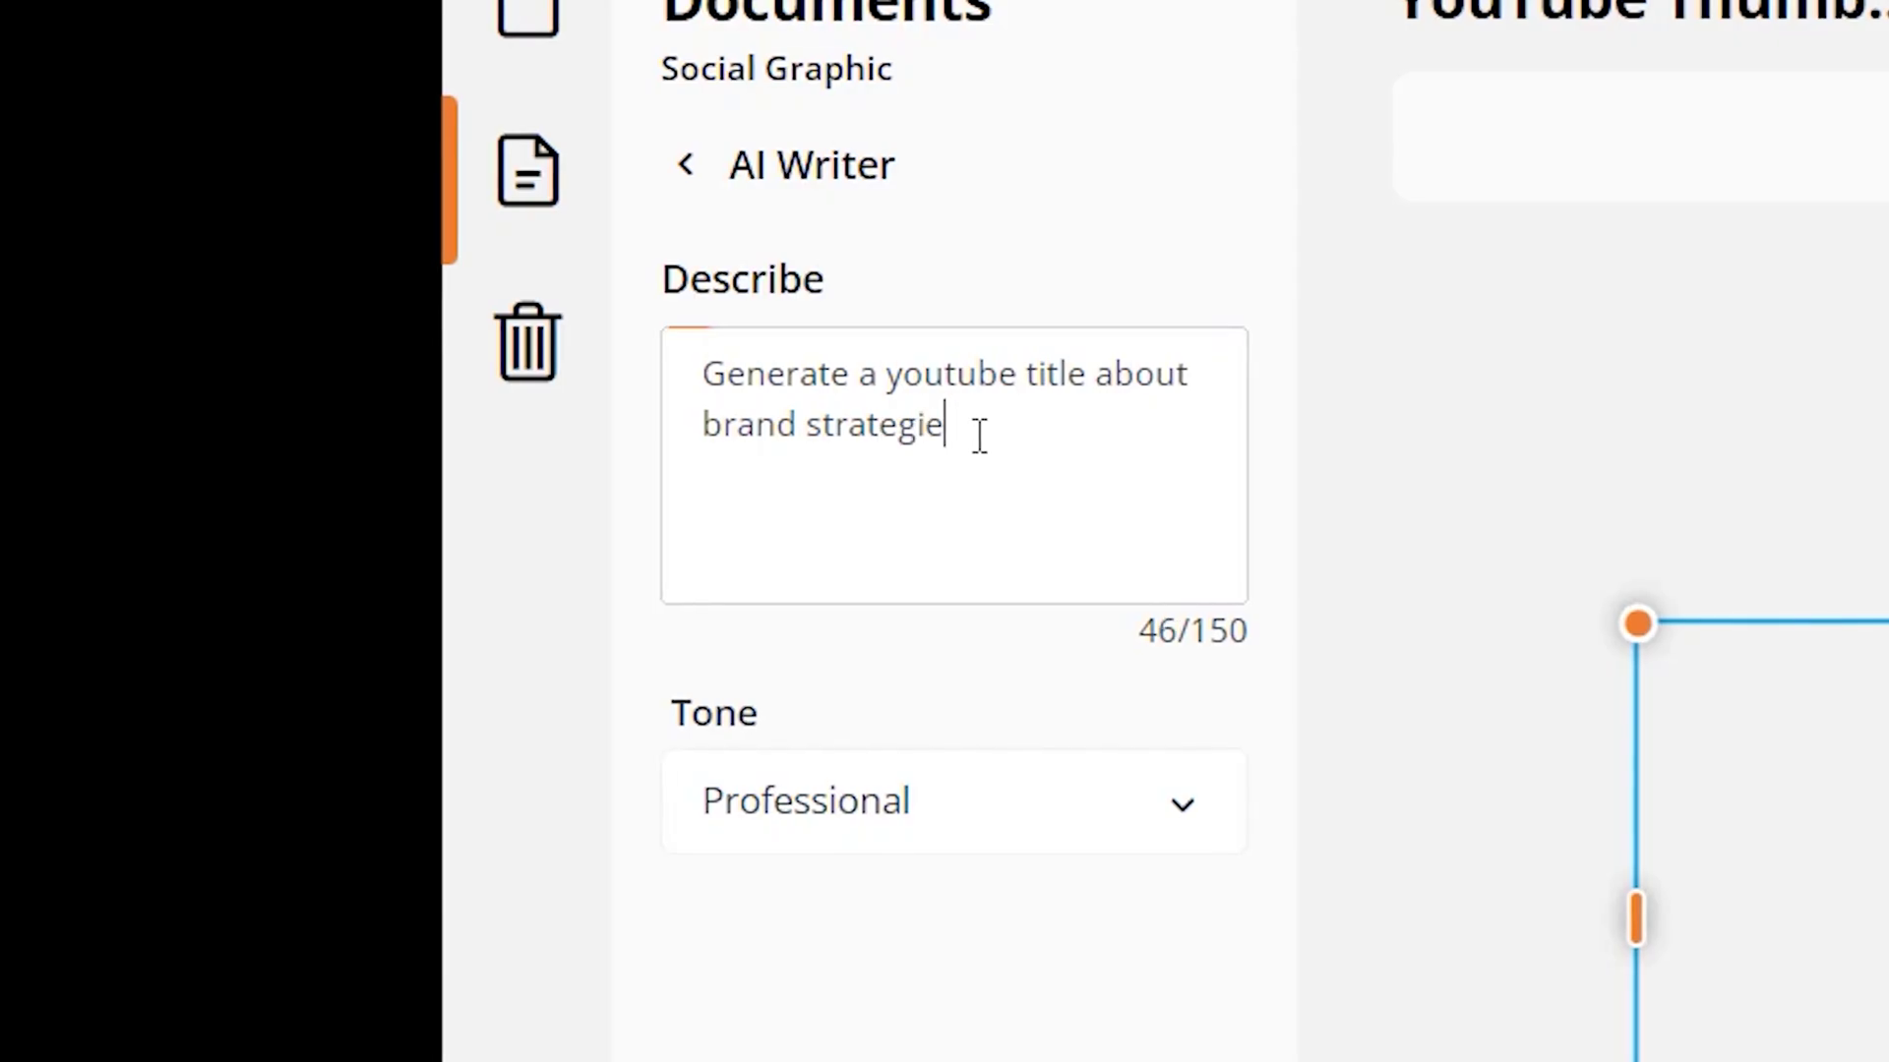
pyautogui.write('s make it punchy and appeal to gtraph')
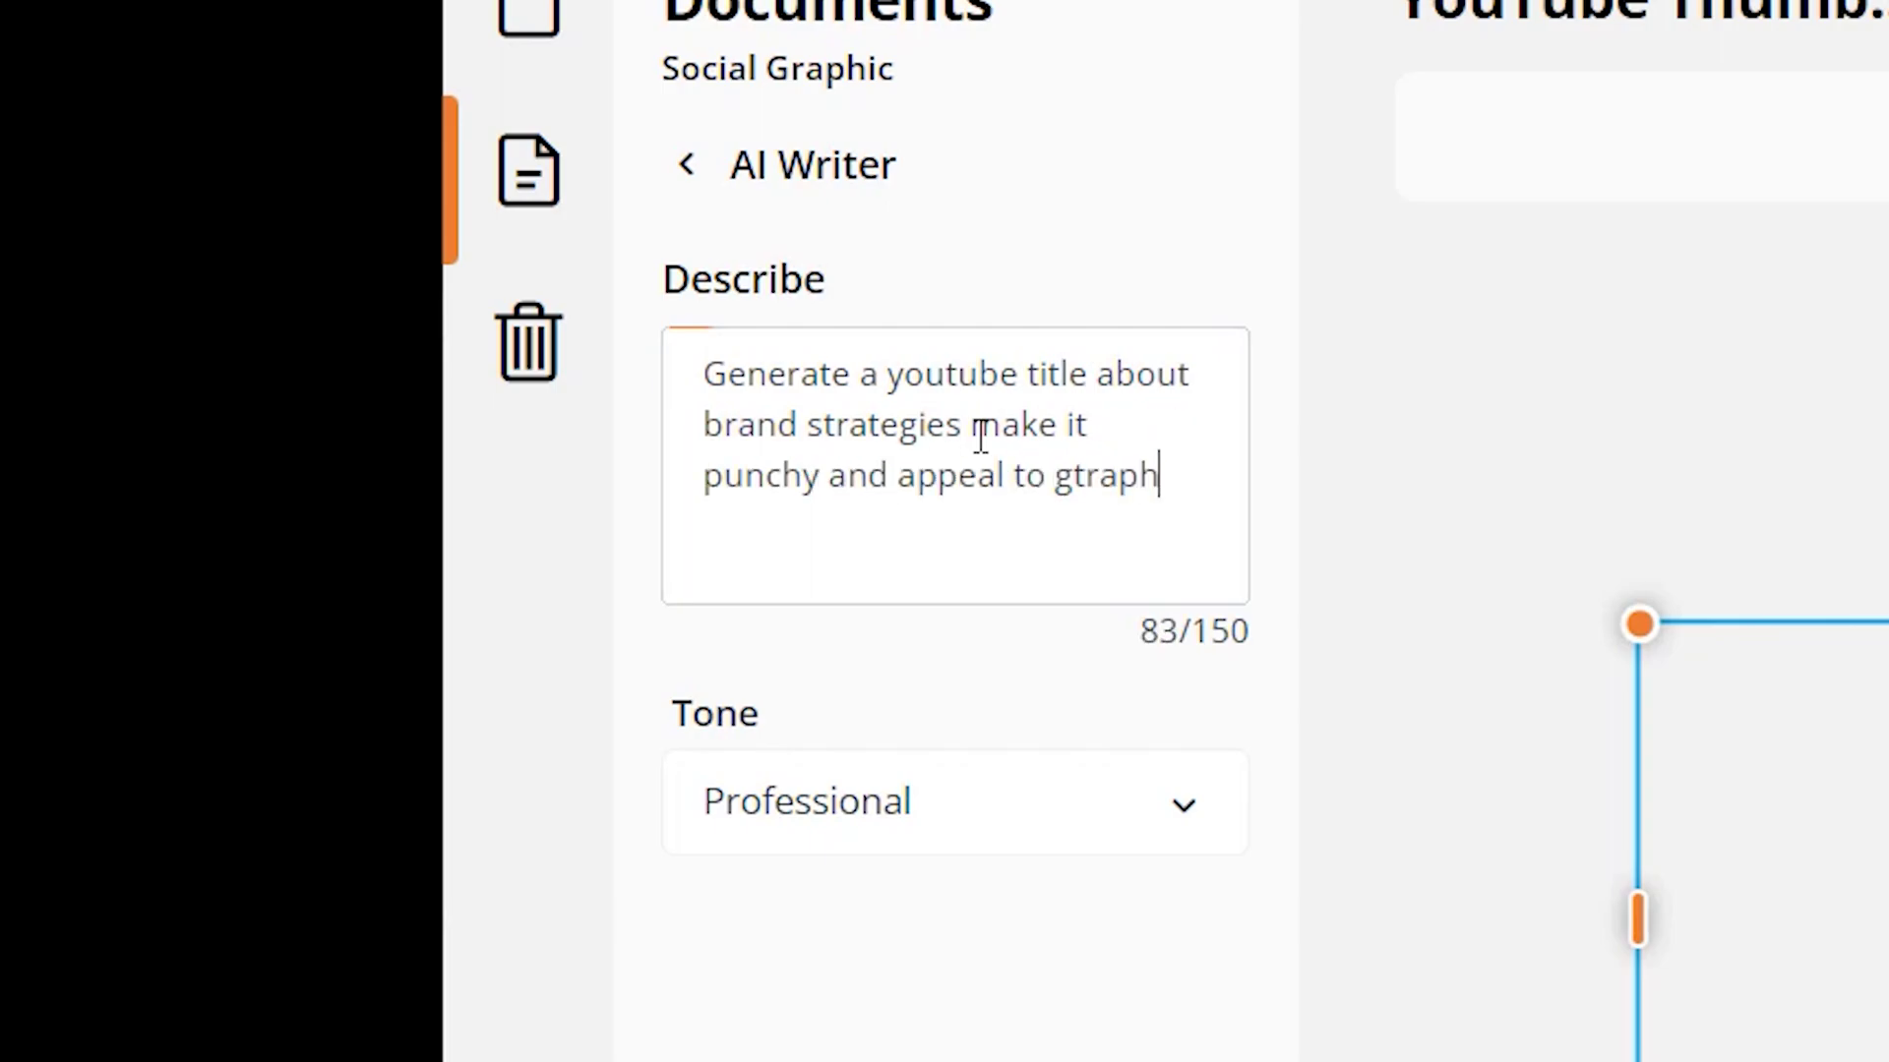
pyautogui.write('c designers.')
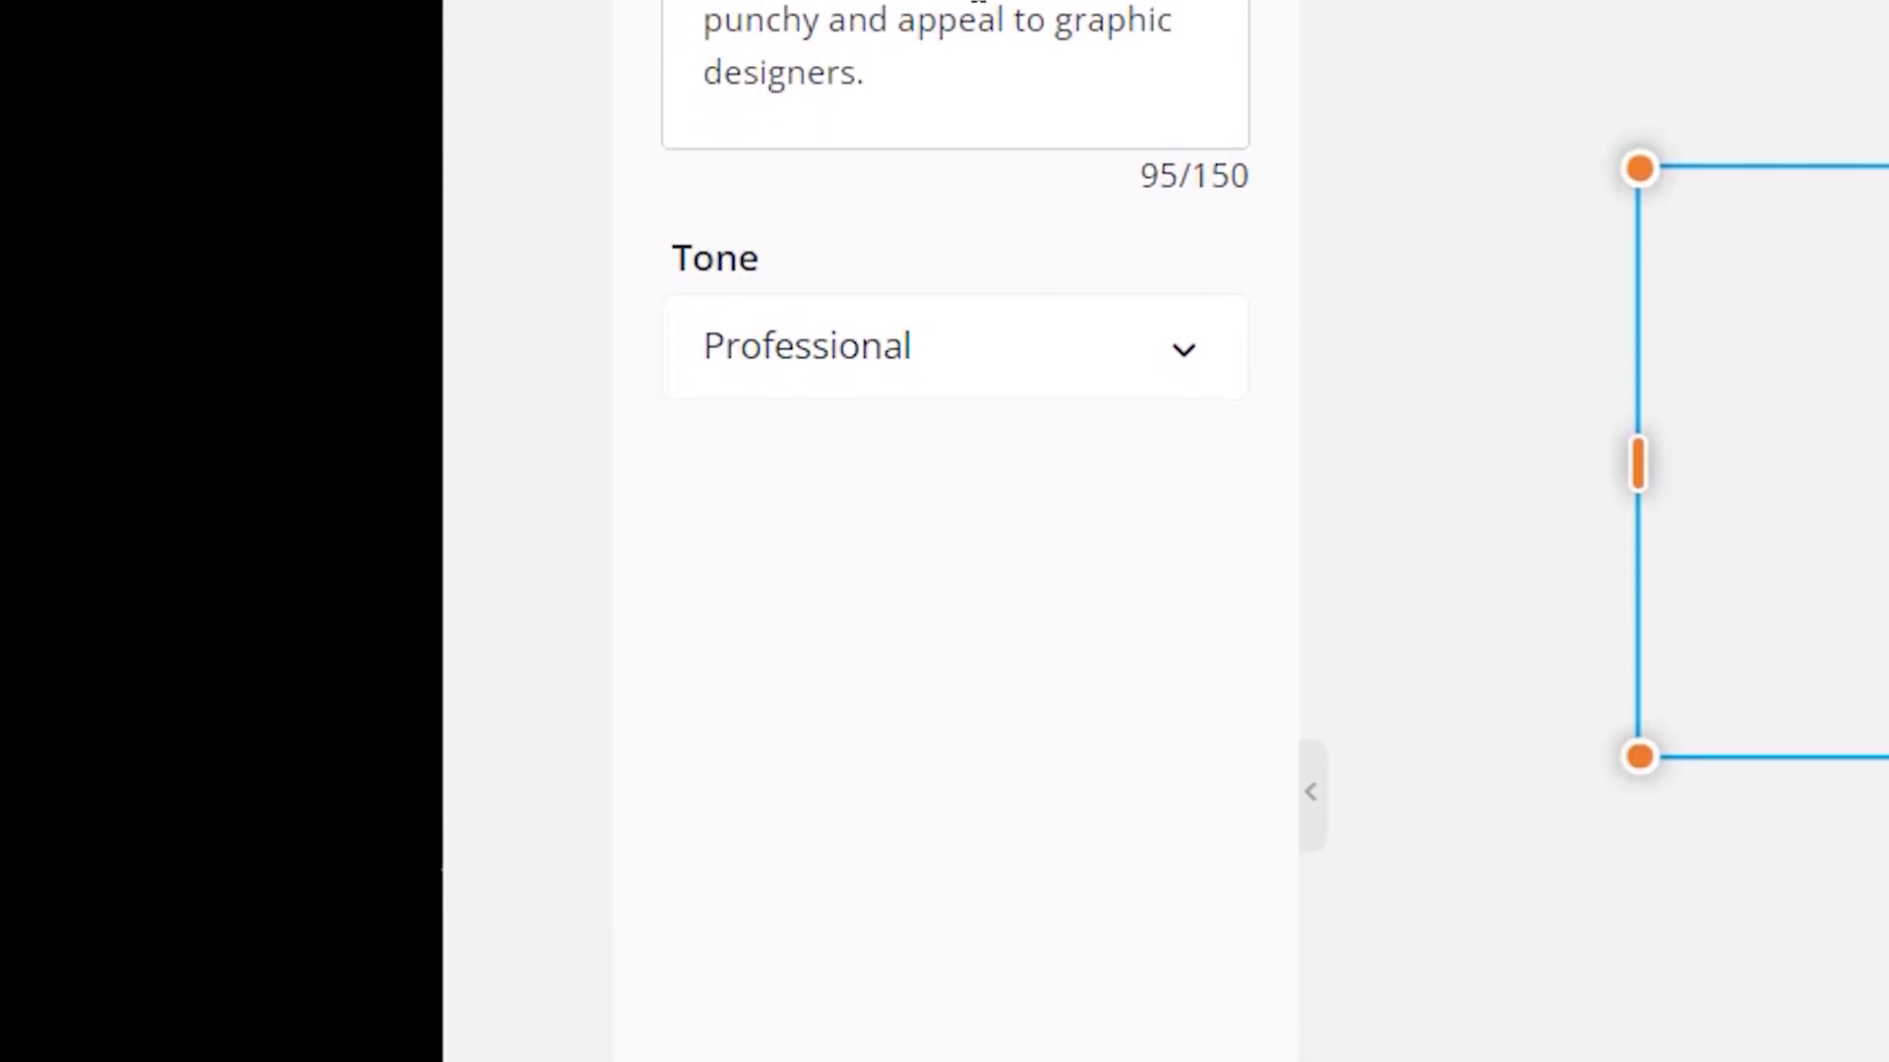
pyautogui.click(1023, 832)
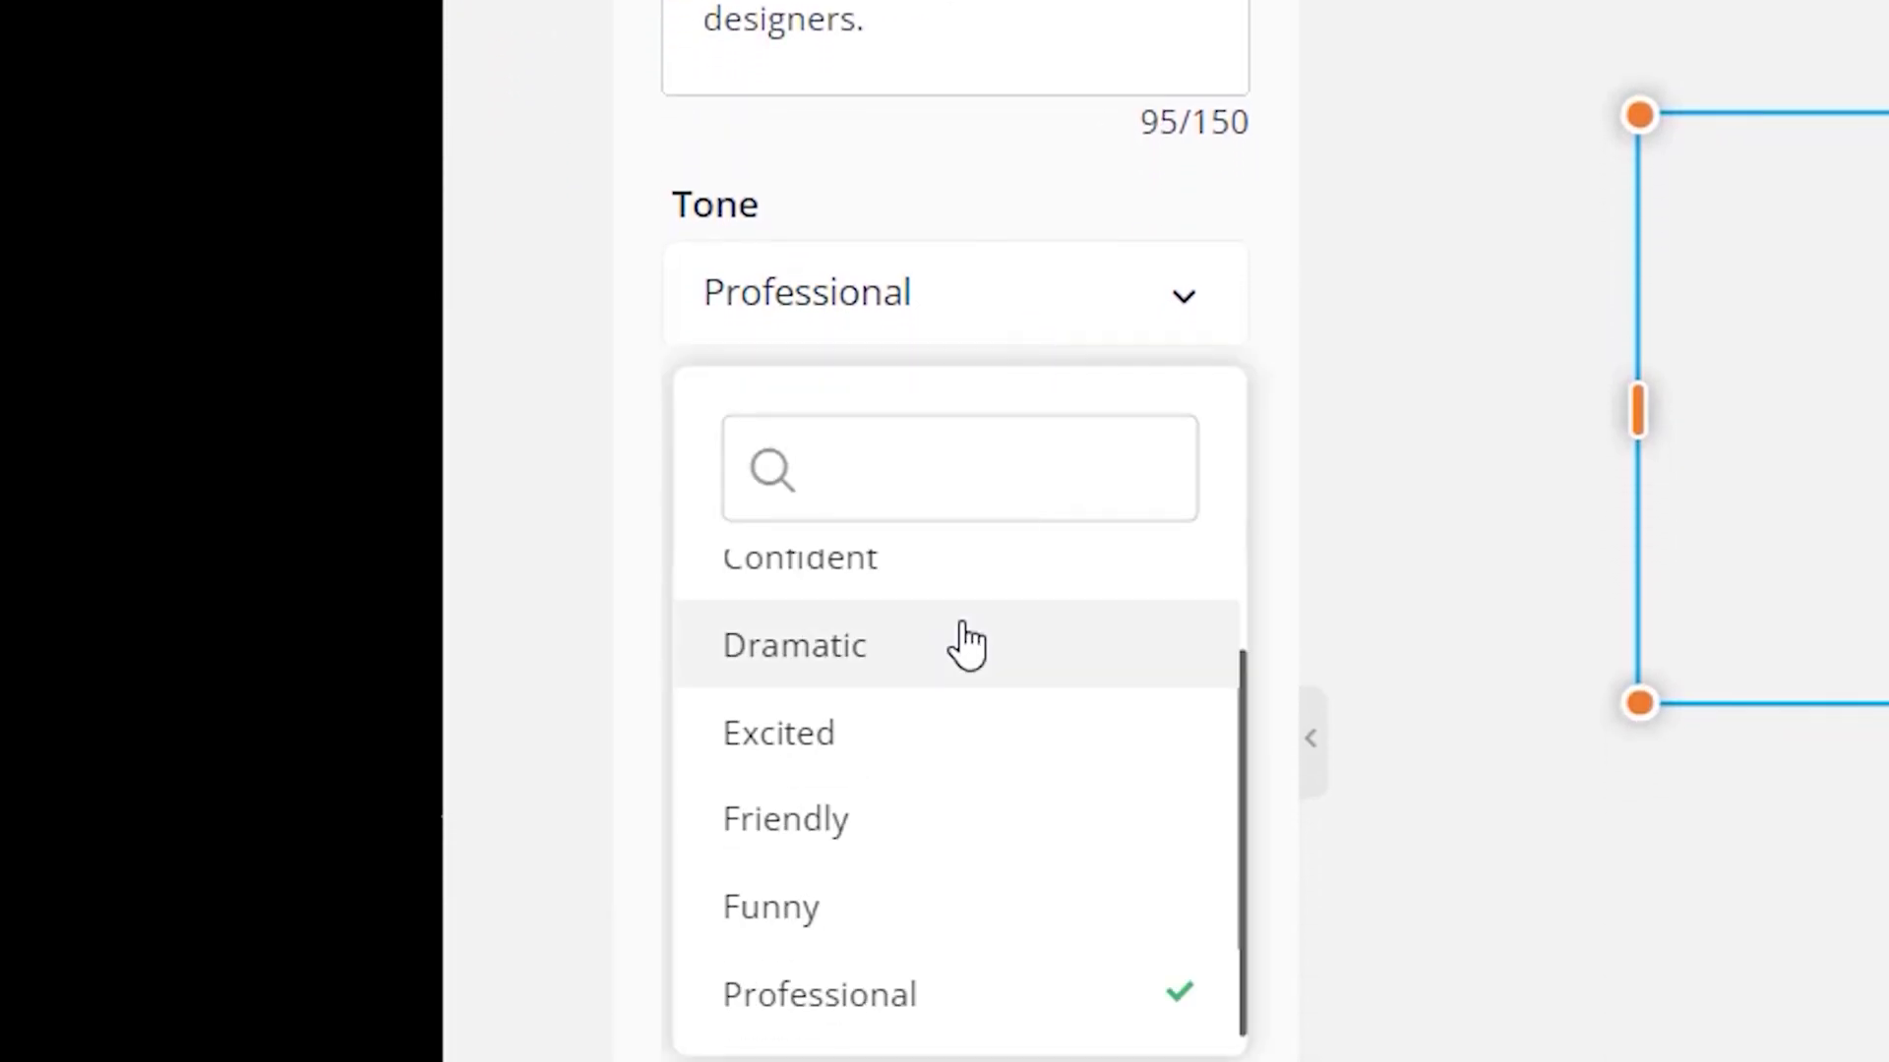
pyautogui.scroll(1, 1050, 914)
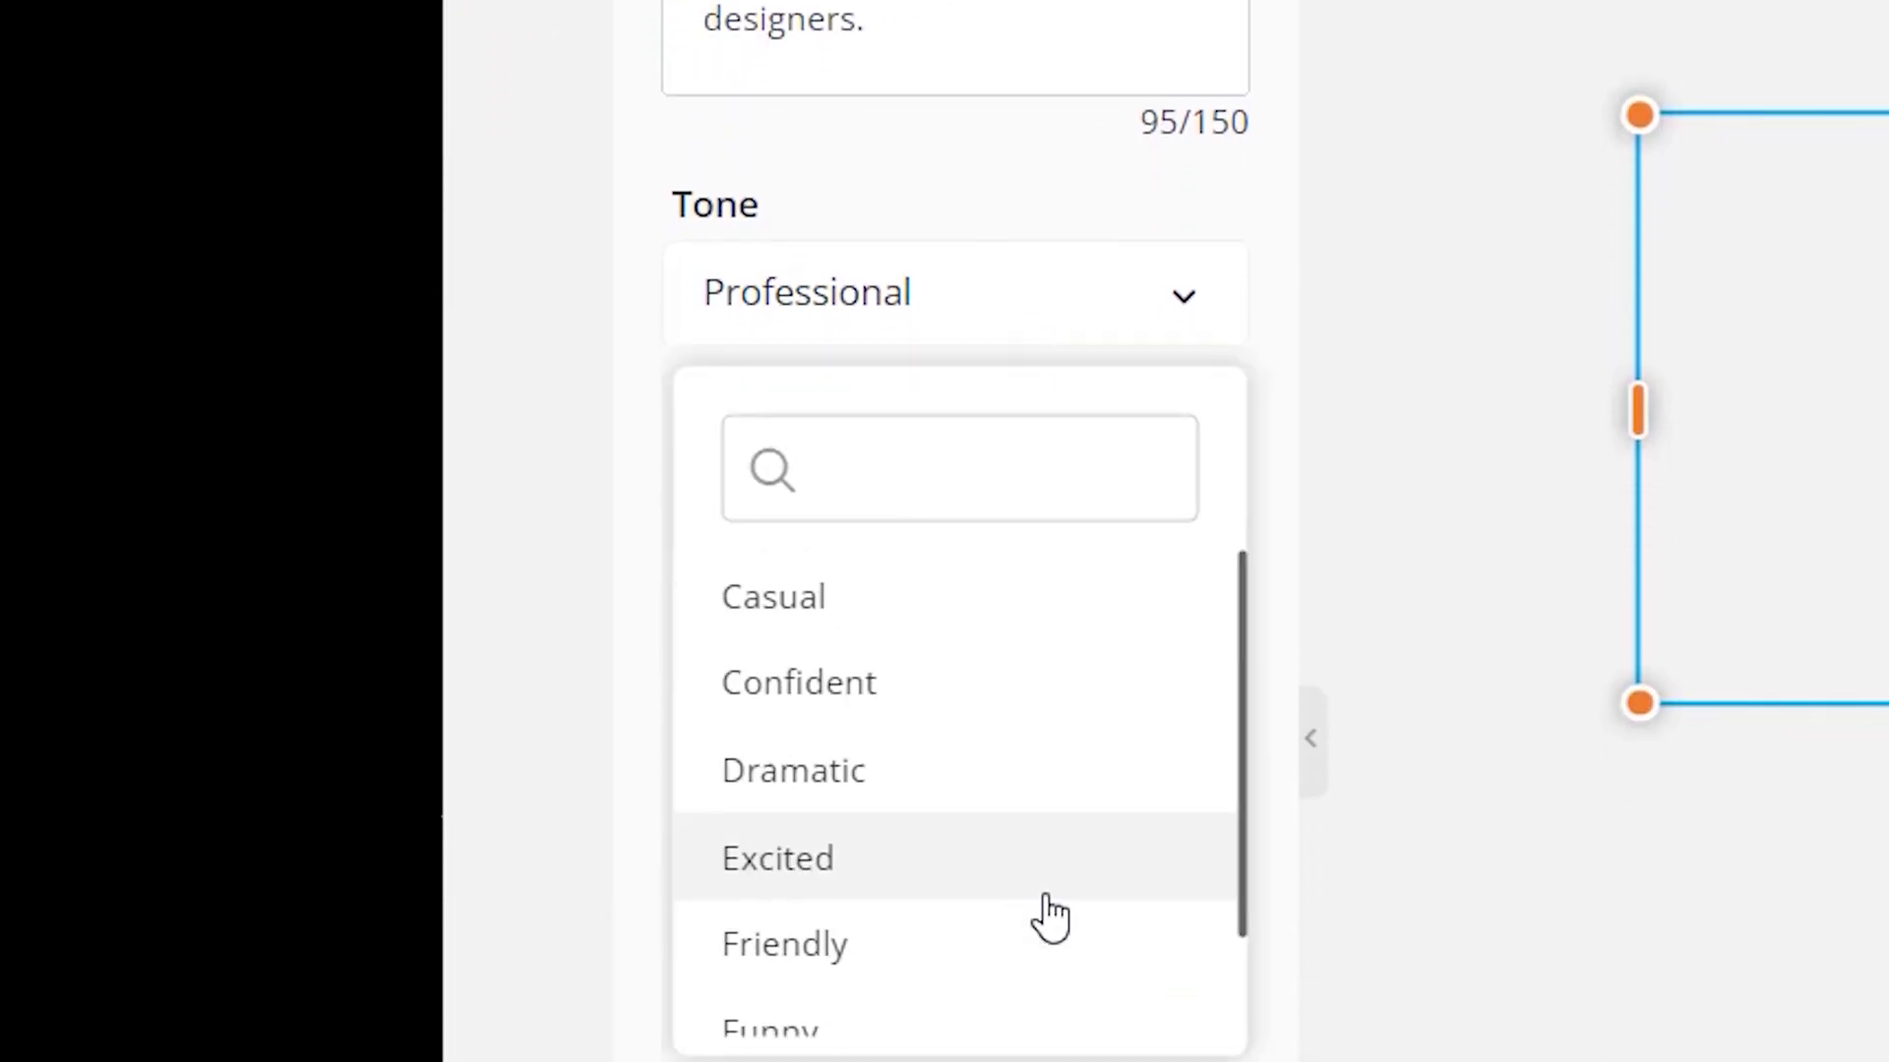
pyautogui.click(920, 679)
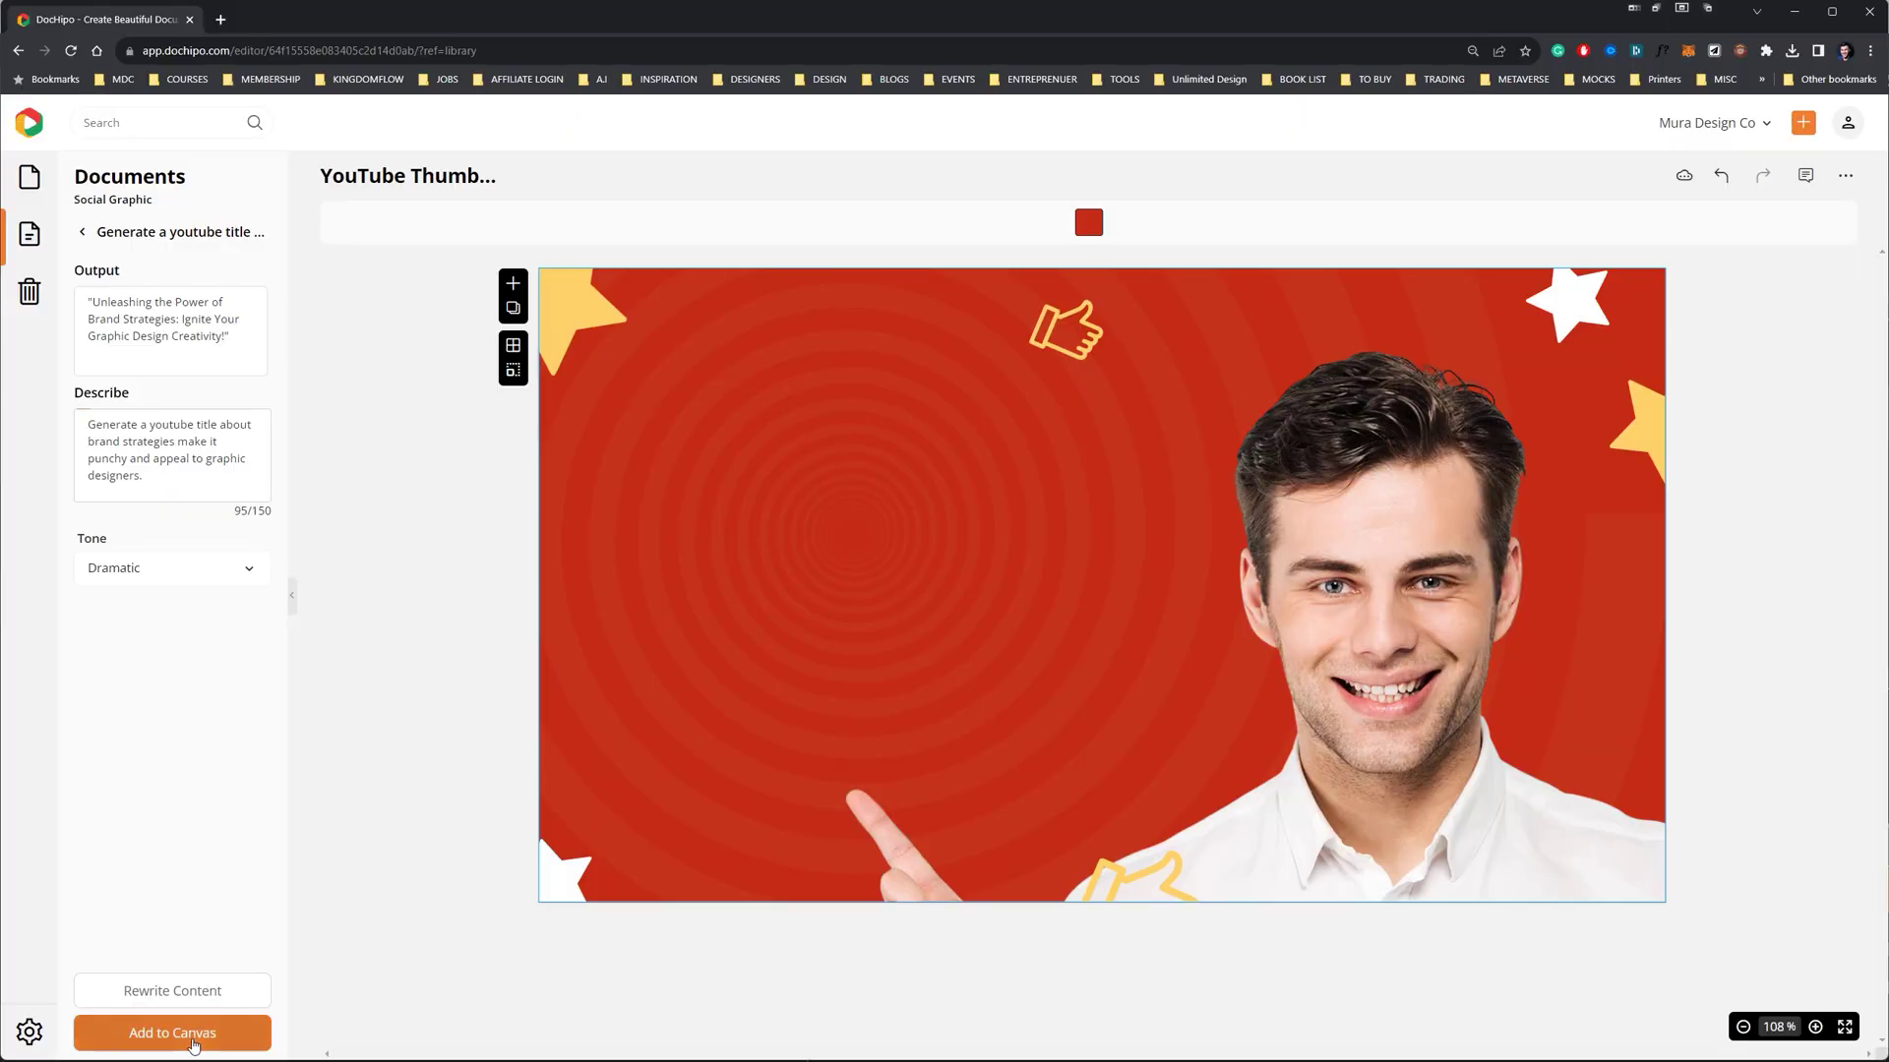
pyautogui.click(197, 993)
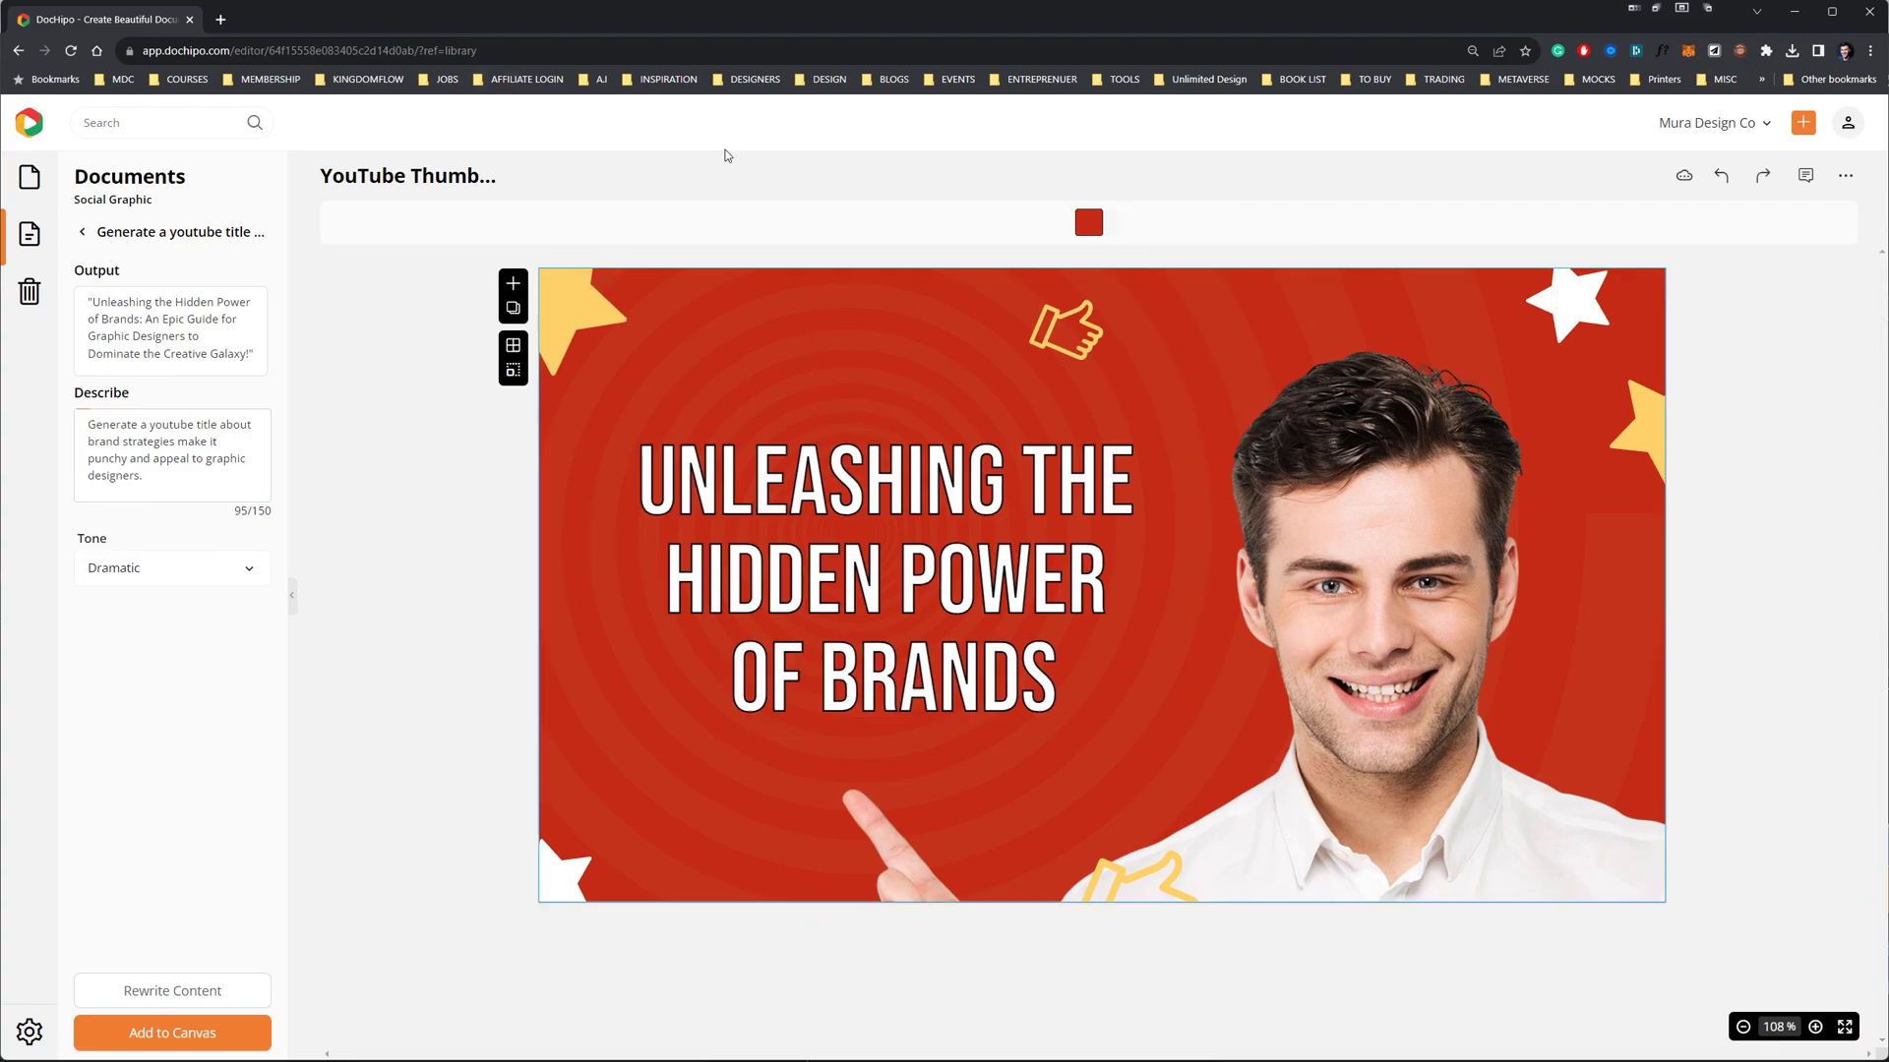
# Preview the thumbnail with the 'Unleashing the Hidden Power of Brands' title, then close the preview
pyautogui.click(1847, 185)
pyautogui.click(1770, 250)
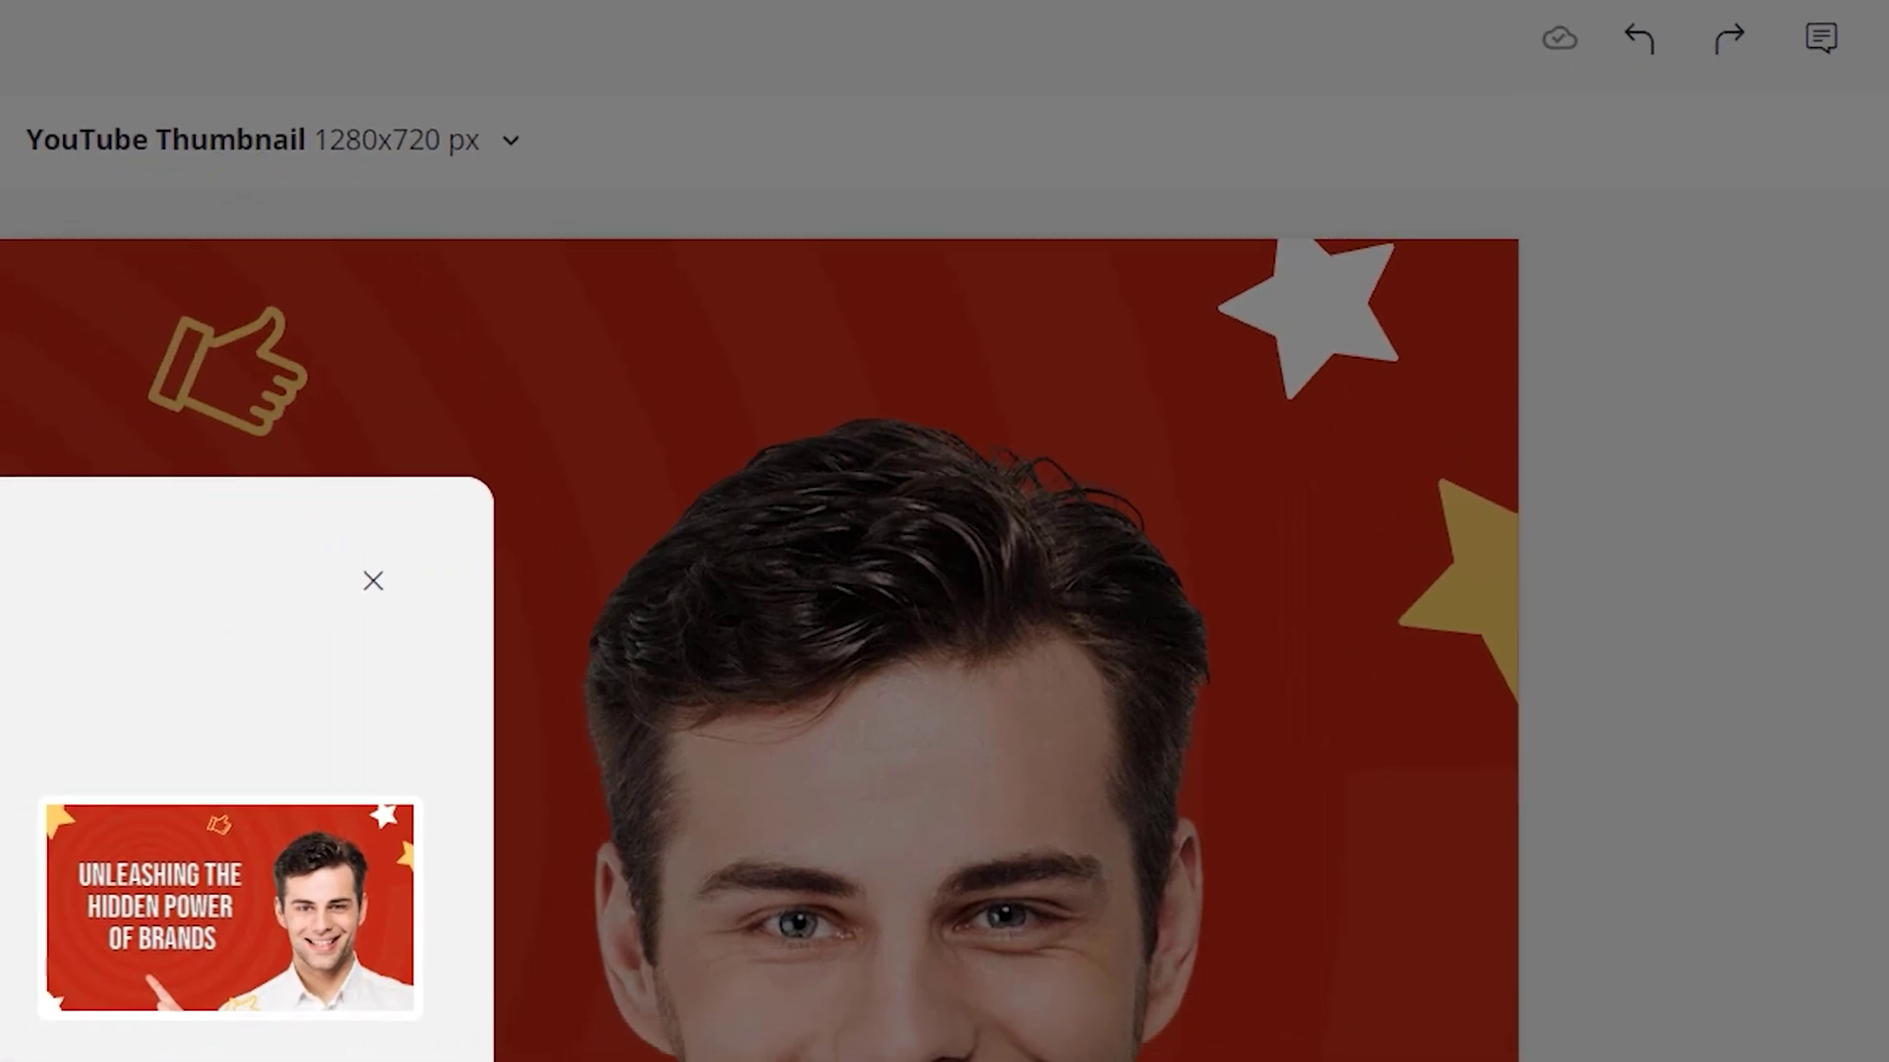
pyautogui.click(89, 721)
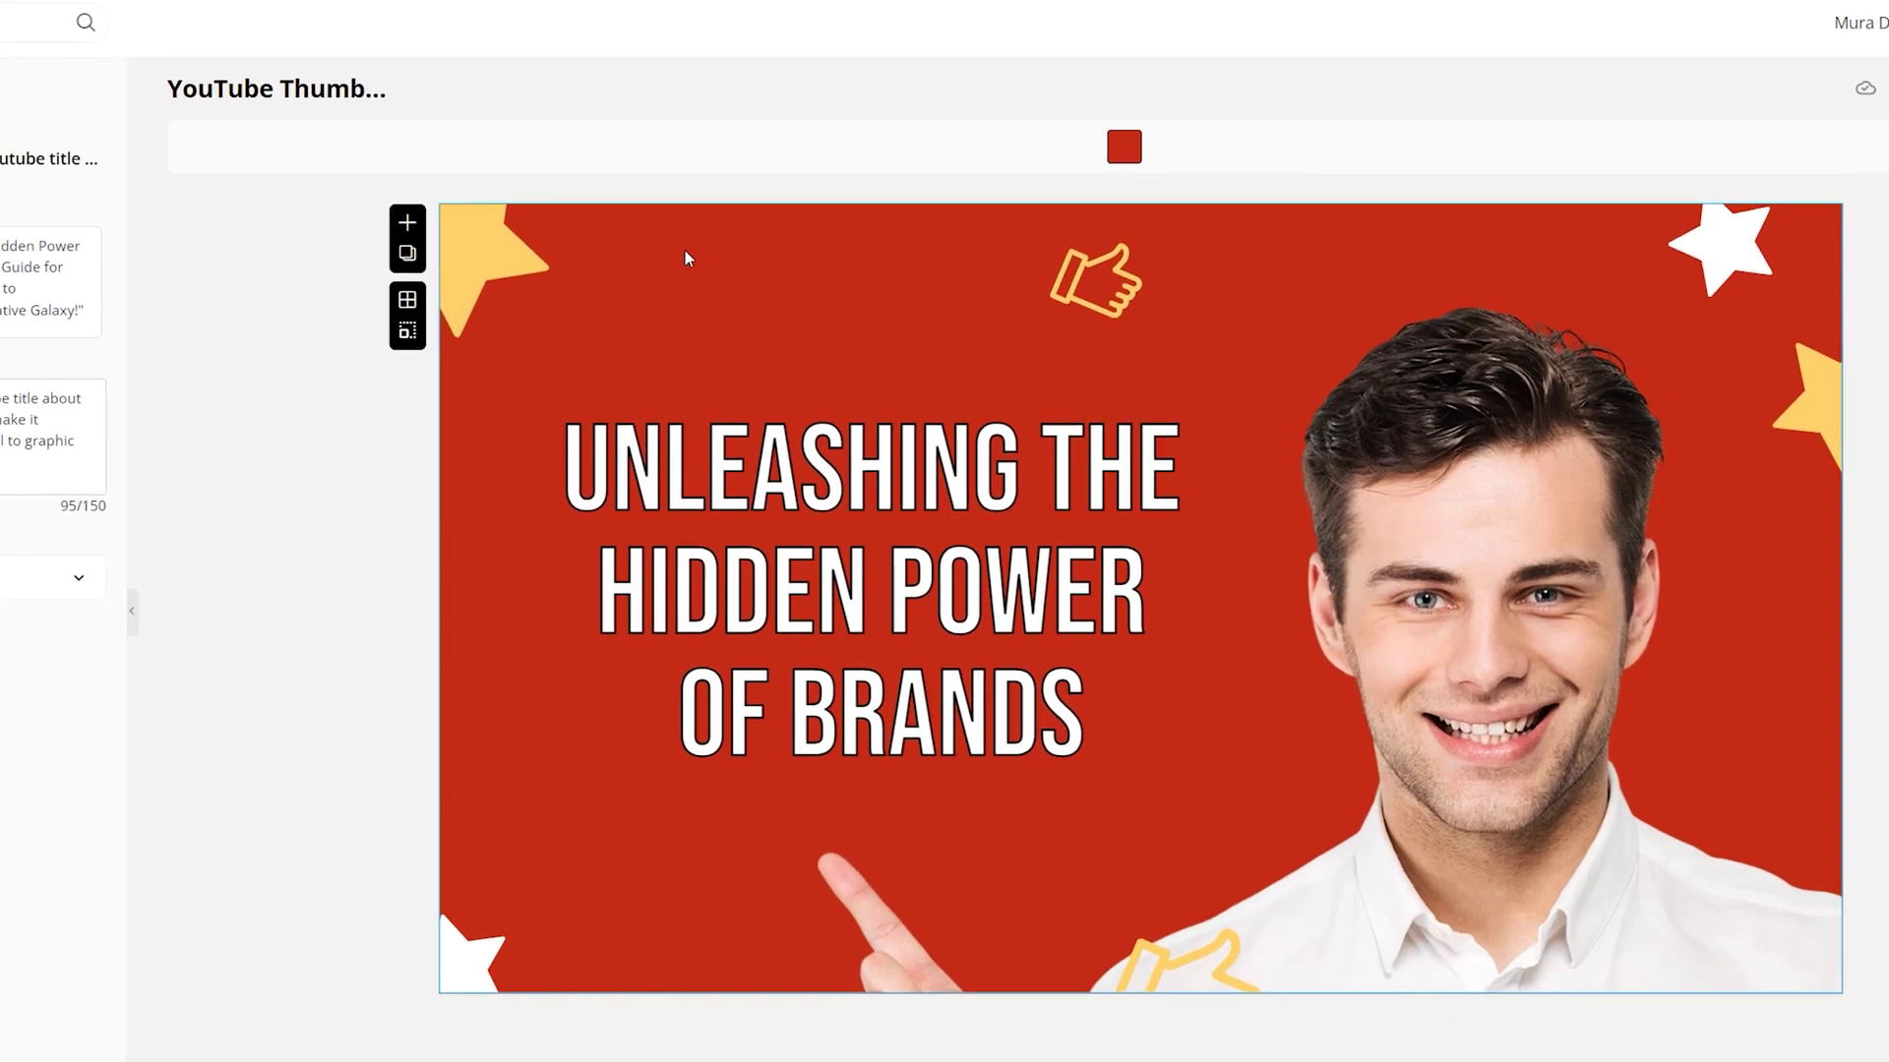
# Change the thumbnail background from red to white (#ffffff), undoing an accidental photo move
pyautogui.click(1113, 176)
pyautogui.click(74, 274)
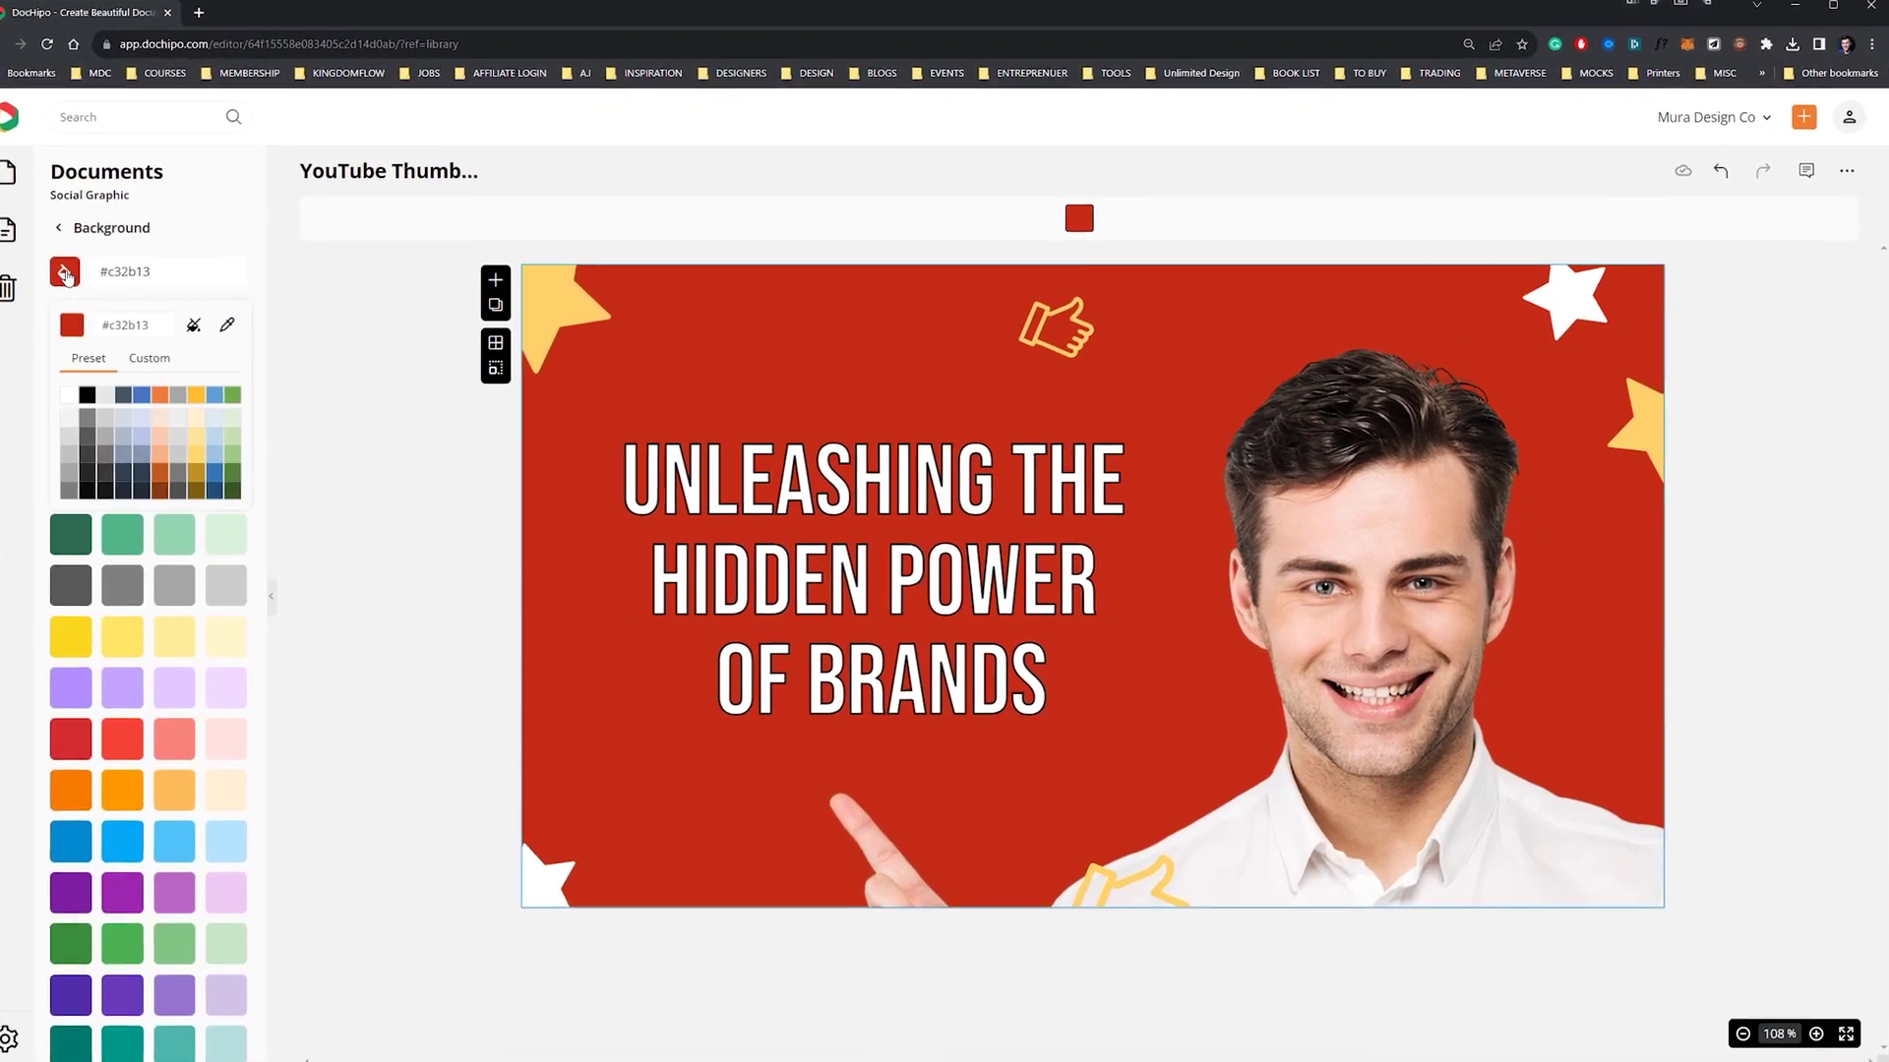
pyautogui.click(50, 395)
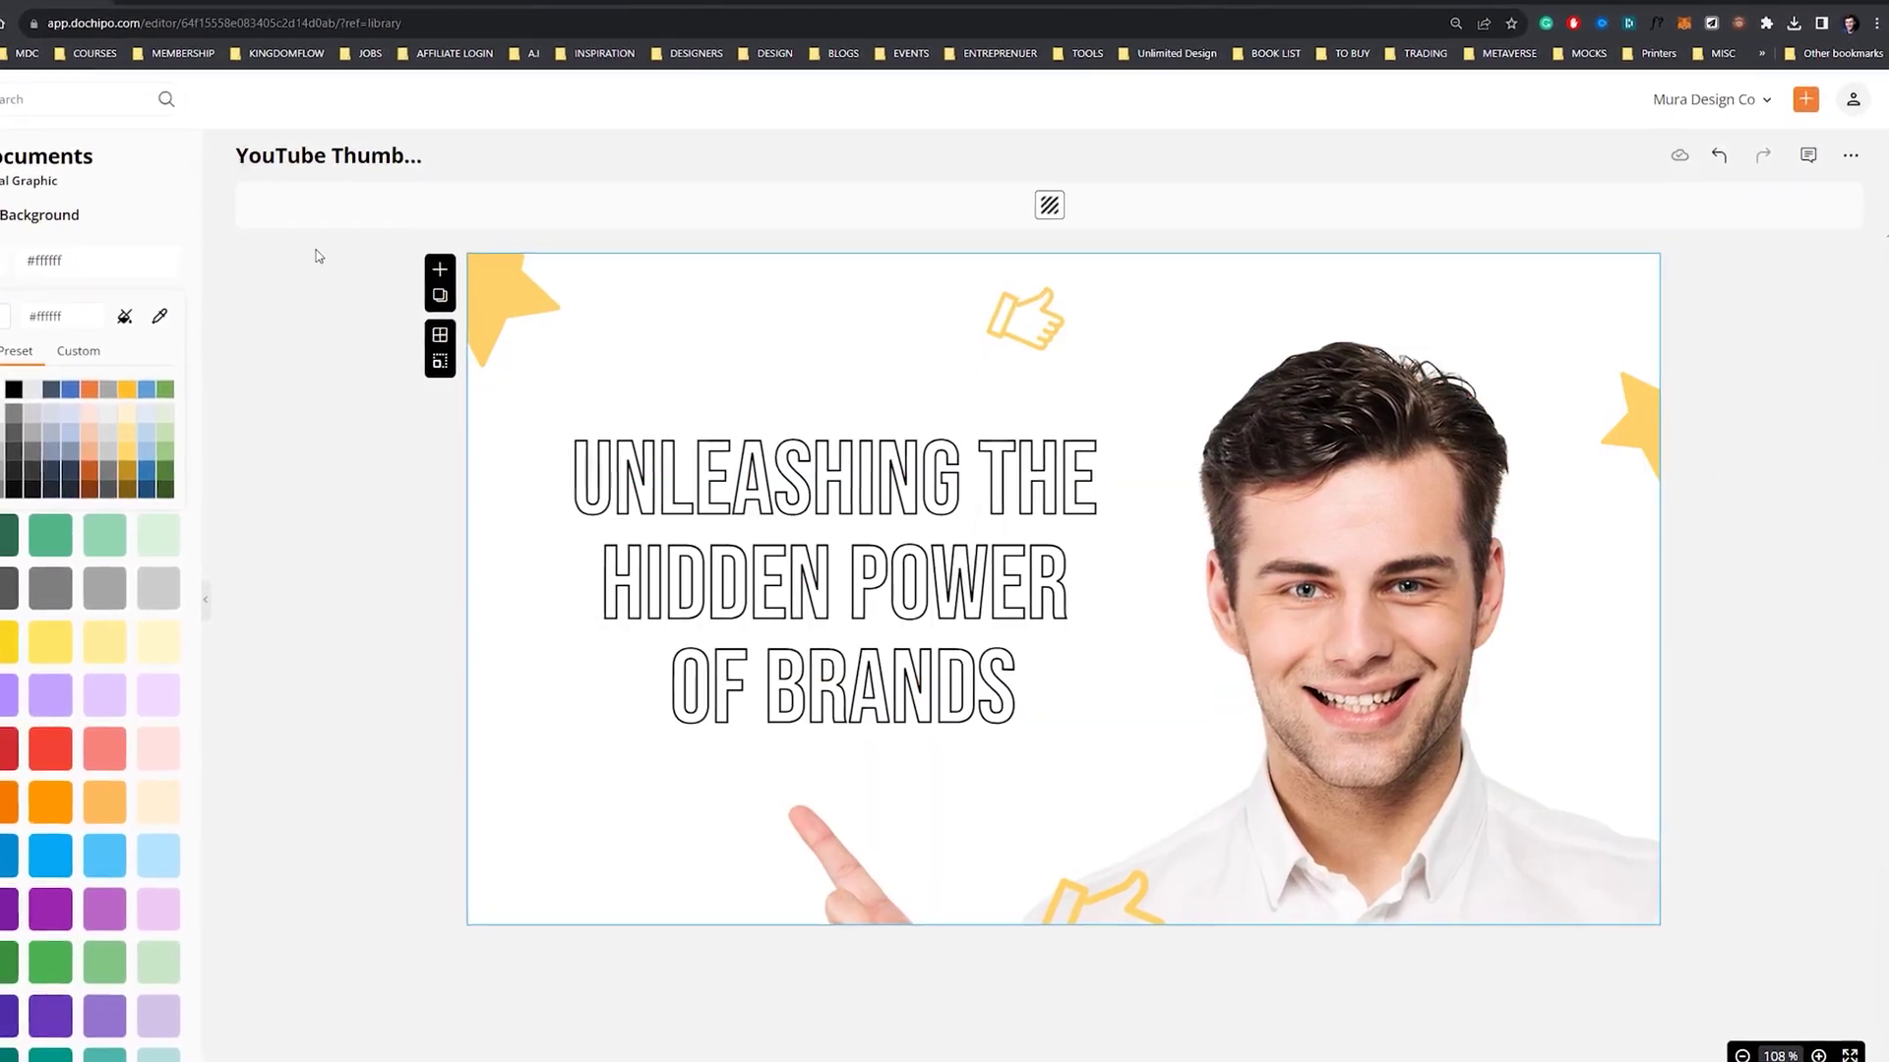
pyautogui.click(362, 263)
pyautogui.moveTo(877, 338); pyautogui.dragTo(549, 561)
pyautogui.hotkey('ctrl', 'z')
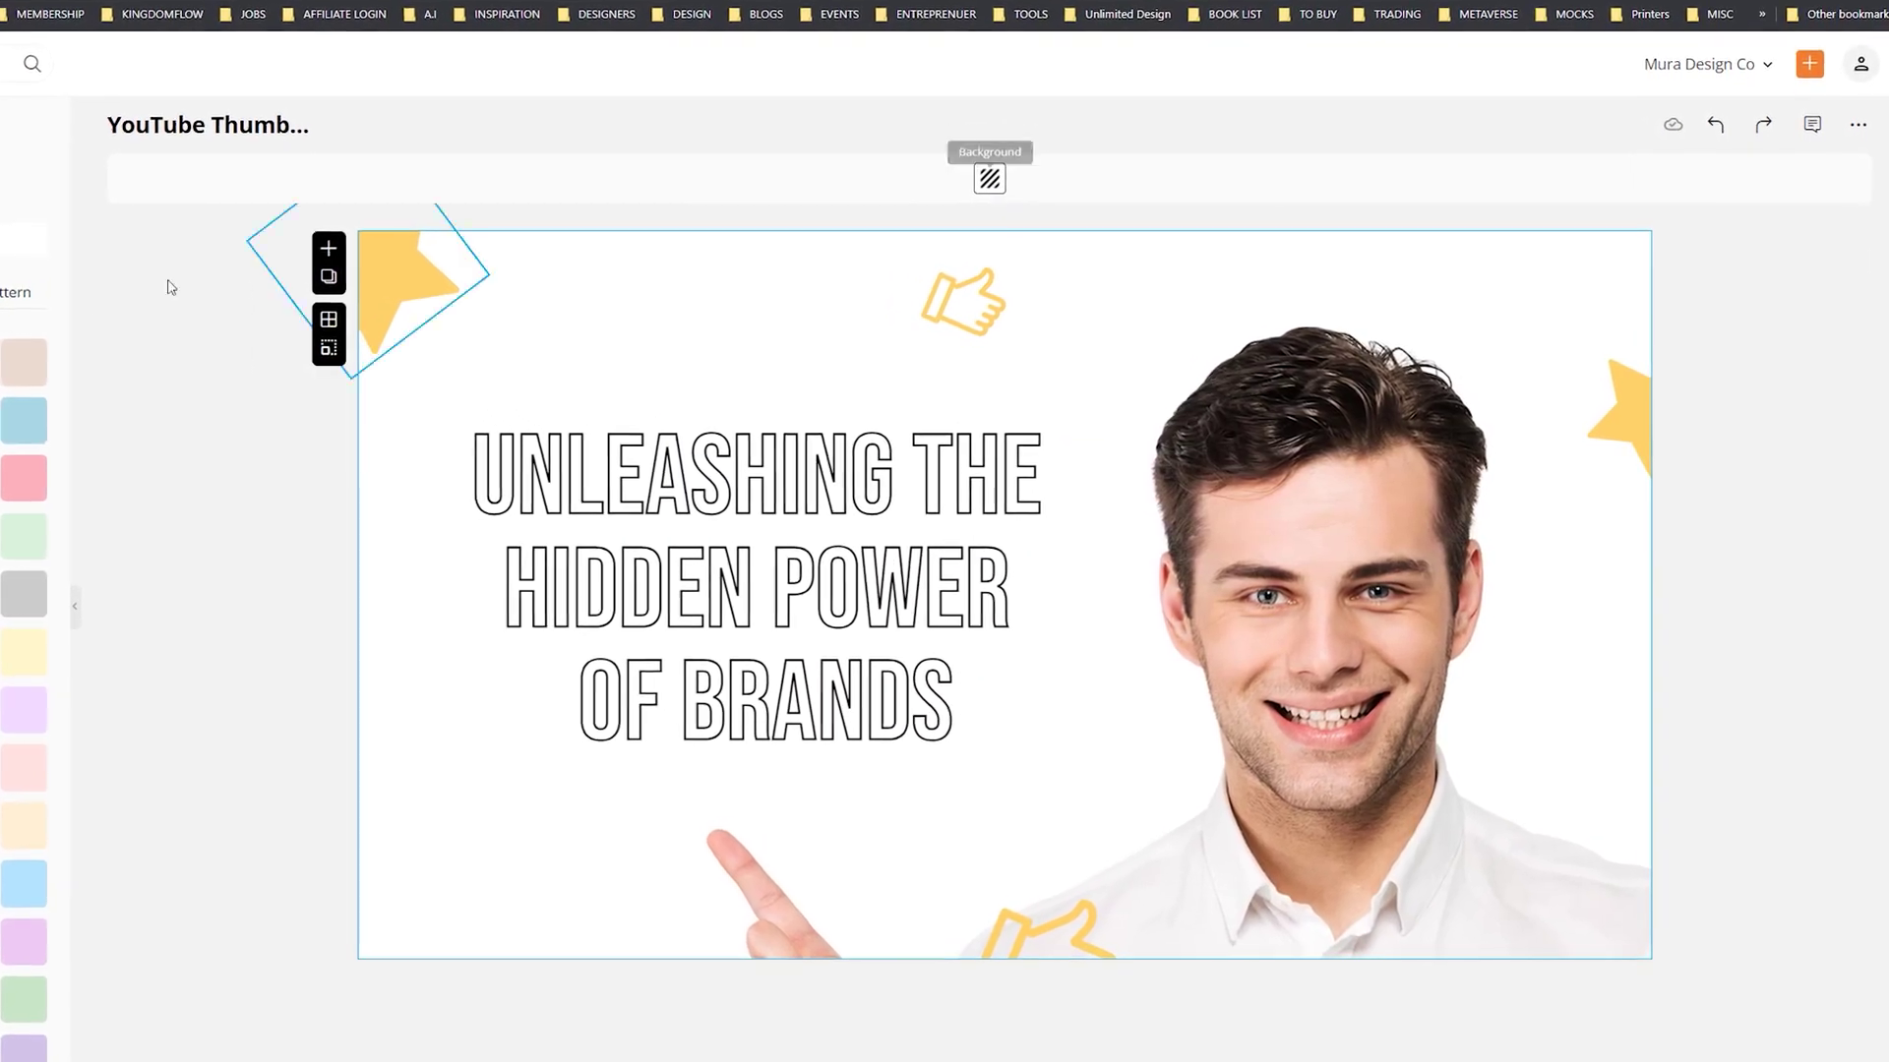
# Set up the thumbnail download as a PNG Transparent file at High quality
pyautogui.click(1858, 120)
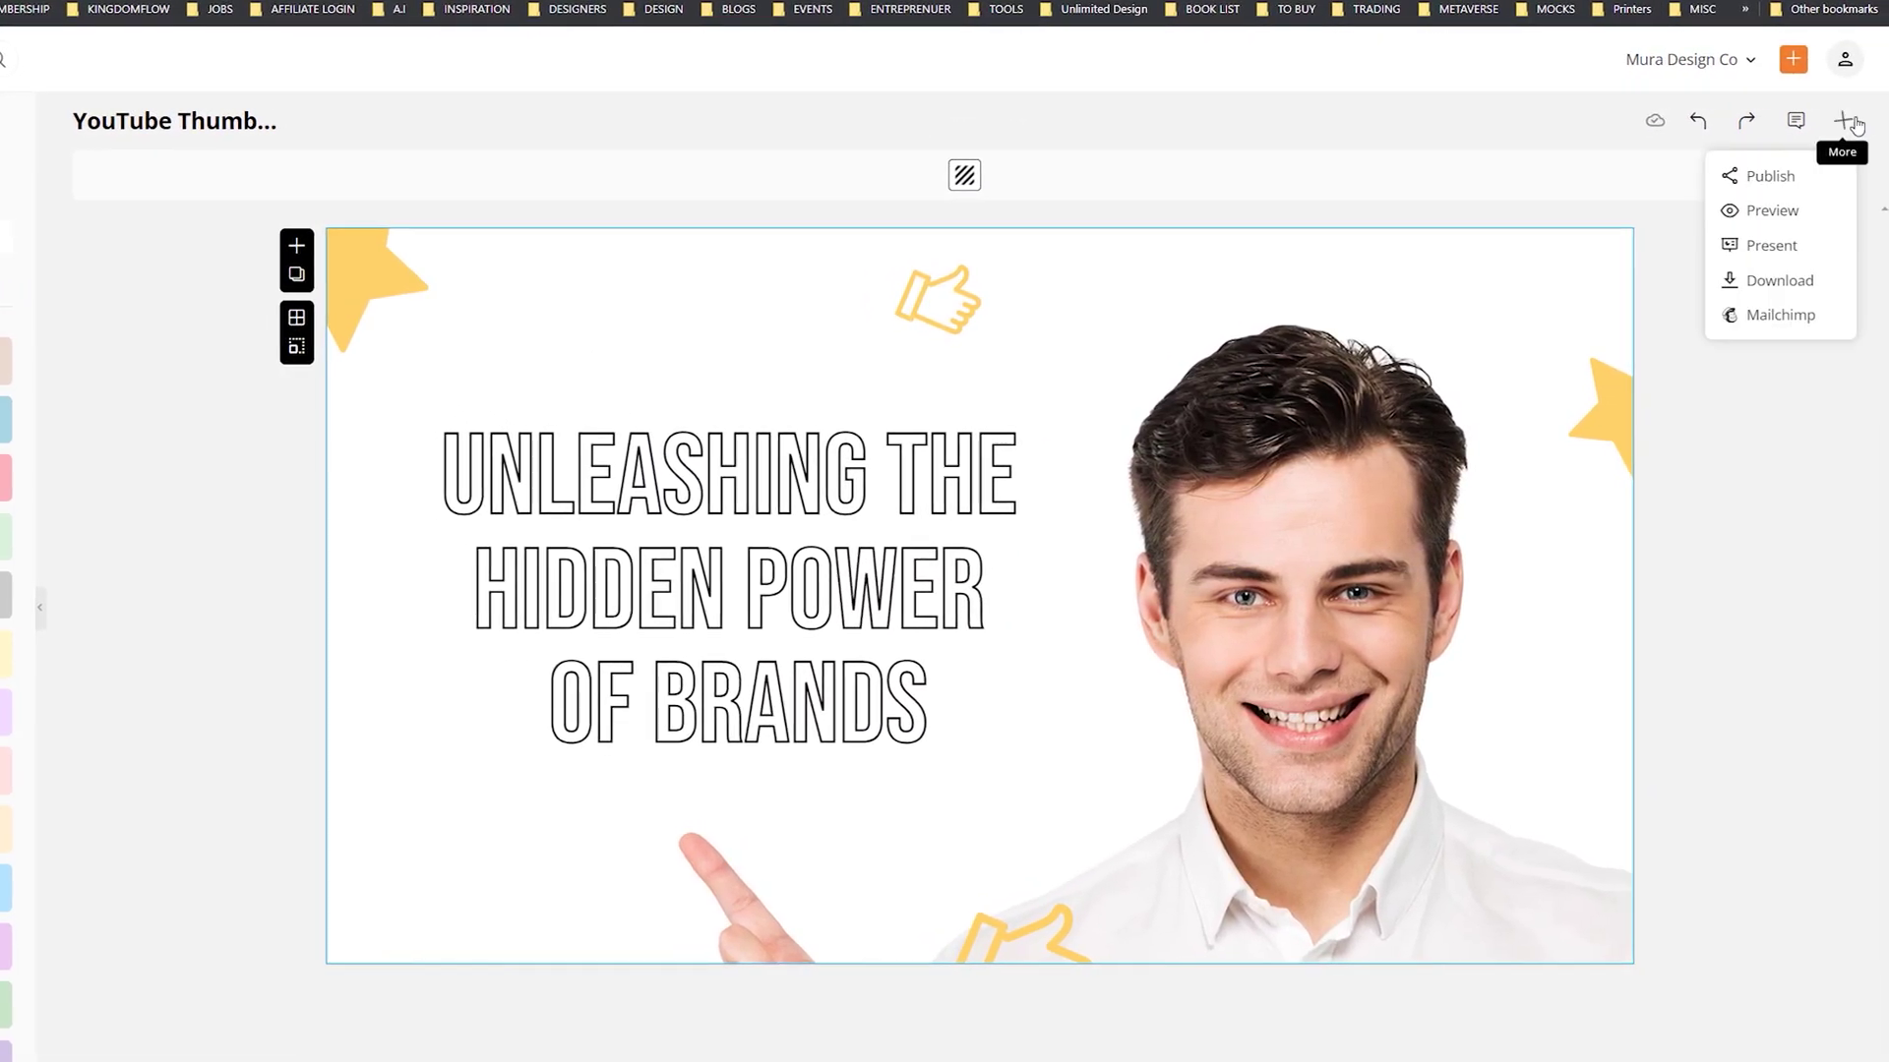
pyautogui.click(1767, 282)
pyautogui.click(671, 551)
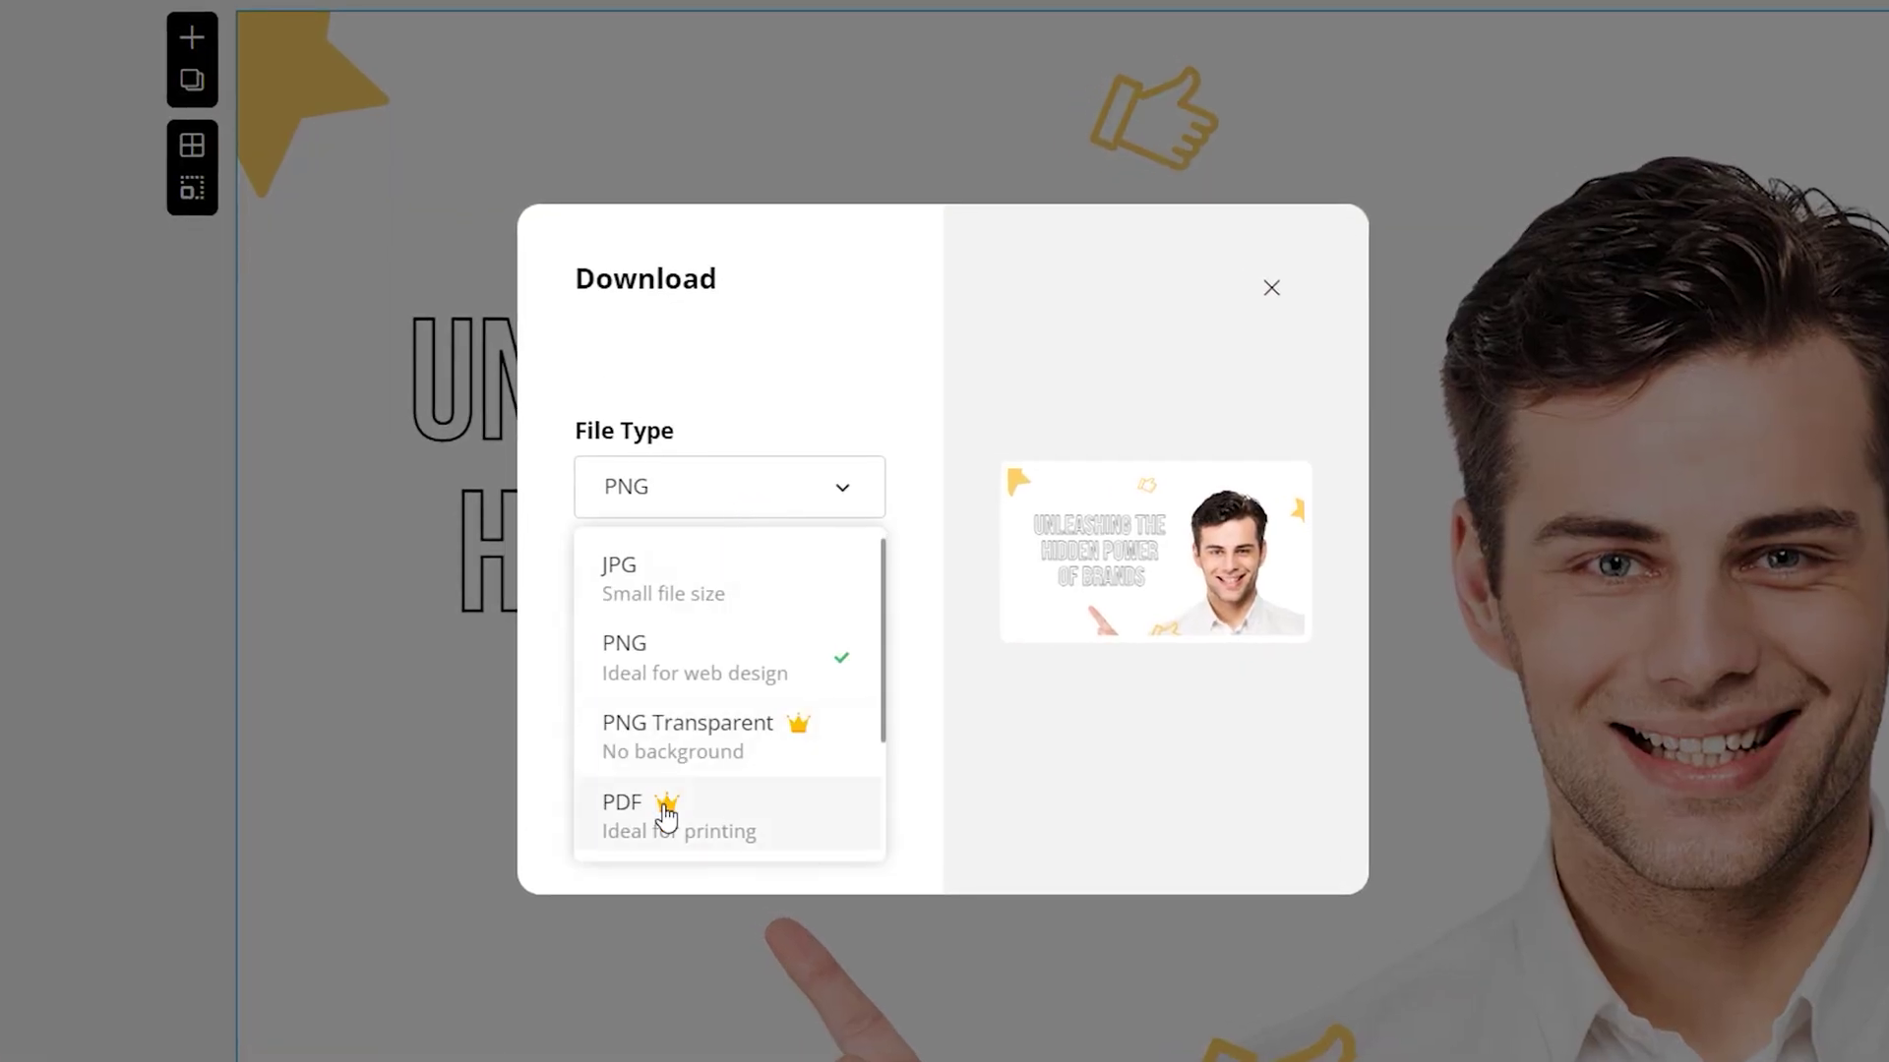
pyautogui.click(684, 753)
pyautogui.click(689, 622)
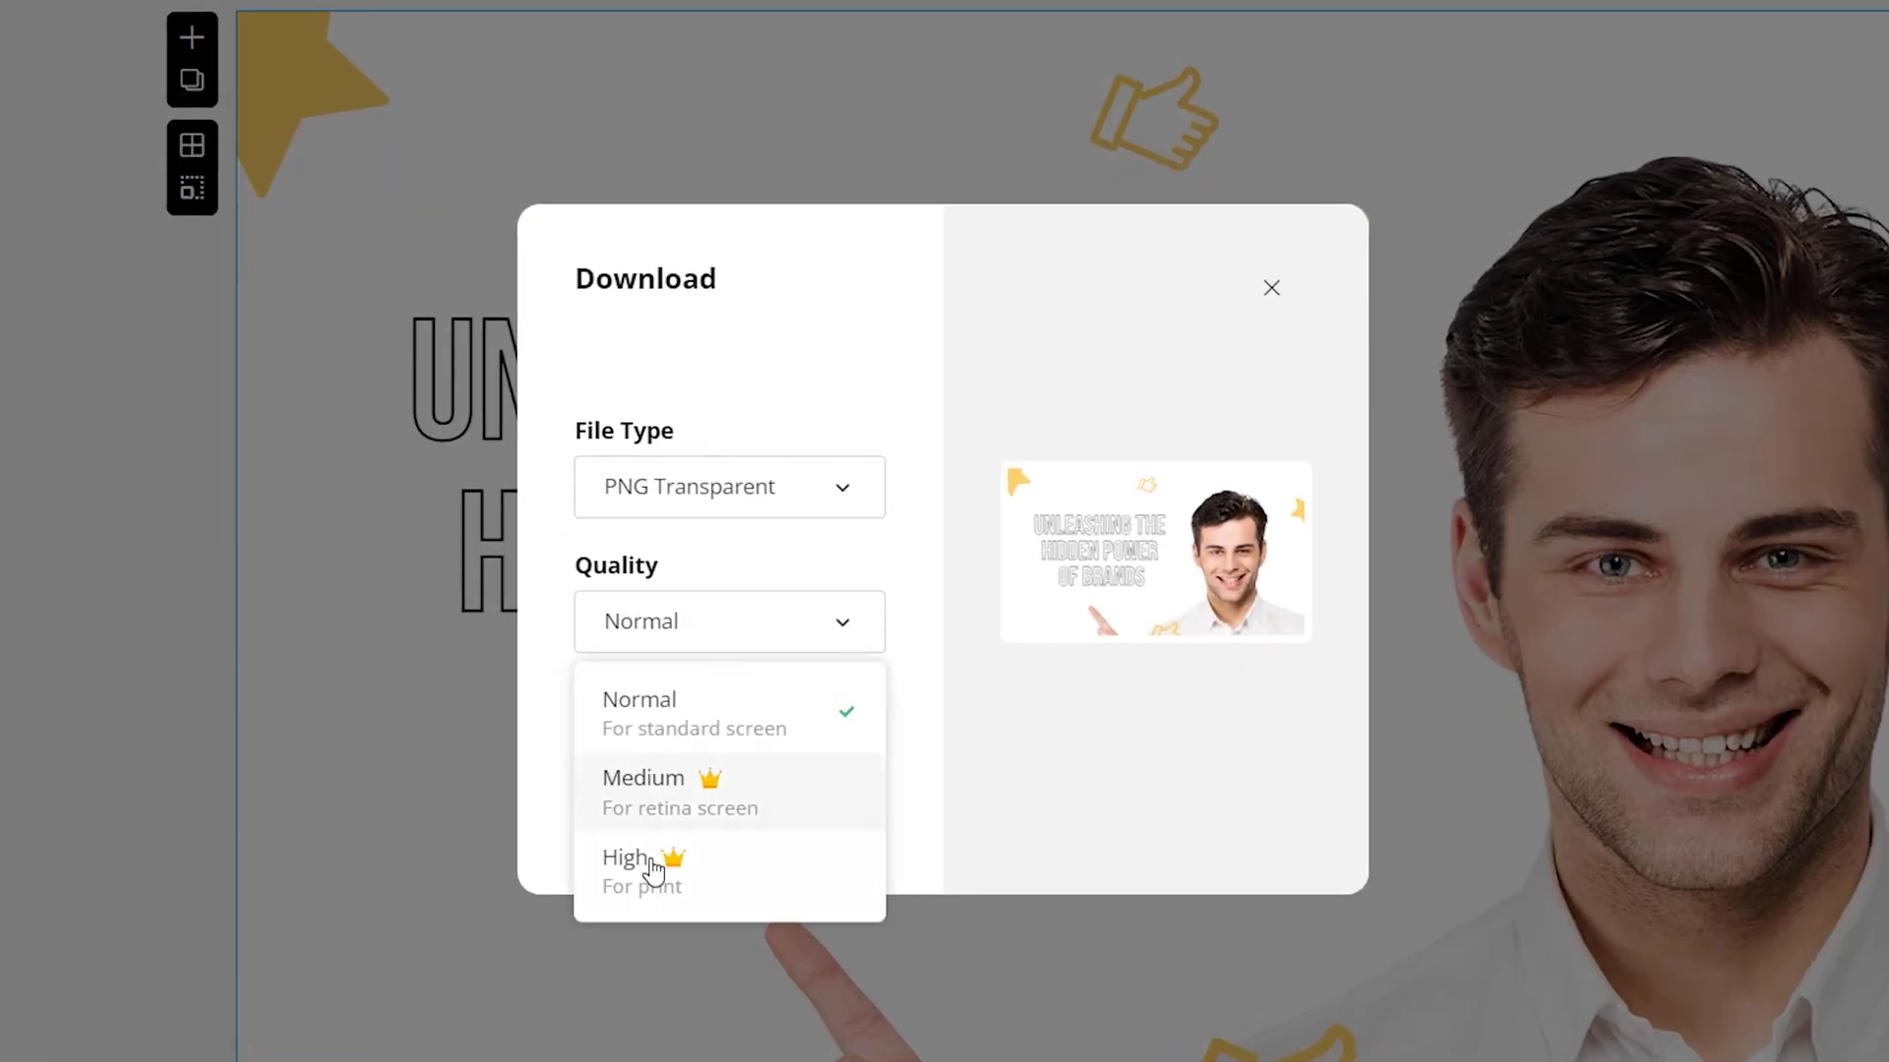